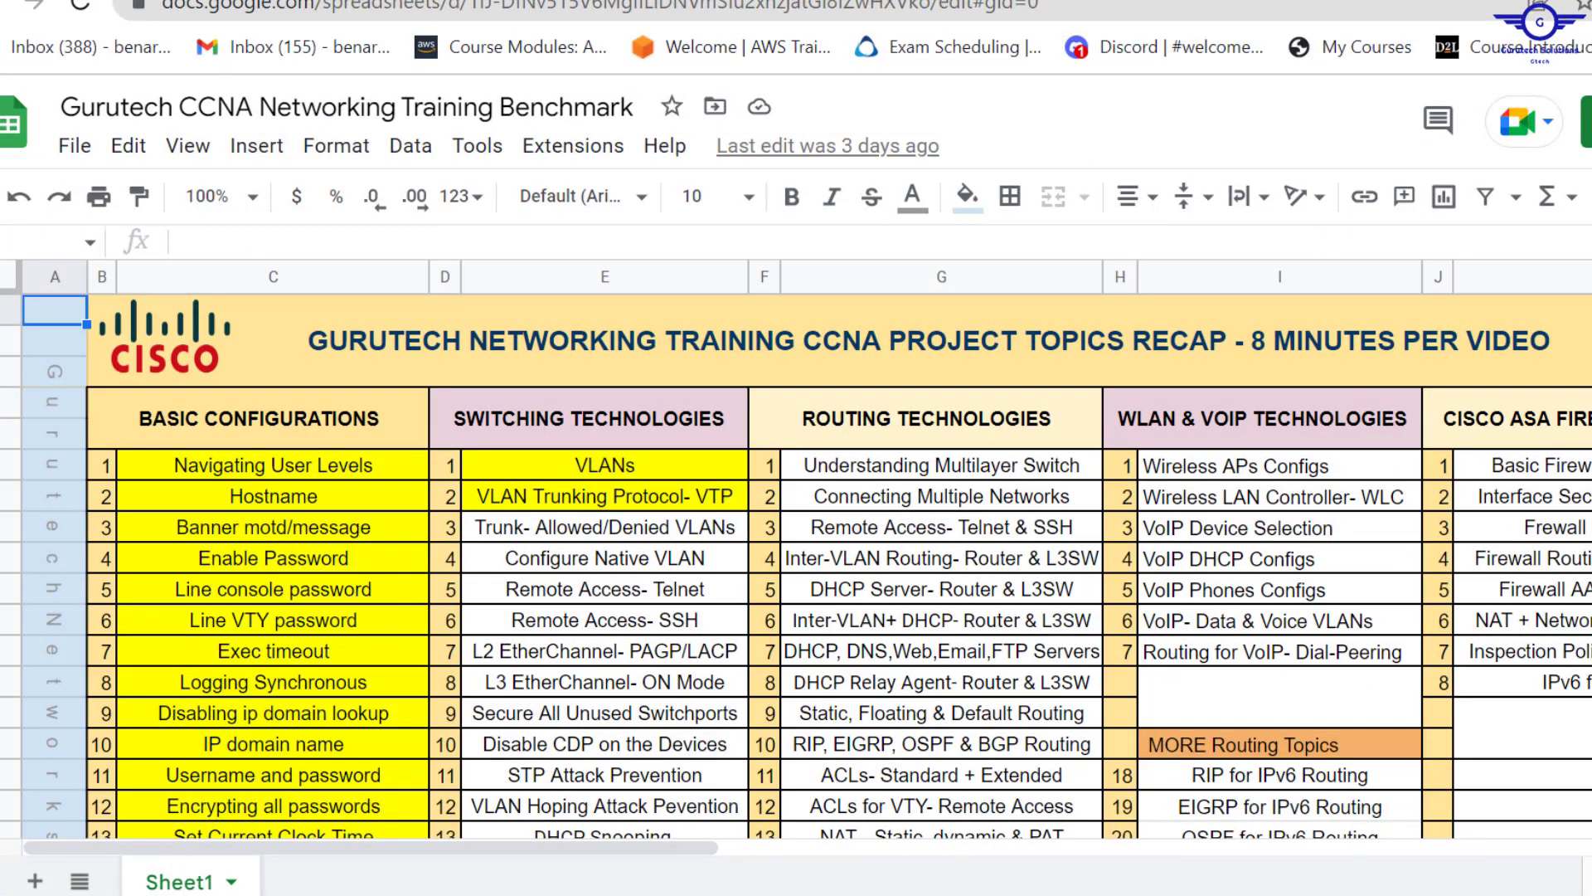
# Review the CCNA topic list, switch to the Class 14 slide in PowerPoint and highlight its statement on VLANs allowed by default.
pyautogui.hotkey('ctrl', 'shift', 'f')
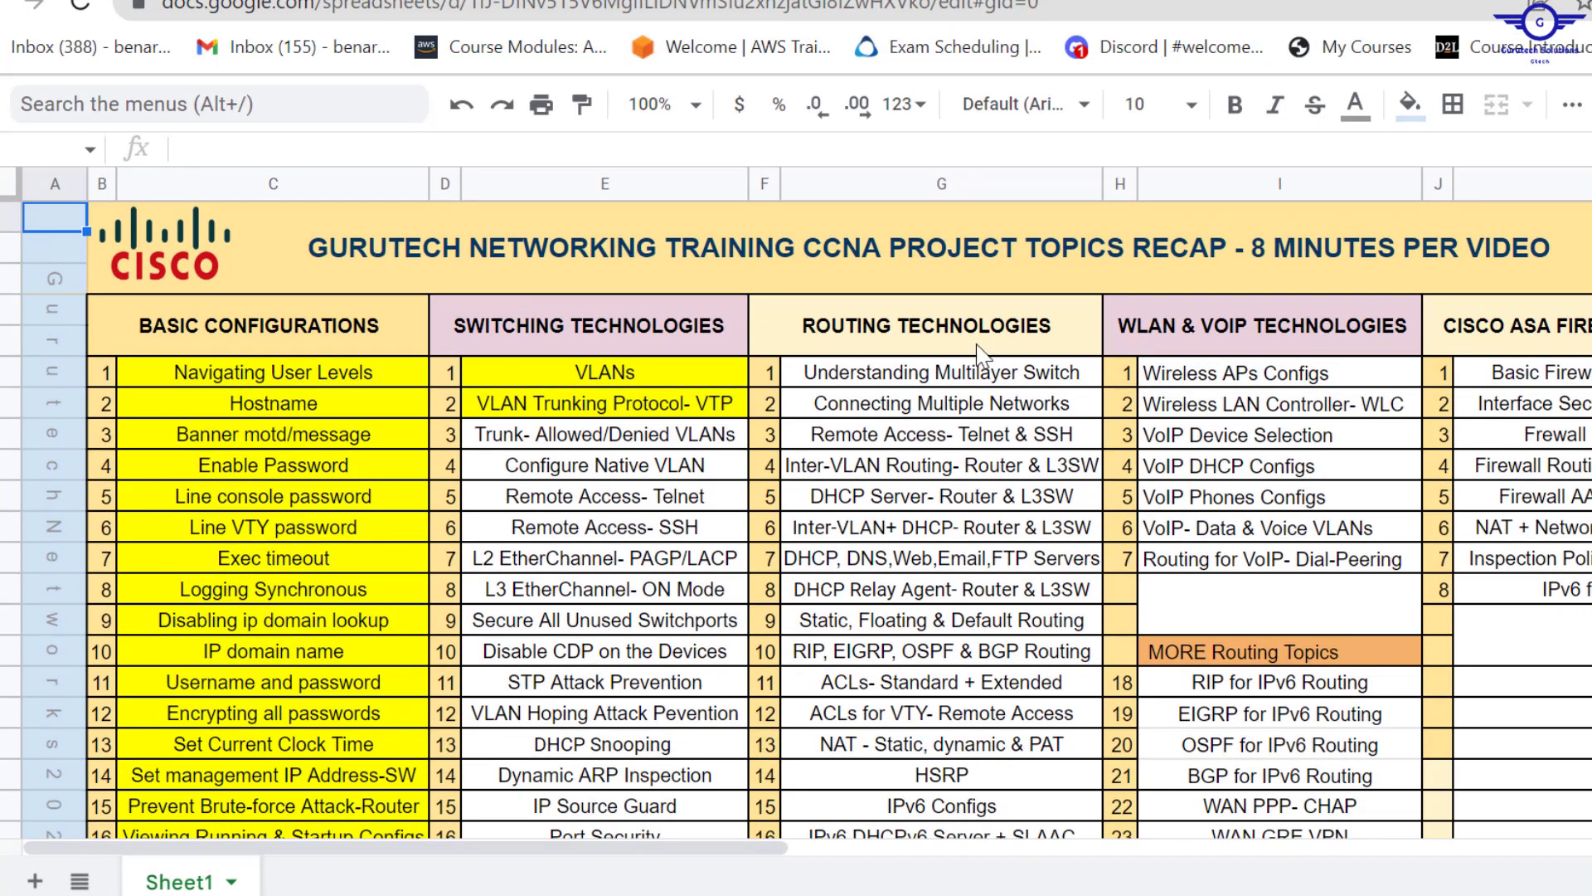
pyautogui.click(611, 433)
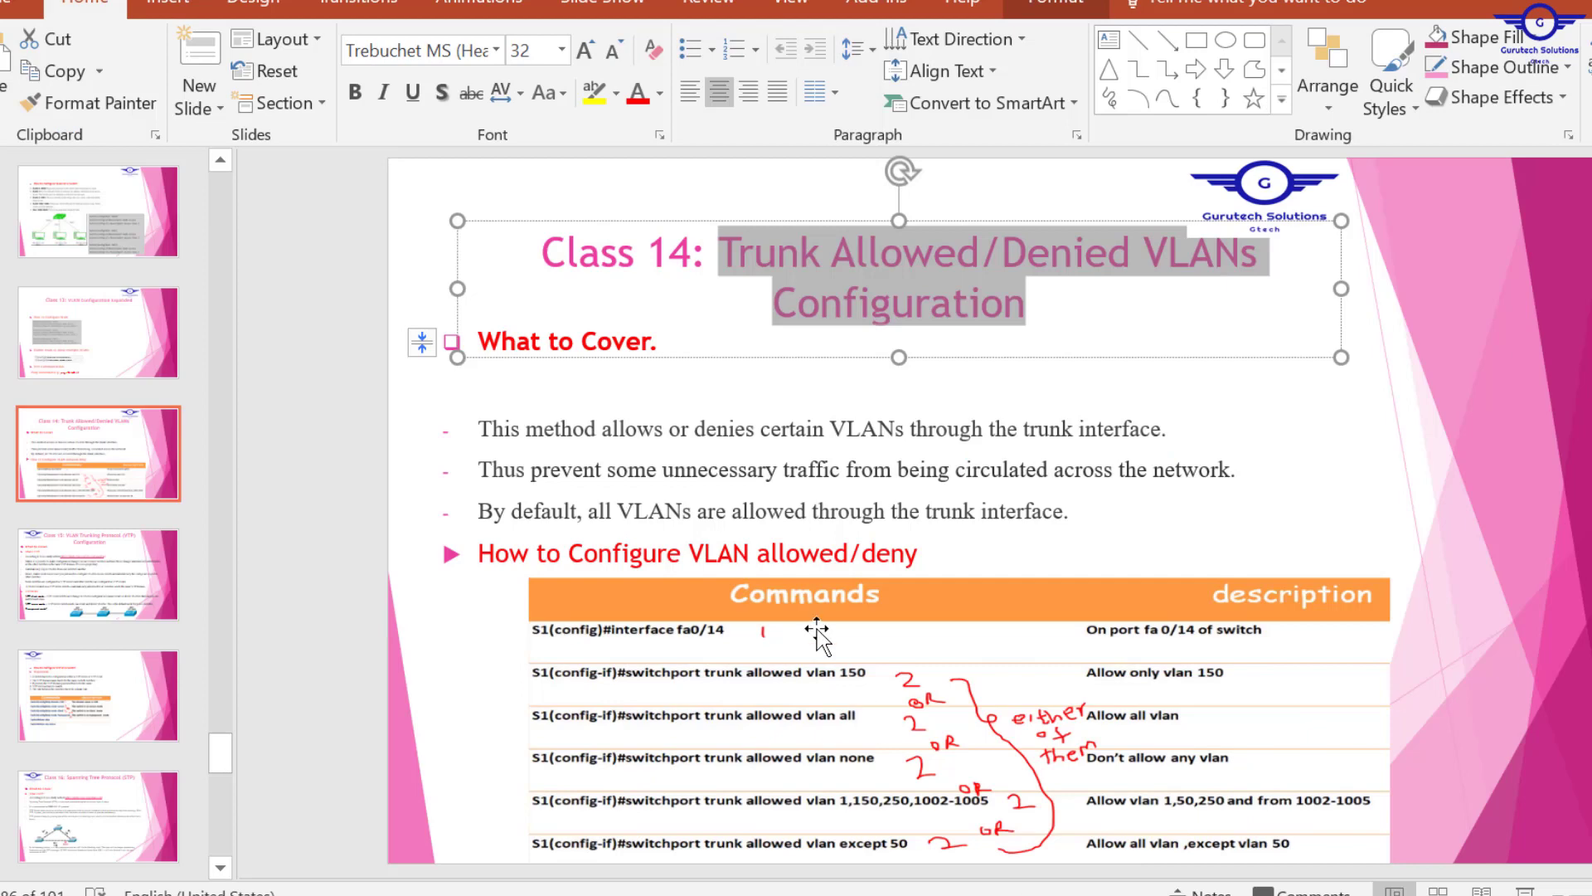
pyautogui.press('Escape')
pyautogui.press('Escape')
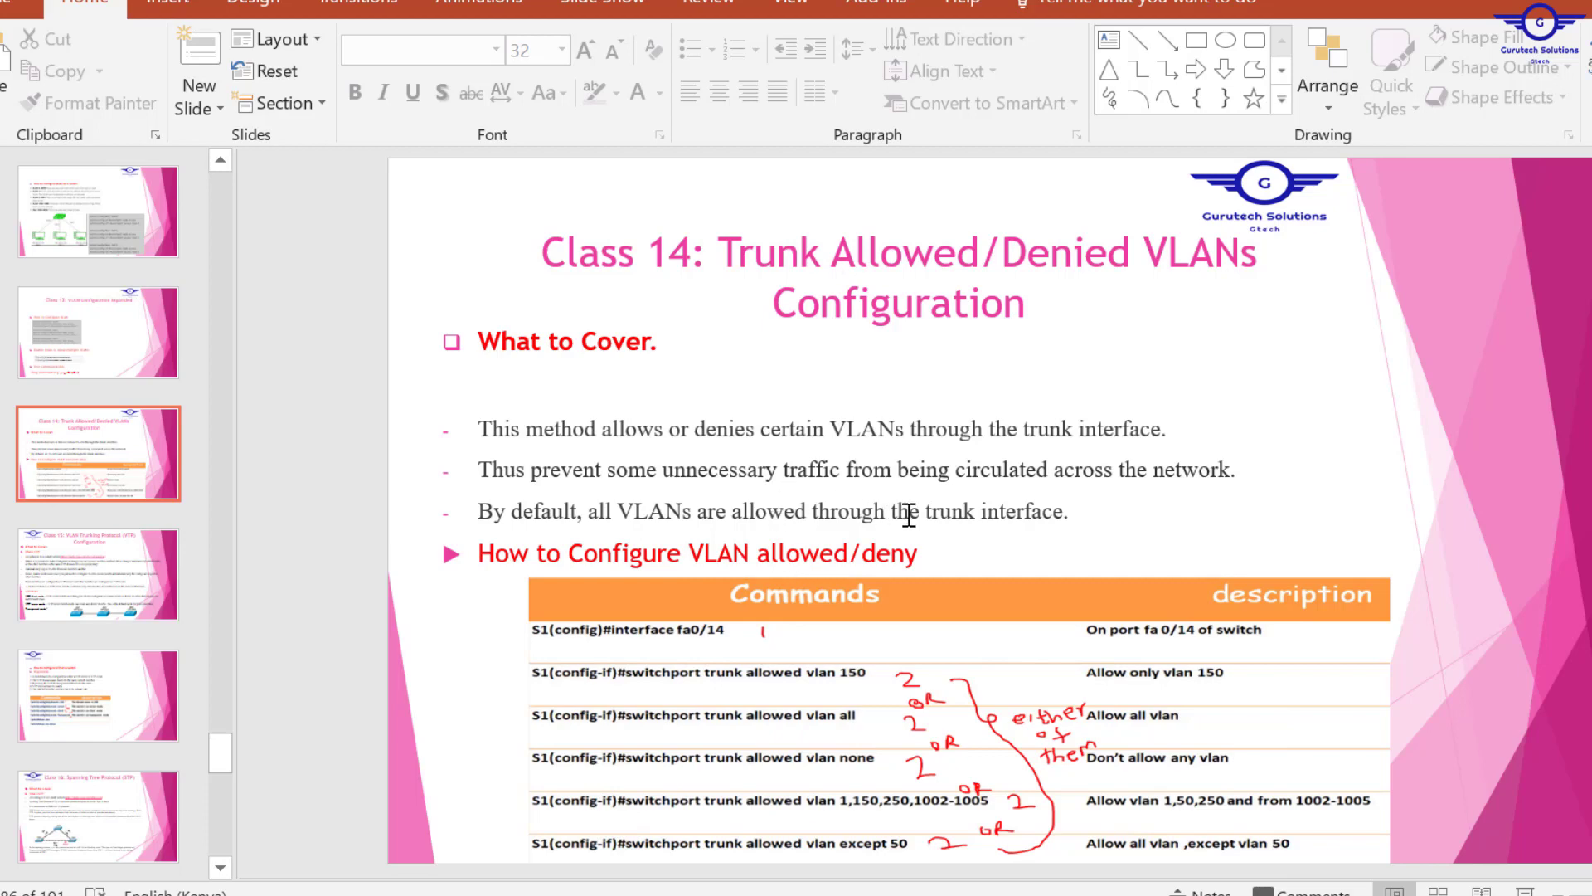
pyautogui.click(1089, 512)
pyautogui.moveTo(1089, 512); pyautogui.dragTo(593, 521)
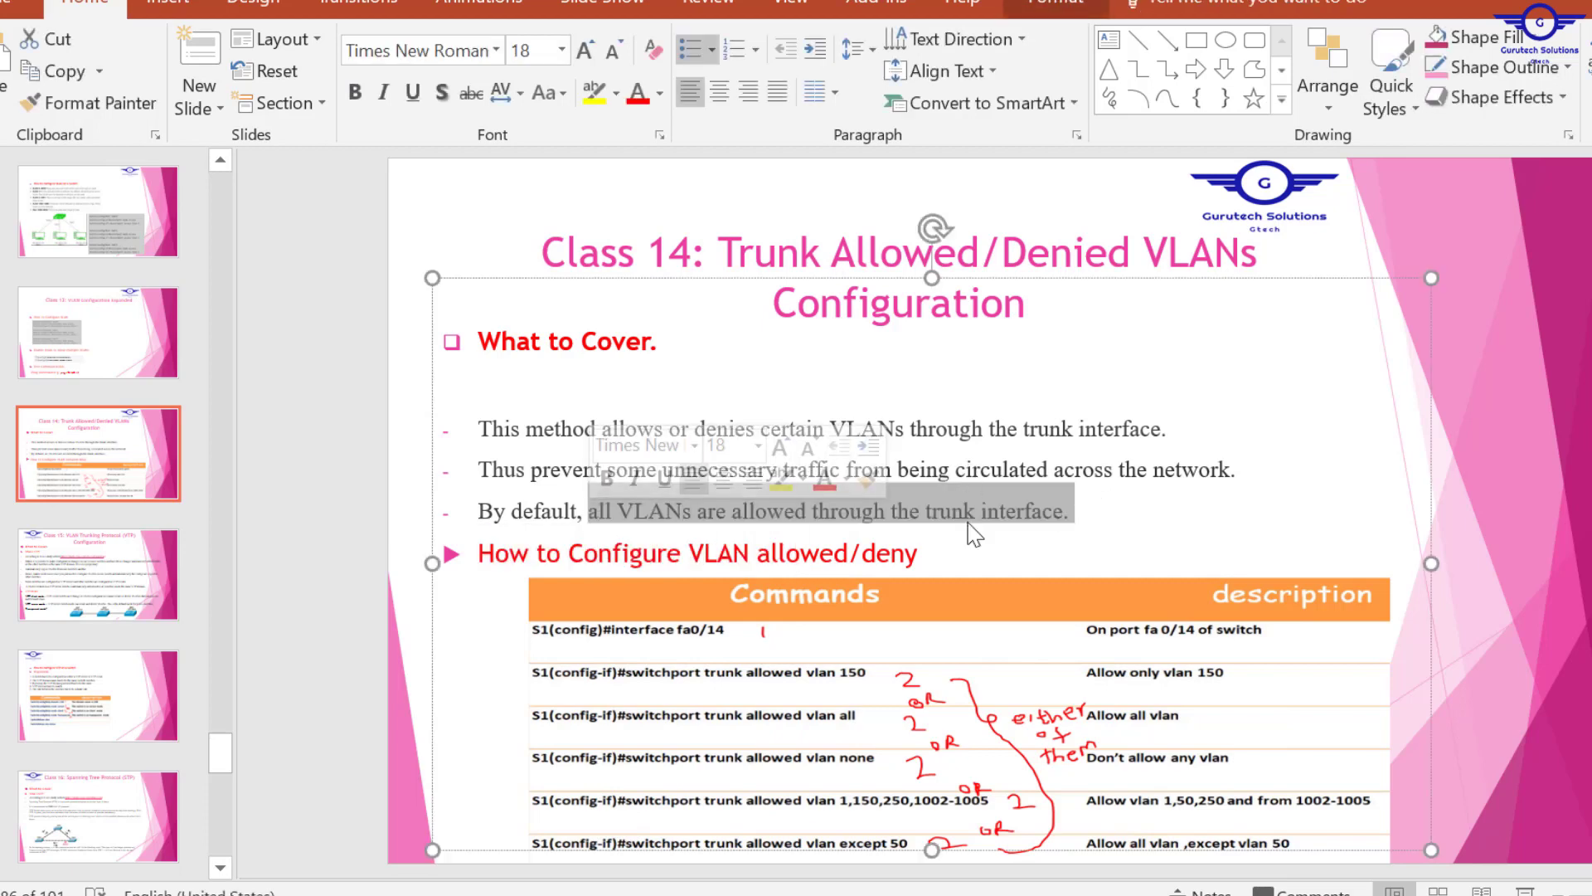
# Compare the two-switch topology in Packet Tracer with the allowed-VLAN command table on the Class 14 slide.
pyautogui.hotkey('alt', 'Tab')
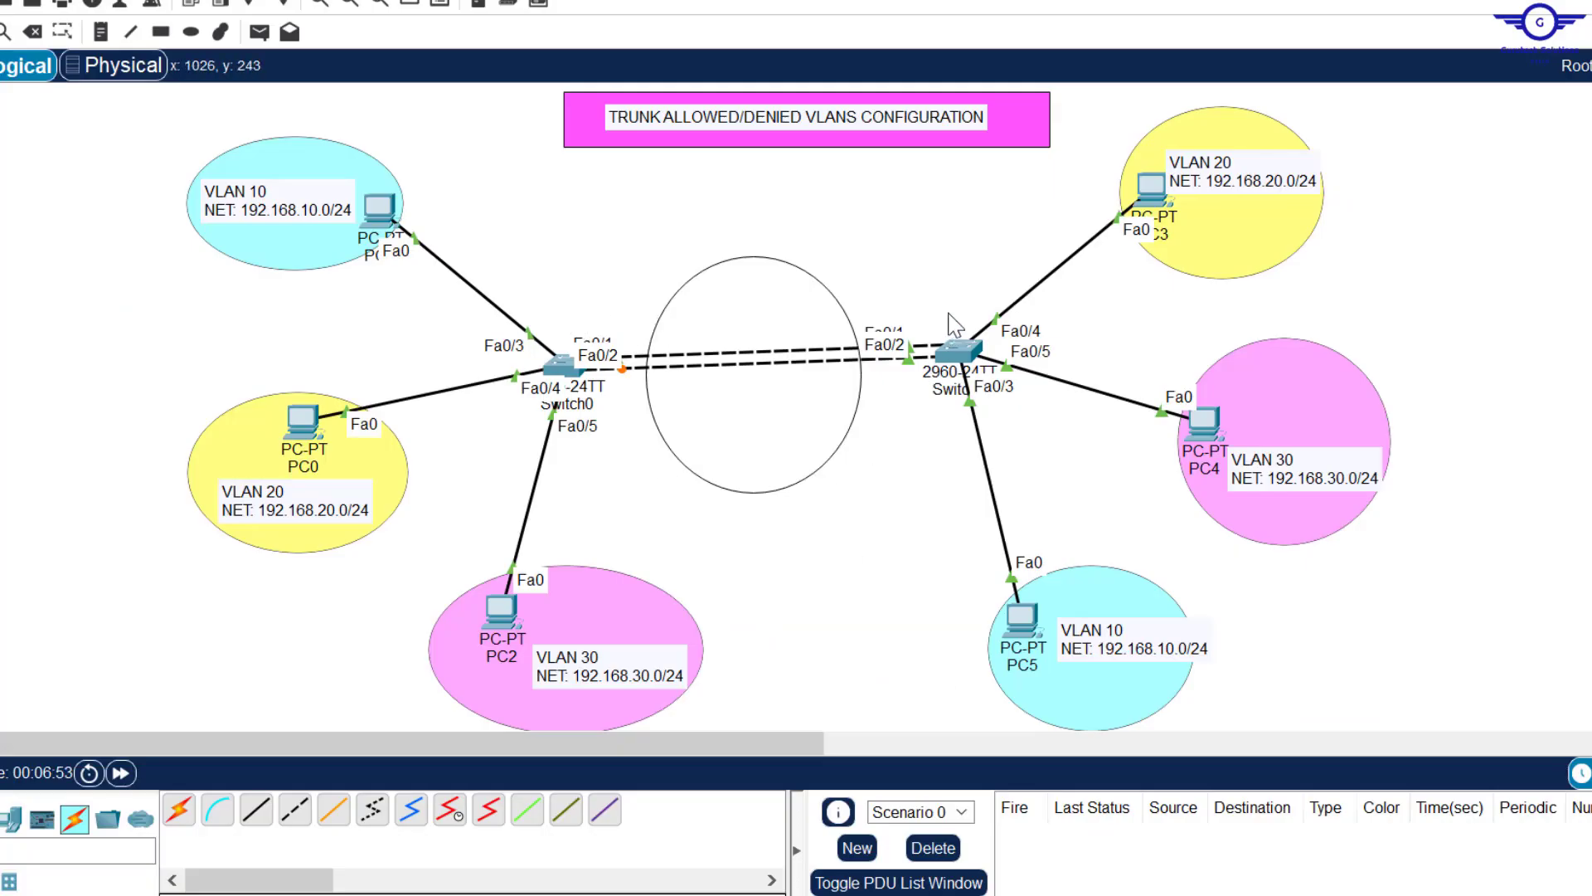
pyautogui.moveTo(926, 282); pyautogui.dragTo(1003, 421)
pyautogui.hotkey('alt', 'Tab')
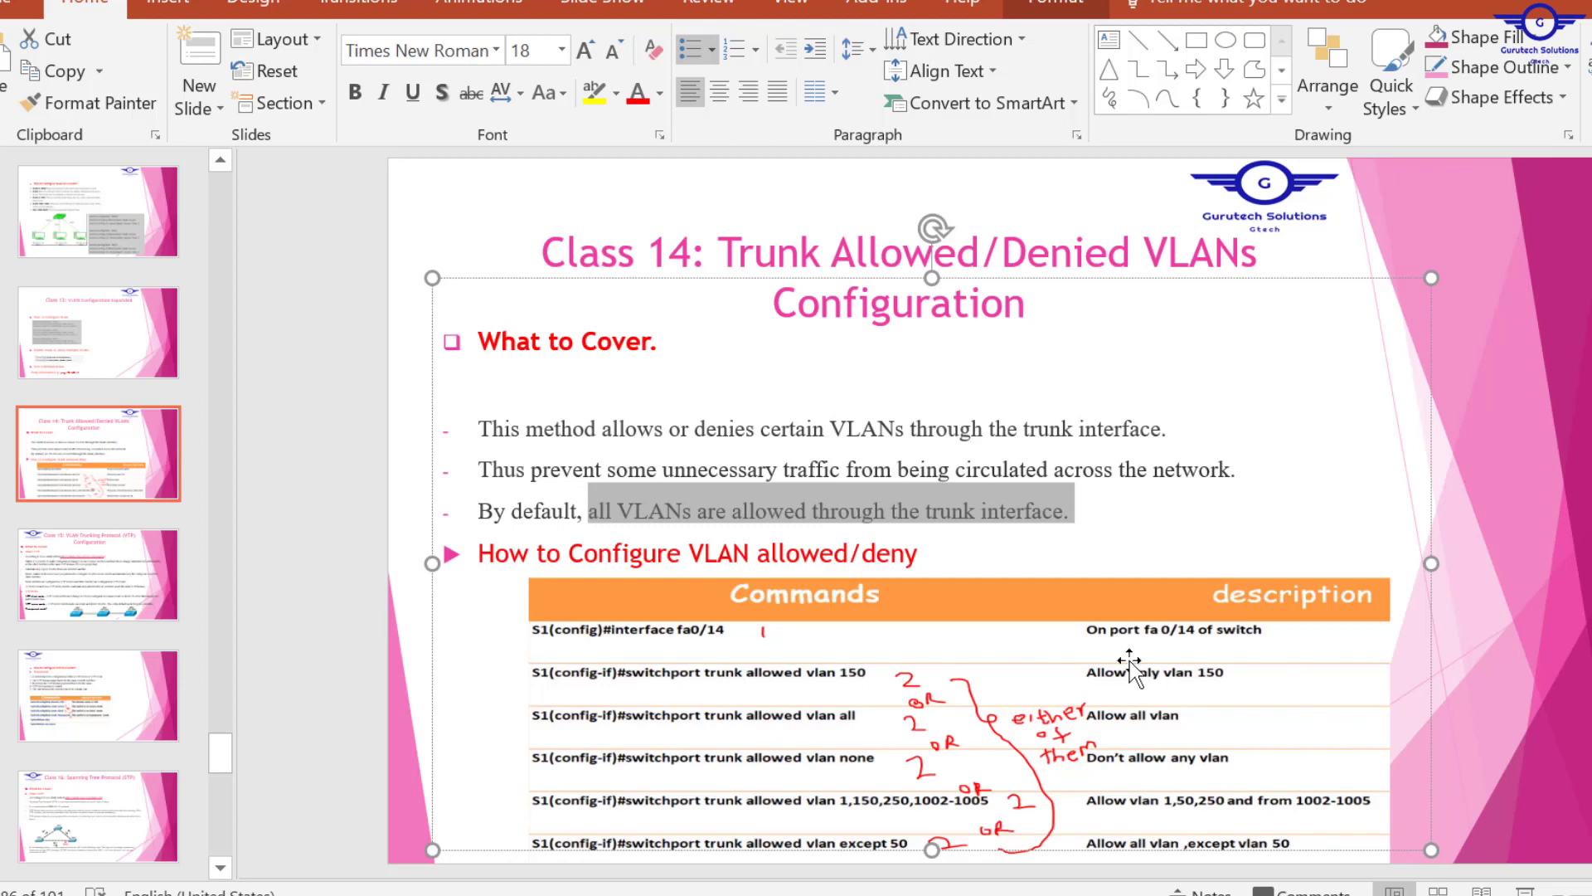
pyautogui.press('Escape')
pyautogui.press('Escape')
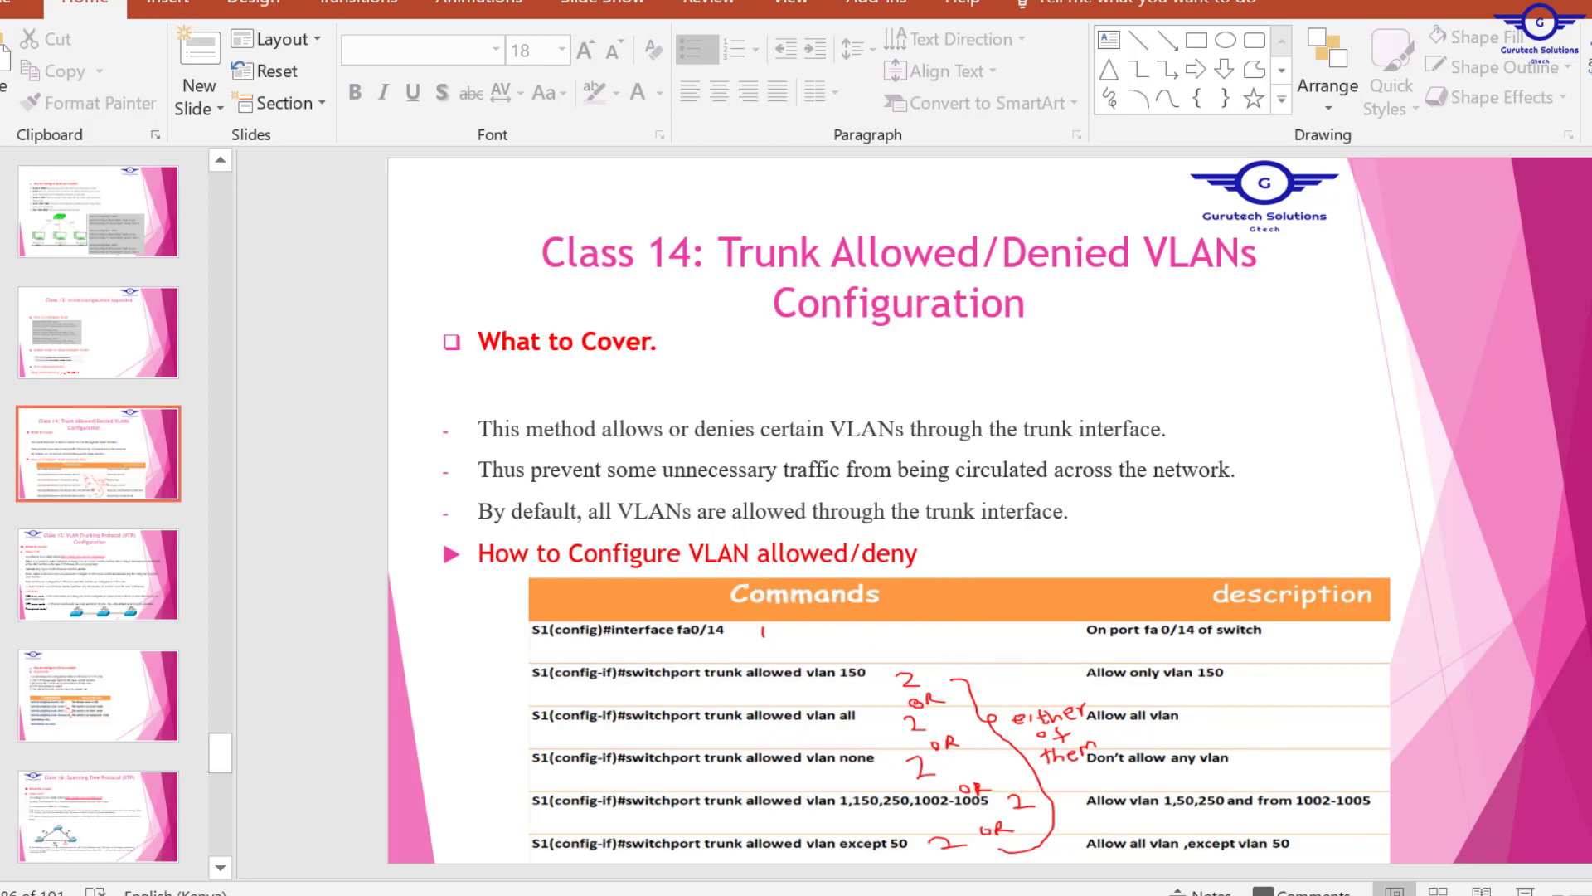
pyautogui.hotkey('alt', 'Tab')
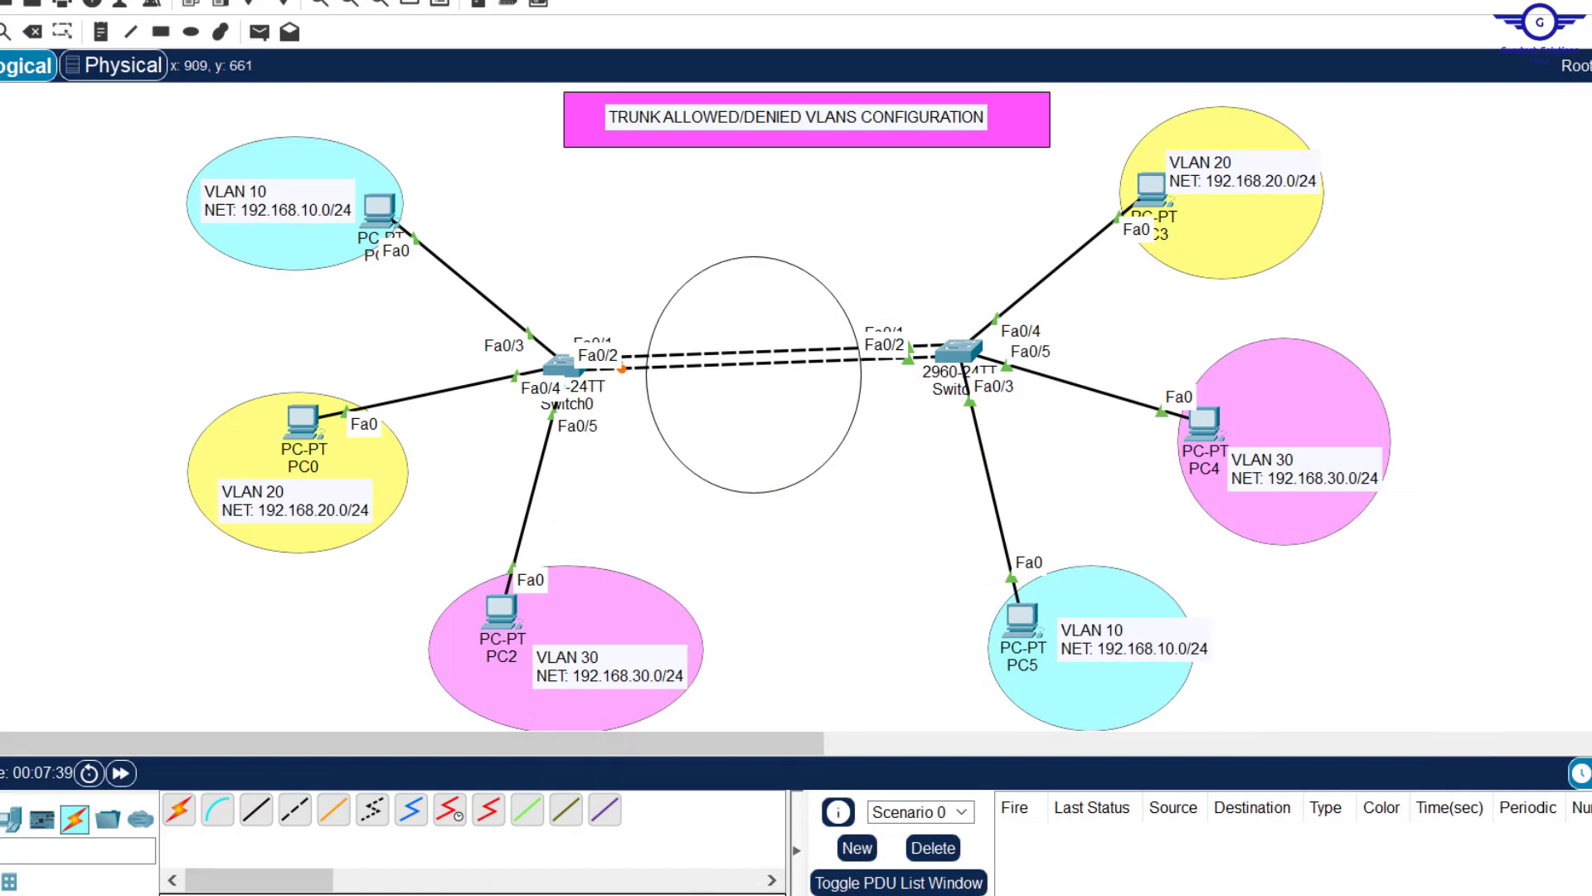
# Read through the trunk allowed and denied VLANs task list in Notepad alongside the Packet Tracer topology.
pyautogui.hotkey('alt', 'Tab')
pyautogui.moveTo(1226, 336); pyautogui.dragTo(813, 439)
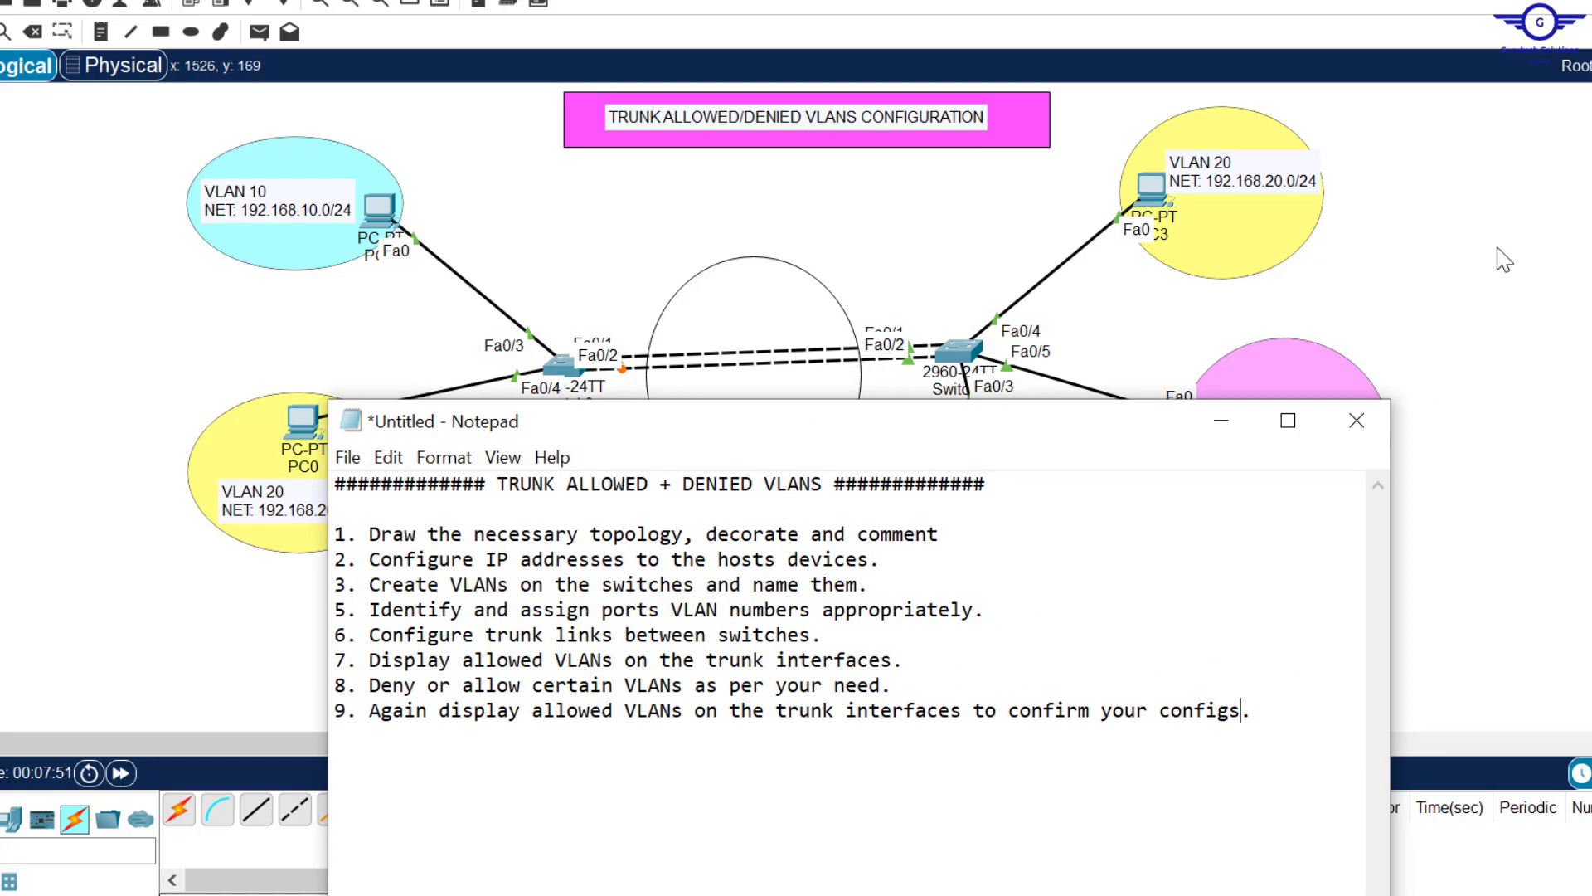
pyautogui.click(1541, 264)
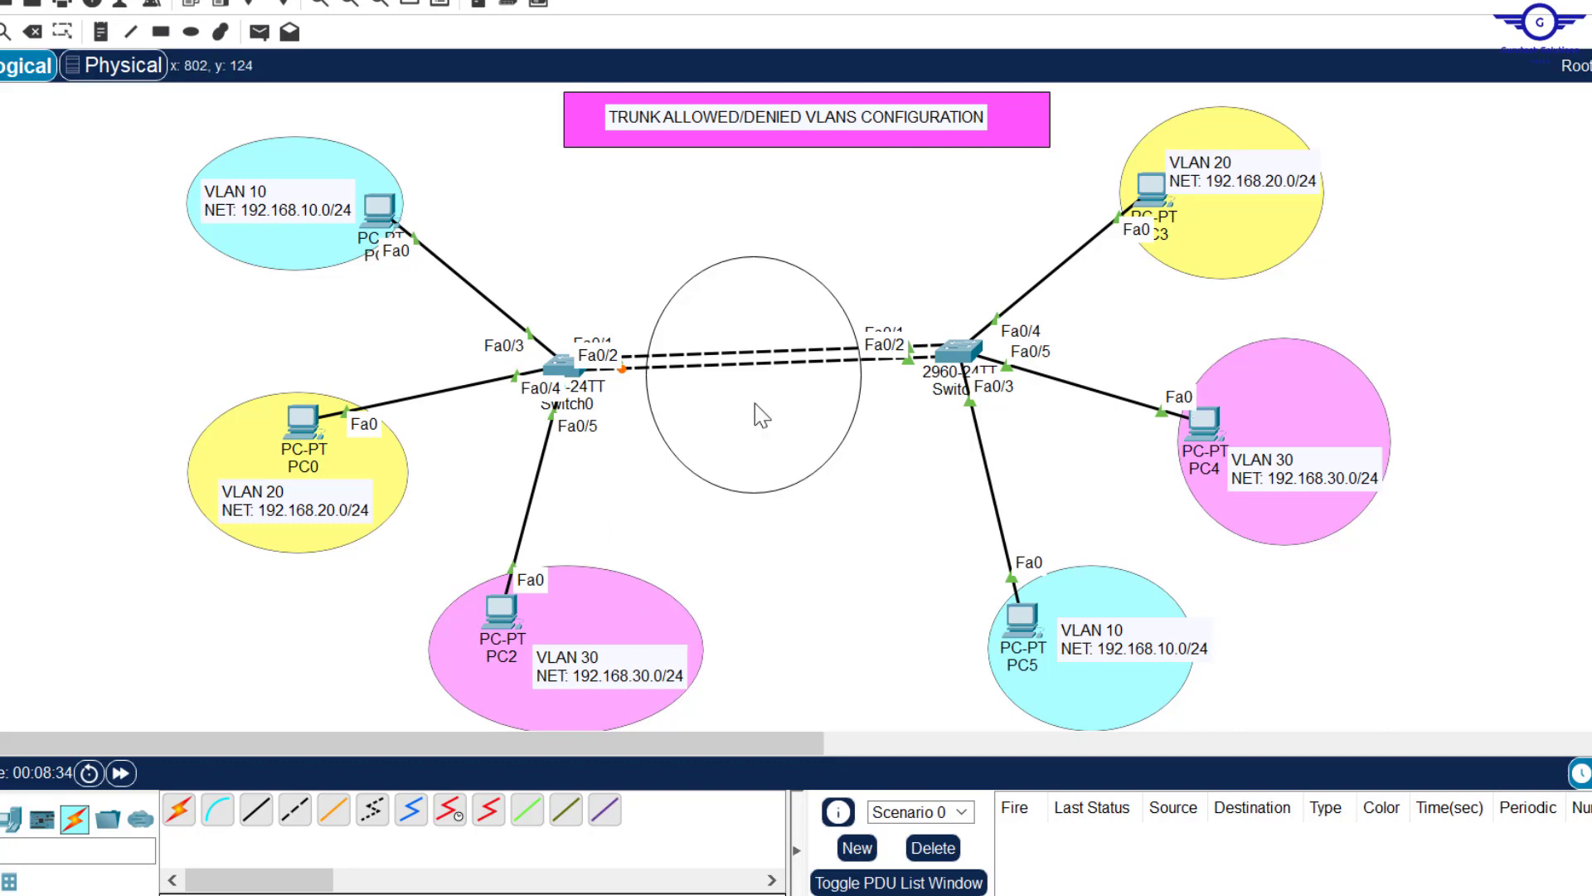
pyautogui.hotkey('alt', 'Tab')
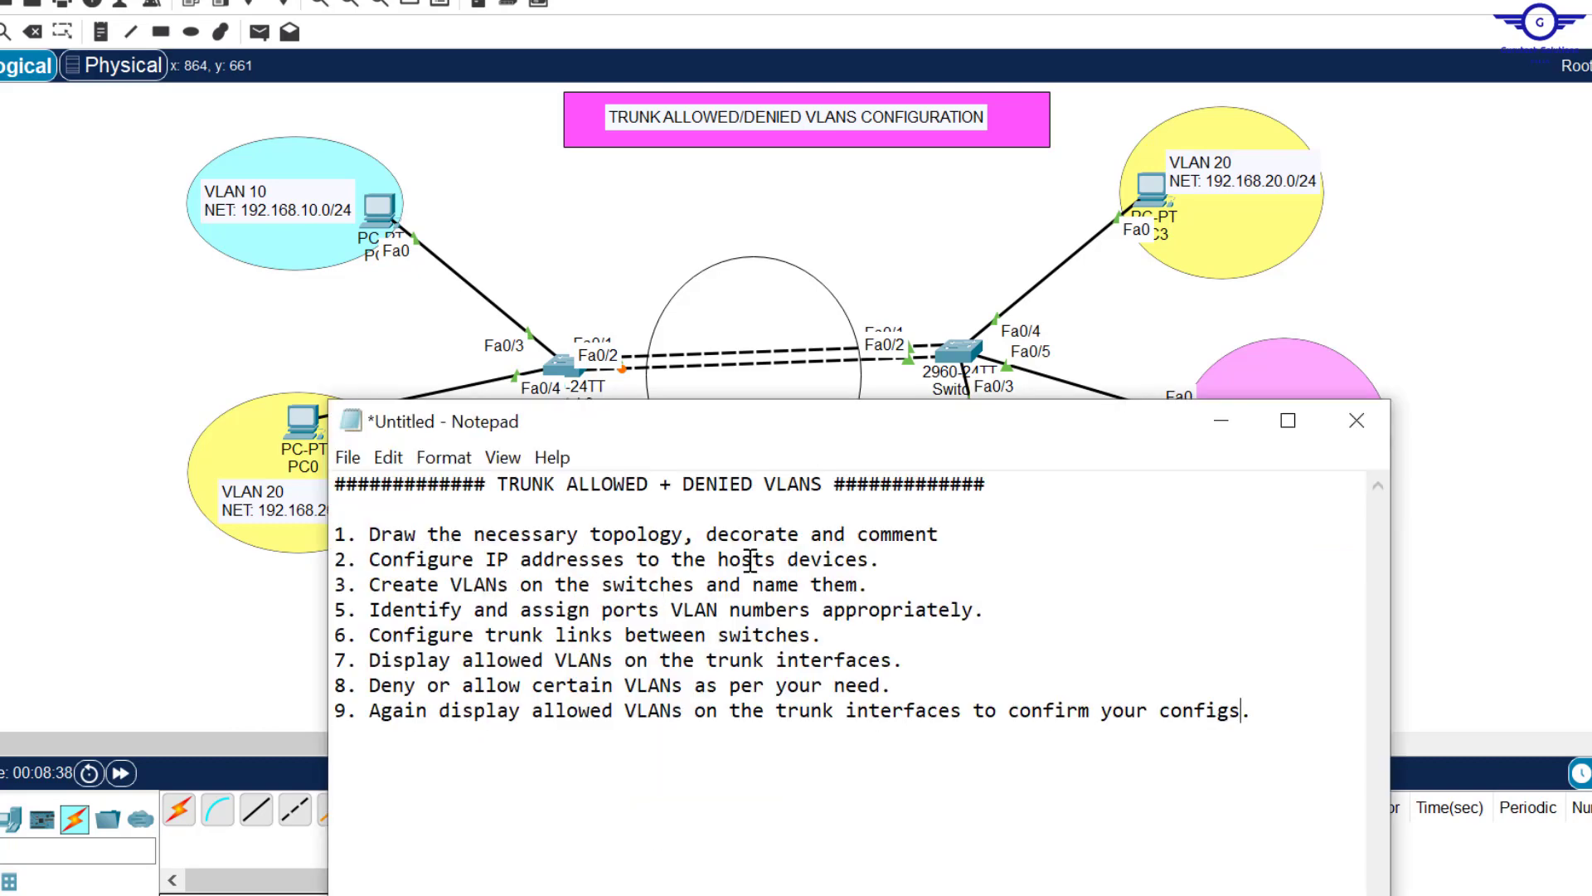
pyautogui.click(903, 231)
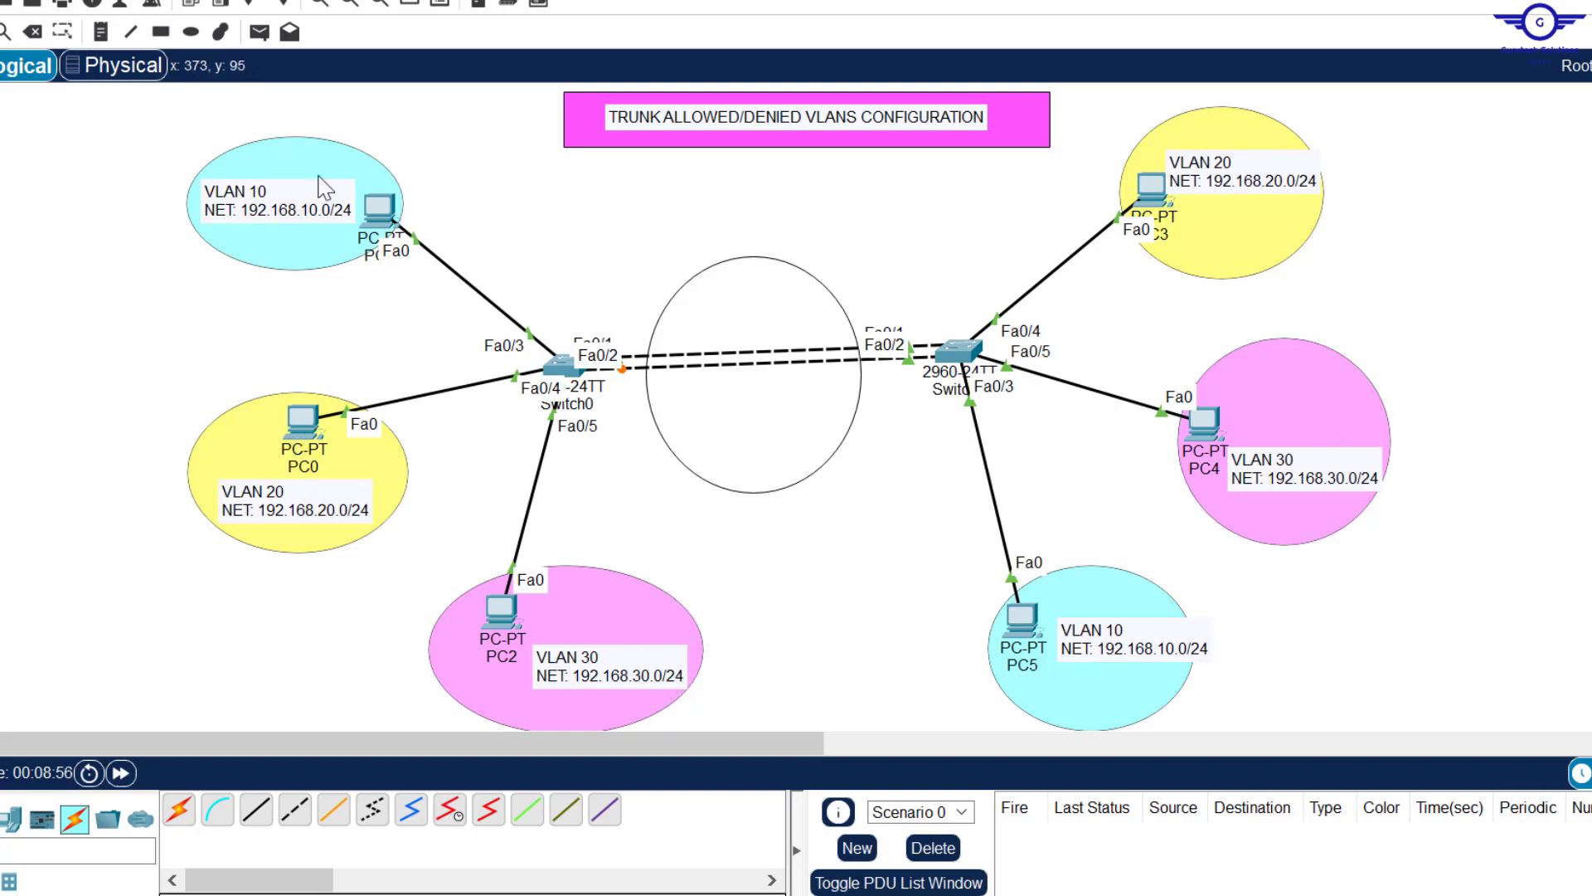
# Assign static IPv4 addresses to the host PCs, using 192.168.10.20 with subnet mask 255.255.255.0 on PC5.
pyautogui.click(380, 209)
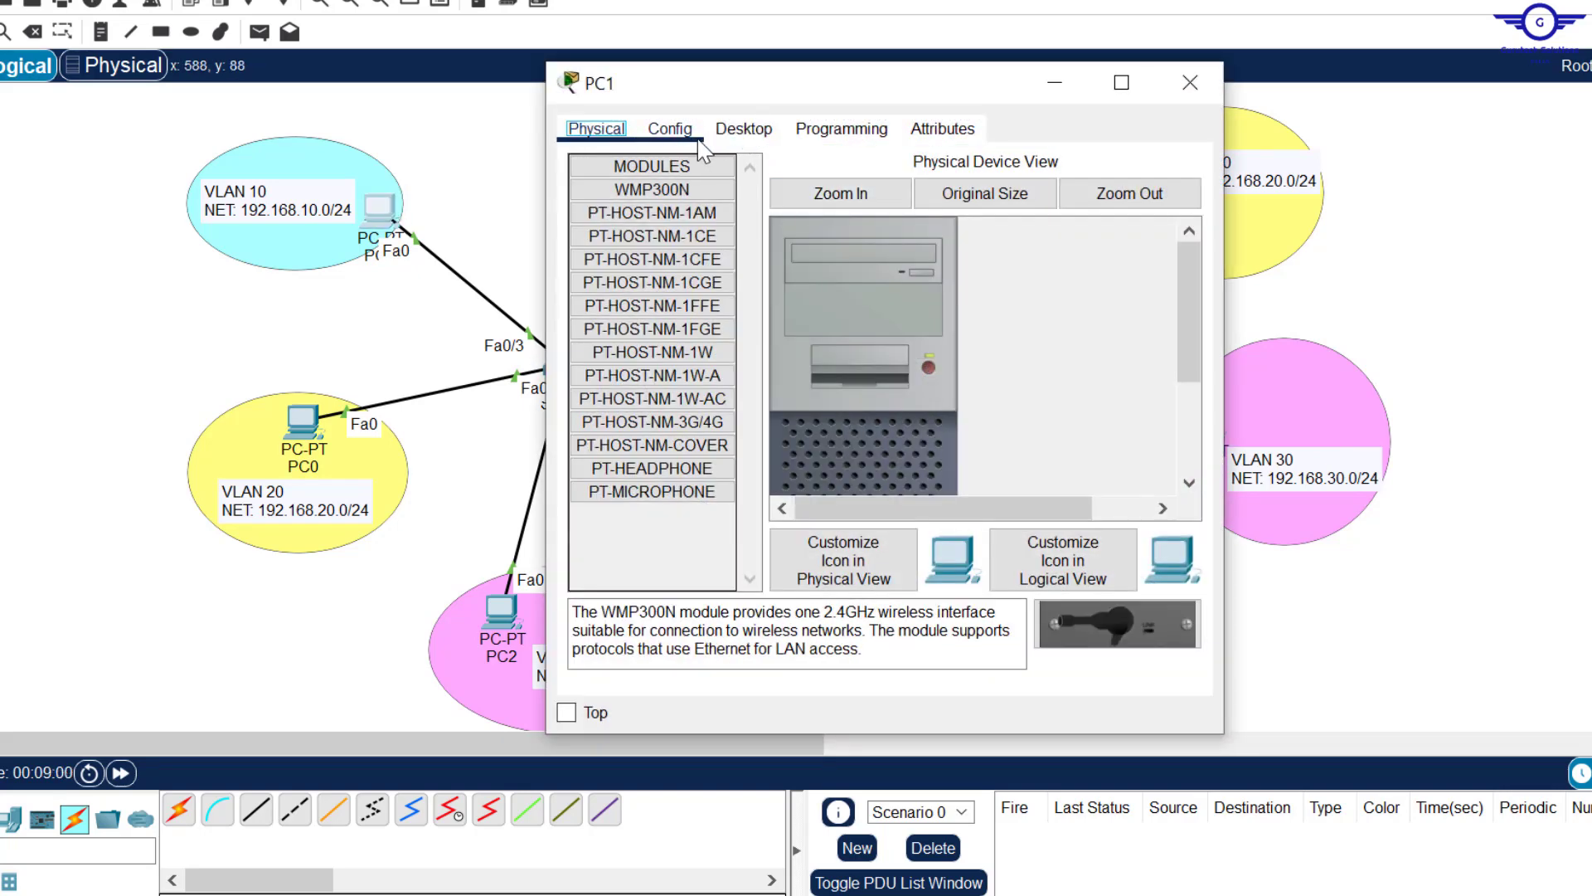
pyautogui.click(744, 128)
pyautogui.click(629, 237)
pyautogui.doubleClick(863, 280)
pyautogui.press('Tab')
pyautogui.press('Tab')
pyautogui.press('Tab')
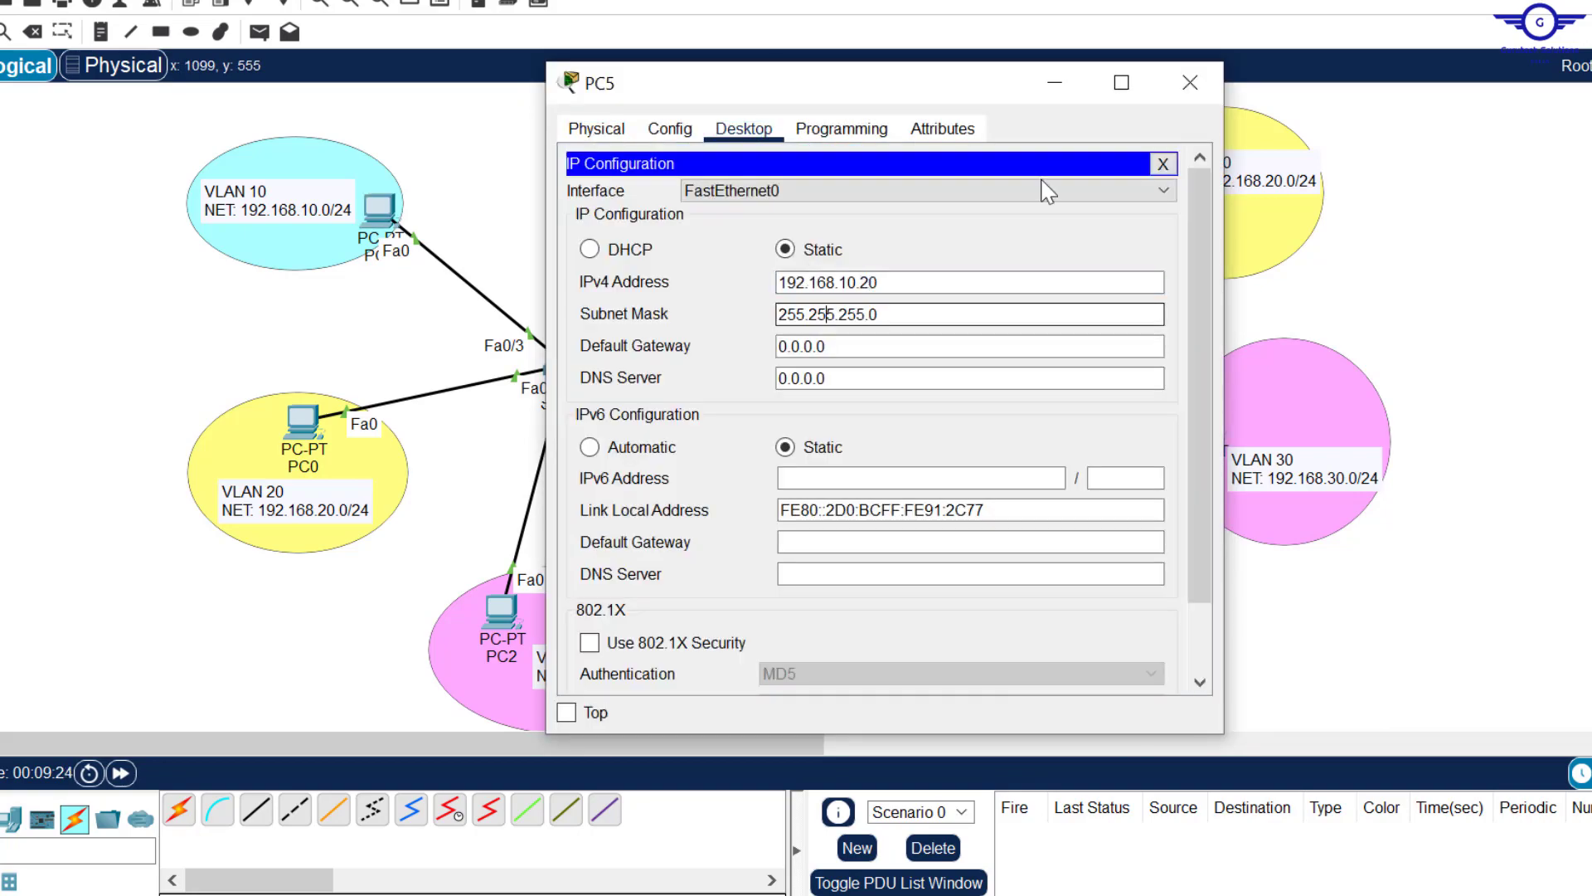
pyautogui.click(1190, 83)
pyautogui.click(318, 429)
pyautogui.click(644, 259)
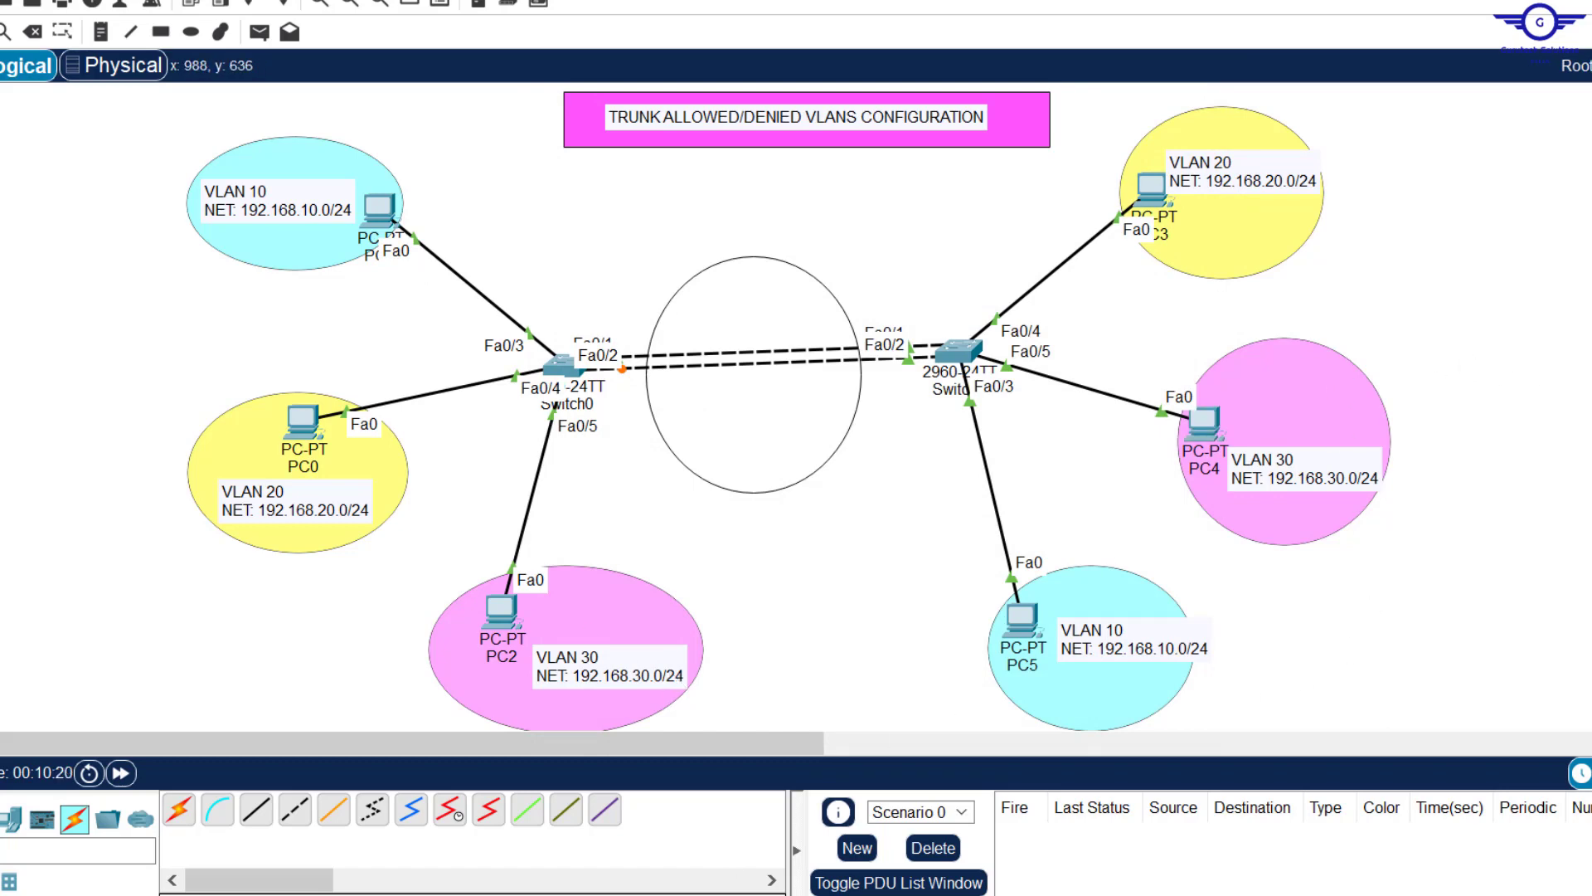
# Highlight the task about creating and naming VLANs in the Notepad list, then return to the Packet Tracer topology.
pyautogui.hotkey('alt', 'Tab')
pyautogui.moveTo(890, 429); pyautogui.dragTo(988, 370)
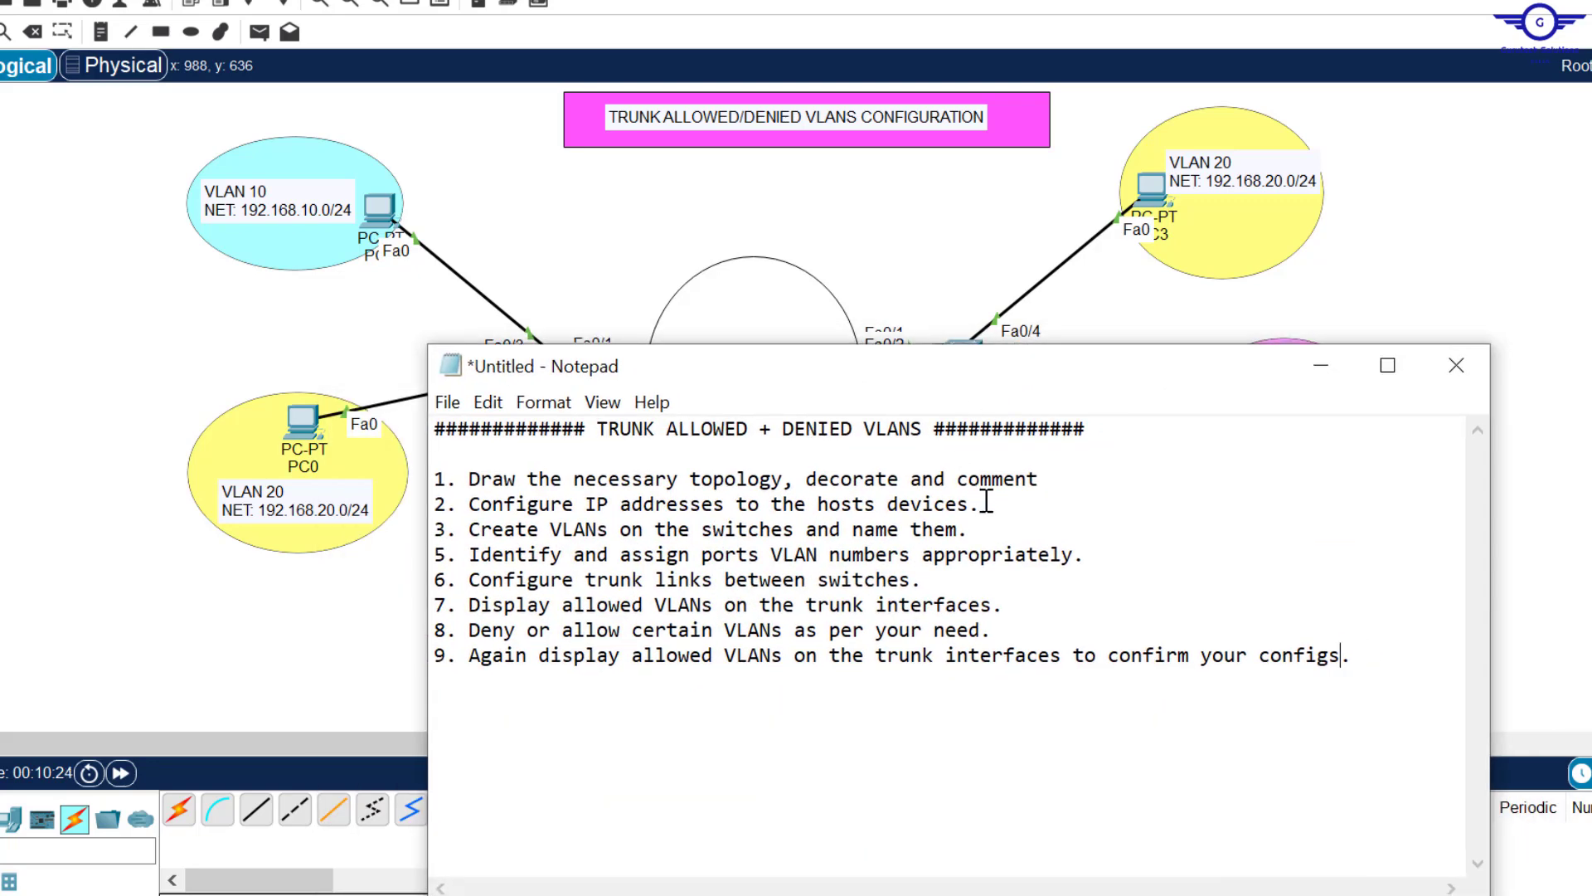
pyautogui.moveTo(979, 533); pyautogui.dragTo(487, 534)
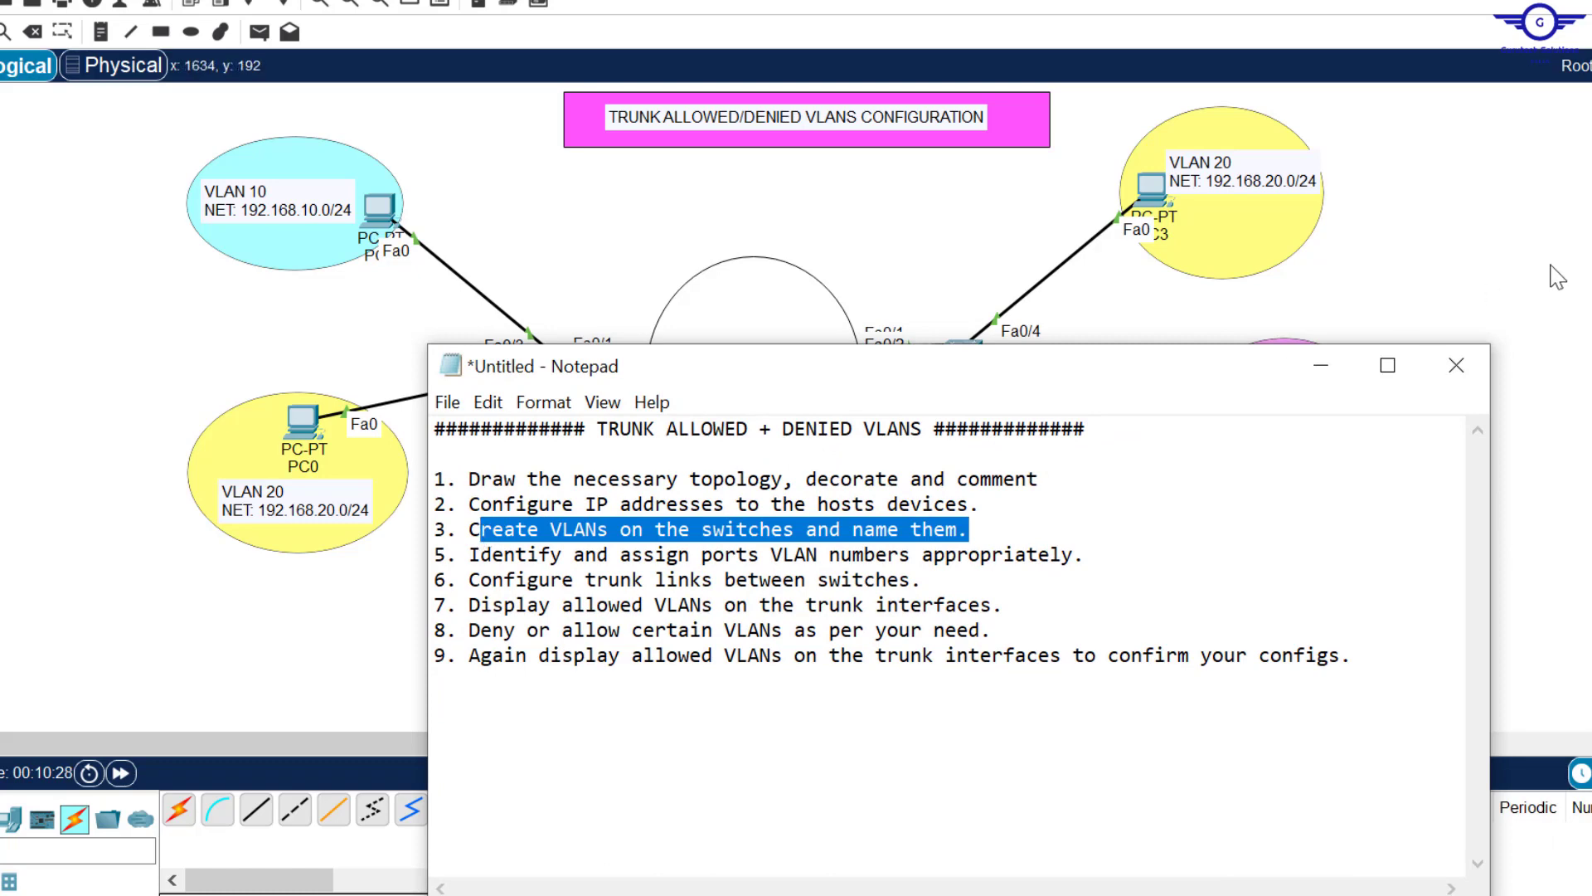
pyautogui.click(1576, 256)
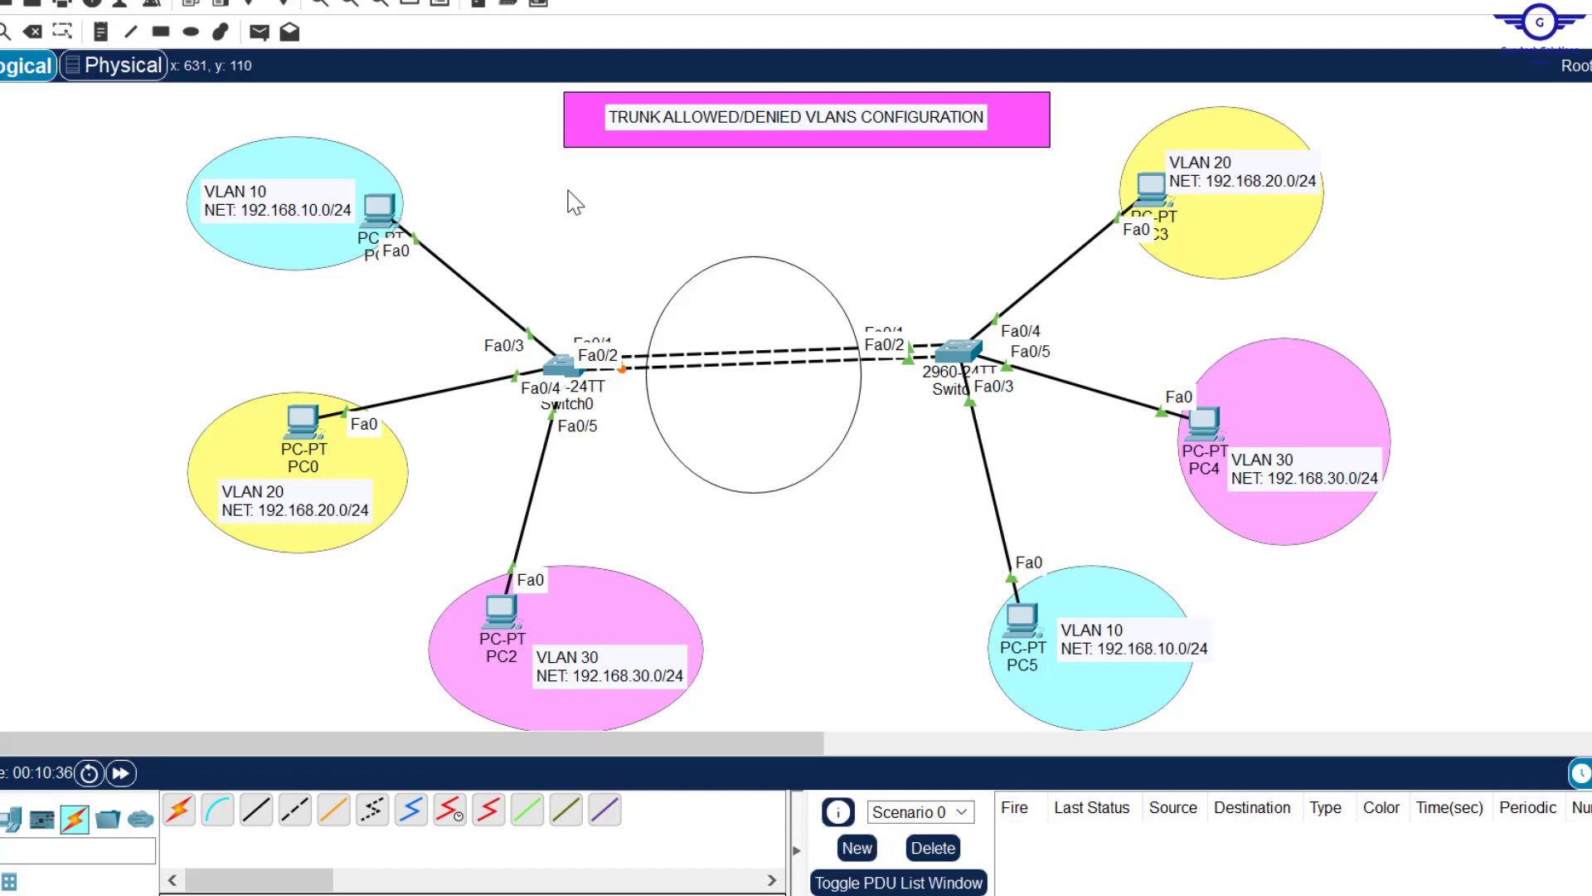
# Open Switch0's command line and enter global configuration mode.
pyautogui.click(560, 365)
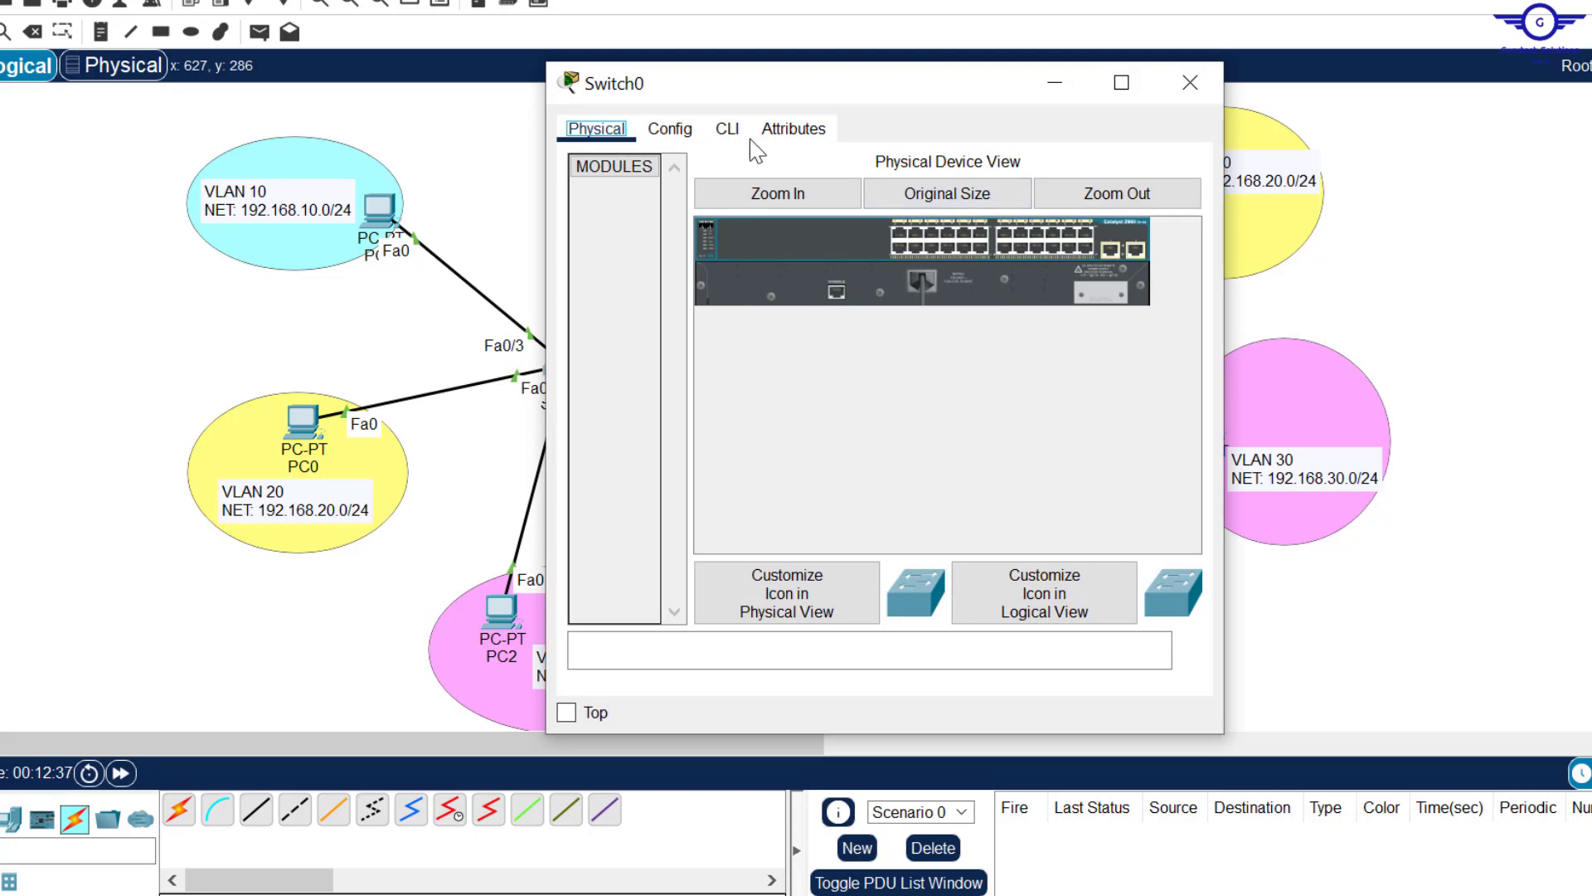
pyautogui.click(730, 133)
pyautogui.press('Return')
pyautogui.press('Return')
pyautogui.write('EN')
pyautogui.press('Return')
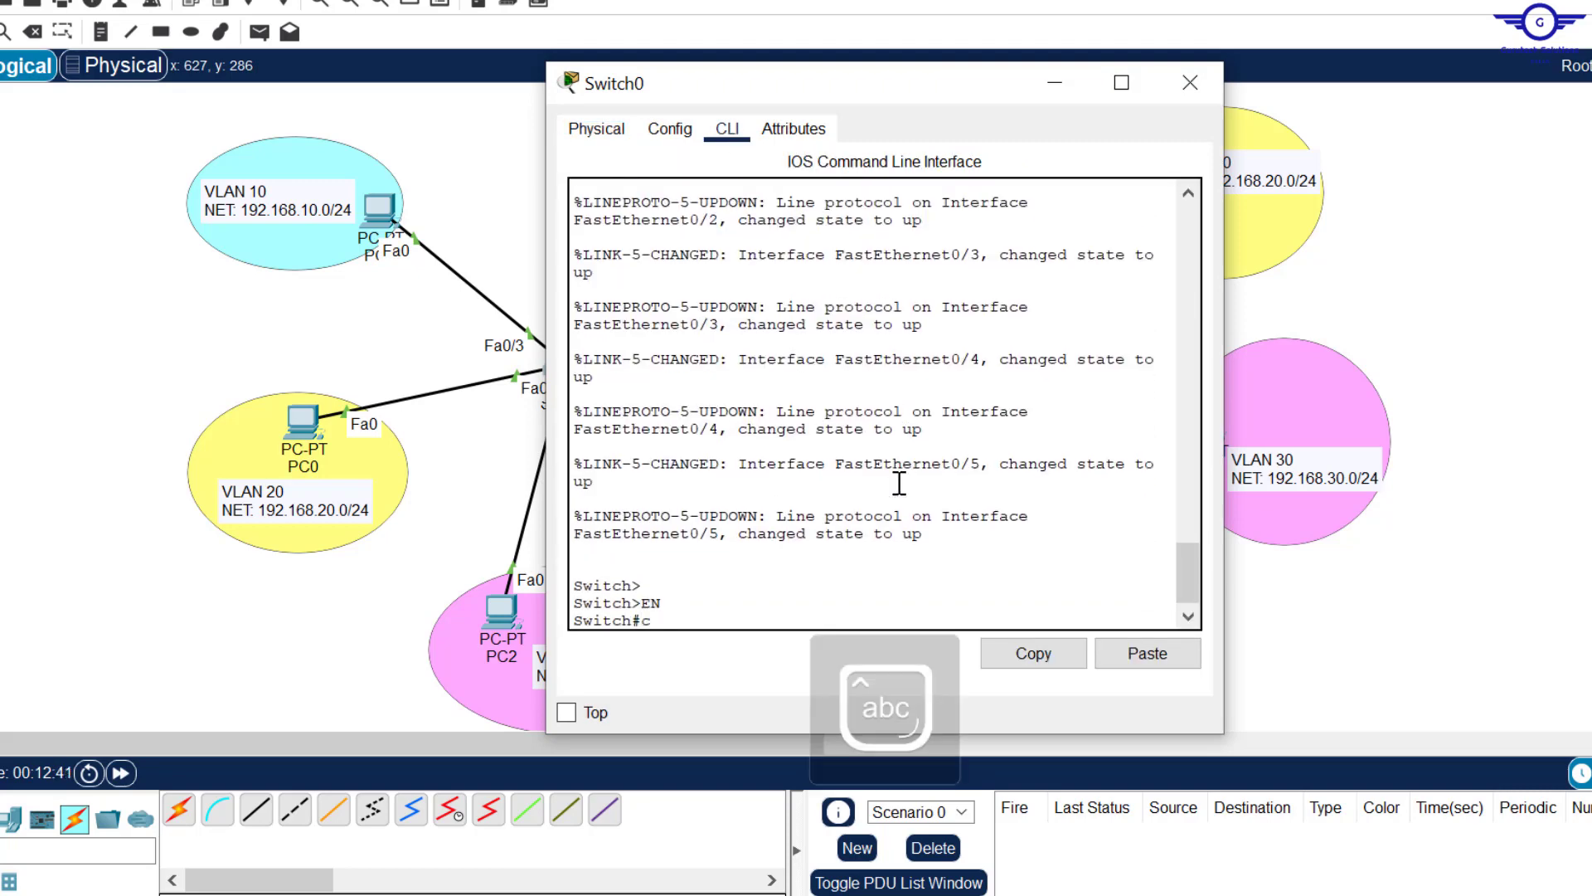
pyautogui.write('conf t')
pyautogui.press('Return')
pyautogui.press('Return')
pyautogui.press('Return')
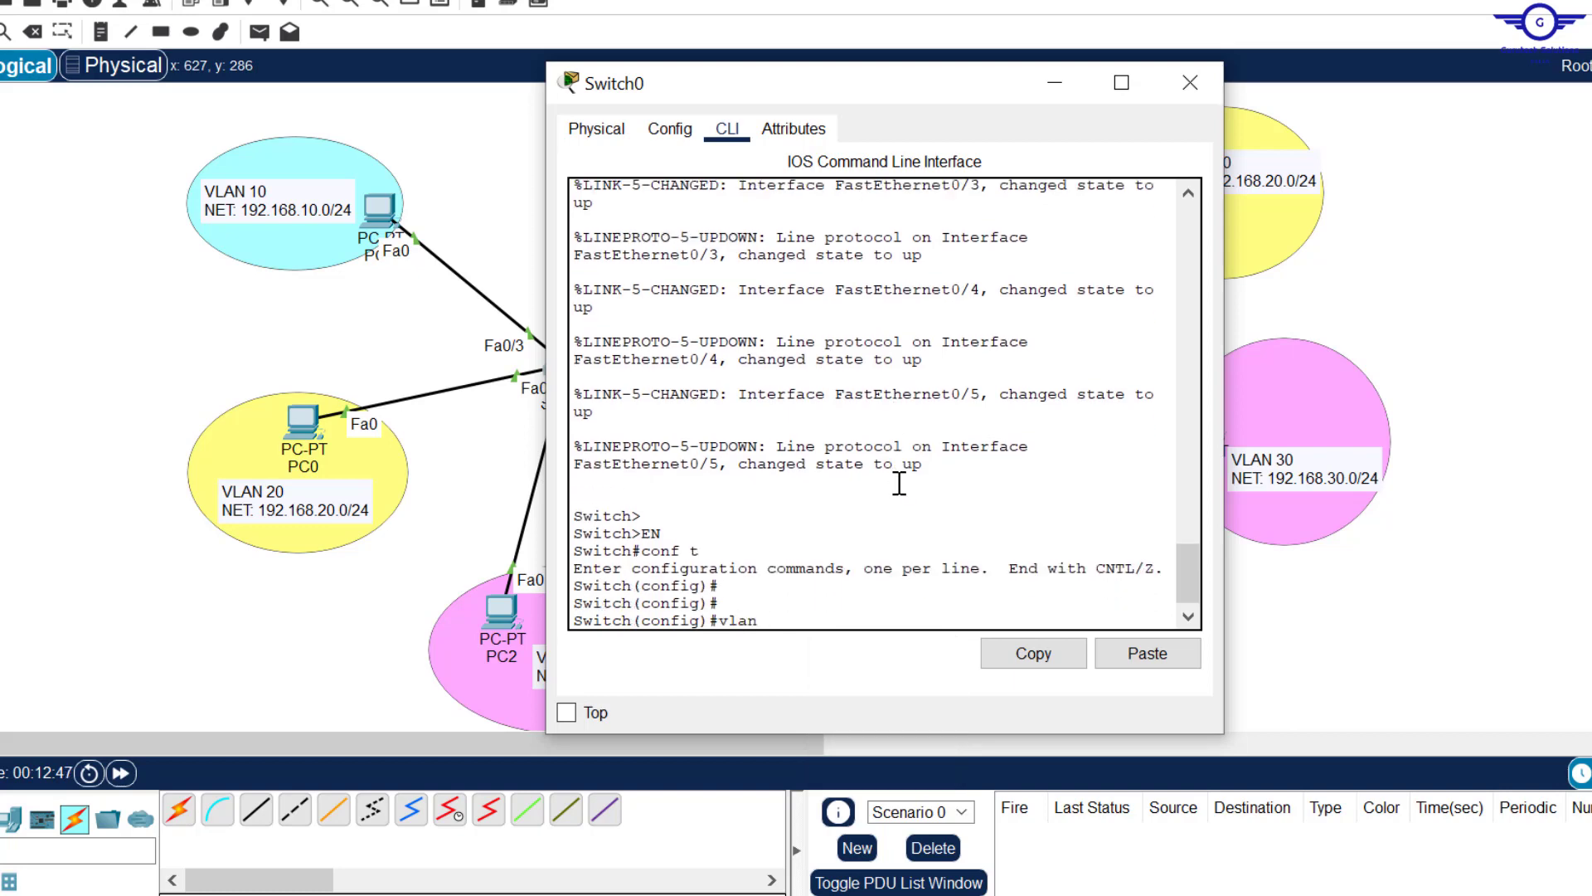
# Create VLAN 10 on Switch0 and name it IT.
pyautogui.write('vlan 10')
pyautogui.press('Return')
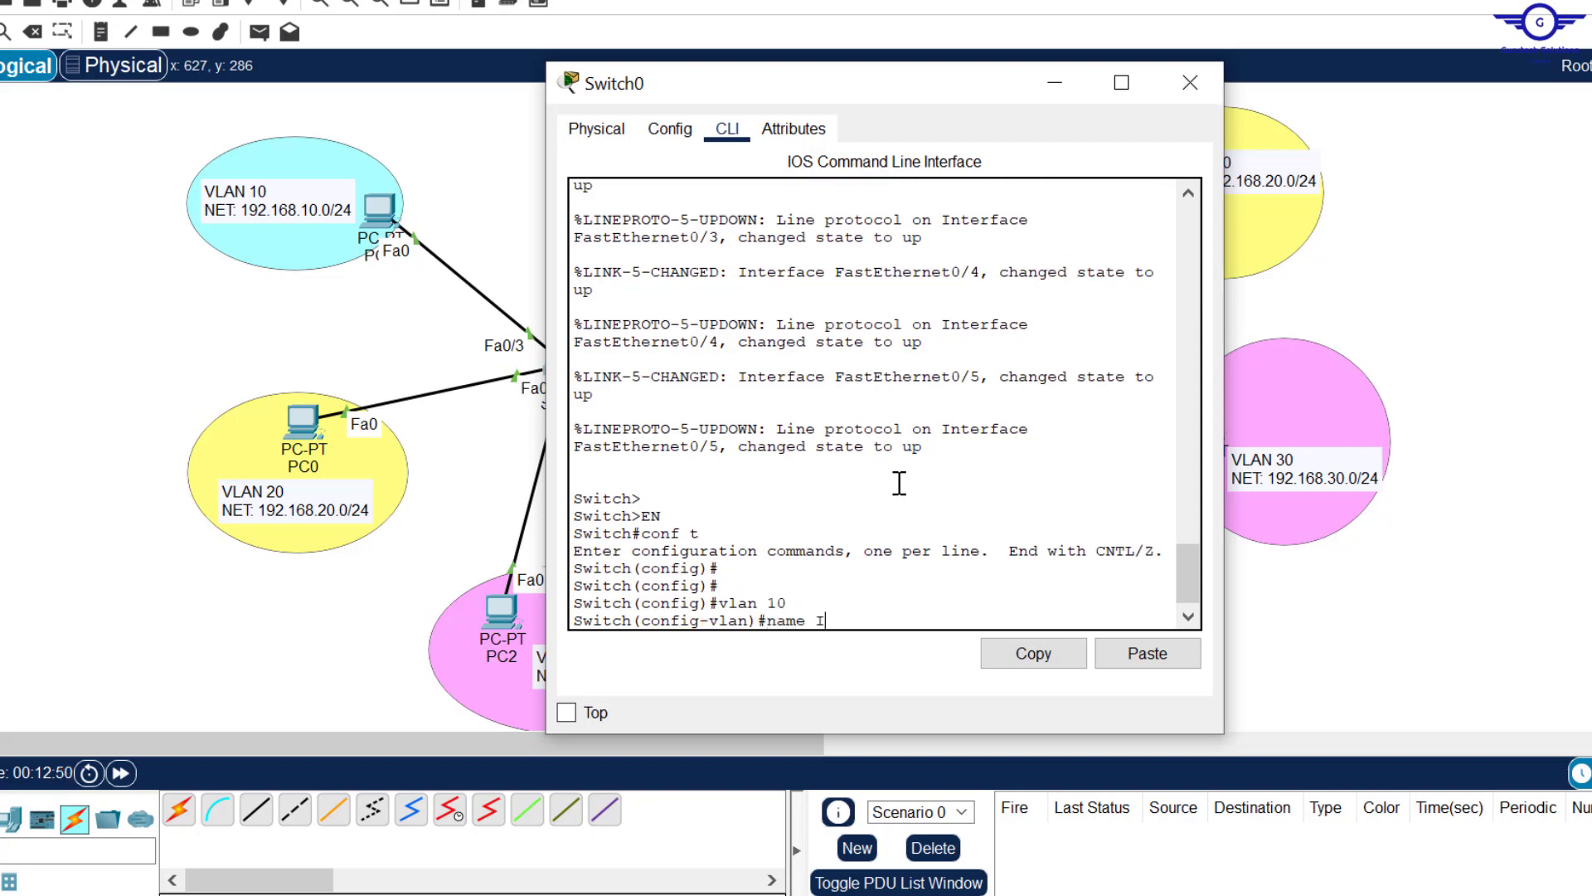
pyautogui.press('Return')
pyautogui.write('ex')
pyautogui.press('Return')
pyautogui.press('Return')
pyautogui.write('name 20')
pyautogui.press('Return')
pyautogui.press('Return')
# Create VLAN 20 on Switch0 and name it HR.
pyautogui.write('vlan 20')
pyautogui.press('Return')
pyautogui.write('name HR')
pyautogui.press('Return')
pyautogui.write('ex')
pyautogui.press('Return')
pyautogui.press('Return')
# Create VLAN 30 on Switch0 and name it FIN.
pyautogui.write('vlan 30')
pyautogui.press('Return')
pyautogui.write('name FIN')
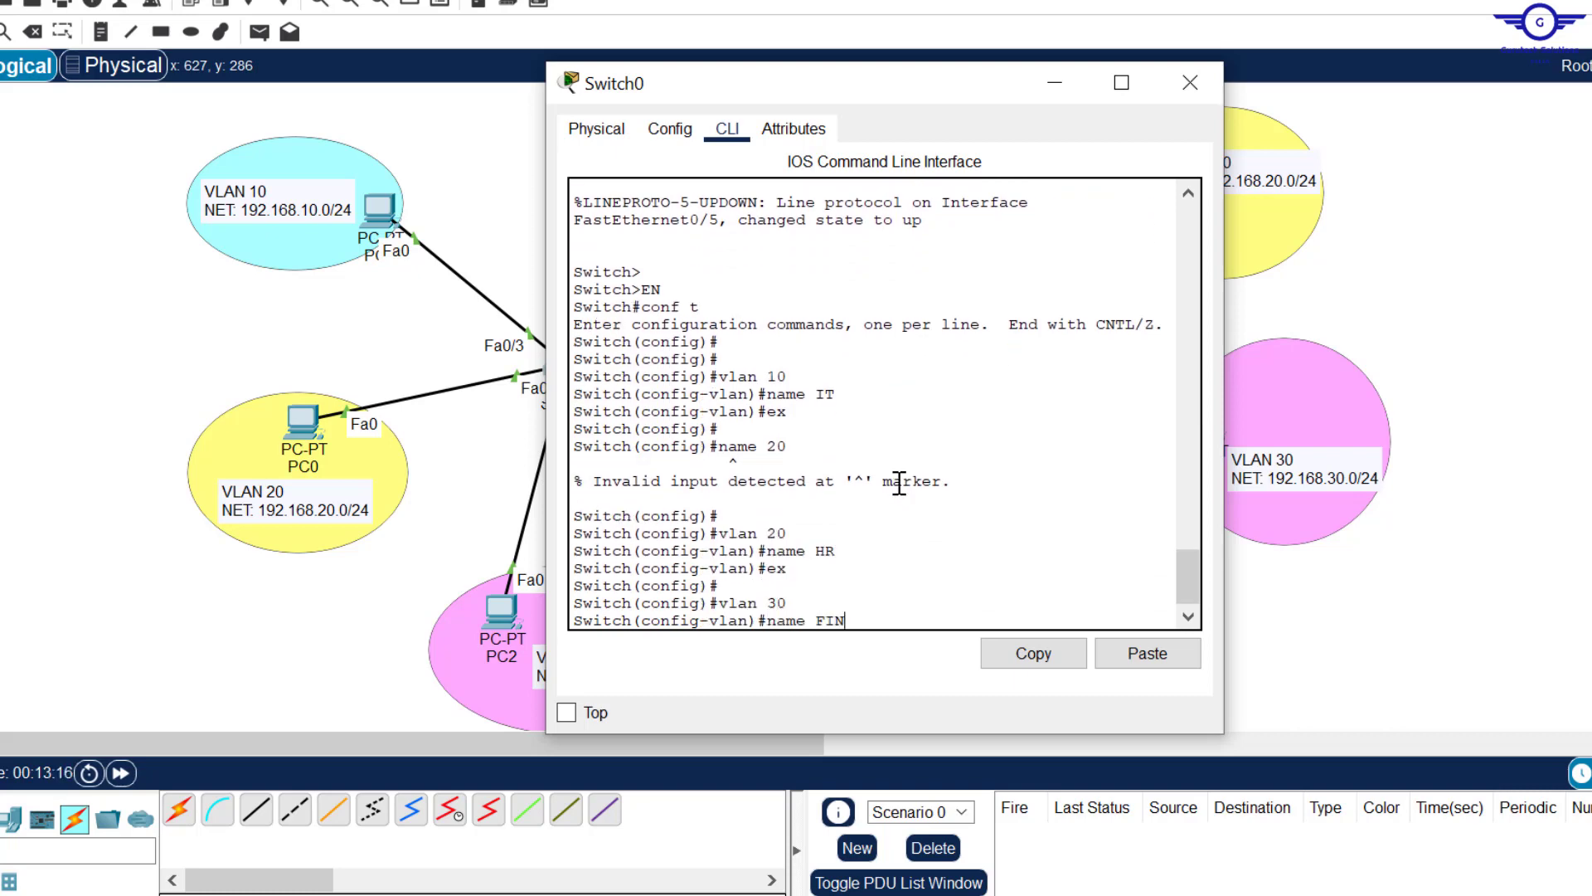
pyautogui.press('Return')
pyautogui.write('ex')
pyautogui.press('Return')
pyautogui.press('Return')
# Create VLAN 40 on Switch0 and name it Hacker1.
pyautogui.write('vlan 40')
pyautogui.press('Return')
pyautogui.write('name Hacker1')
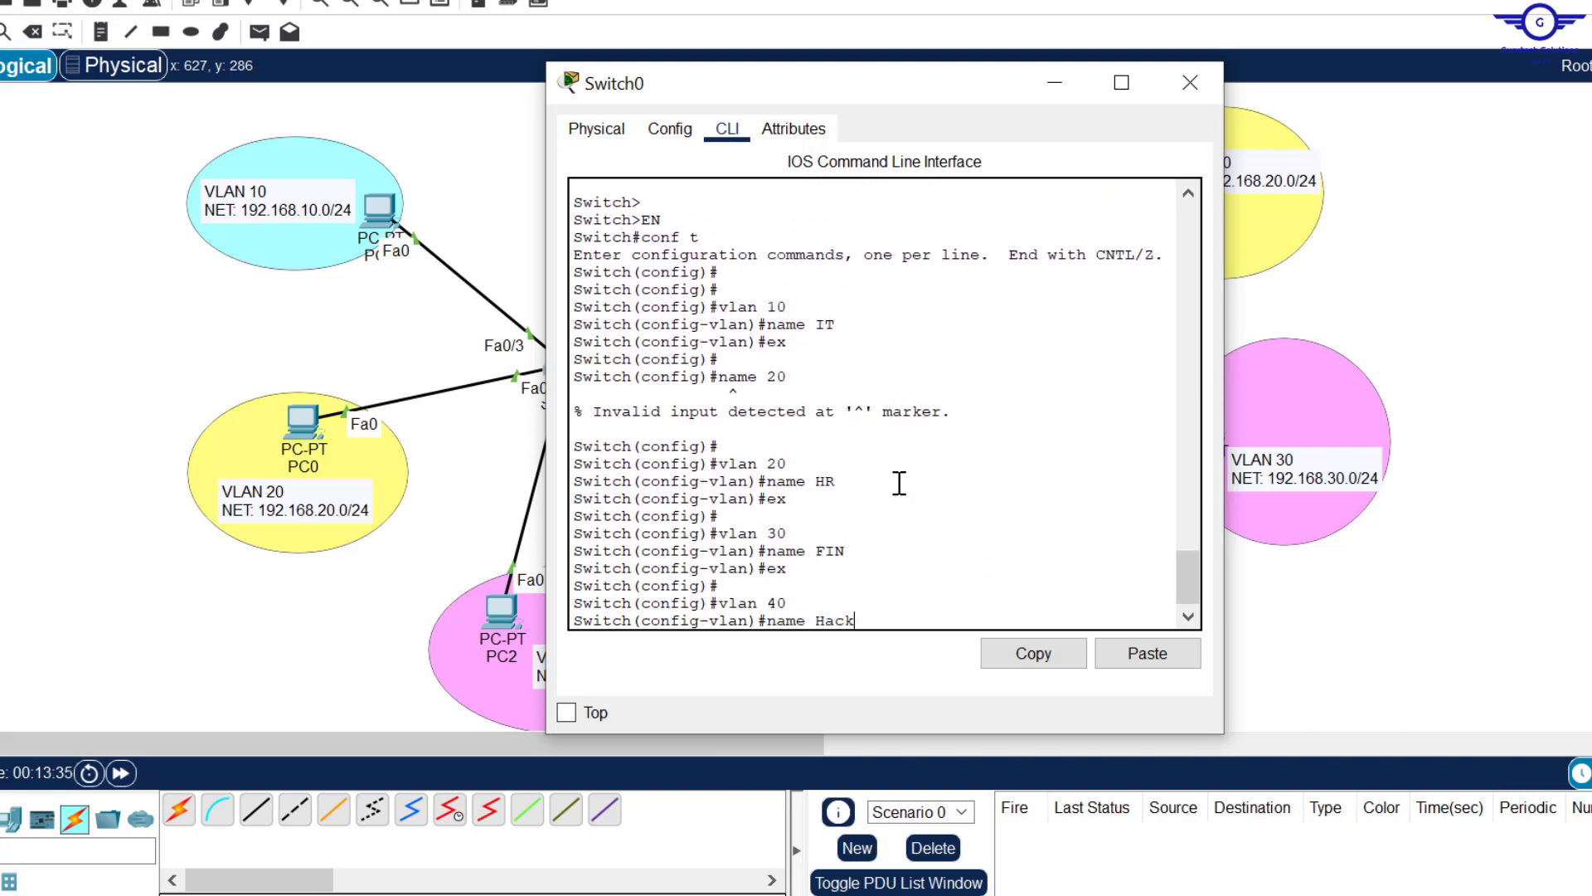
pyautogui.press('Return')
# Create VLAN 50 named Hacker2 on Switch0, leave VLAN configuration mode and highlight the entered VLAN commands.
pyautogui.write('vlan 50')
pyautogui.press('Return')
pyautogui.write('name Hacker2')
pyautogui.press('Return')
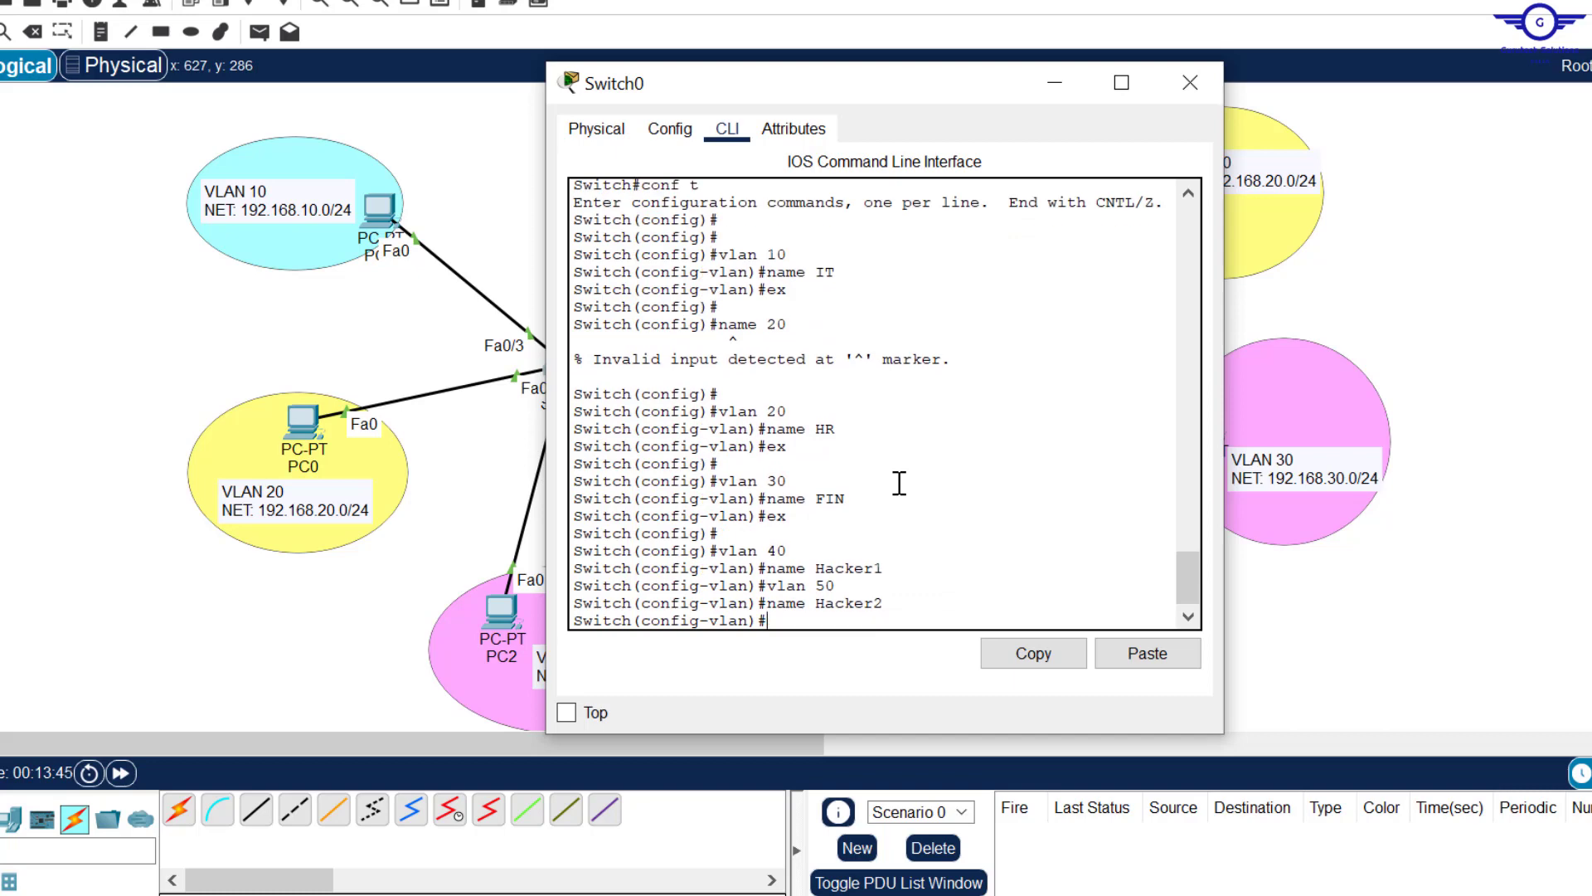
pyautogui.write('ex')
pyautogui.press('Return')
pyautogui.press('Return')
pyautogui.press('Return')
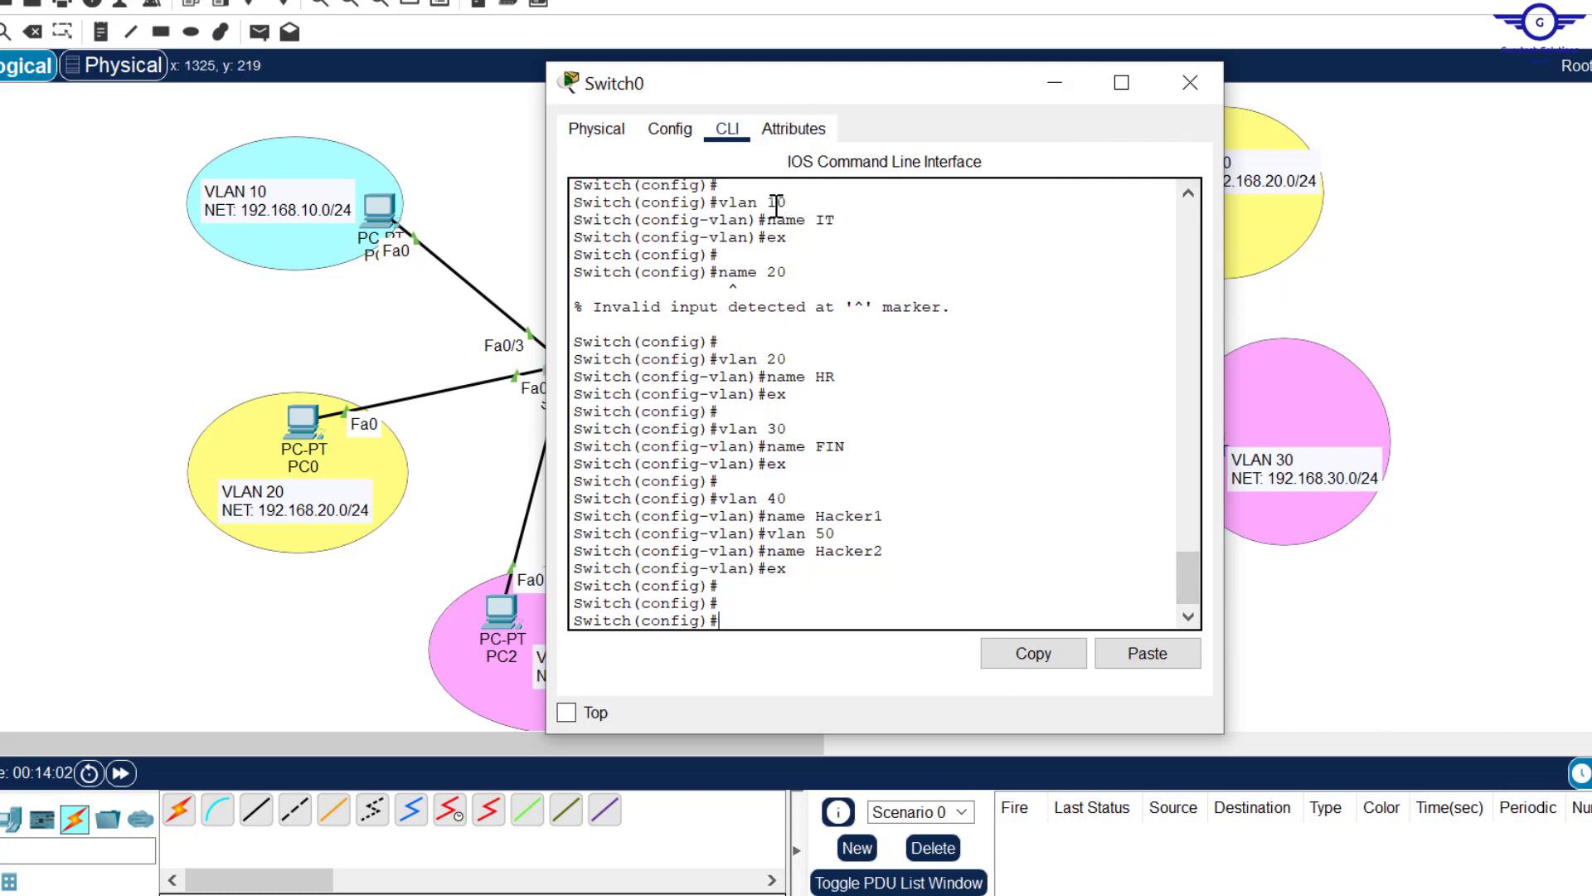
pyautogui.moveTo(766, 206); pyautogui.dragTo(851, 570)
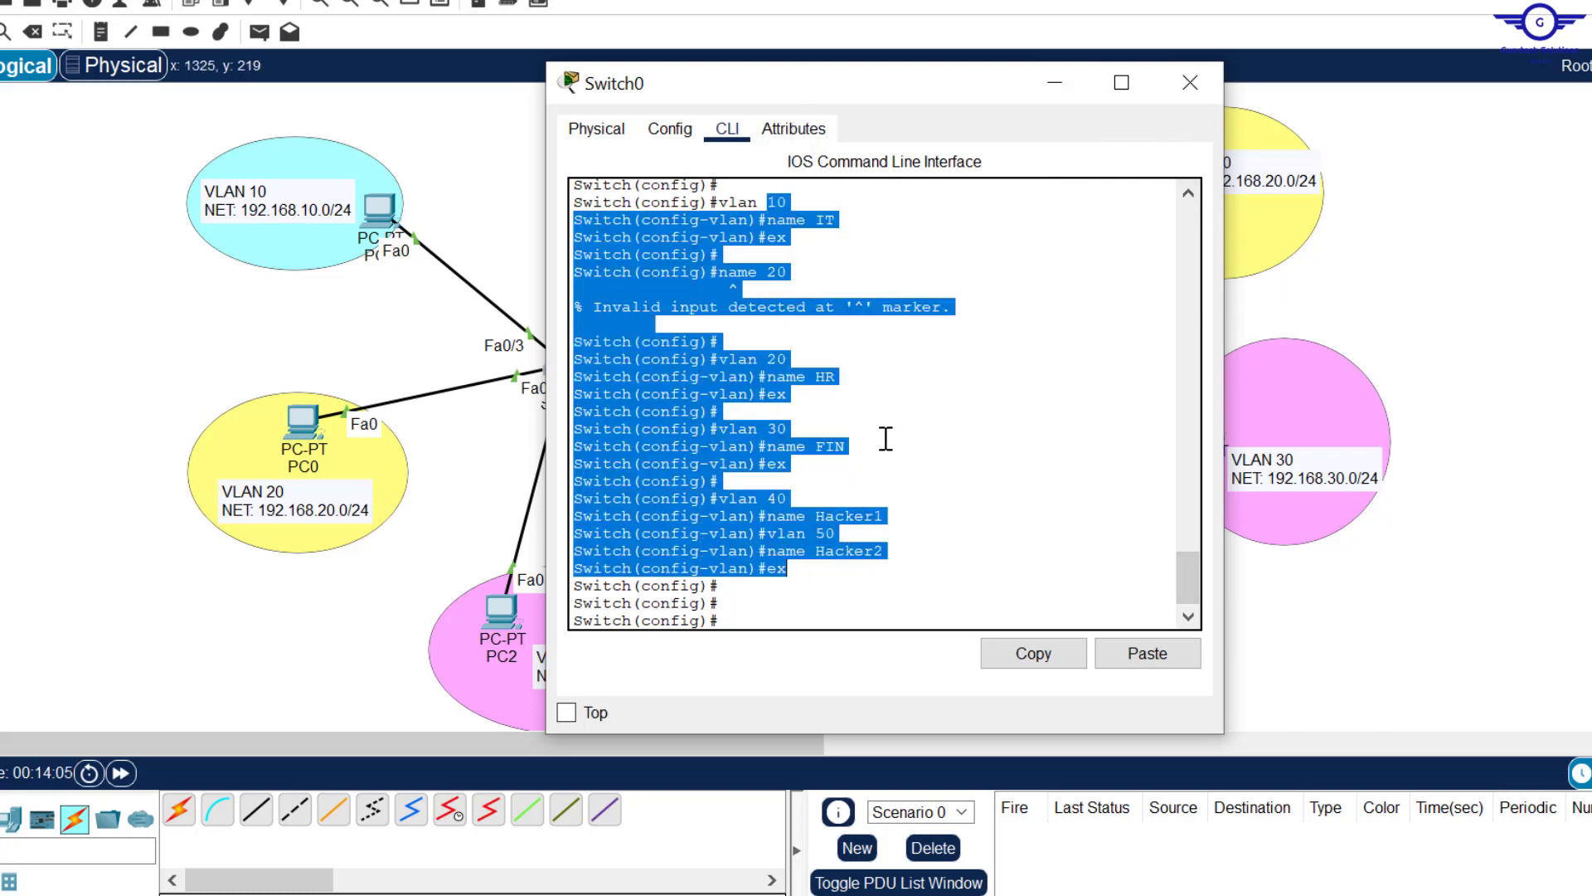
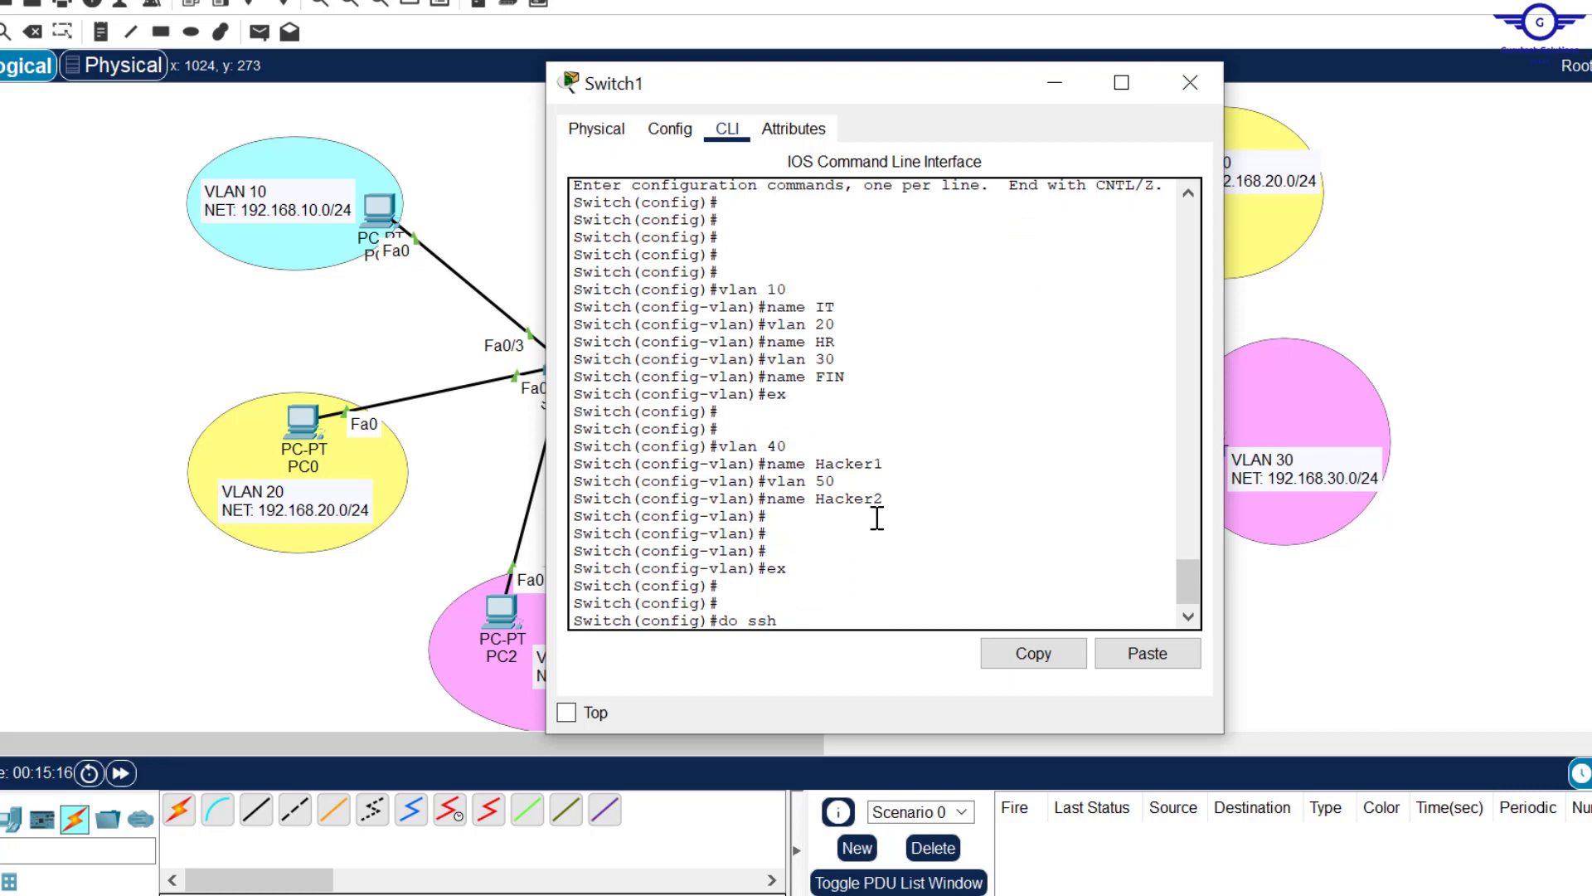
# Display the VLAN table on Switch1 from configuration mode, correcting the mistyped command to do sh vlan.
pyautogui.press('Return')
pyautogui.press('Return')
pyautogui.press('Return')
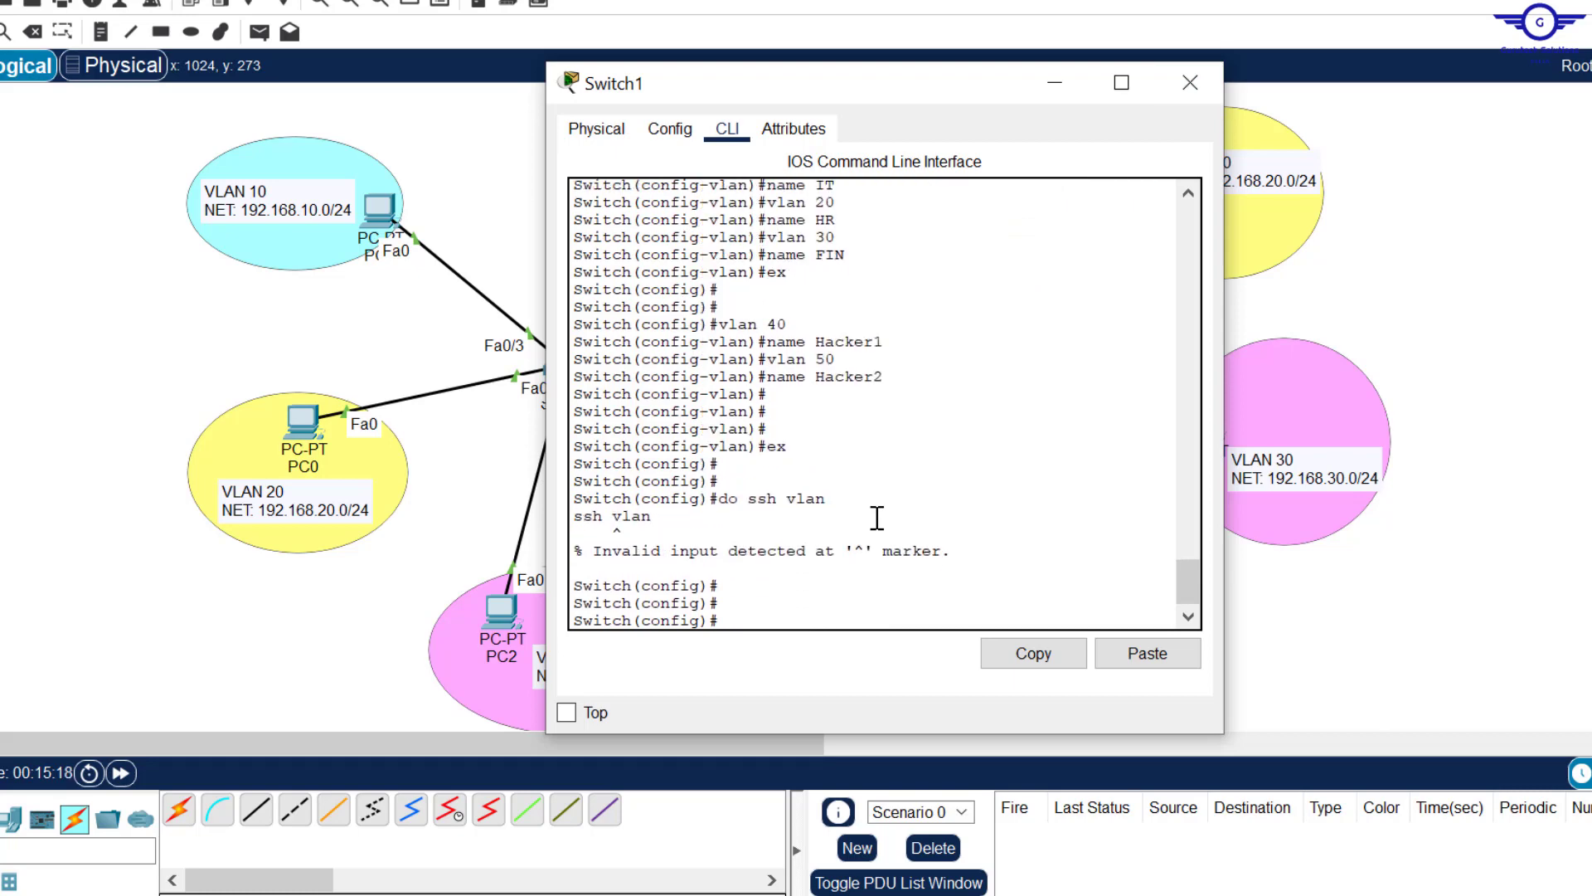
pyautogui.press('Up')
pyautogui.press('Left')
pyautogui.press('Left')
pyautogui.press('Left')
pyautogui.press('Left')
pyautogui.press('Left')
pyautogui.press('Left')
pyautogui.press('BackSpace')
pyautogui.press('Return')
pyautogui.press('Return')
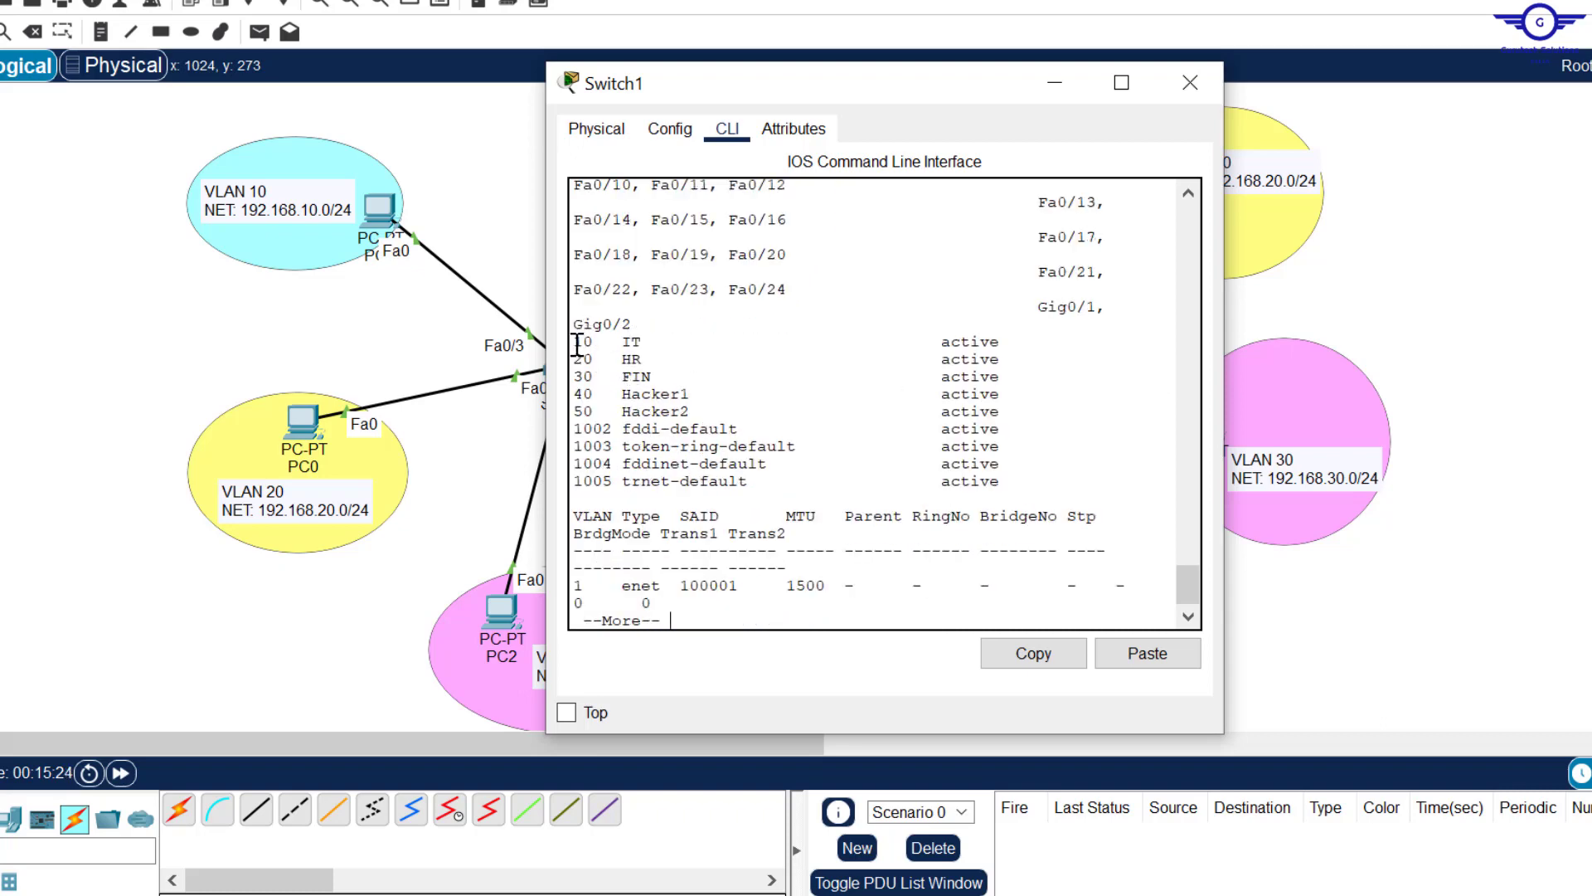
# Examine the entries for VLANs 10, 20, 30, 40 and 50 in Switch1's VLAN table and close the switch window.
pyautogui.moveTo(574, 341); pyautogui.dragTo(1023, 372)
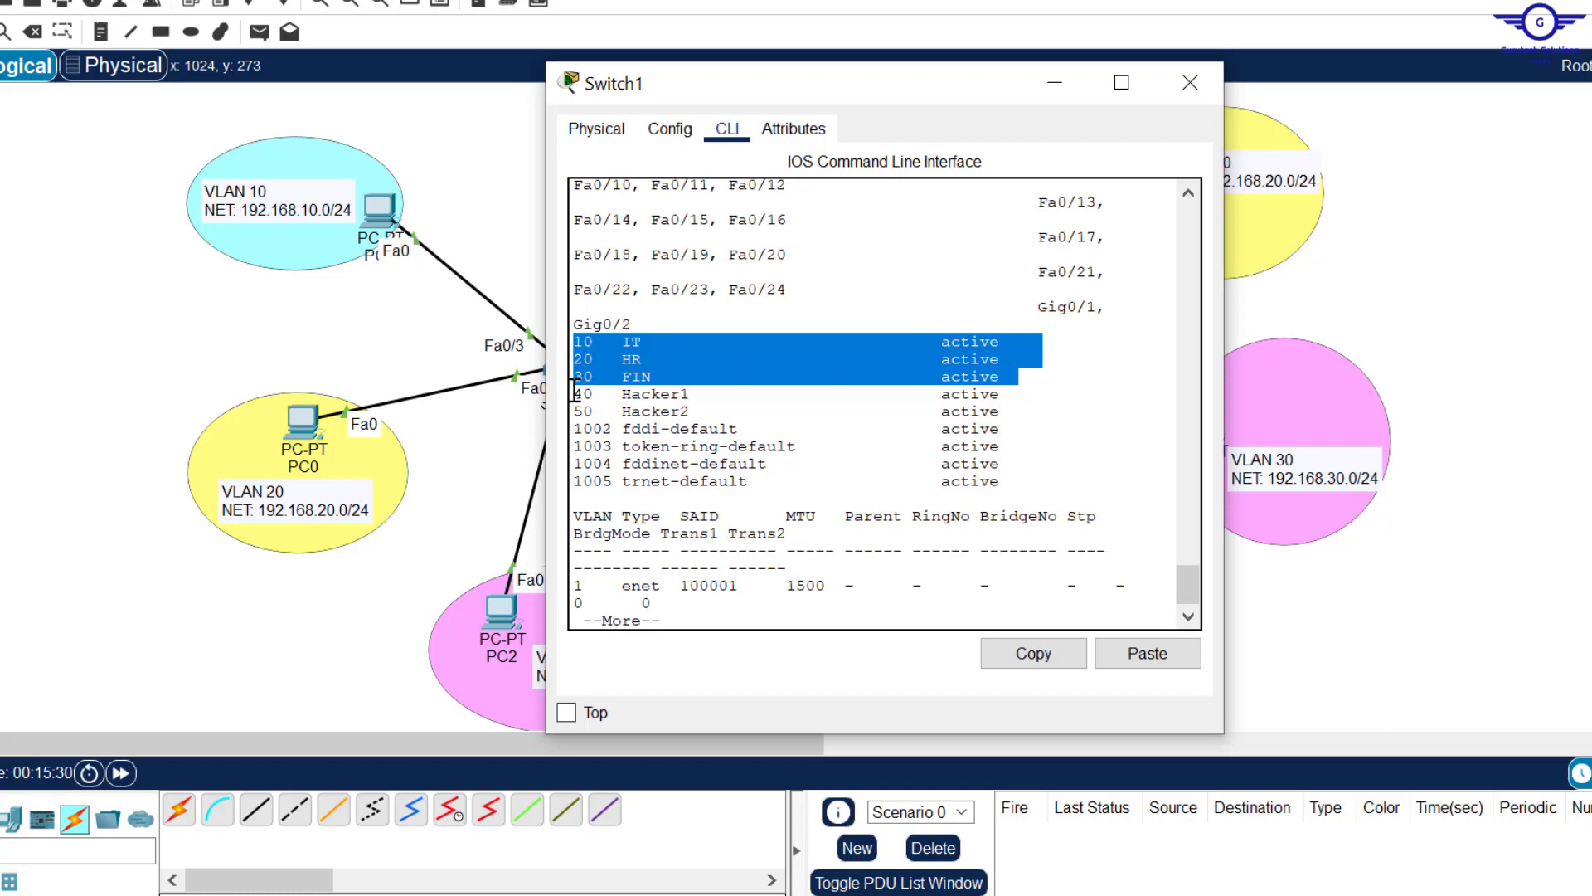
pyautogui.click(578, 394)
pyautogui.moveTo(597, 395); pyautogui.dragTo(1011, 412)
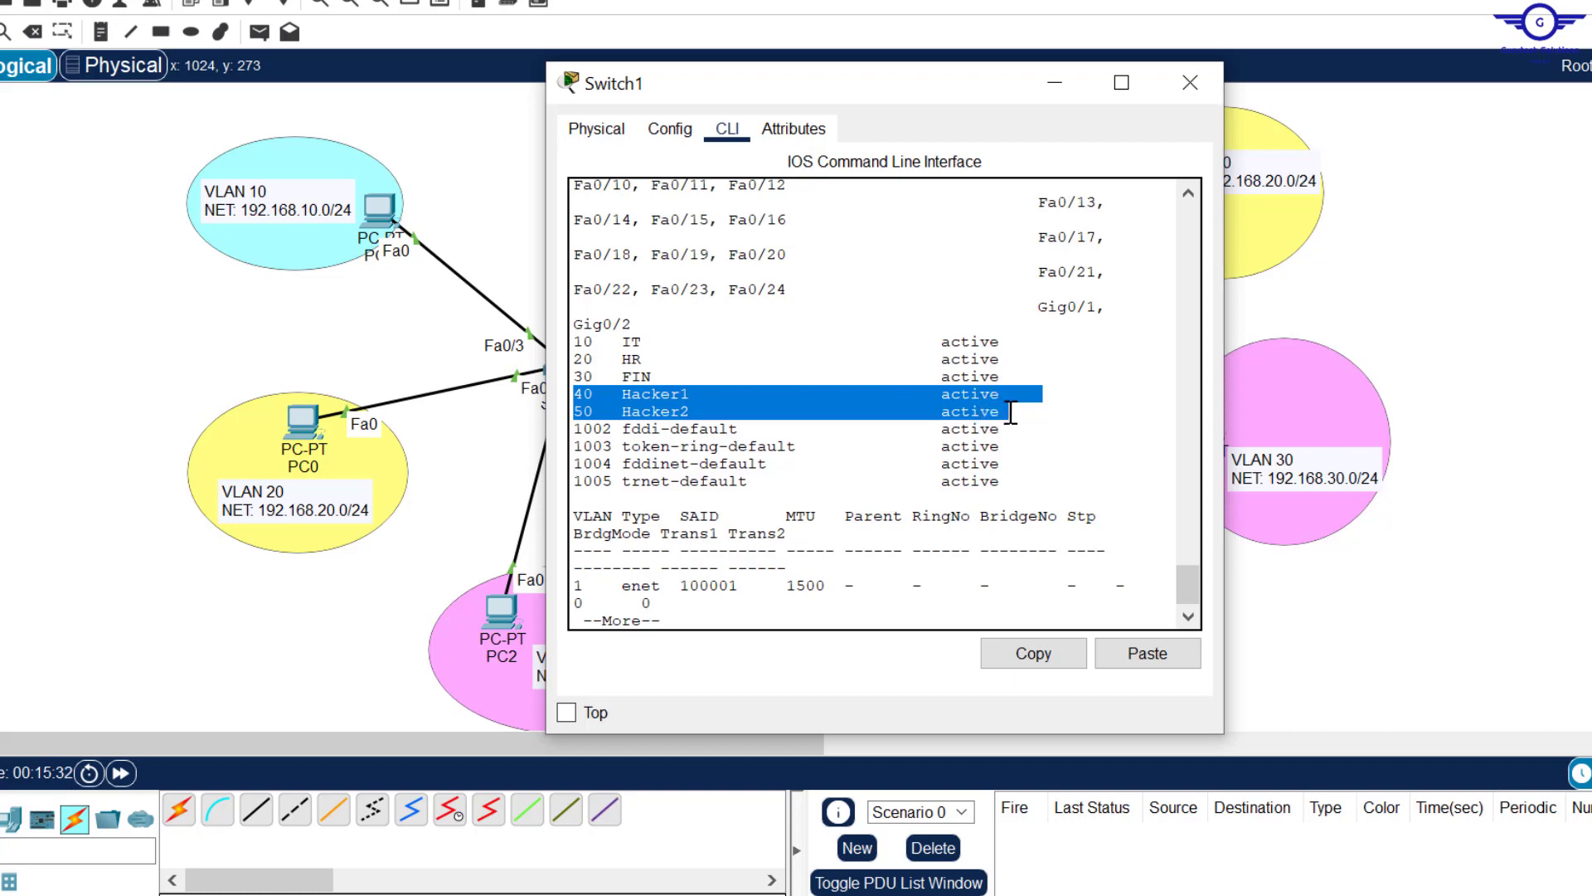
pyautogui.click(1177, 77)
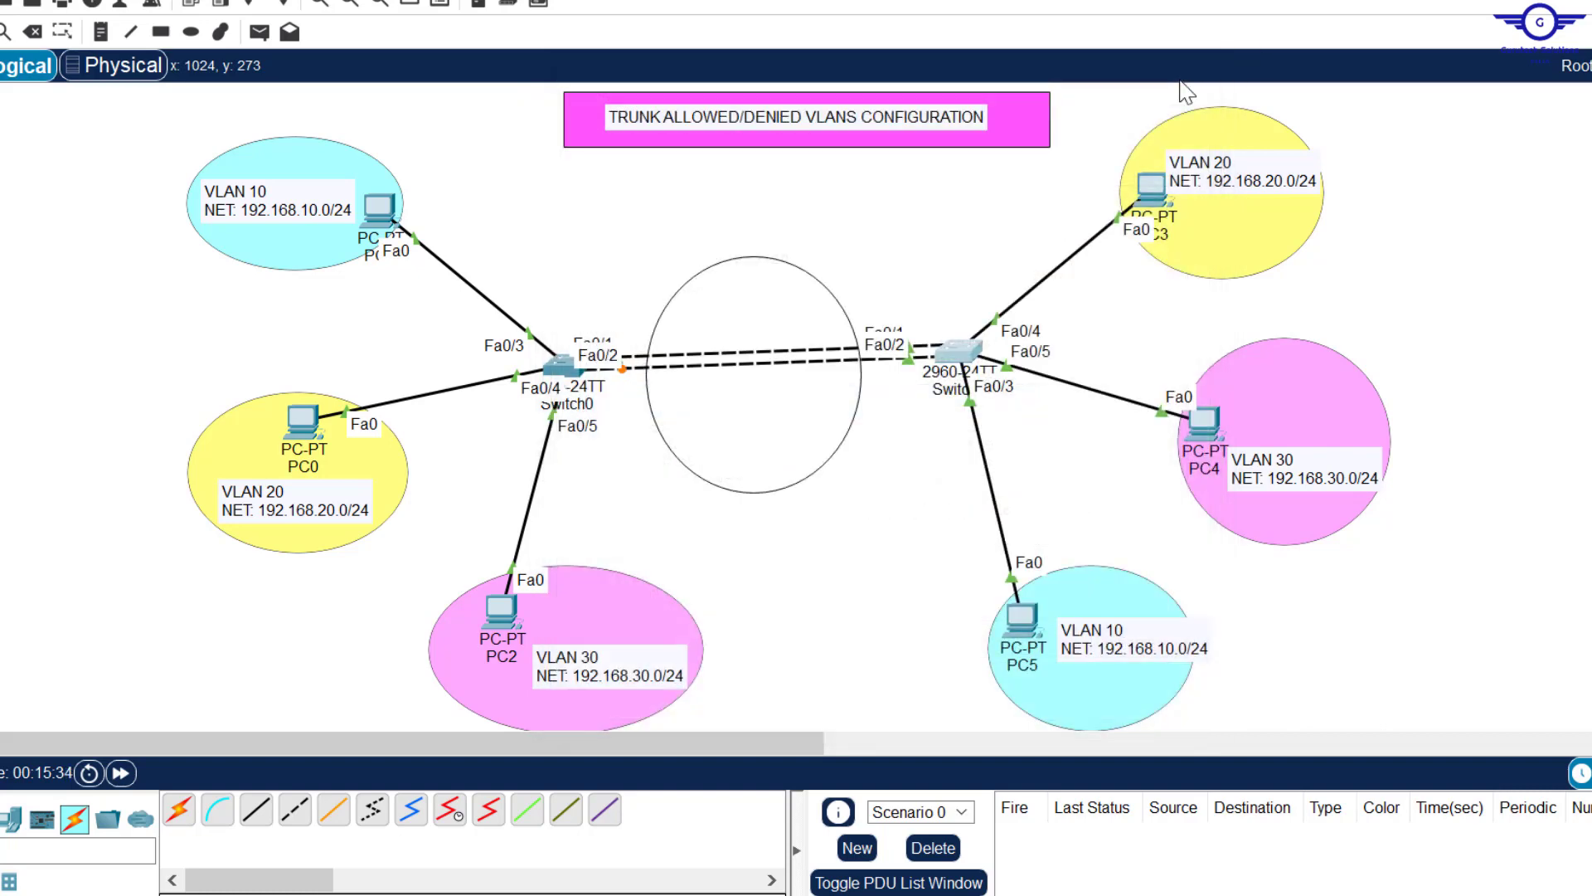
# Switch to Notepad and highlight the task about identifying and assigning port VLAN numbers.
pyautogui.hotkey('alt', 'Tab')
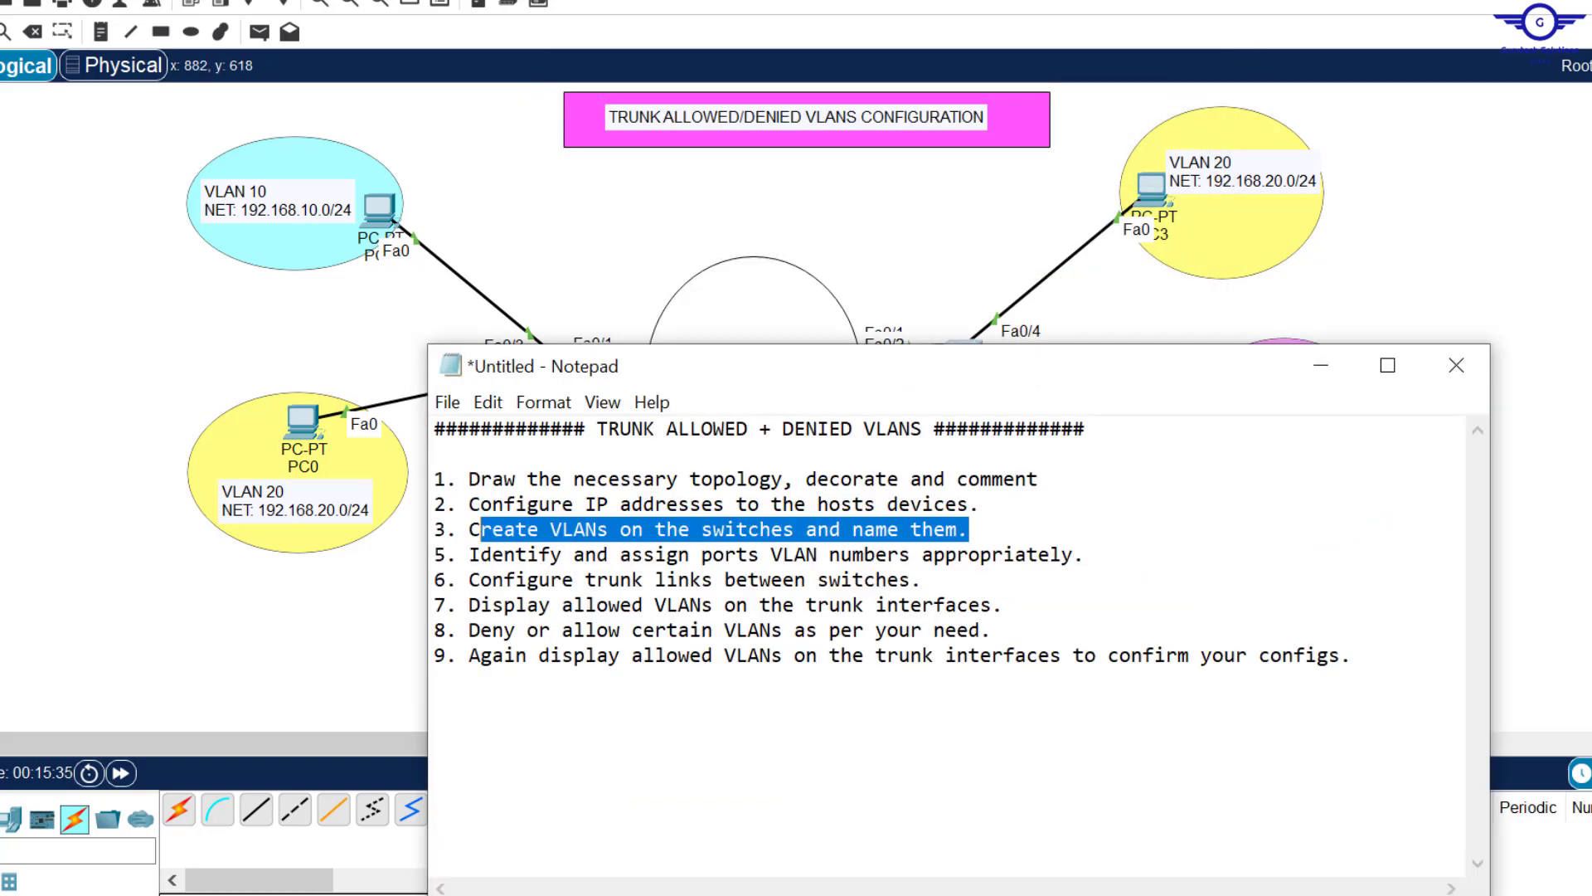
pyautogui.moveTo(467, 548); pyautogui.dragTo(1087, 560)
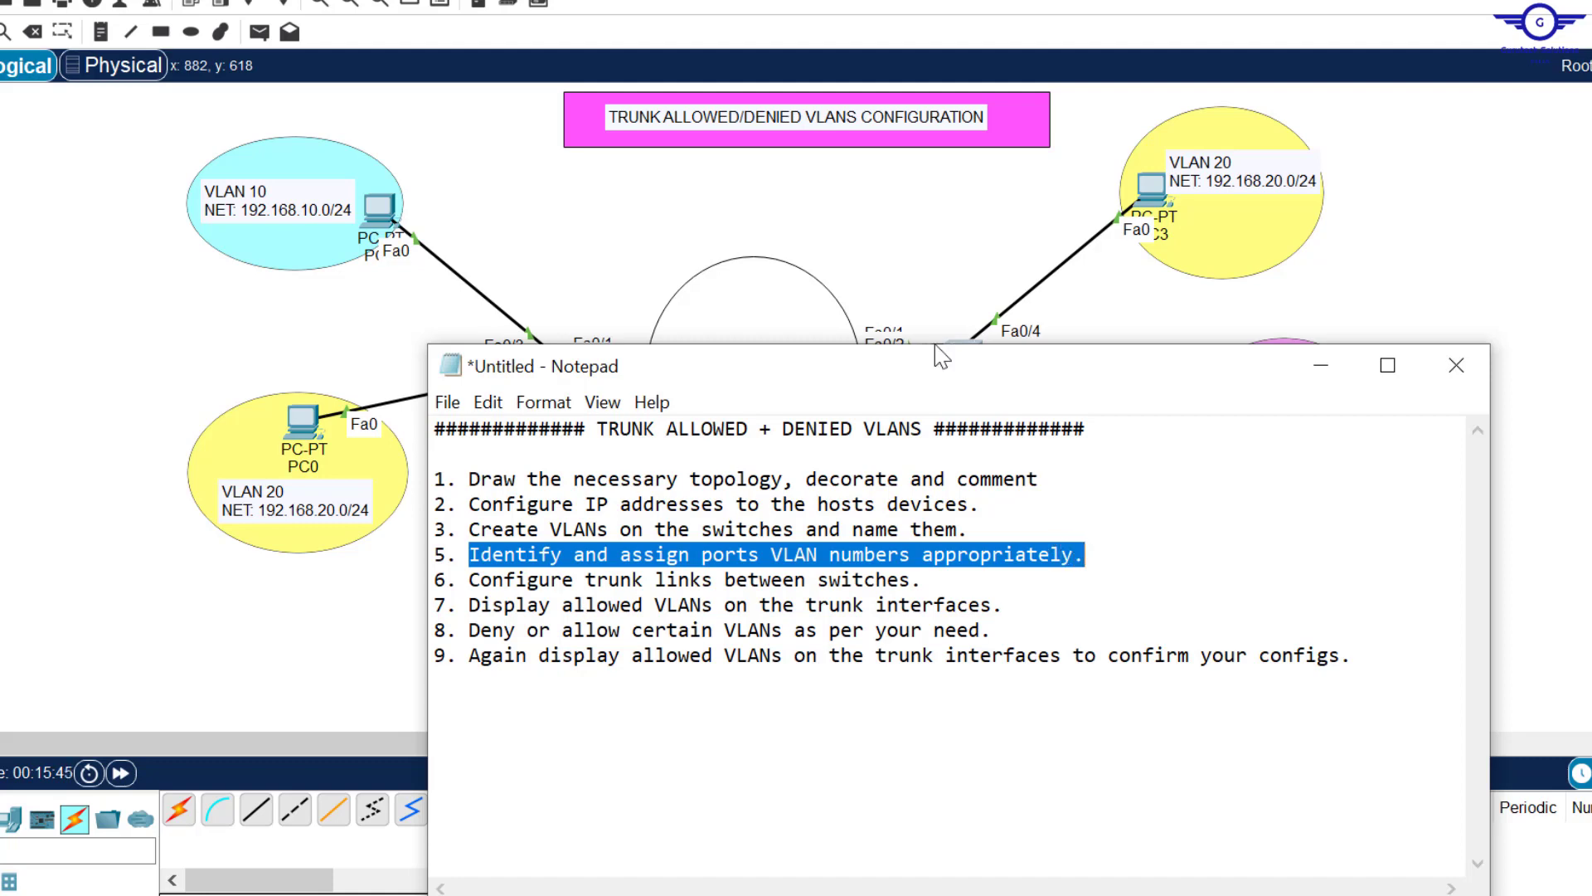
# Return to Packet Tracer, open Switch0 and enter interface configuration for fa0/3.
pyautogui.click(862, 211)
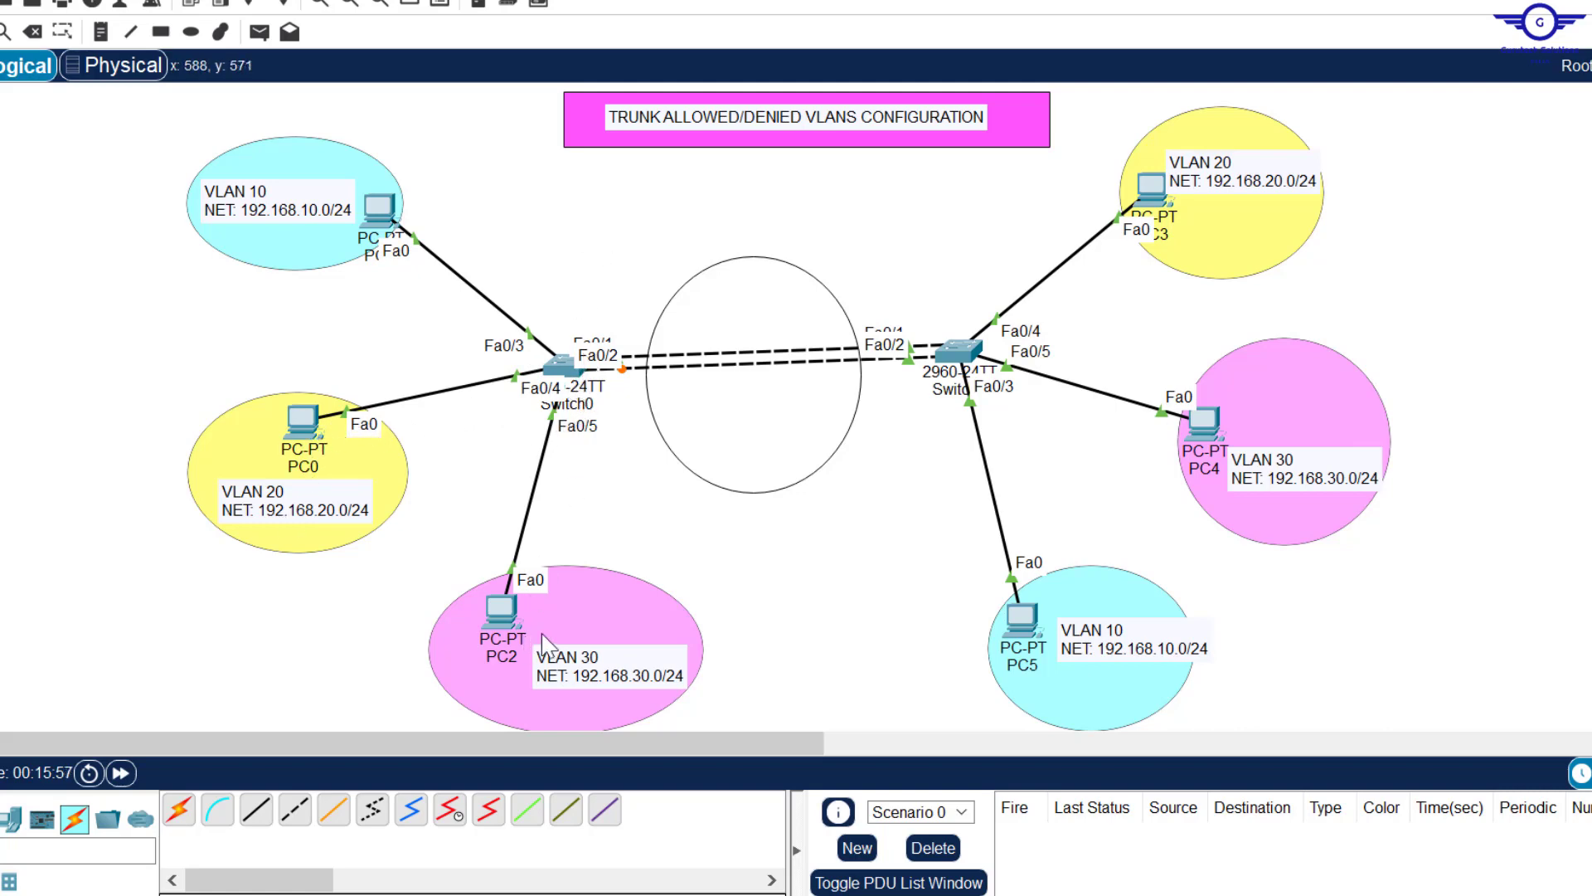
pyautogui.click(572, 356)
pyautogui.press('Return')
pyautogui.press('Return')
pyautogui.press('Return')
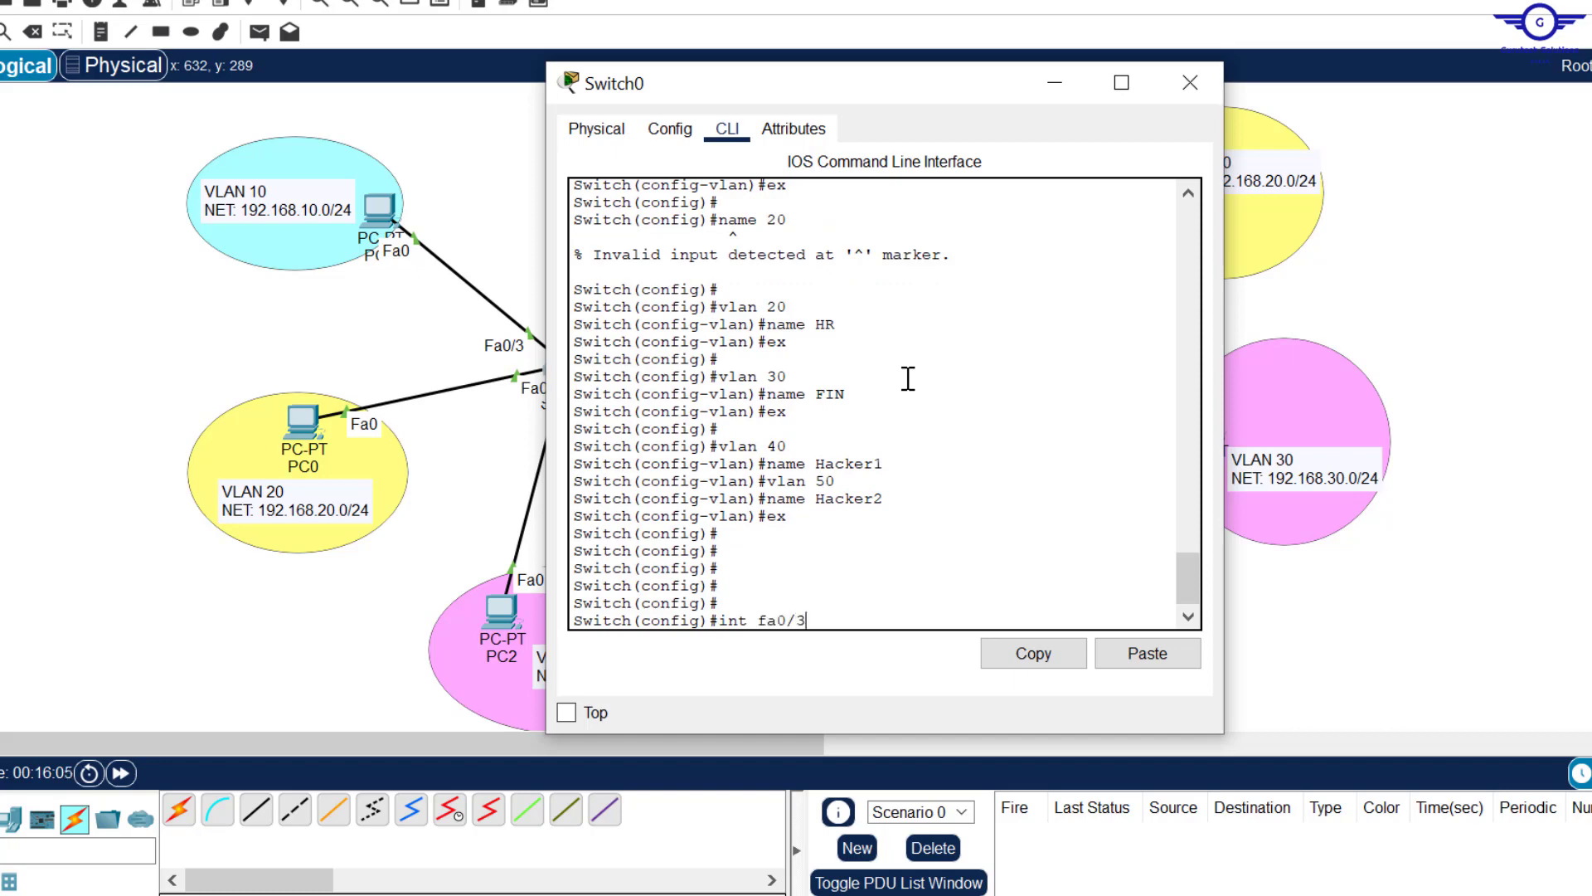
pyautogui.write('int fa0/3')
pyautogui.press('Return')
pyautogui.press('Return')
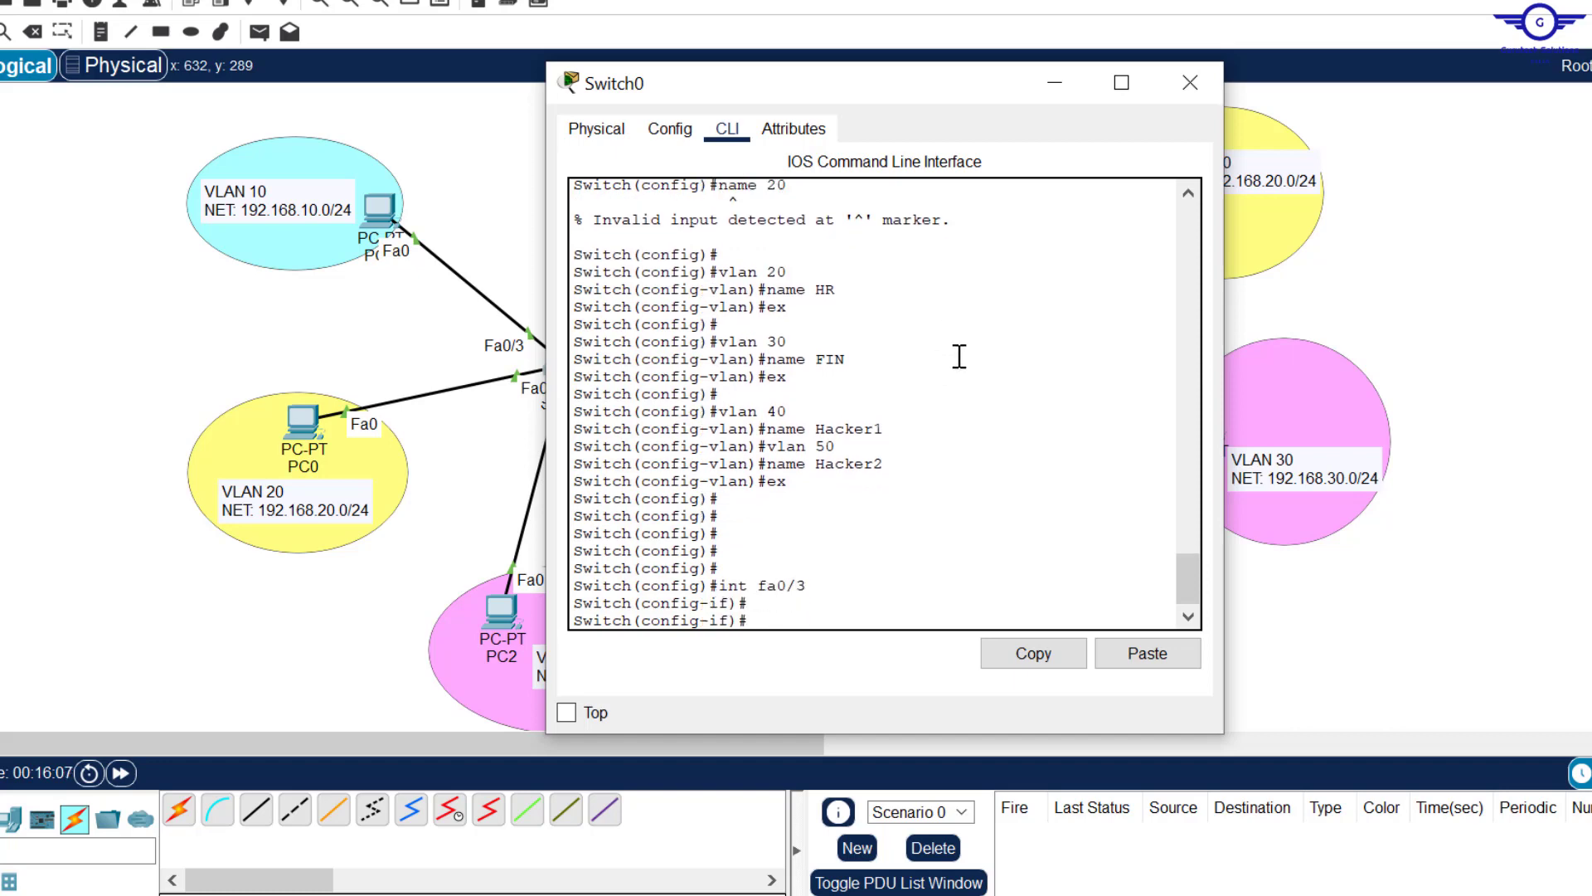
# Set Switch0's fa0/3 port to access mode with switchport mode access.
pyautogui.write('swit')
pyautogui.press('Tab')
pyautogui.write('m')
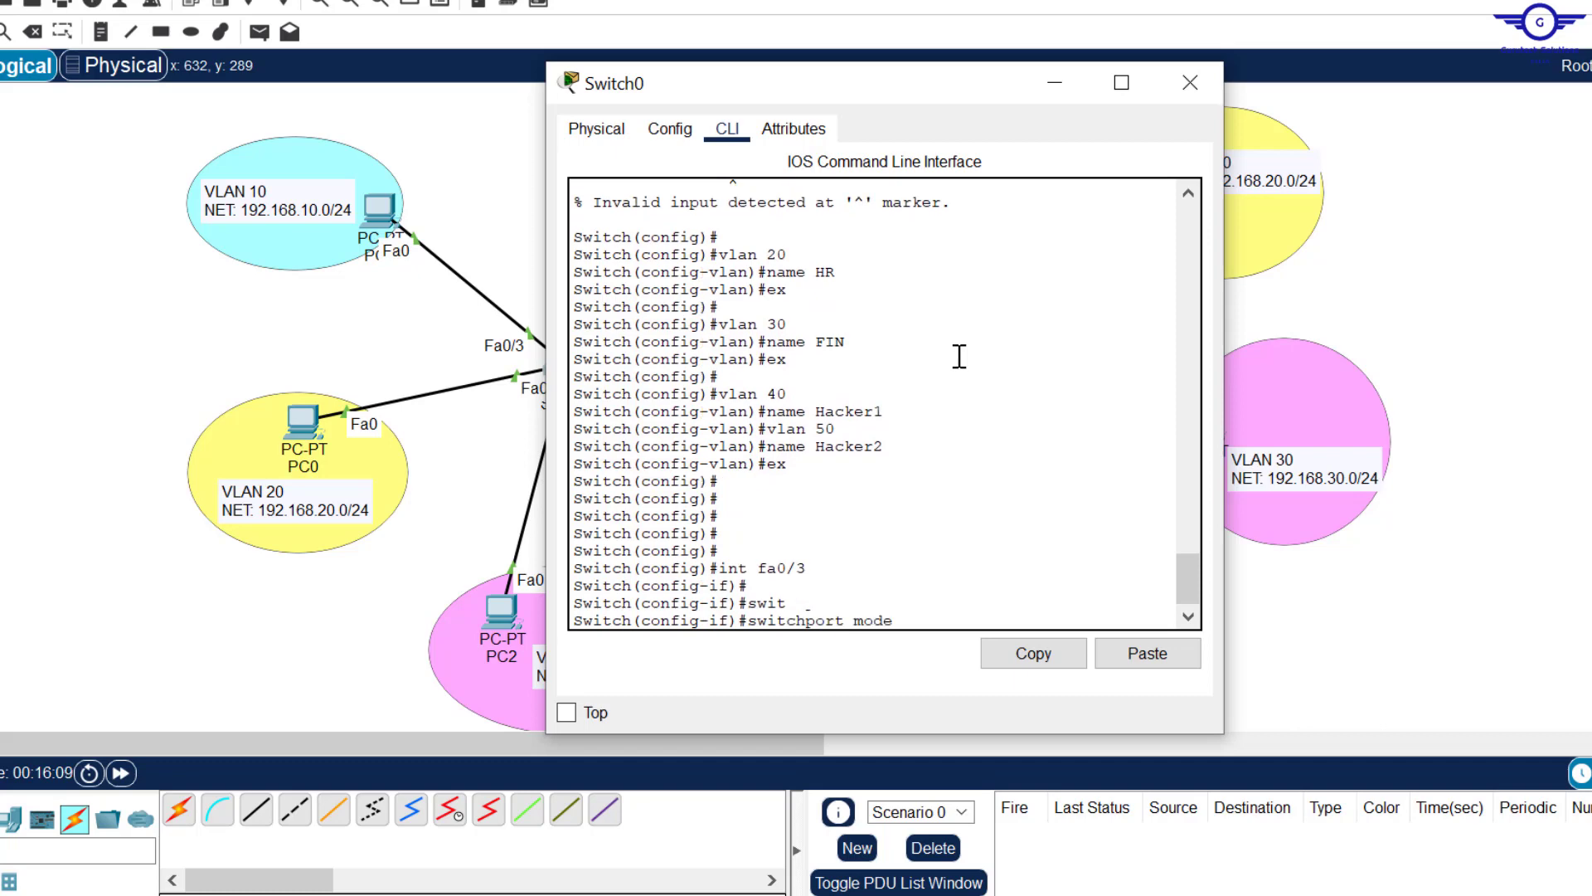
pyautogui.press('Tab')
pyautogui.write('ac')
pyautogui.press('Tab')
pyautogui.press('Return')
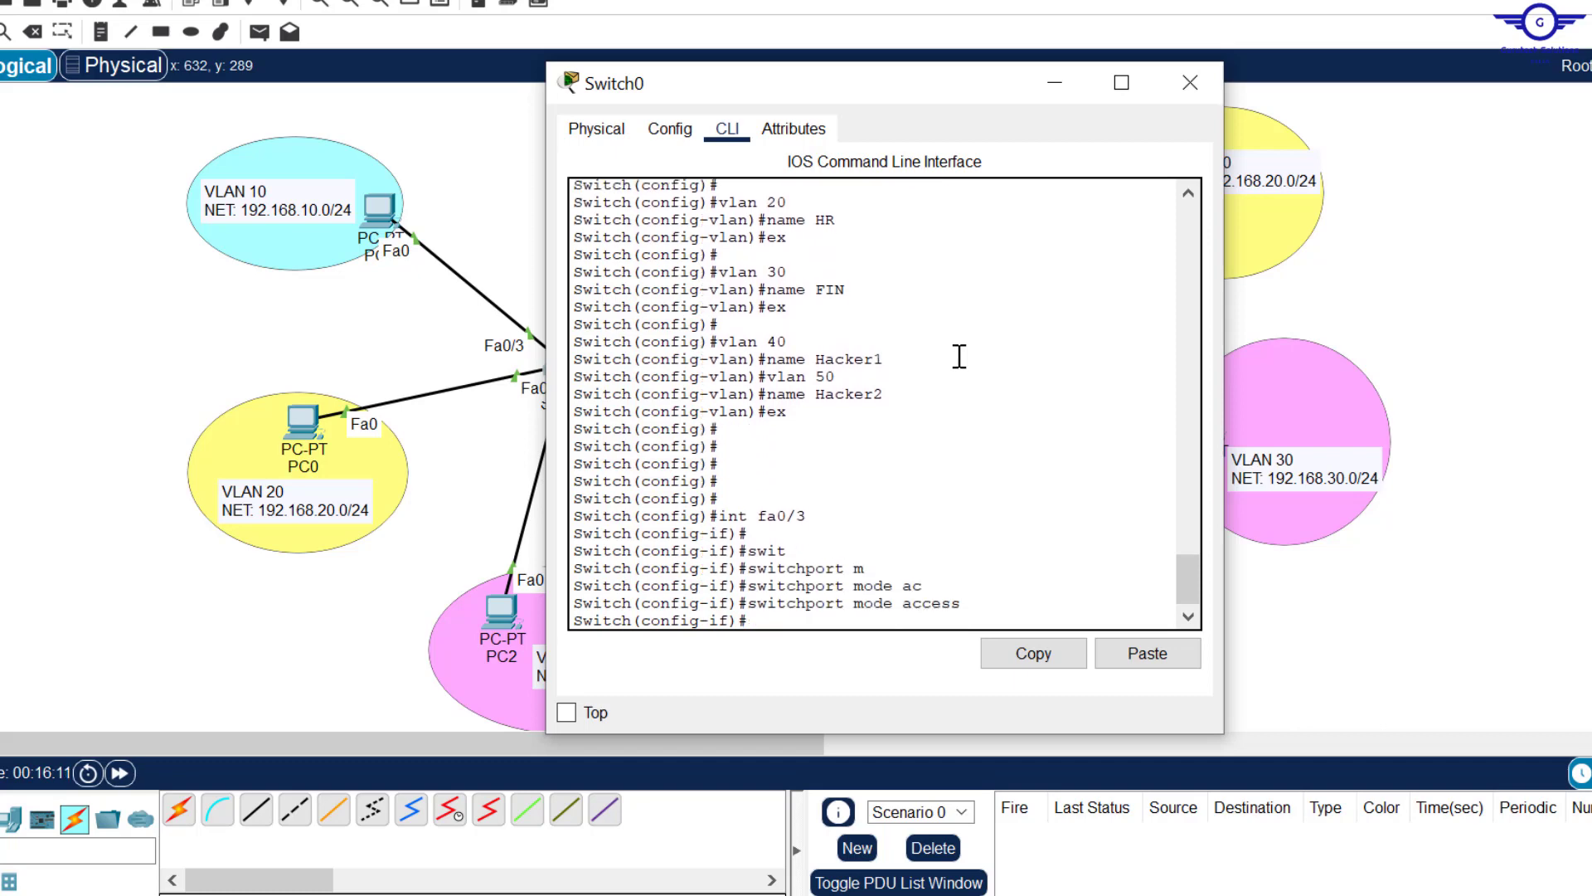
# Assign Switch0's fa0/3 port to VLAN 10 and exit to global configuration mode.
pyautogui.write('swi')
pyautogui.press('Tab')
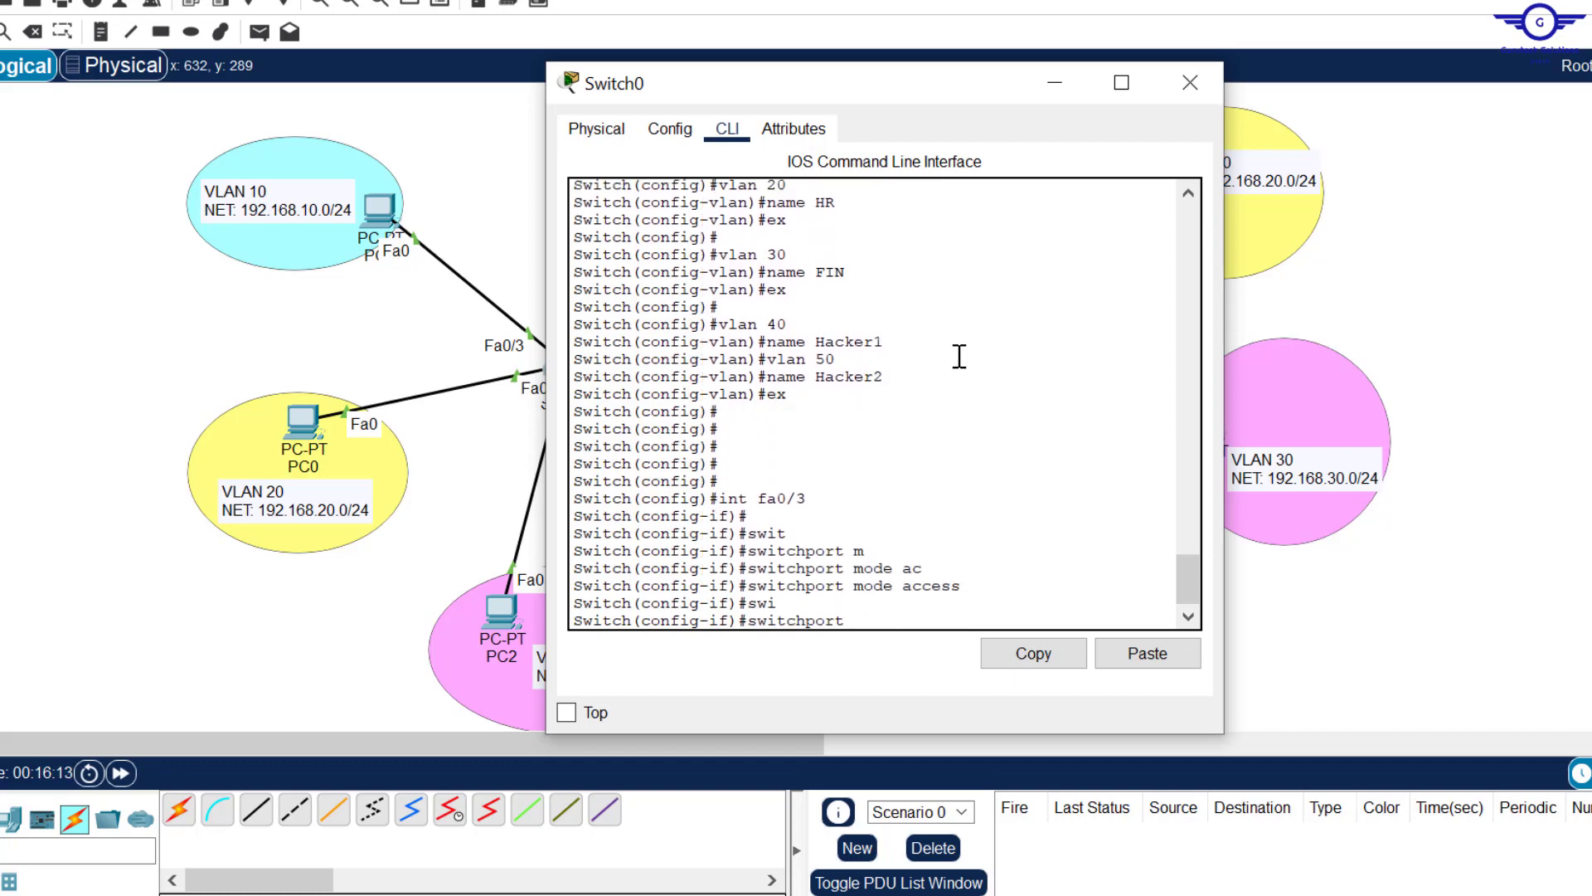
pyautogui.write('ac')
pyautogui.press('Tab')
pyautogui.write('v')
pyautogui.press('Tab')
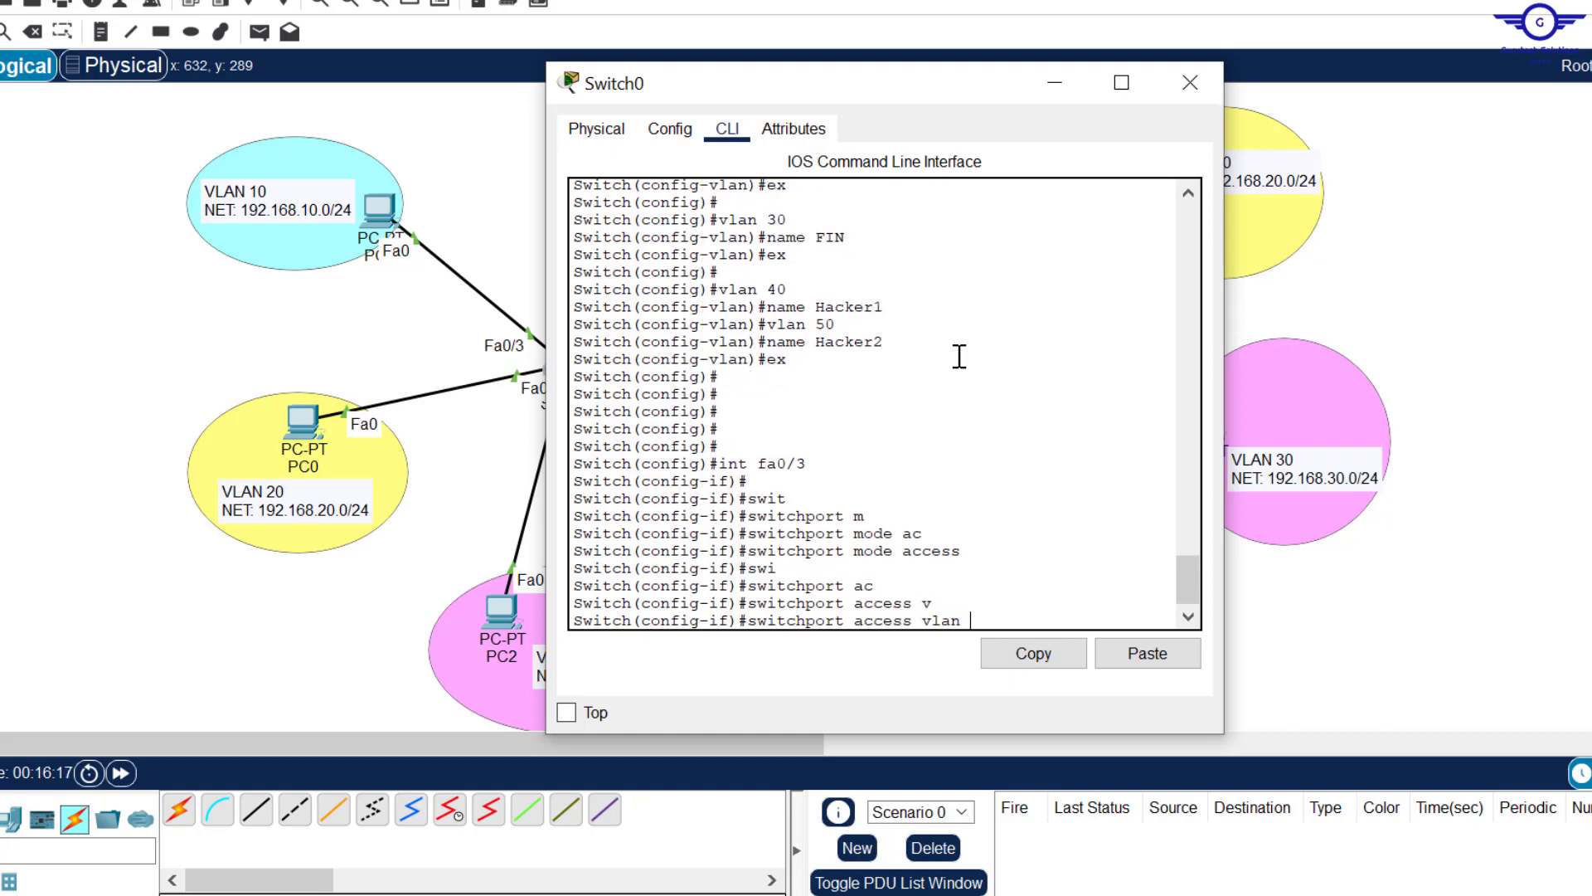
pyautogui.write('10')
pyautogui.press('Return')
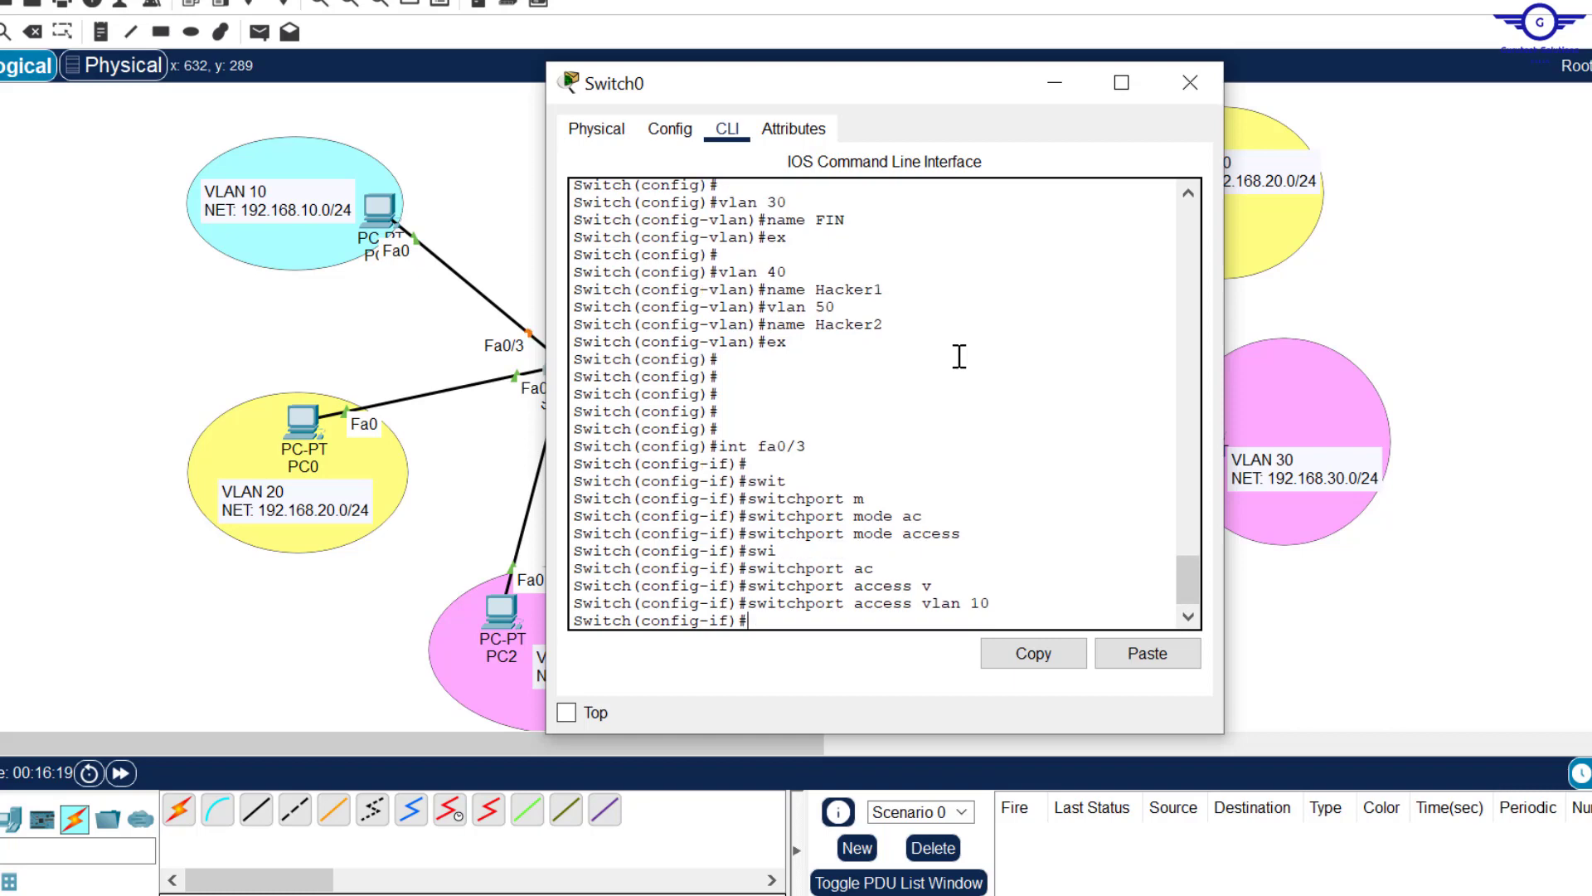
pyautogui.press('Return')
pyautogui.write('ex')
pyautogui.press('Return')
pyautogui.press('Return')
pyautogui.press('Return')
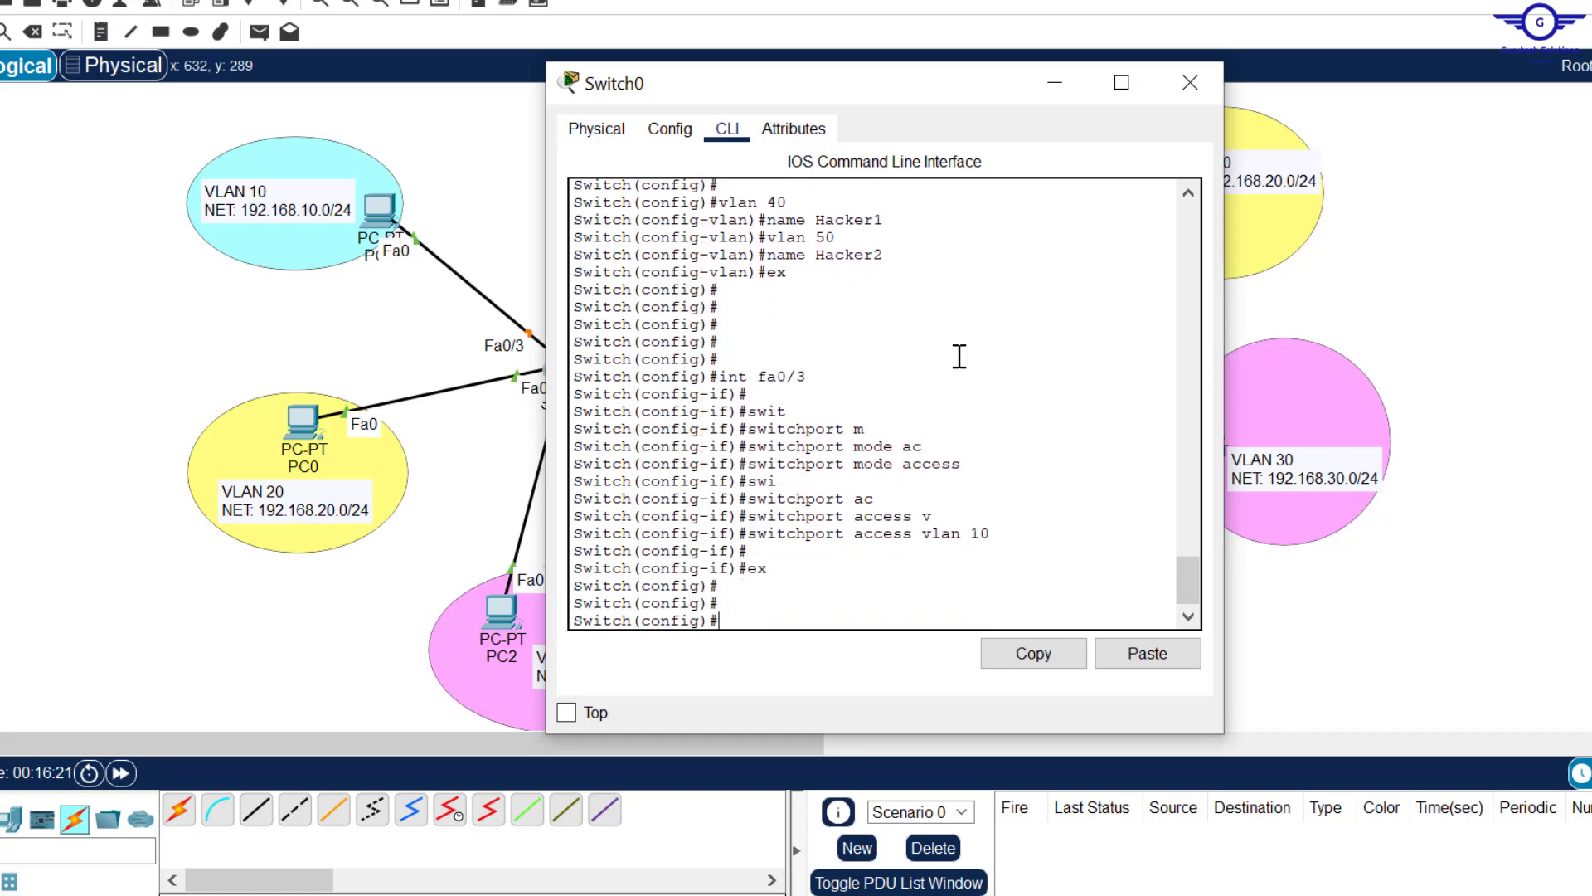
# Move the switch window clear of the port labels and set Switch0's fa0/4 interface to access mode.
pyautogui.moveTo(1012, 100); pyautogui.dragTo(1171, 96)
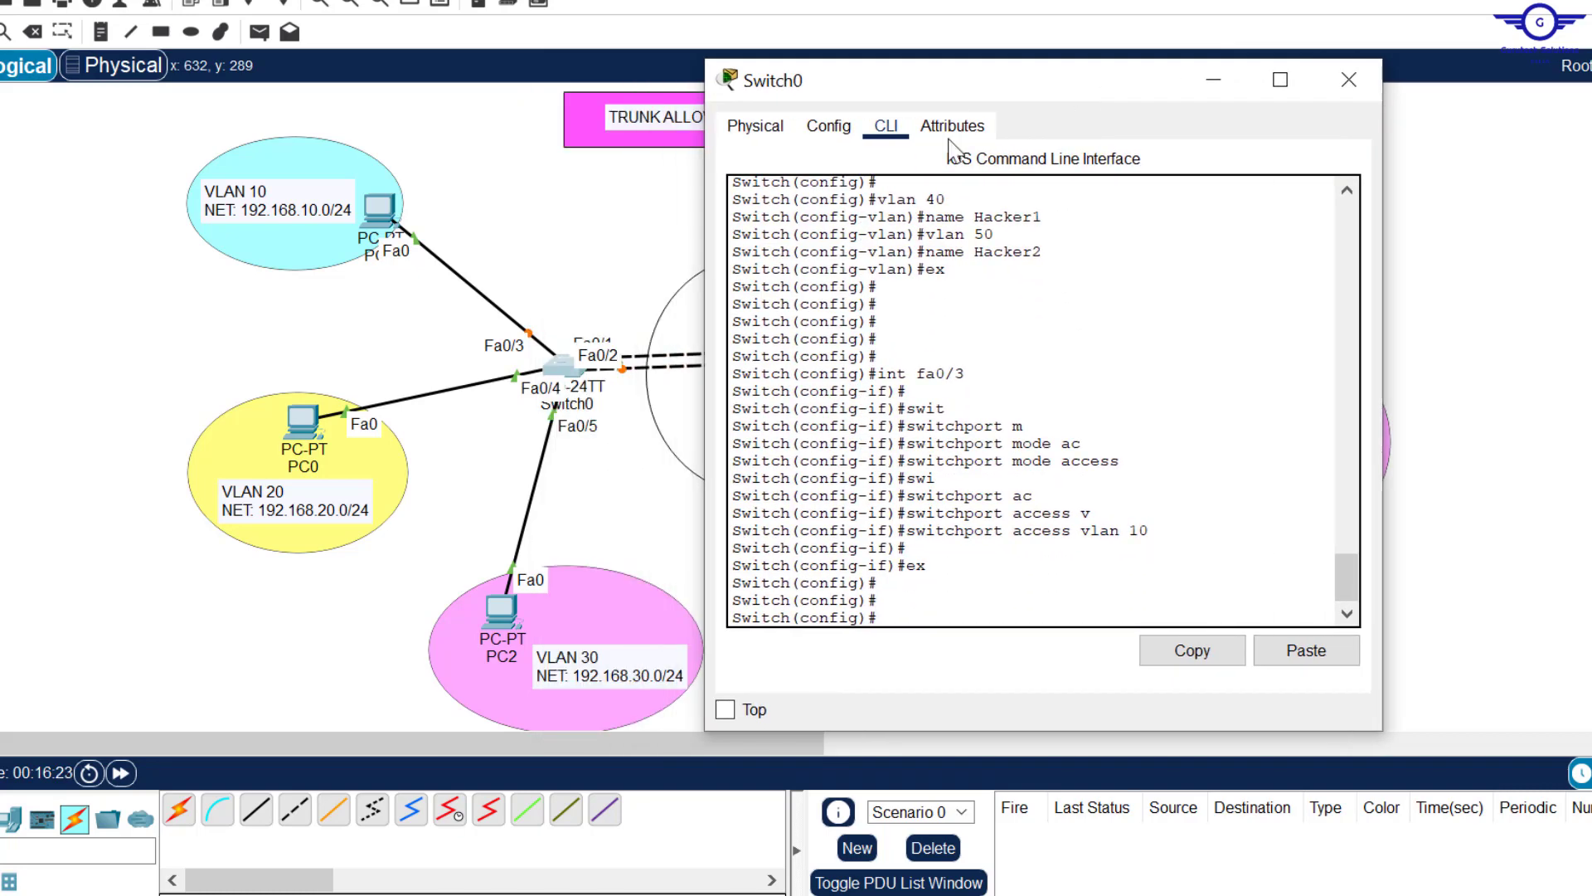
pyautogui.press('Up')
pyautogui.press('Up')
pyautogui.press('Up')
pyautogui.press('Up')
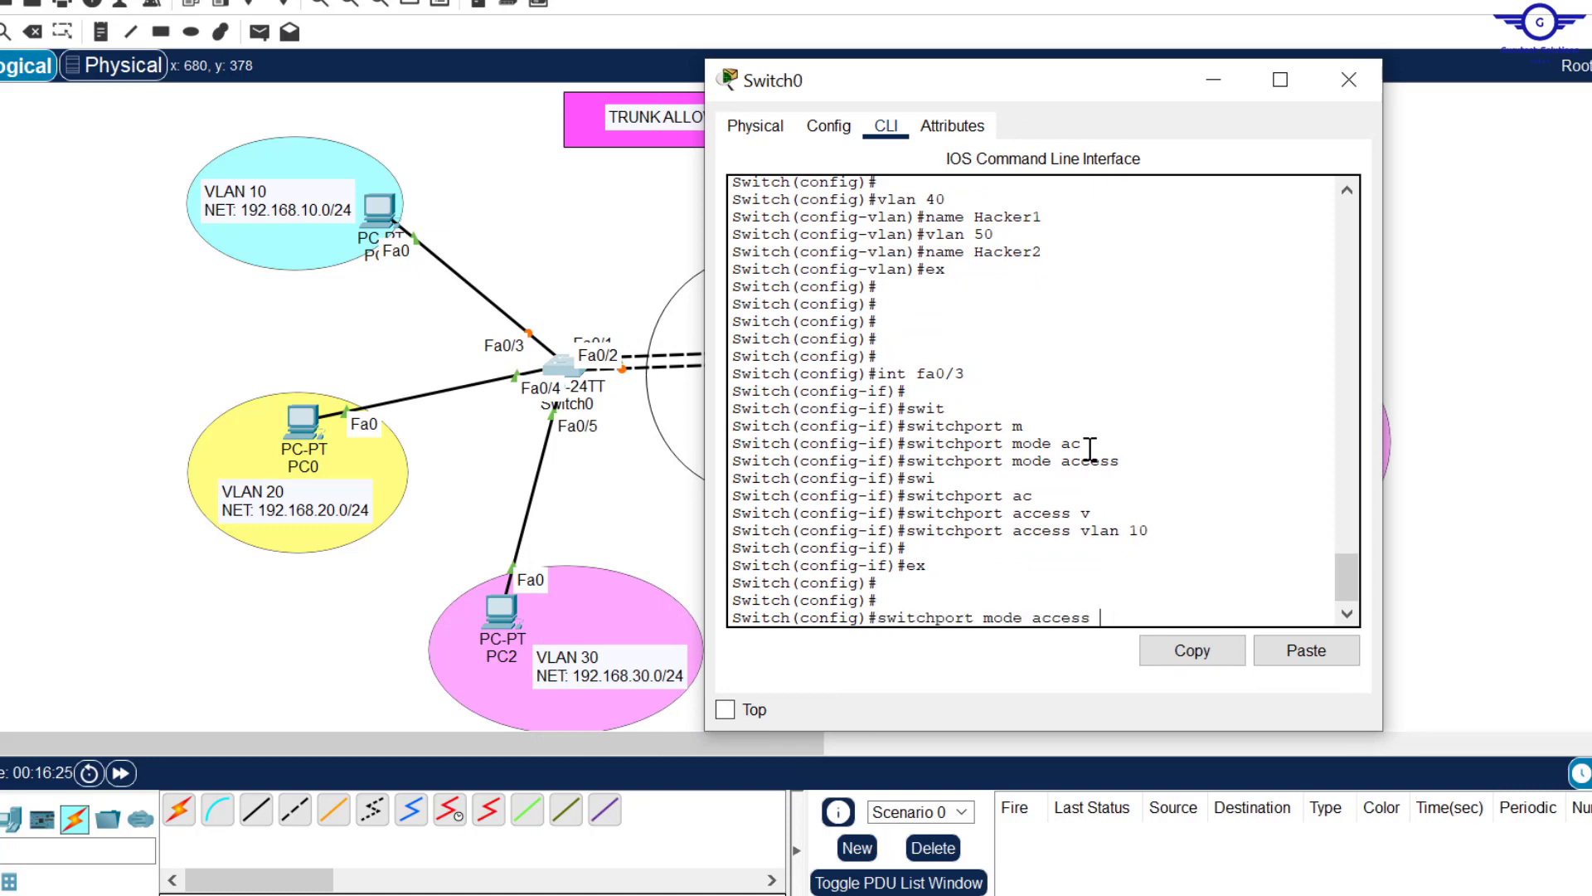
pyautogui.press('Return')
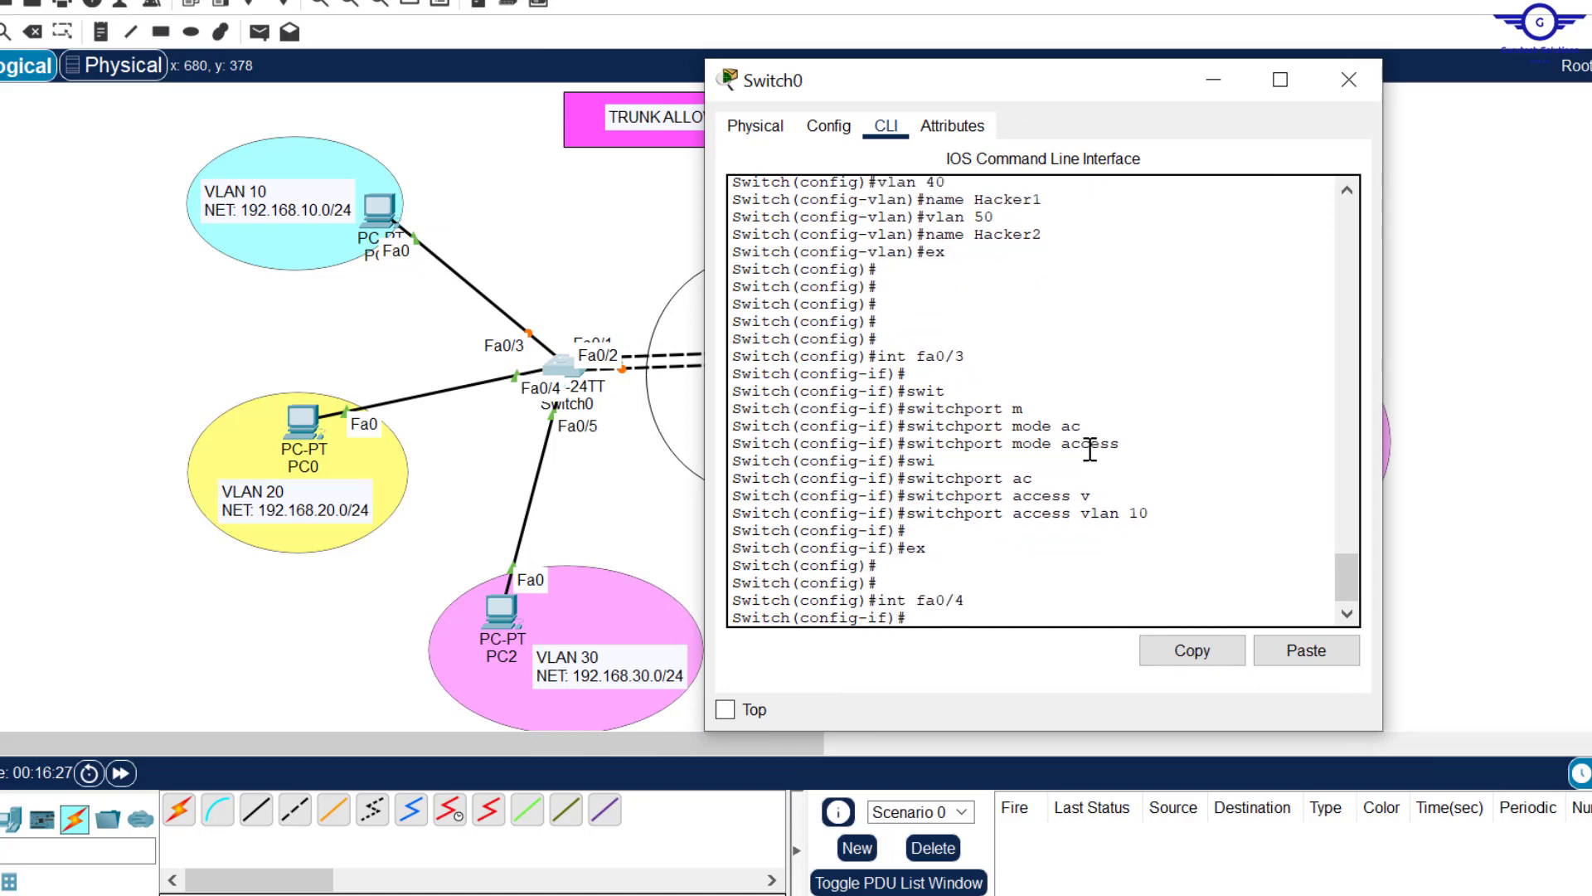
pyautogui.press('Up')
pyautogui.press('Up')
pyautogui.press('Up')
pyautogui.press('Up')
pyautogui.press('Return')
# Assign Switch0's fa0/4 port to VLAN 20 and exit interface configuration mode.
pyautogui.press('Up')
pyautogui.press('Up')
pyautogui.press('Up')
pyautogui.press('Up')
pyautogui.press('BackSpace')
pyautogui.press('BackSpace')
pyautogui.write('20')
pyautogui.press('Return')
pyautogui.write('ex')
pyautogui.press('Return')
pyautogui.press('Return')
# Make Switch0's fa0/5 an access port in VLAN 30, try to save the configuration and close the switch window.
pyautogui.write('int fa0/5')
pyautogui.press('Return')
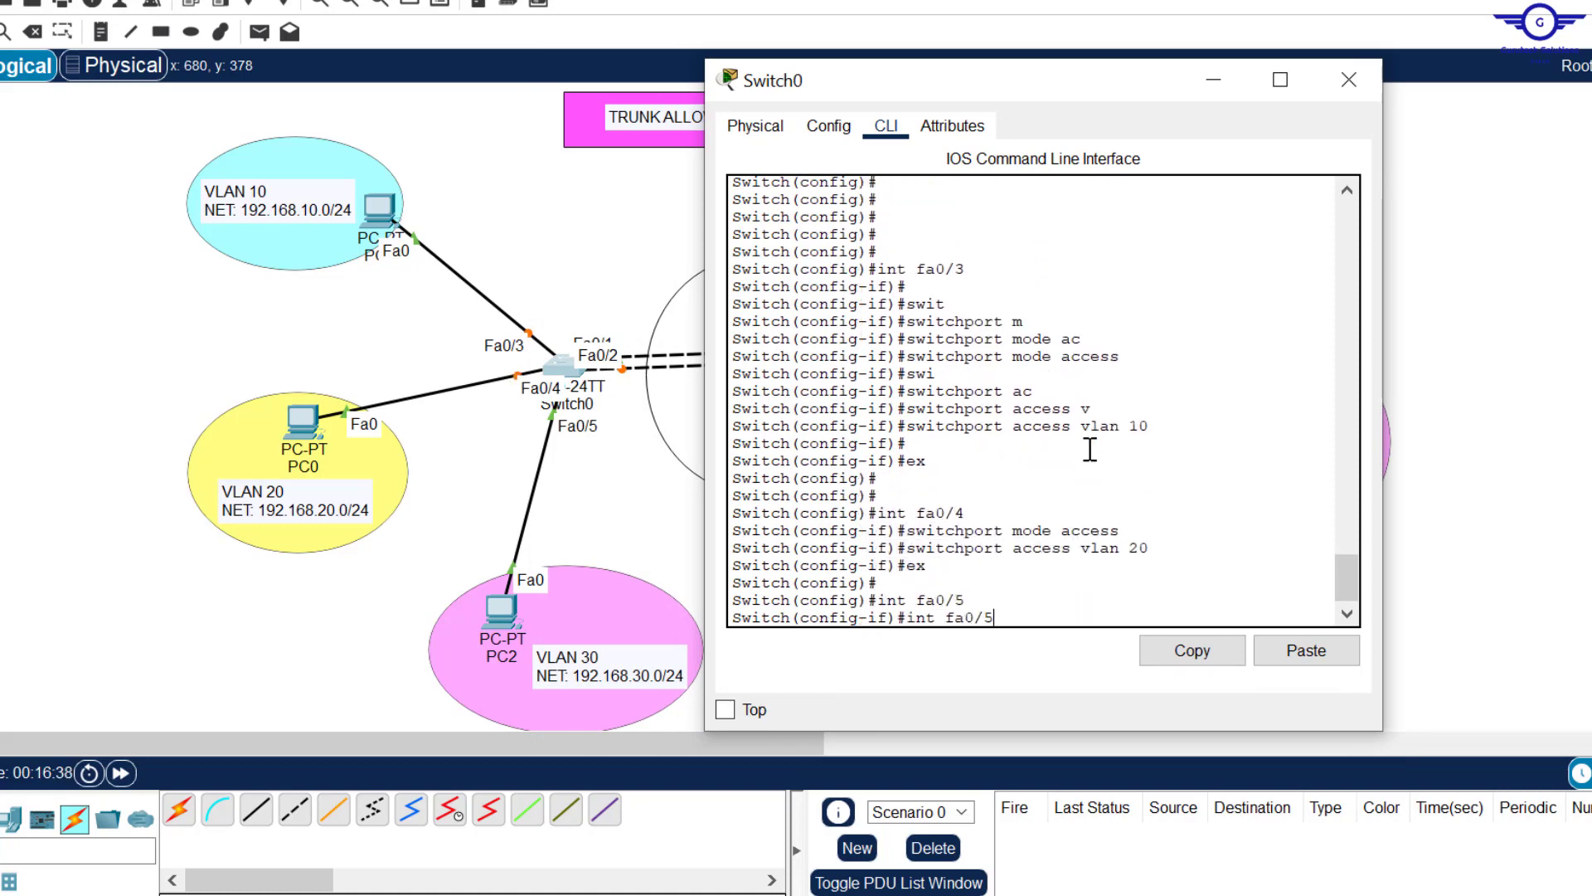
pyautogui.write('switchport mode access')
pyautogui.press('Return')
pyautogui.write('switchport access vlan 30')
pyautogui.press('Return')
pyautogui.write('wer')
pyautogui.click(1349, 80)
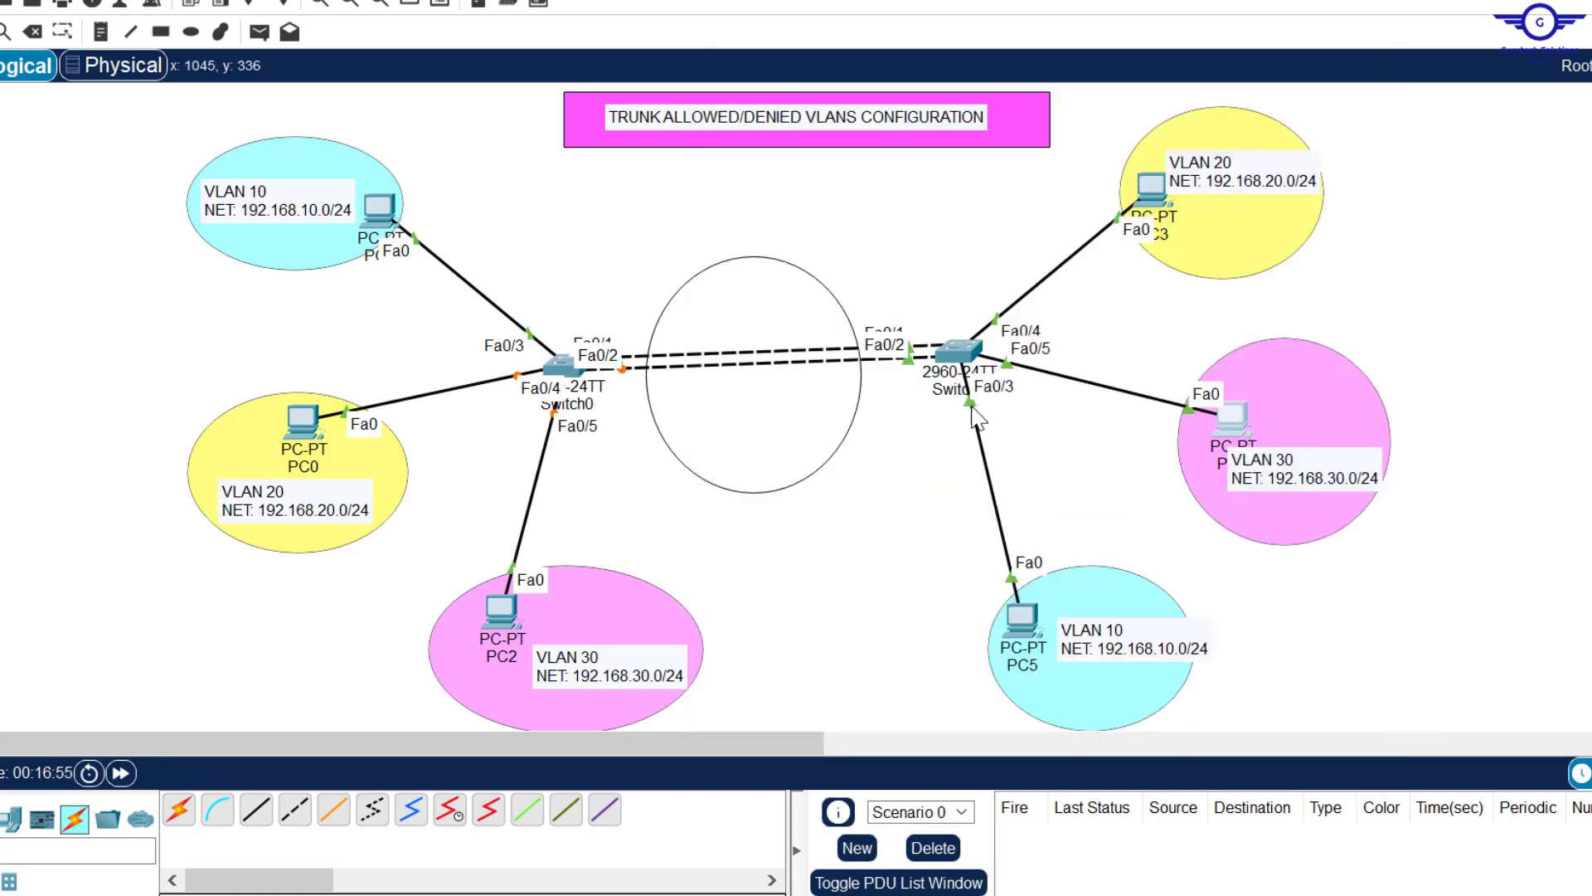
# Open Switch1 and configure fa0/3 as an access port in VLAN 10.
pyautogui.click(958, 350)
pyautogui.write('int fa0/3')
pyautogui.press('Return')
pyautogui.write('swit\tm\ta')
pyautogui.press('Return')
pyautogui.write('sw\ta\tv\t10')
pyautogui.press('Return')
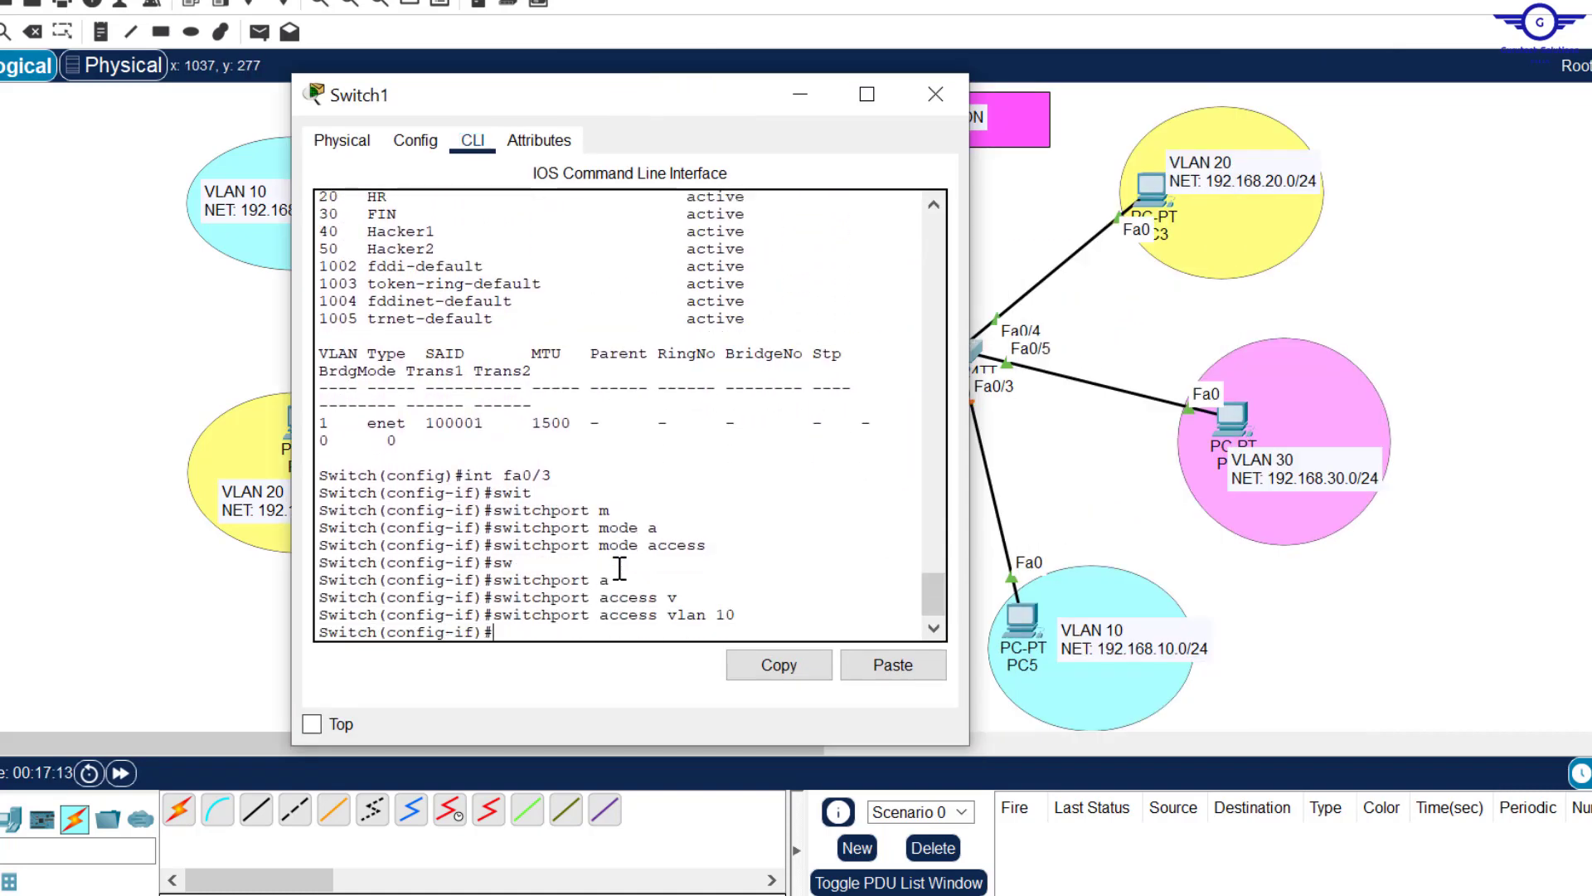
# Exit the fa0/3 configuration on Switch1, enter interface fa0/4 and set it to access mode.
pyautogui.write('ex')
pyautogui.press('Return')
pyautogui.press('Return')
pyautogui.press('Up')
pyautogui.press('Up')
pyautogui.press('Up')
pyautogui.press('Up')
pyautogui.press('BackSpace')
pyautogui.write('4')
pyautogui.press('Return')
pyautogui.press('Up')
pyautogui.press('Up')
pyautogui.press('Up')
pyautogui.press('Up')
pyautogui.press('Return')
# Assign Switch1's fa0/4 port to VLAN 20 and exit interface configuration mode.
pyautogui.press('Up')
pyautogui.press('Up')
pyautogui.press('Up')
pyautogui.press('Up')
pyautogui.press('Left')
pyautogui.press('BackSpace')
pyautogui.write('2')
pyautogui.press('Return')
pyautogui.press('Up')
pyautogui.press('Up')
pyautogui.press('Up')
pyautogui.press('Up')
pyautogui.press('Return')
pyautogui.press('Return')
# Enter interface fa0/5 on Switch1 and set it to access mode.
pyautogui.press('Up')
pyautogui.press('Up')
pyautogui.press('Up')
pyautogui.press('Up')
pyautogui.press('BackSpace')
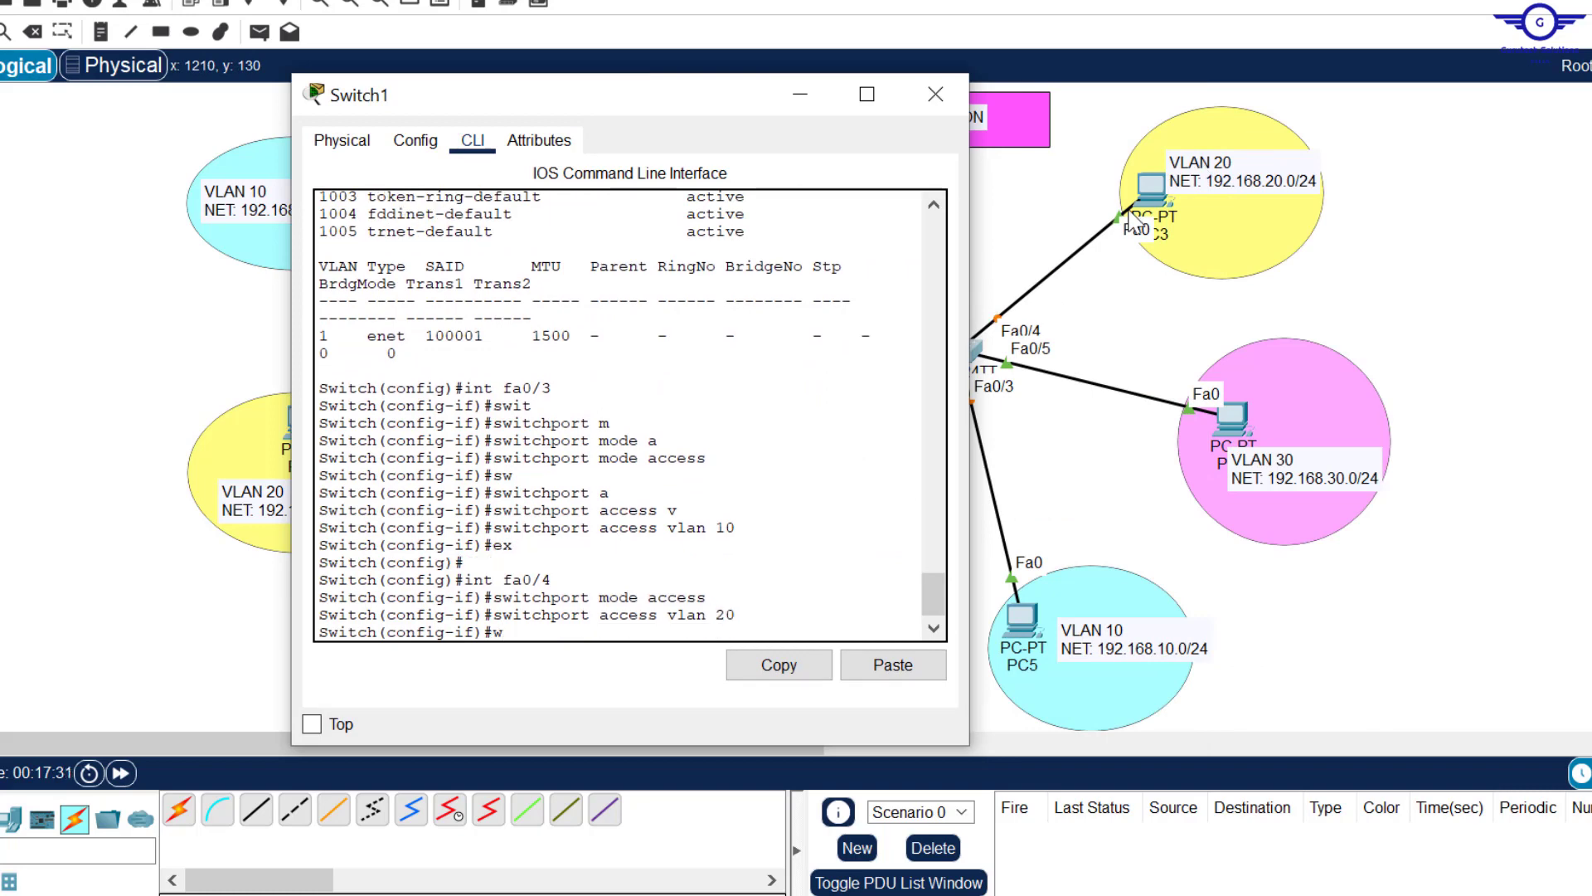
pyautogui.write('5')
pyautogui.press('Return')
pyautogui.press('Up')
pyautogui.press('Up')
pyautogui.press('Up')
pyautogui.press('Up')
pyautogui.press('Return')
# Assign Switch1's fa0/5 port to VLAN 30.
pyautogui.press('Up')
pyautogui.press('Up')
pyautogui.press('Up')
pyautogui.press('Up')
pyautogui.press('Left')
pyautogui.press('BackSpace')
pyautogui.write('3')
pyautogui.press('Return')
# Save Switch1's configuration with do wr and close the switch window.
pyautogui.write('do wr')
pyautogui.press('Return')
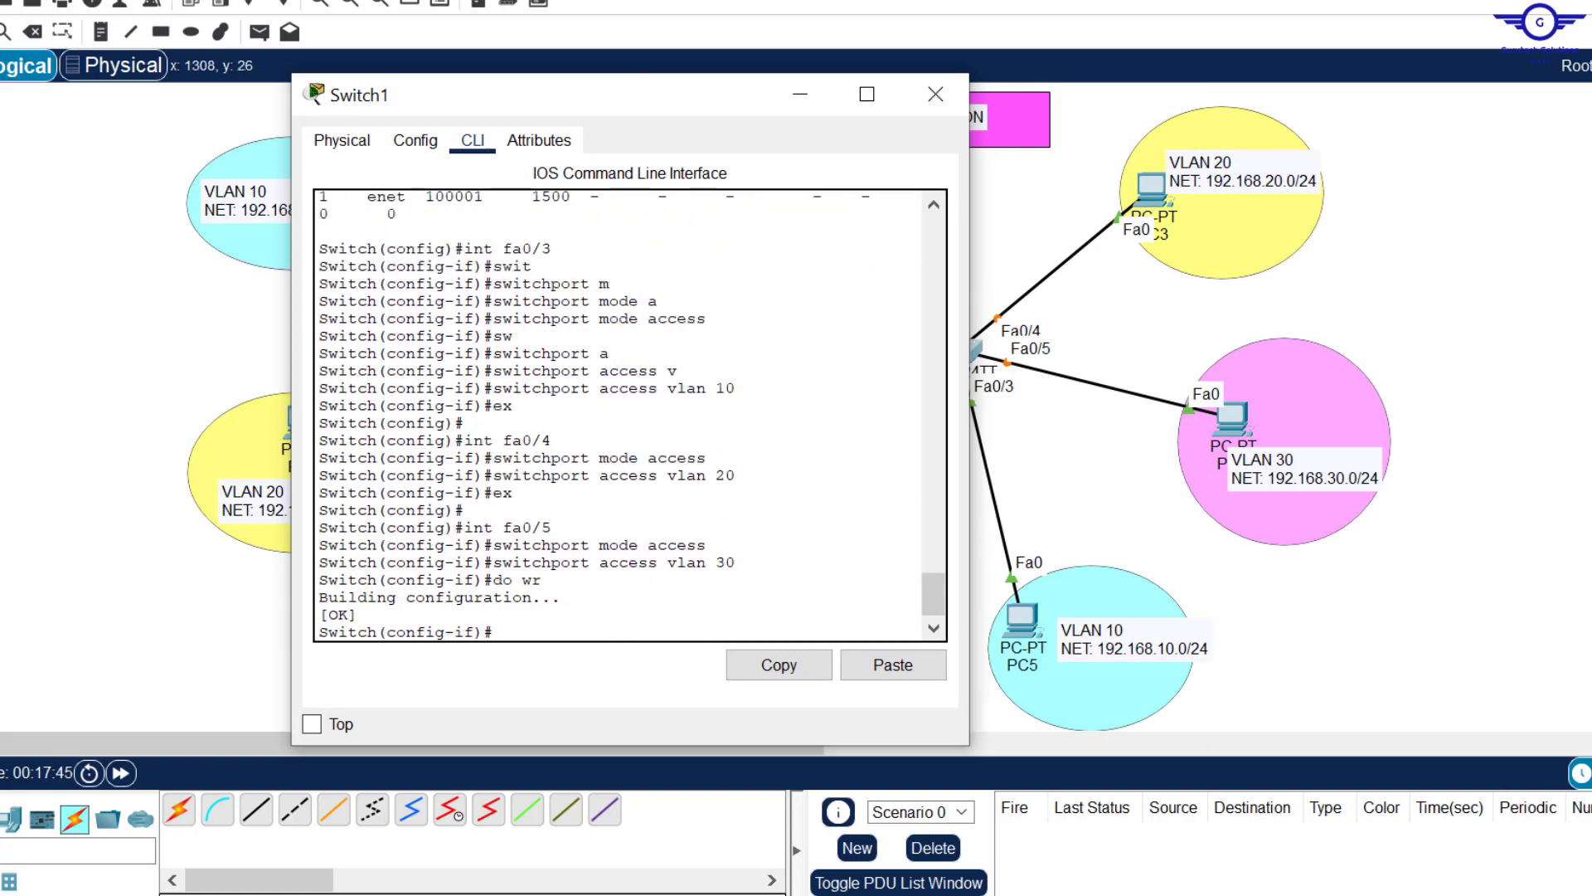
pyautogui.click(936, 94)
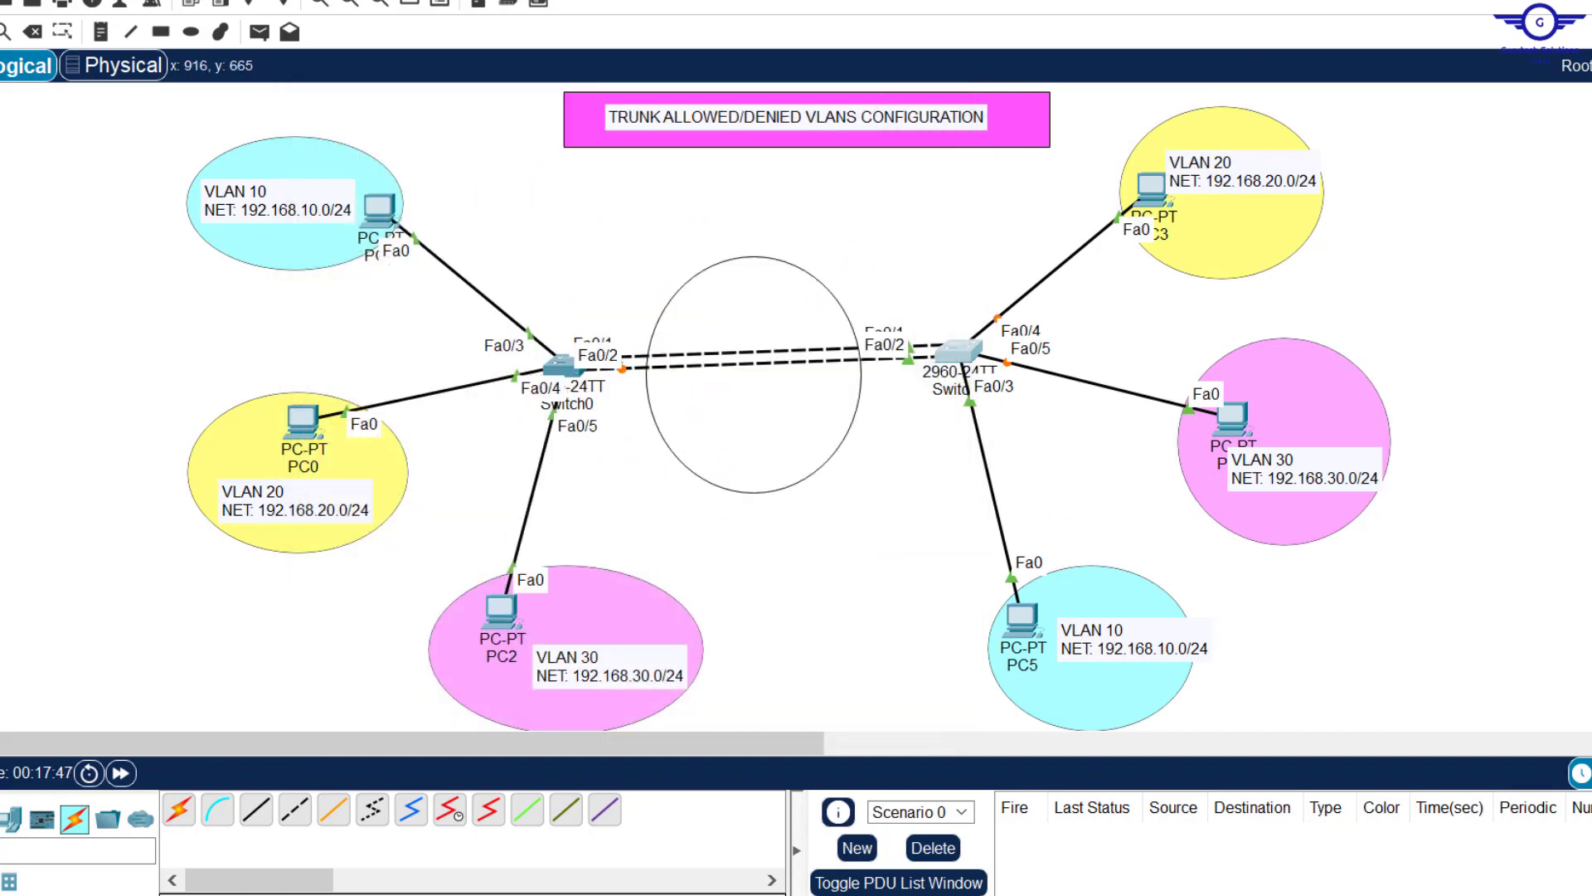
# Switch to Notepad, highlight the task about configuring trunk links between switches, and return to Packet Tracer.
pyautogui.hotkey('alt', 'Tab')
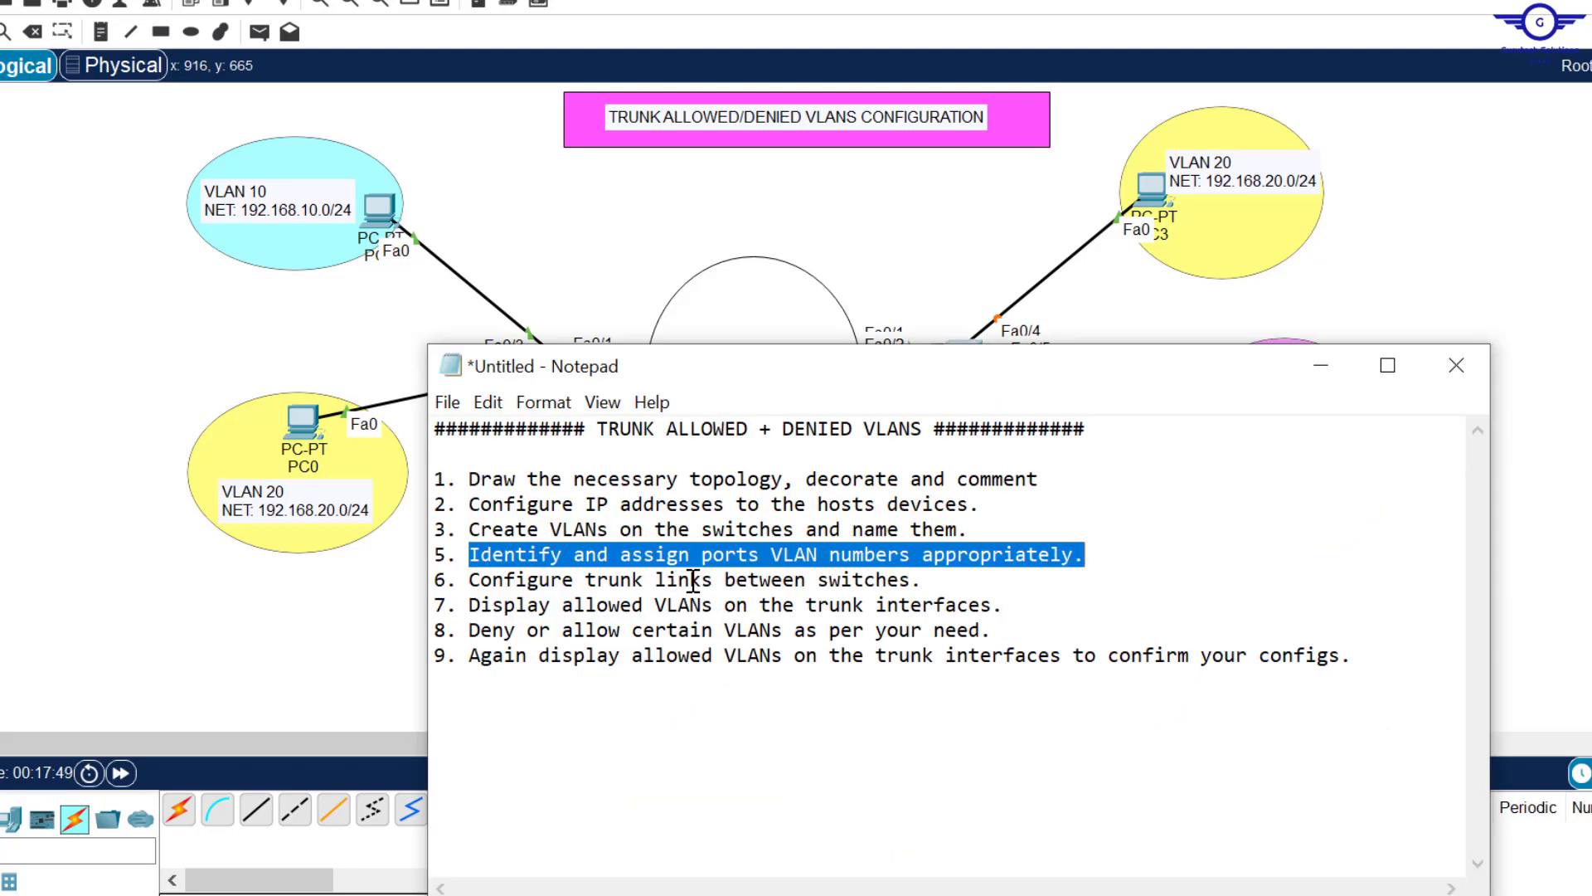
pyautogui.moveTo(941, 583); pyautogui.dragTo(481, 580)
pyautogui.click(882, 242)
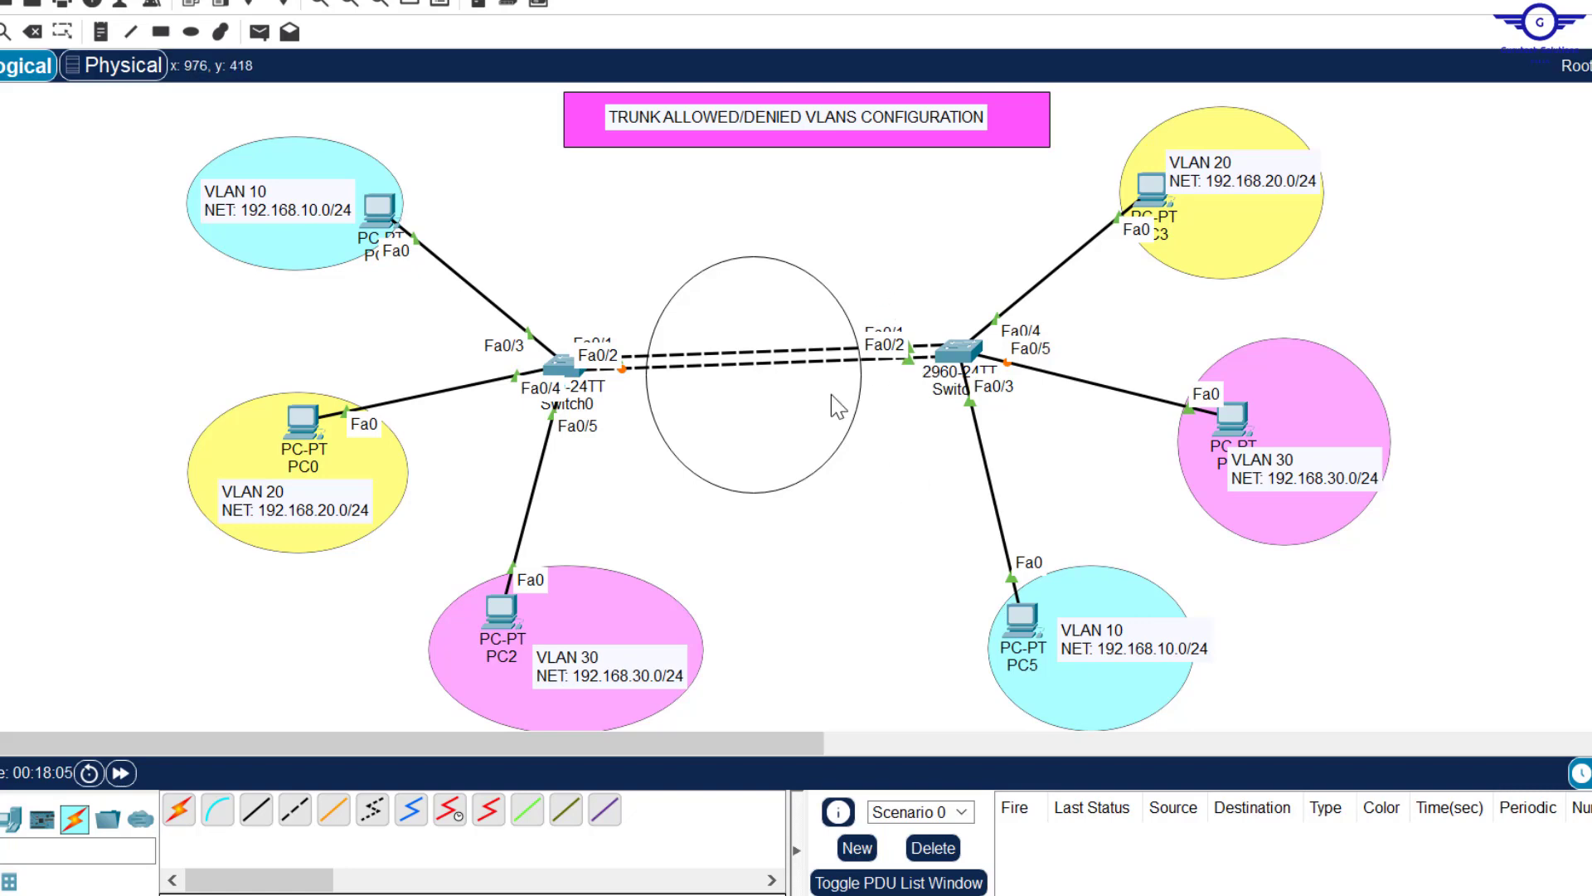
# Set Switch0's interface range fa0/1-2 to trunk mode, correcting the mistyped command, and close the switch window.
pyautogui.click(561, 365)
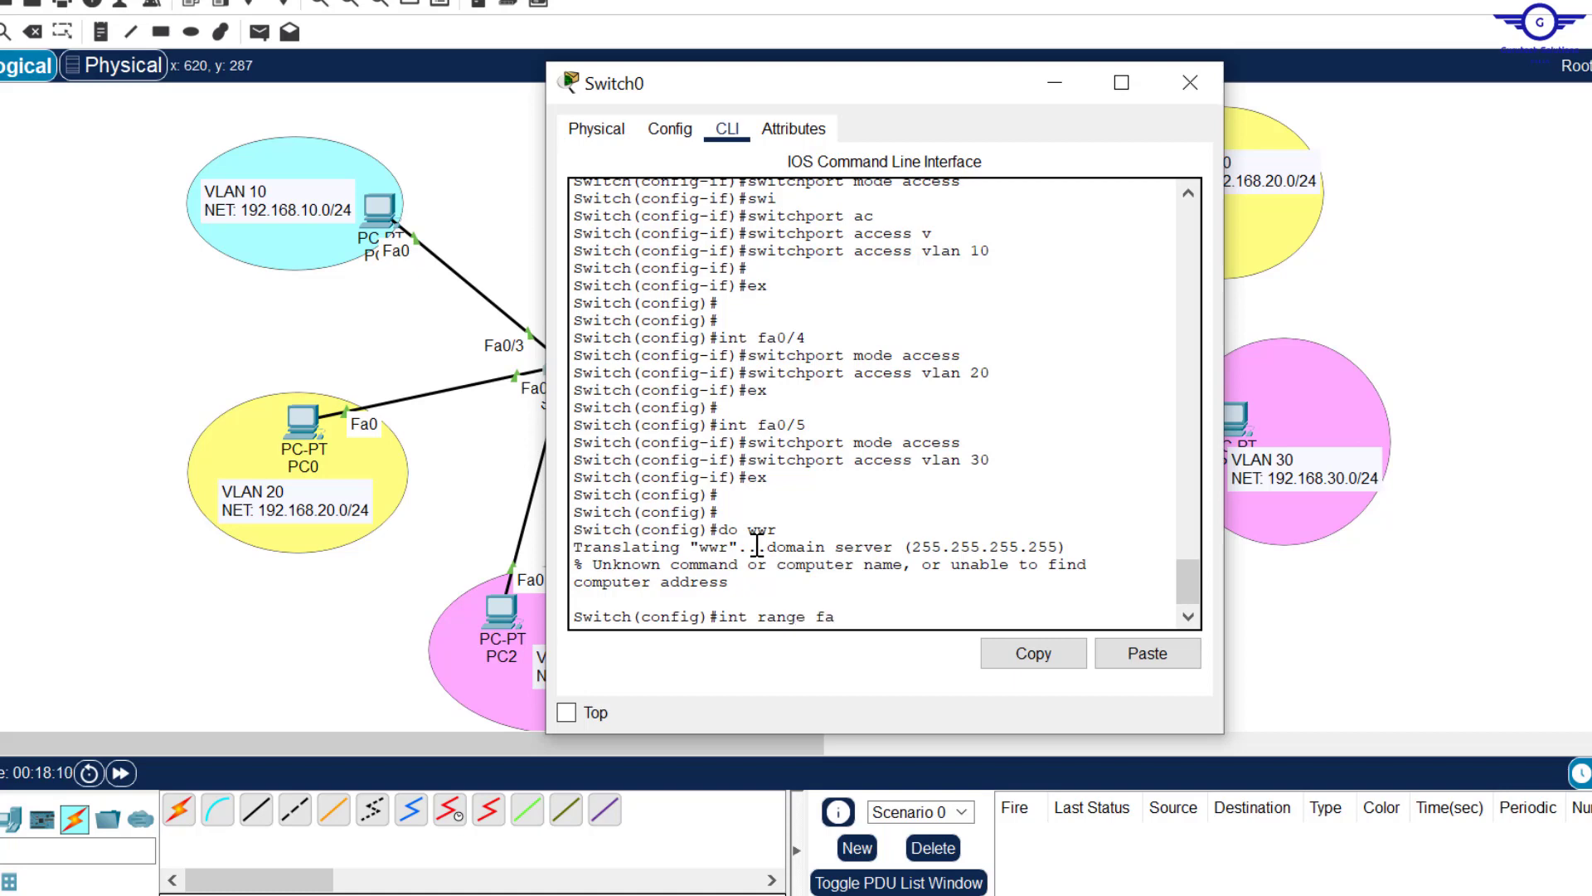
pyautogui.write('0/1-2')
pyautogui.press('Return')
pyautogui.write('sswit')
pyautogui.press('Tab')
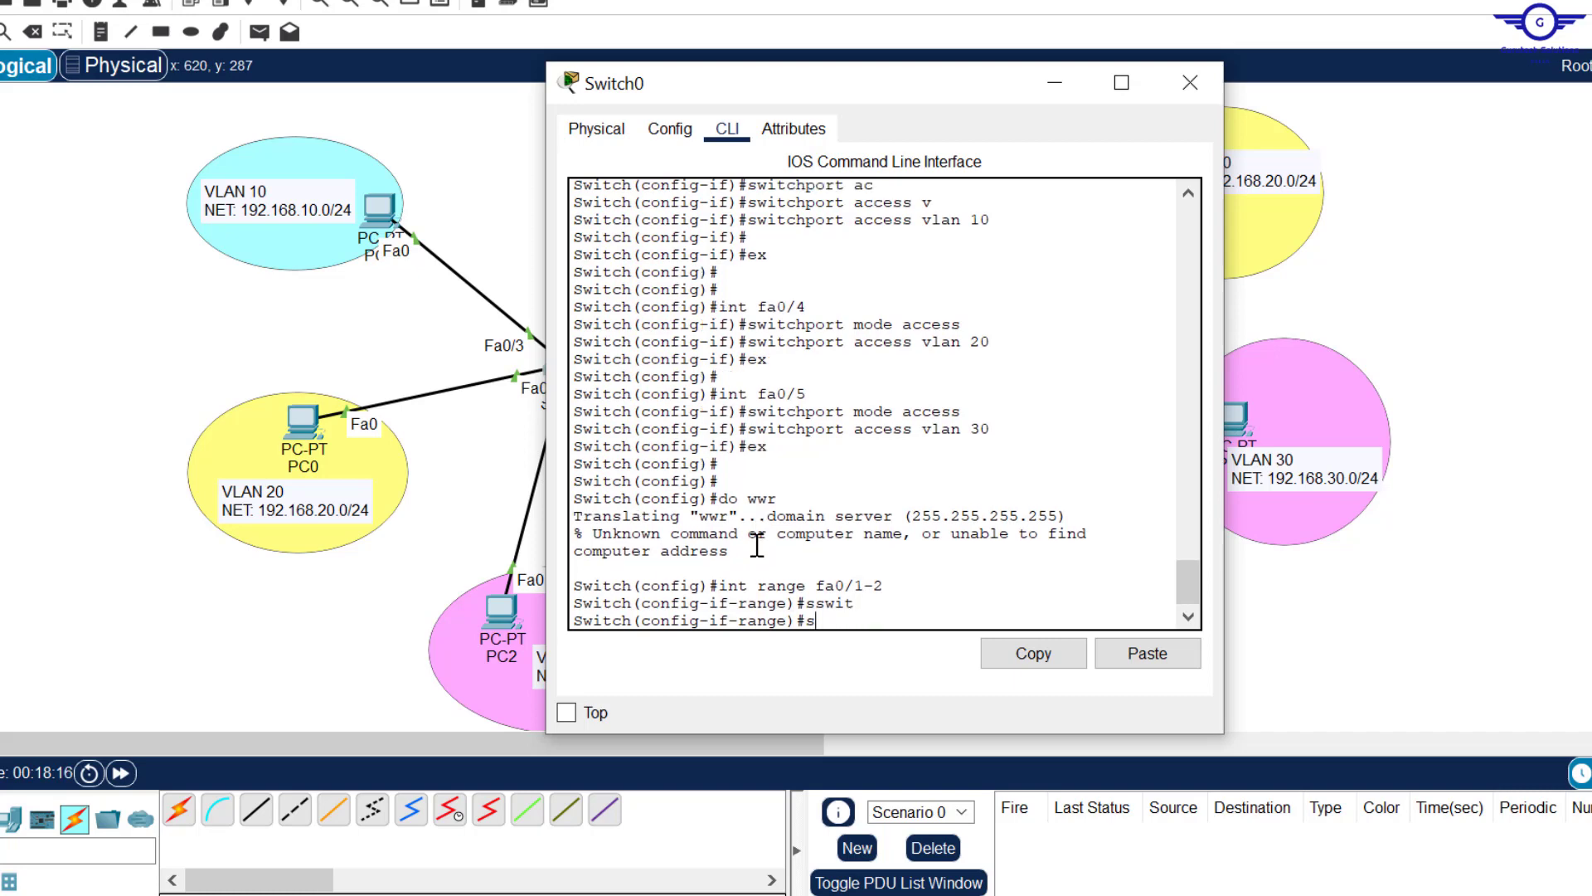
pyautogui.write('w')
pyautogui.press('Tab')
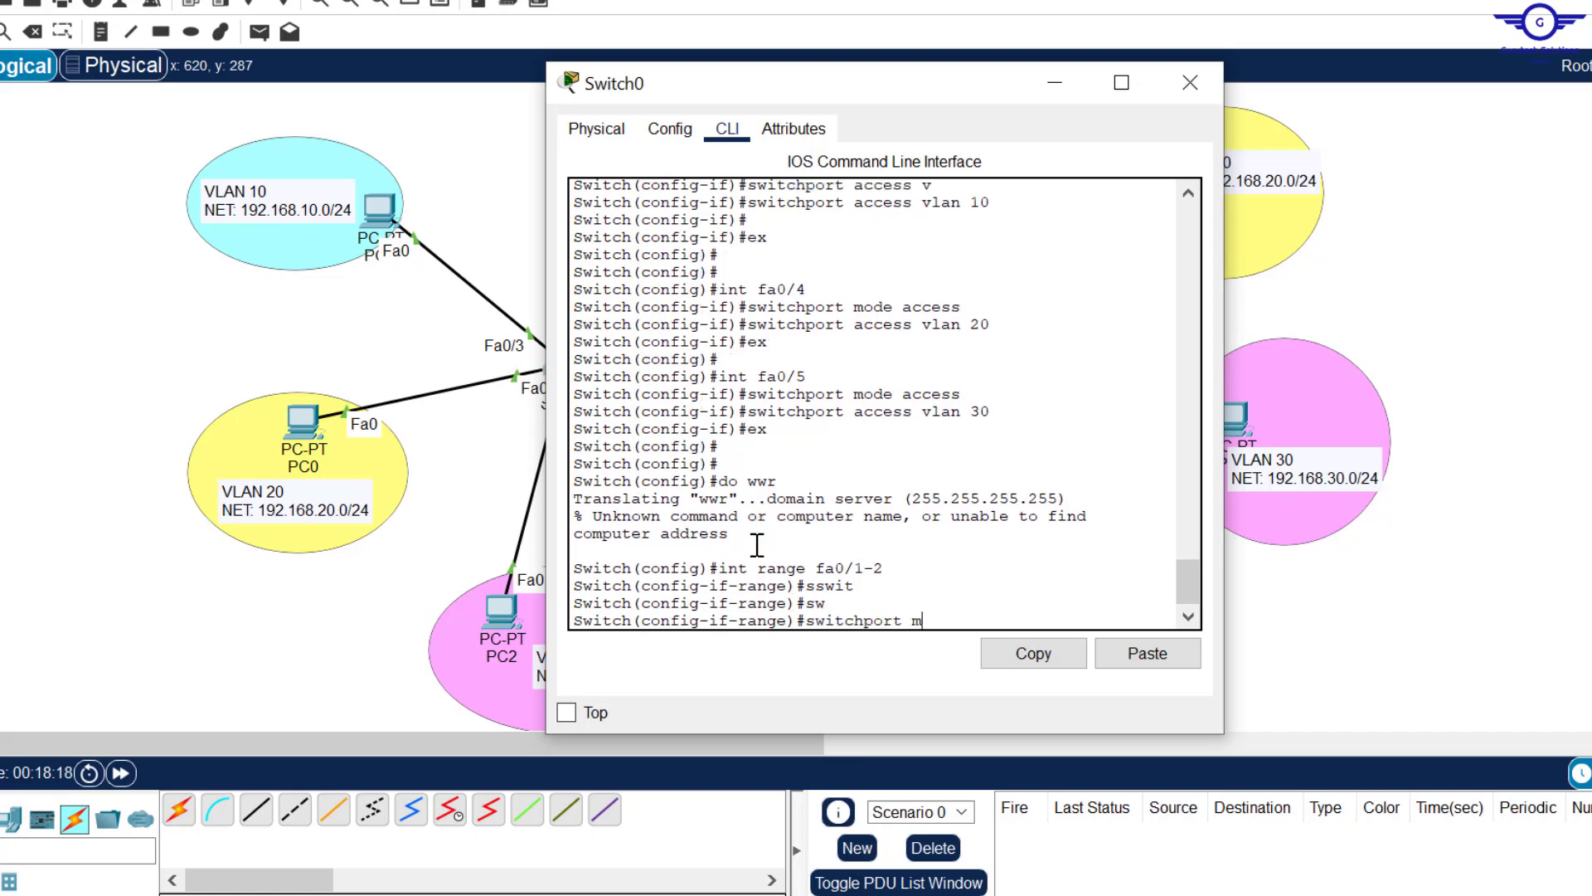
pyautogui.write('m')
pyautogui.press('Tab')
pyautogui.write('tr')
pyautogui.press('Tab')
pyautogui.press('Return')
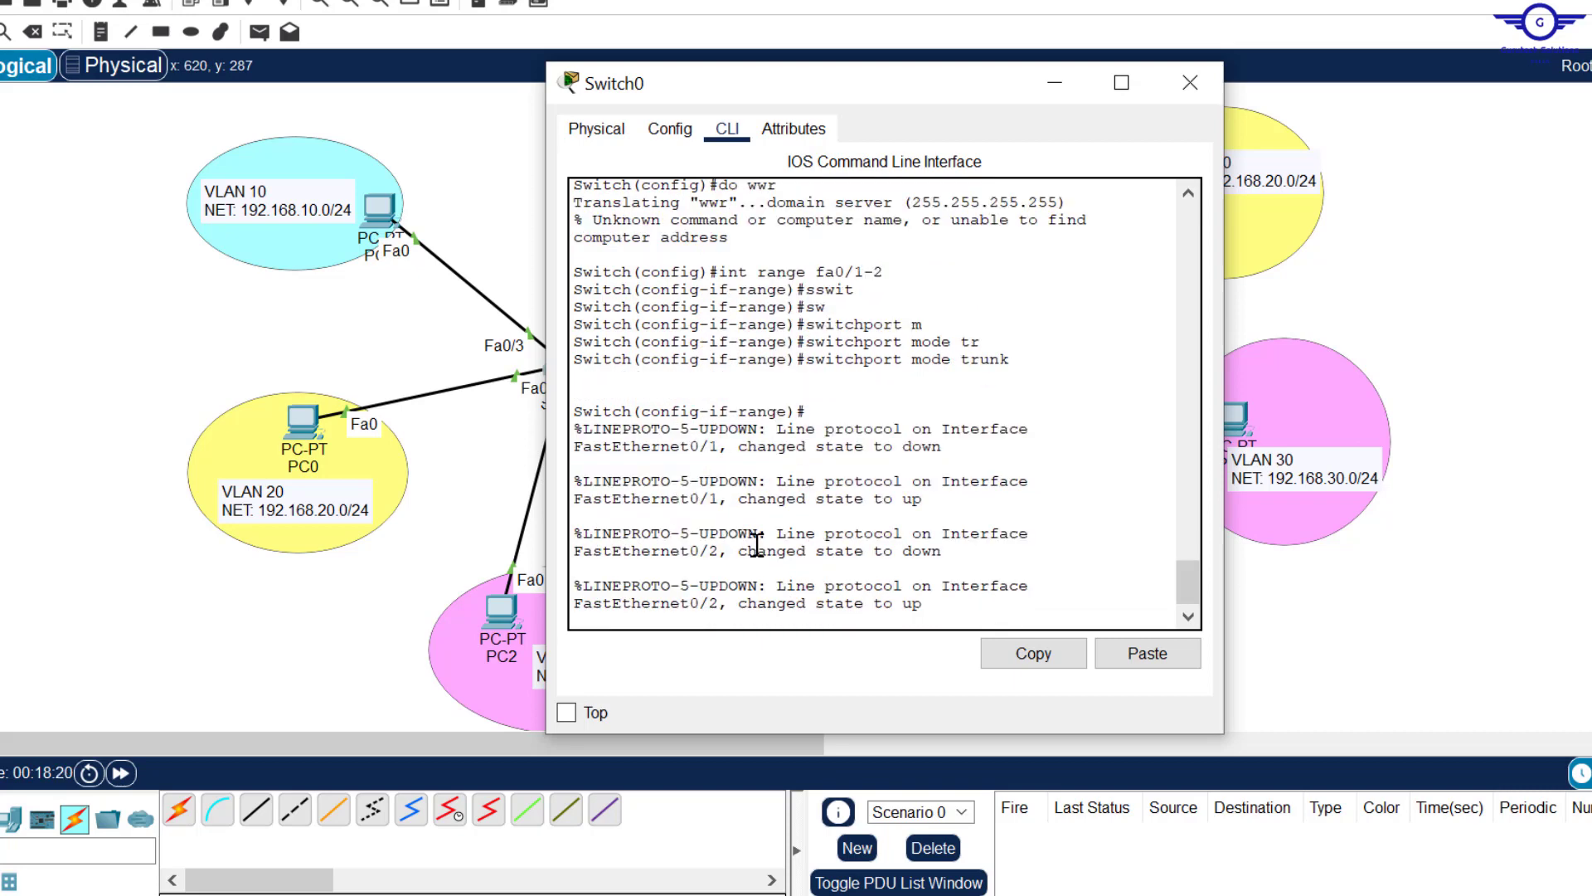
pyautogui.click(1192, 82)
# Open Switch1, exit to global configuration mode and enter the interface range fa0/1-2.
pyautogui.click(950, 361)
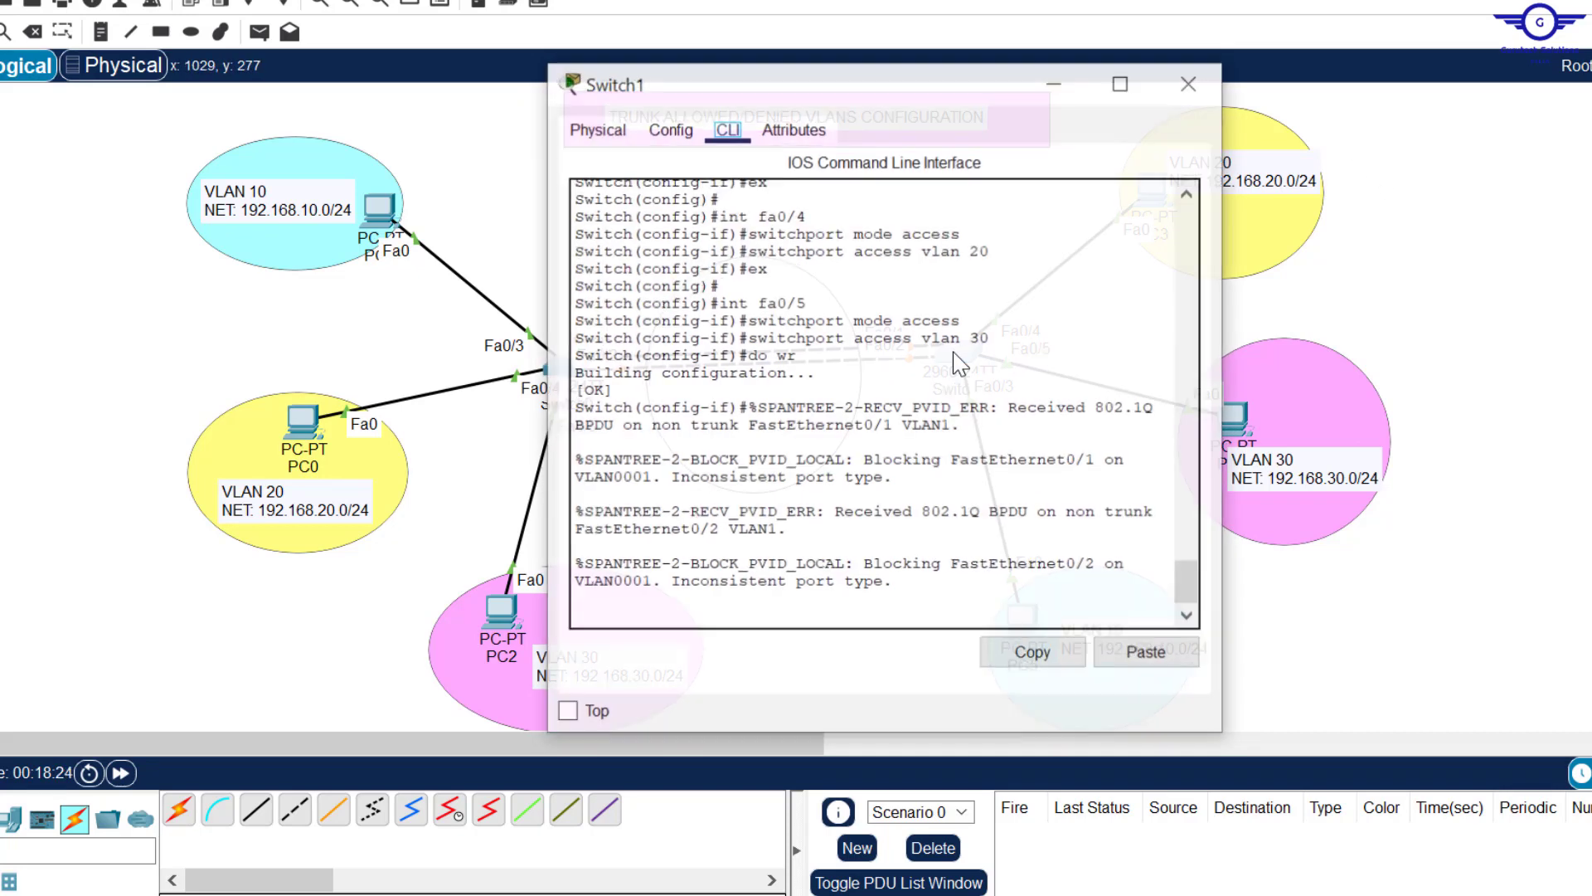
pyautogui.press('Return')
pyautogui.press('Return')
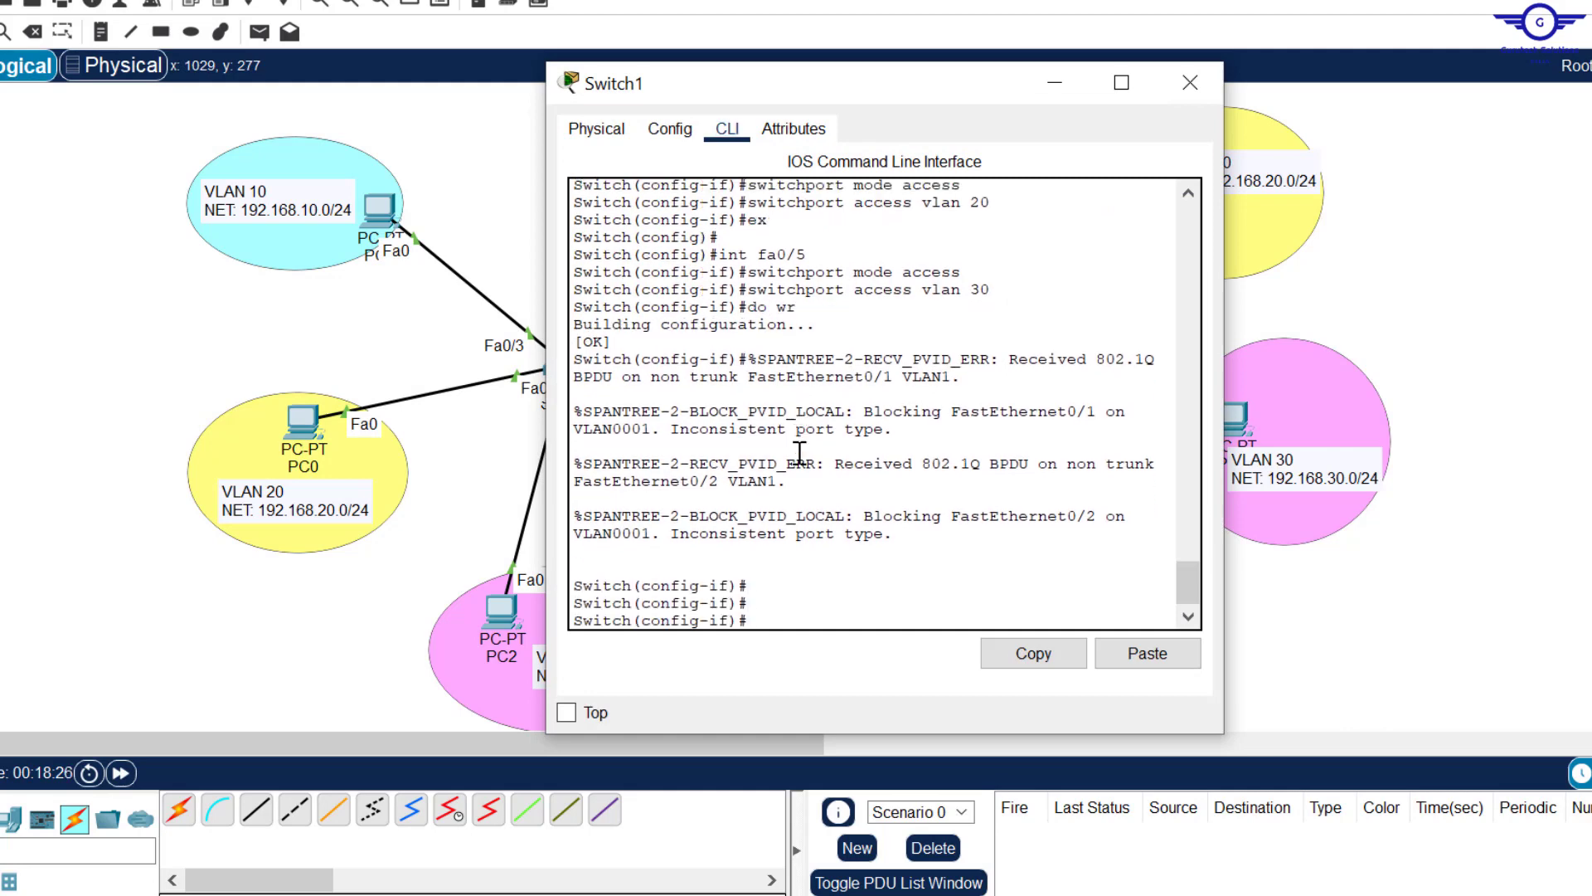
pyautogui.write('ex')
pyautogui.press('Return')
pyautogui.press('Return')
pyautogui.press('Return')
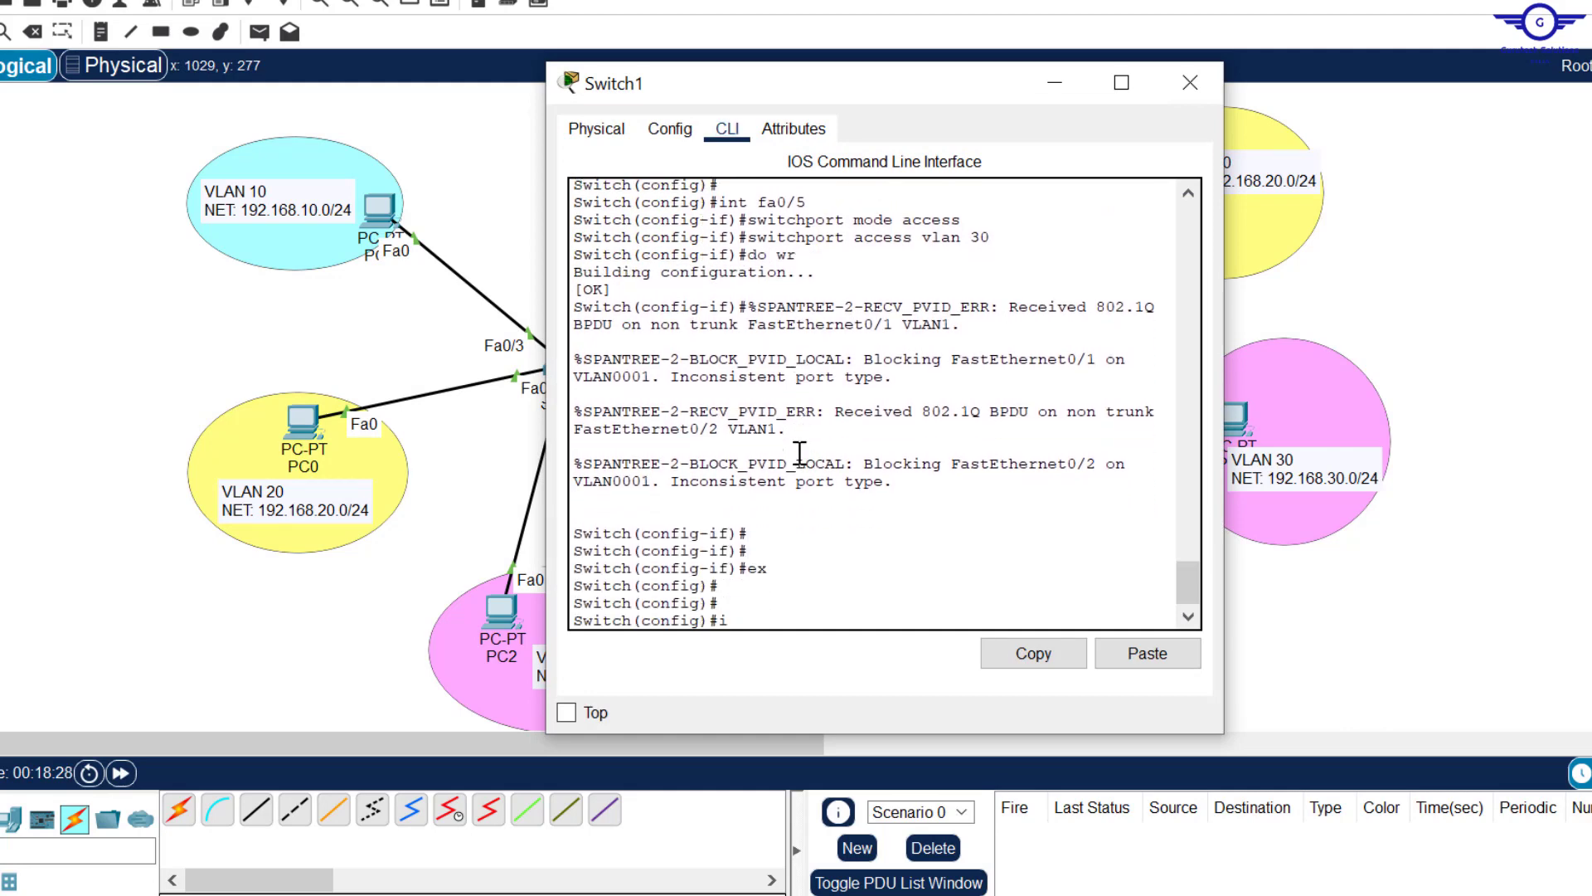
pyautogui.write('int range fa0/1-2')
pyautogui.press('Return')
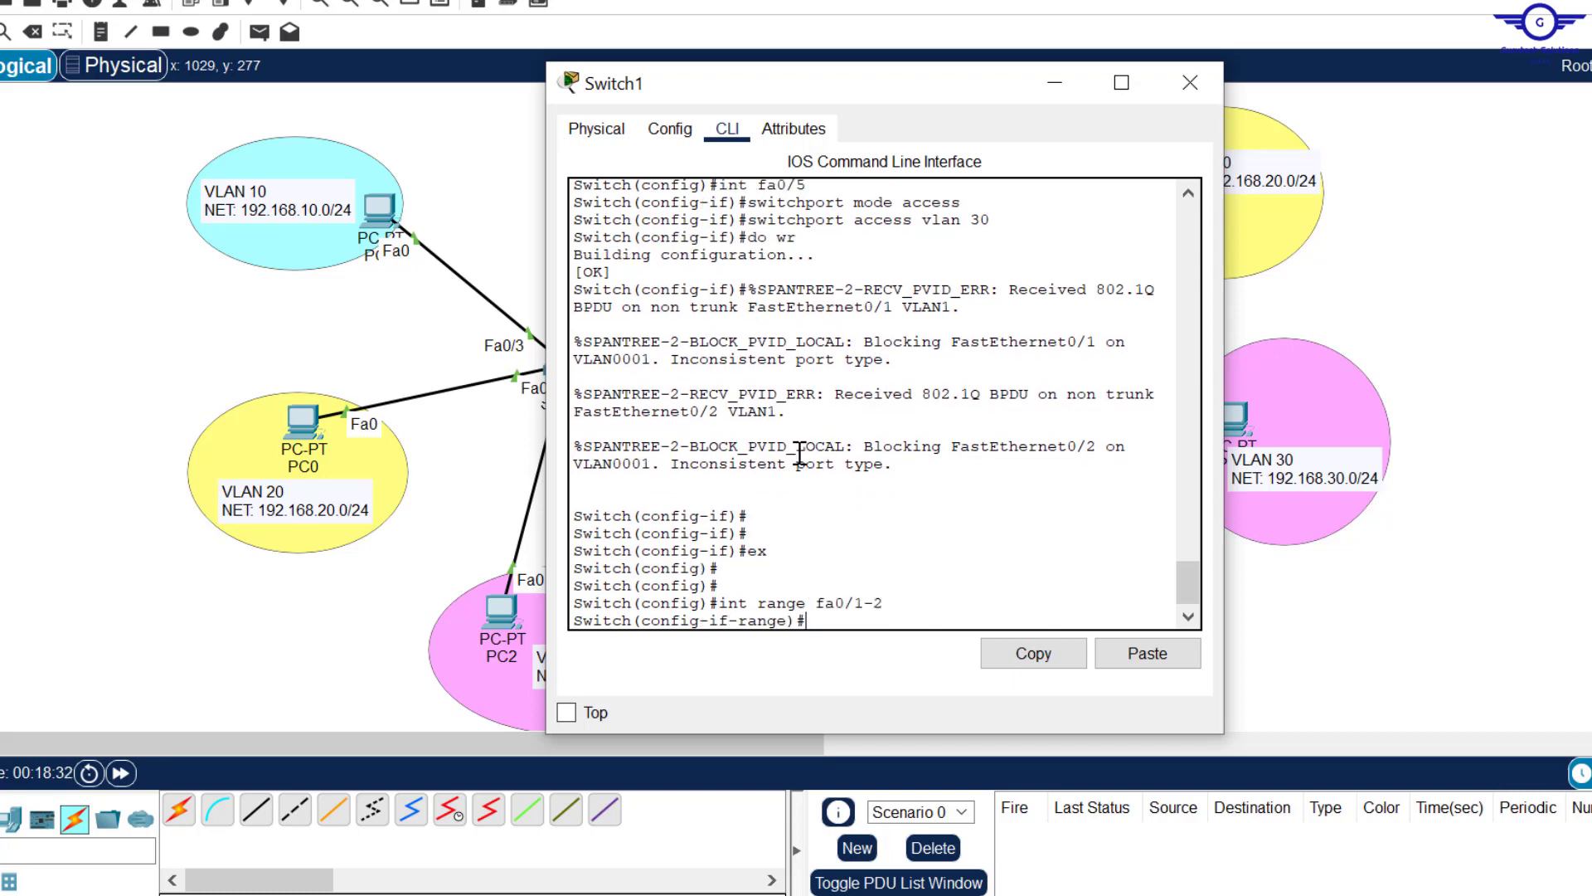
# Set Switch1's fa0/1-2 interfaces to trunk mode and close the switch window.
pyautogui.write('swi')
pyautogui.press('Tab')
pyautogui.write('m')
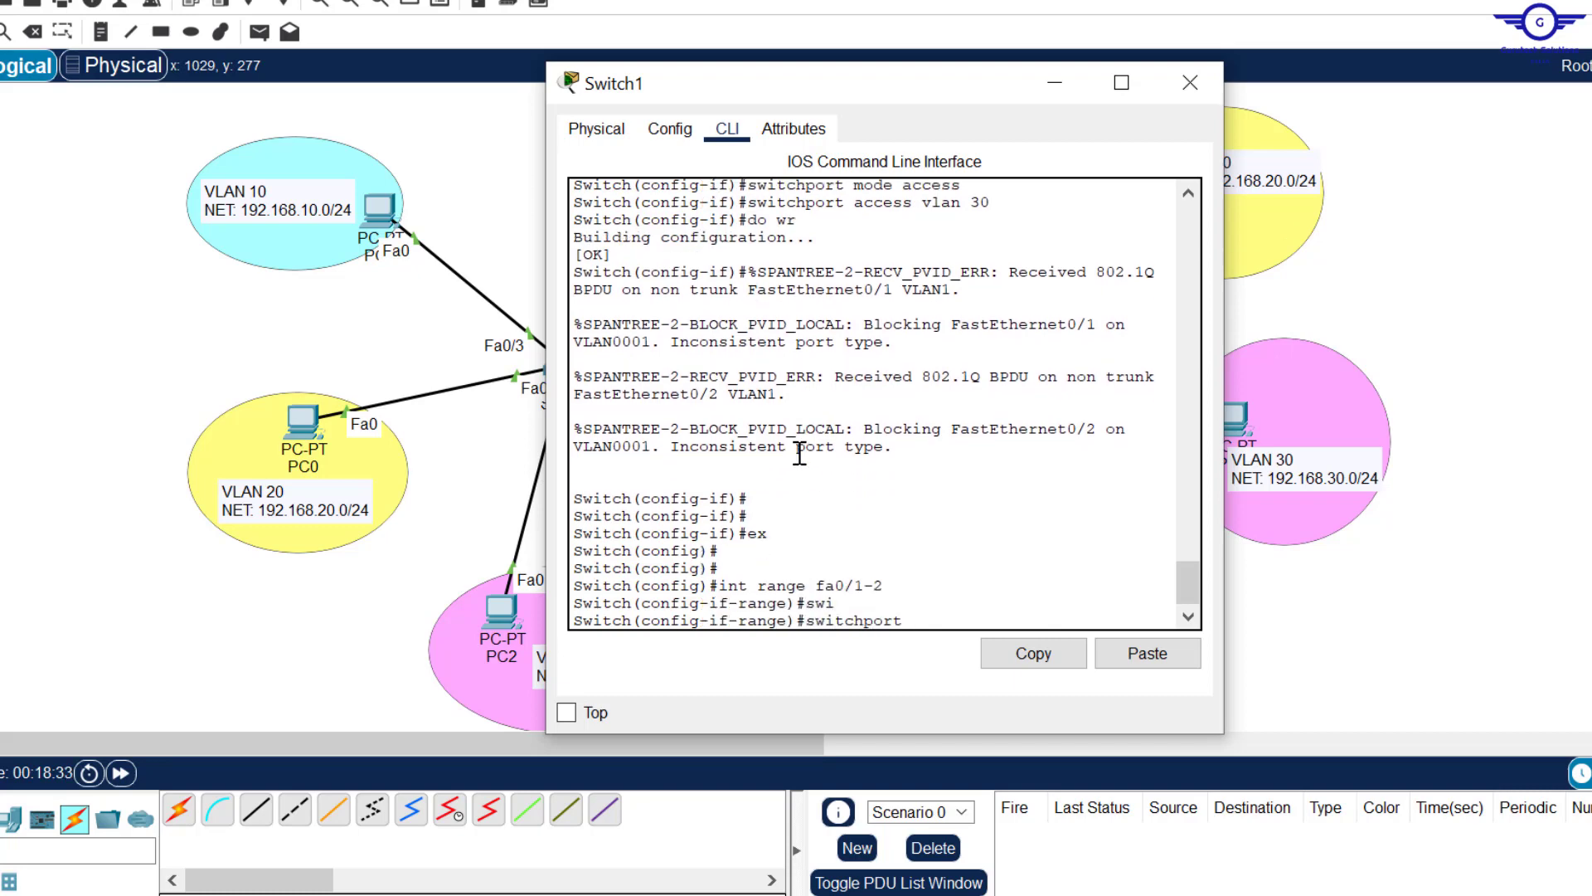
pyautogui.press('Tab')
pyautogui.write('tr')
pyautogui.press('Tab')
pyautogui.press('Return')
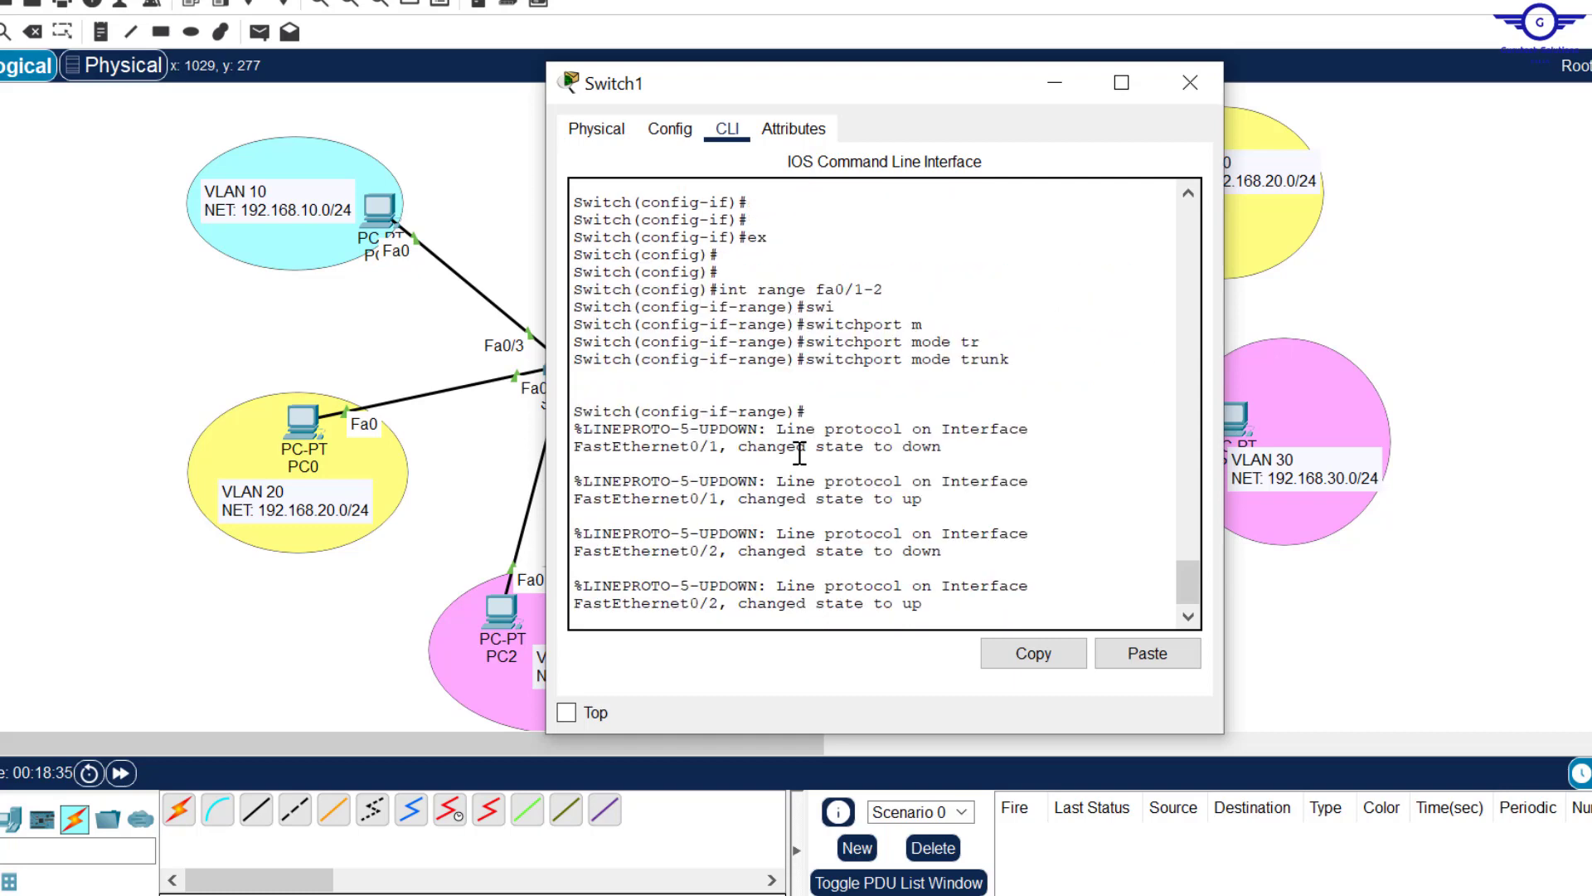
pyautogui.press('Return')
pyautogui.press('Return')
pyautogui.click(1190, 82)
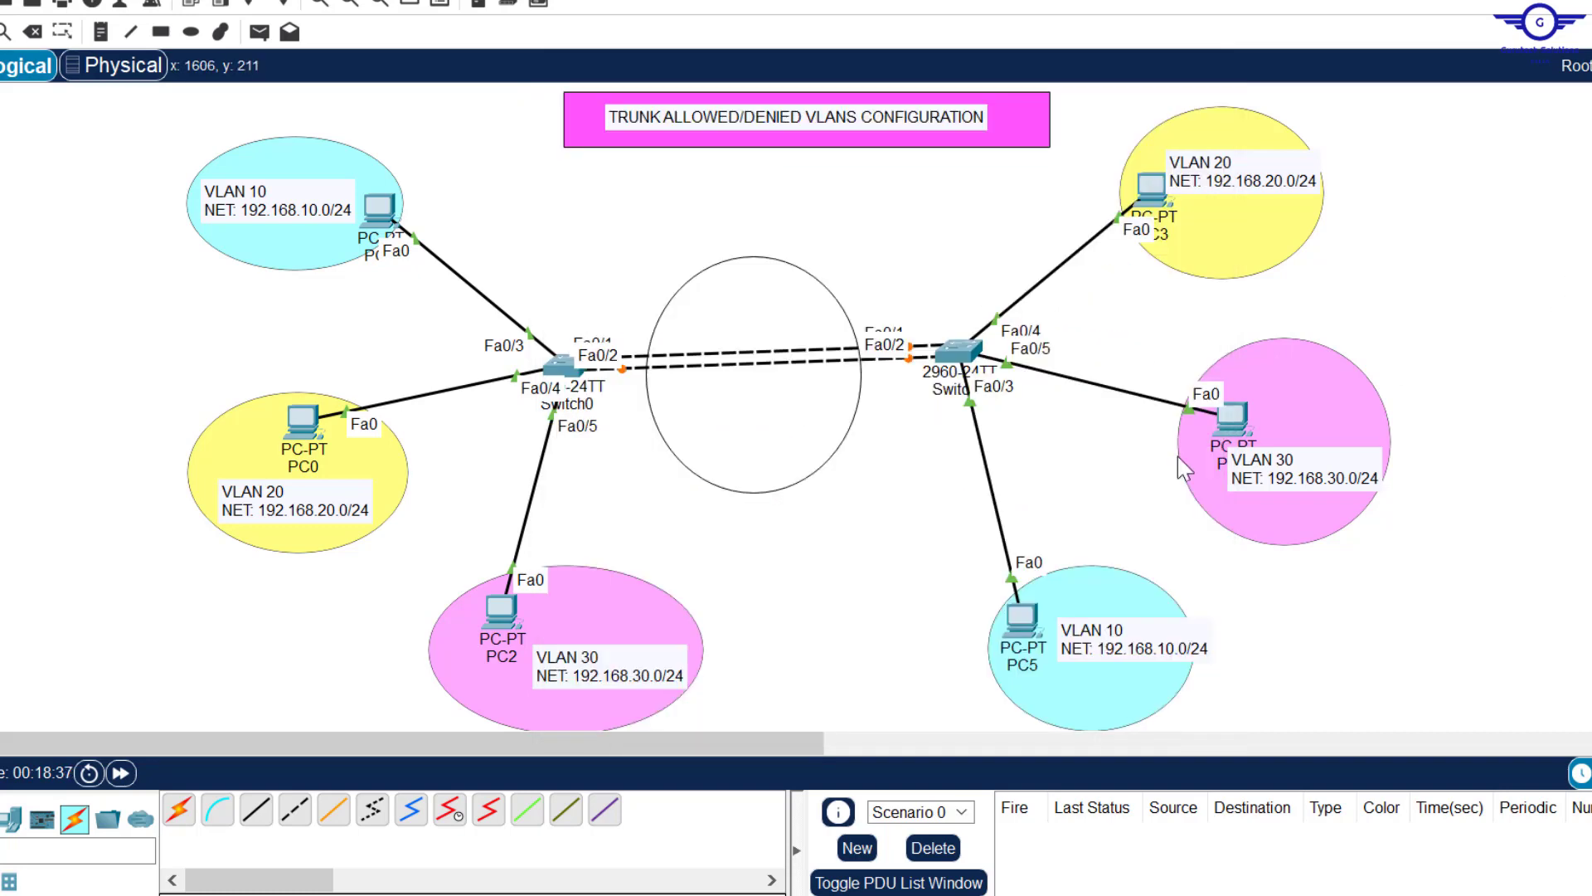
# Switch to Notepad, highlight the task about displaying allowed VLANs on the trunk interfaces, and return to Packet Tracer.
pyautogui.hotkey('alt', 'Tab')
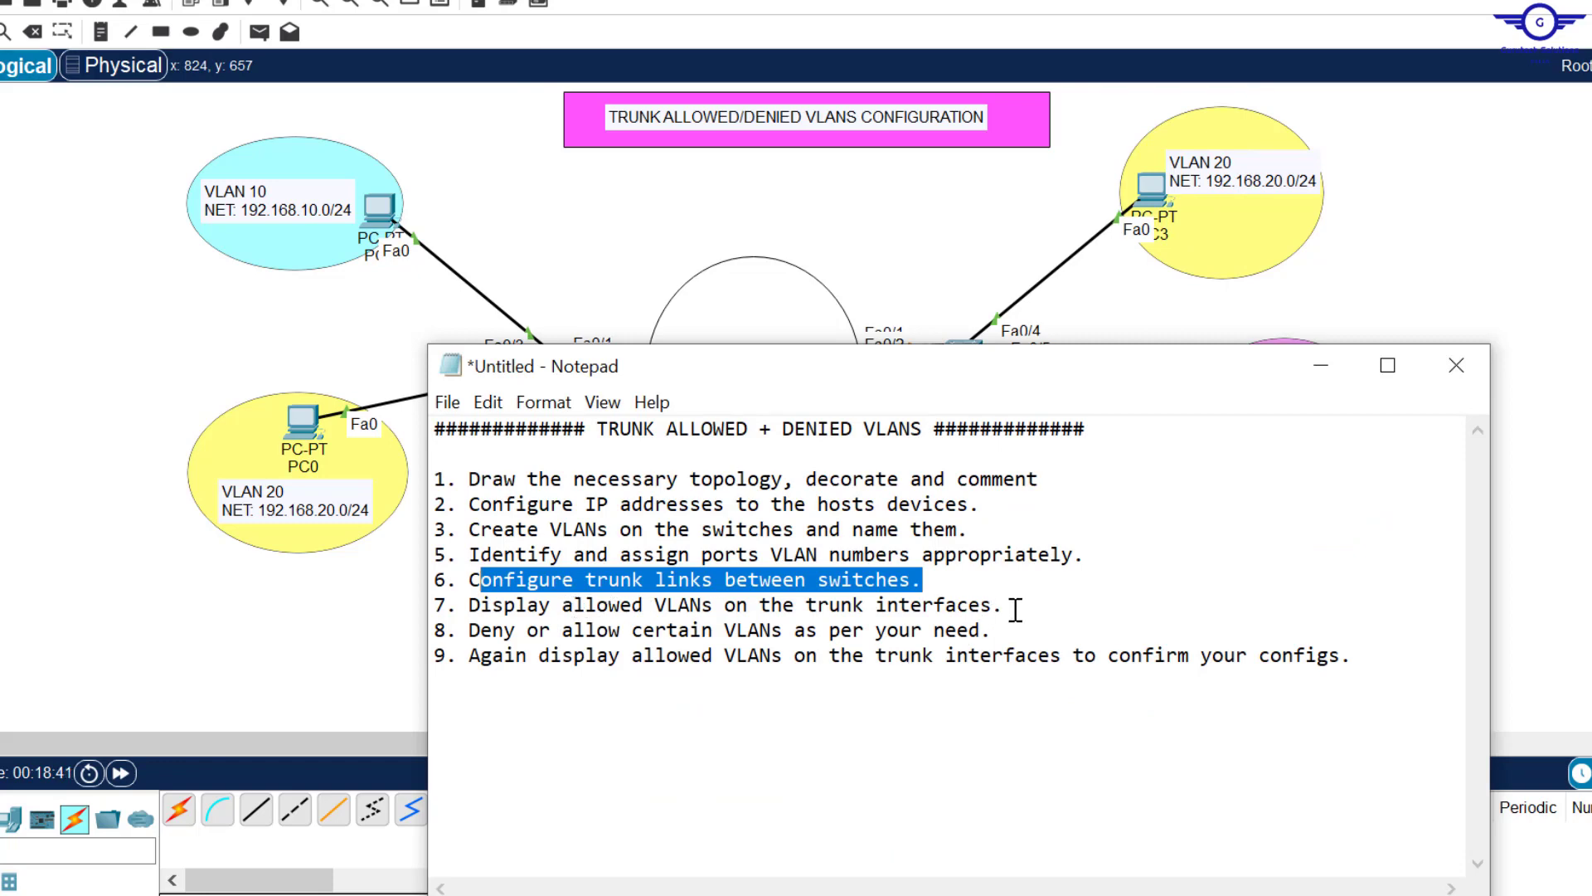
pyautogui.moveTo(1004, 605); pyautogui.dragTo(471, 603)
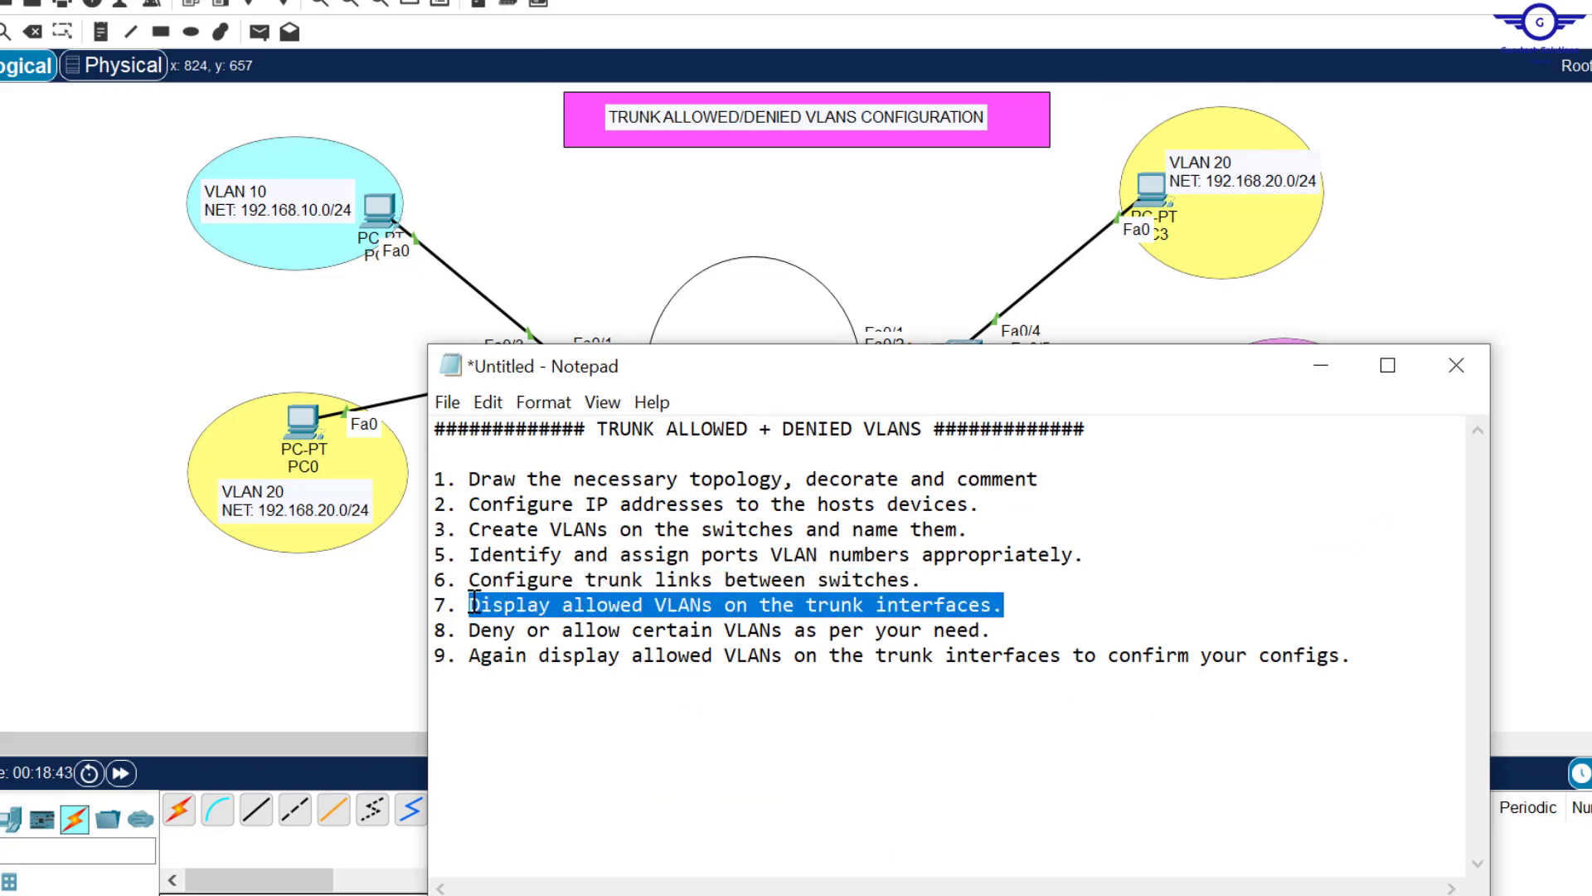
pyautogui.click(855, 202)
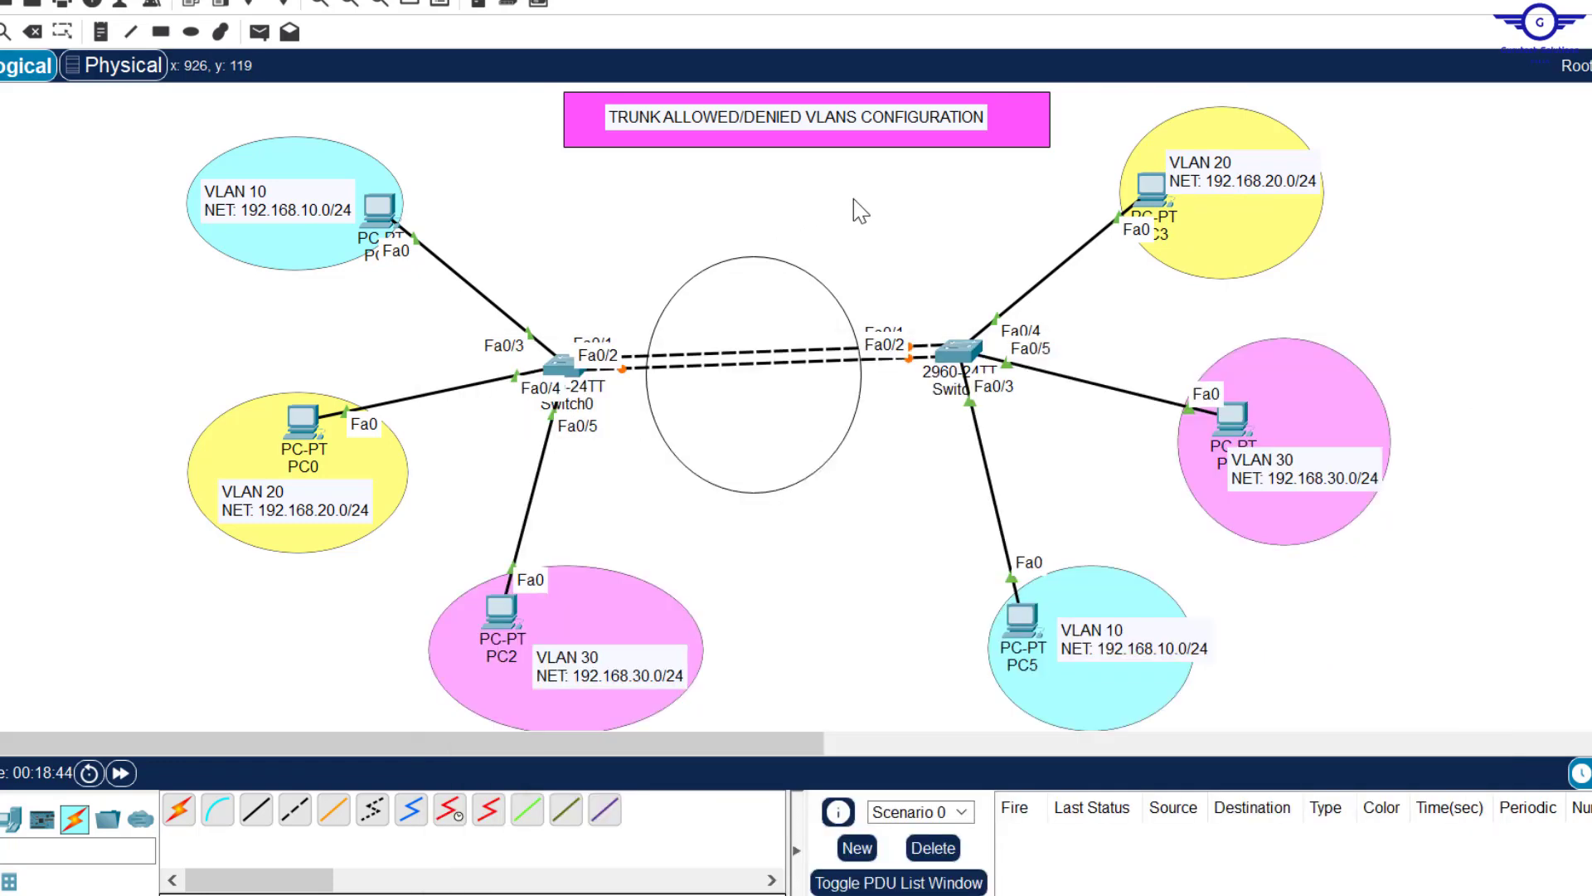
# Open Switch0's command line and exit interface range and global configuration back to privileged EXEC mode.
pyautogui.click(573, 377)
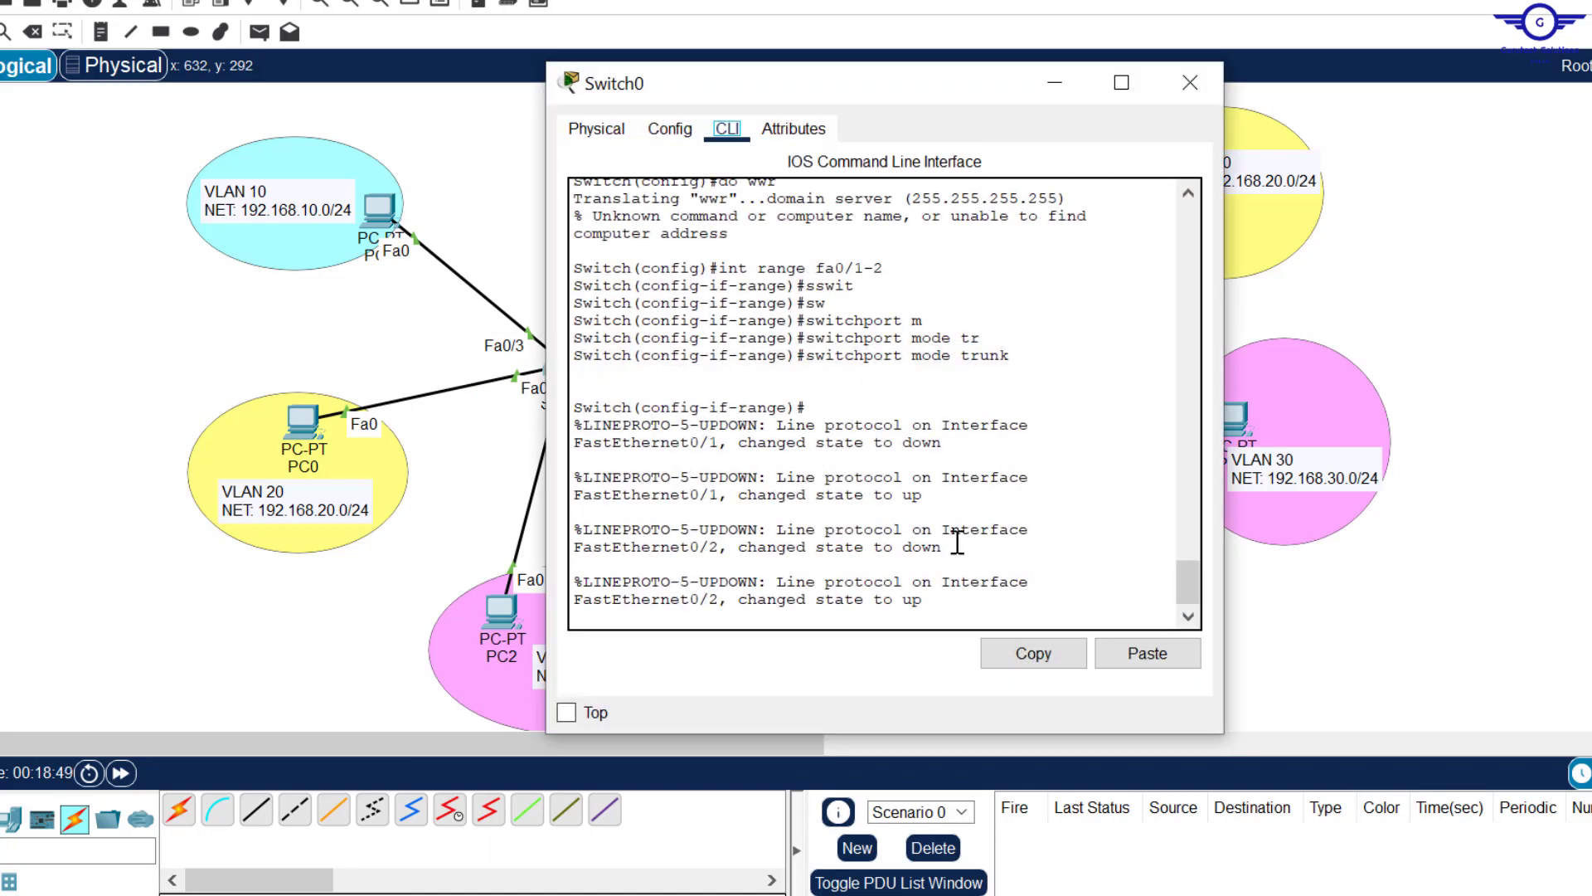
pyautogui.click(940, 511)
pyautogui.press('Return')
pyautogui.press('Return')
pyautogui.press('Return')
pyautogui.write('ex')
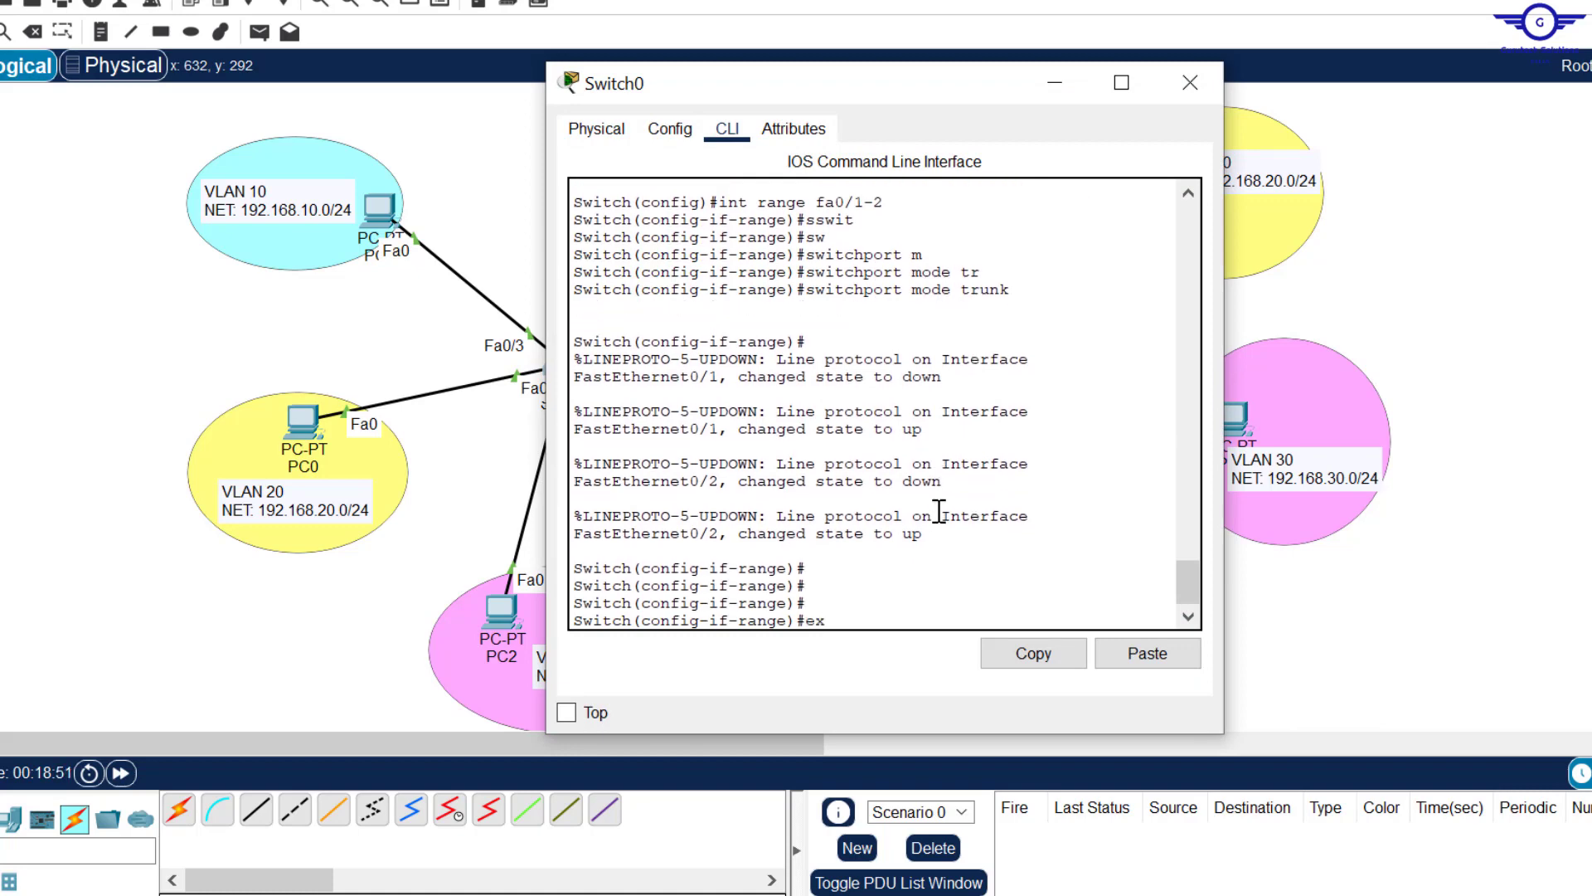
pyautogui.press('Return')
pyautogui.press('Return')
pyautogui.press('Return')
pyautogui.press('Return')
pyautogui.press('Return')
pyautogui.write('ex')
pyautogui.press('Return')
pyautogui.press('Return')
pyautogui.press('Return')
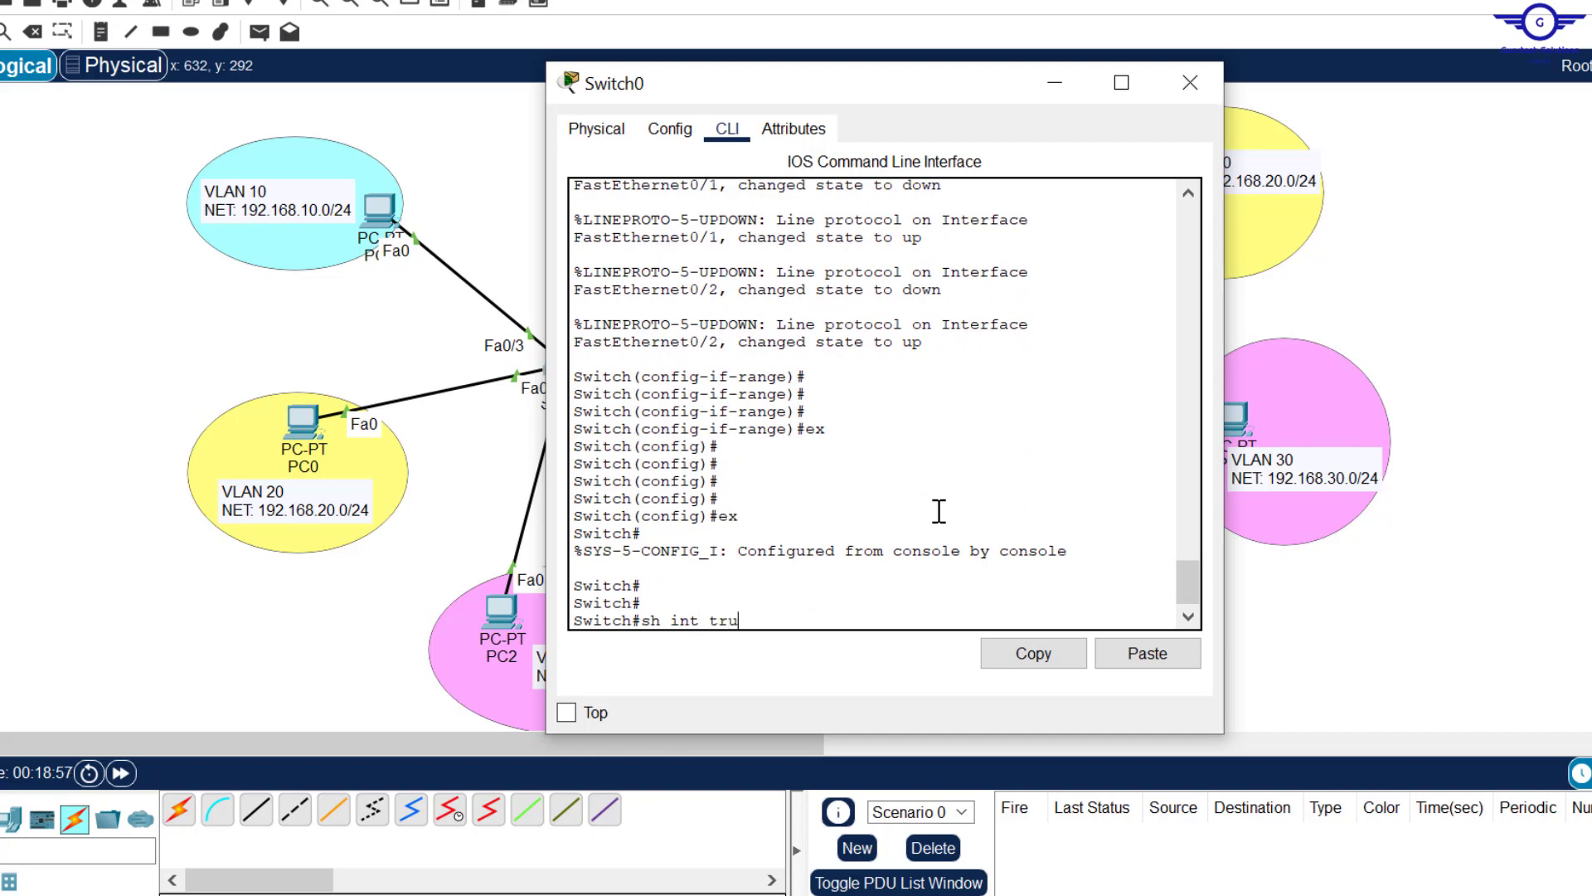
# Display Switch0's trunk interfaces with sh int trunk, widen the window, highlight the allowed and active VLANs, and close the switch window.
pyautogui.write('sh int trunk')
pyautogui.press('Return')
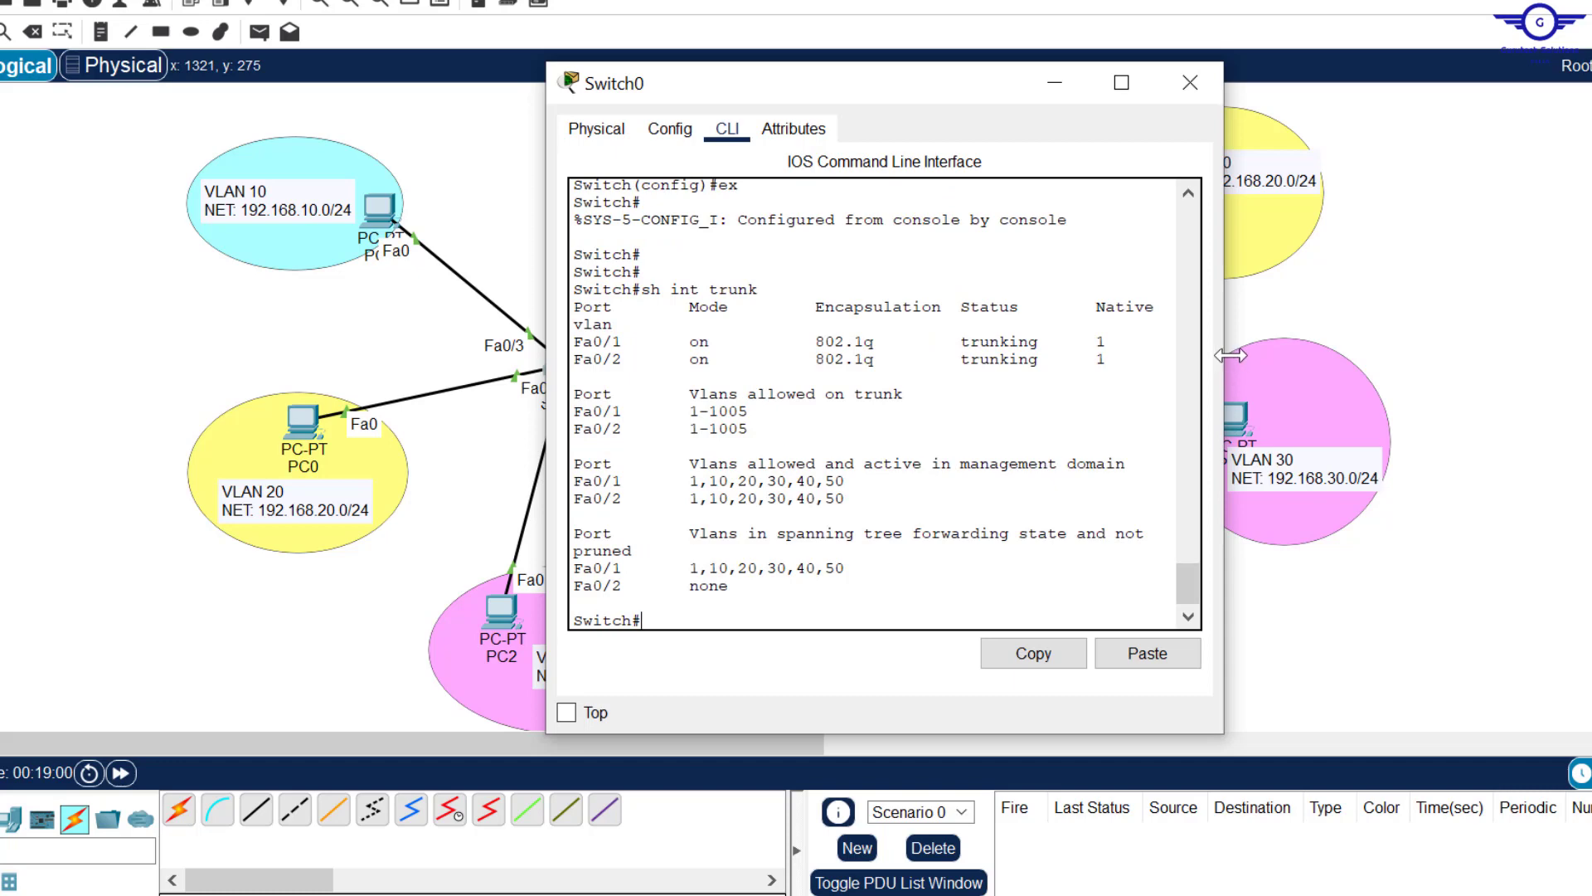
pyautogui.moveTo(1225, 361); pyautogui.dragTo(1582, 362)
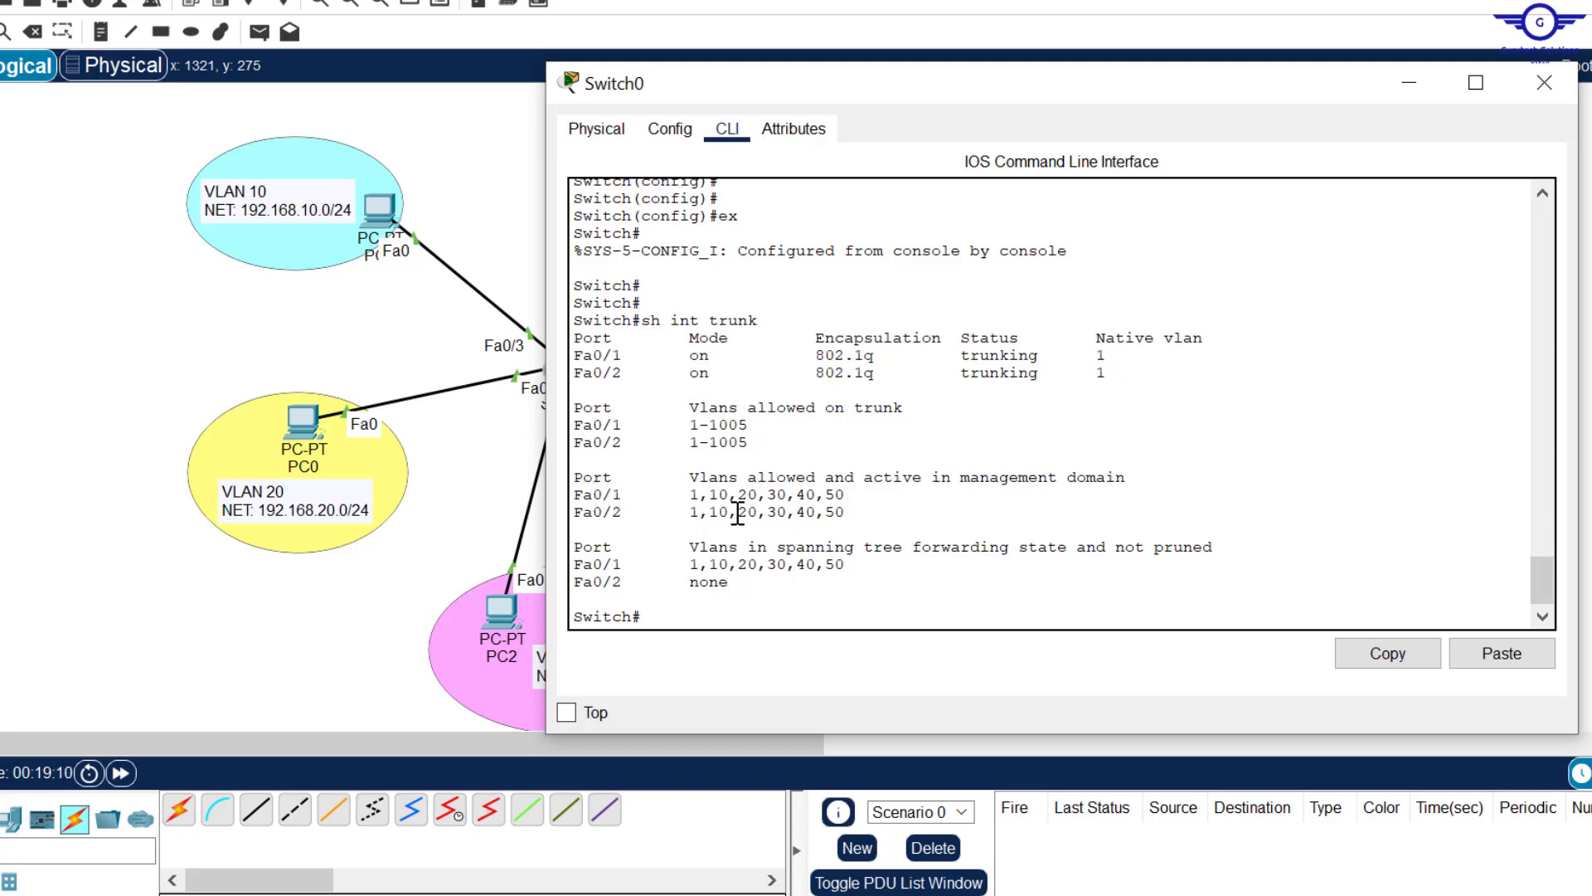
pyautogui.moveTo(854, 510); pyautogui.dragTo(702, 500)
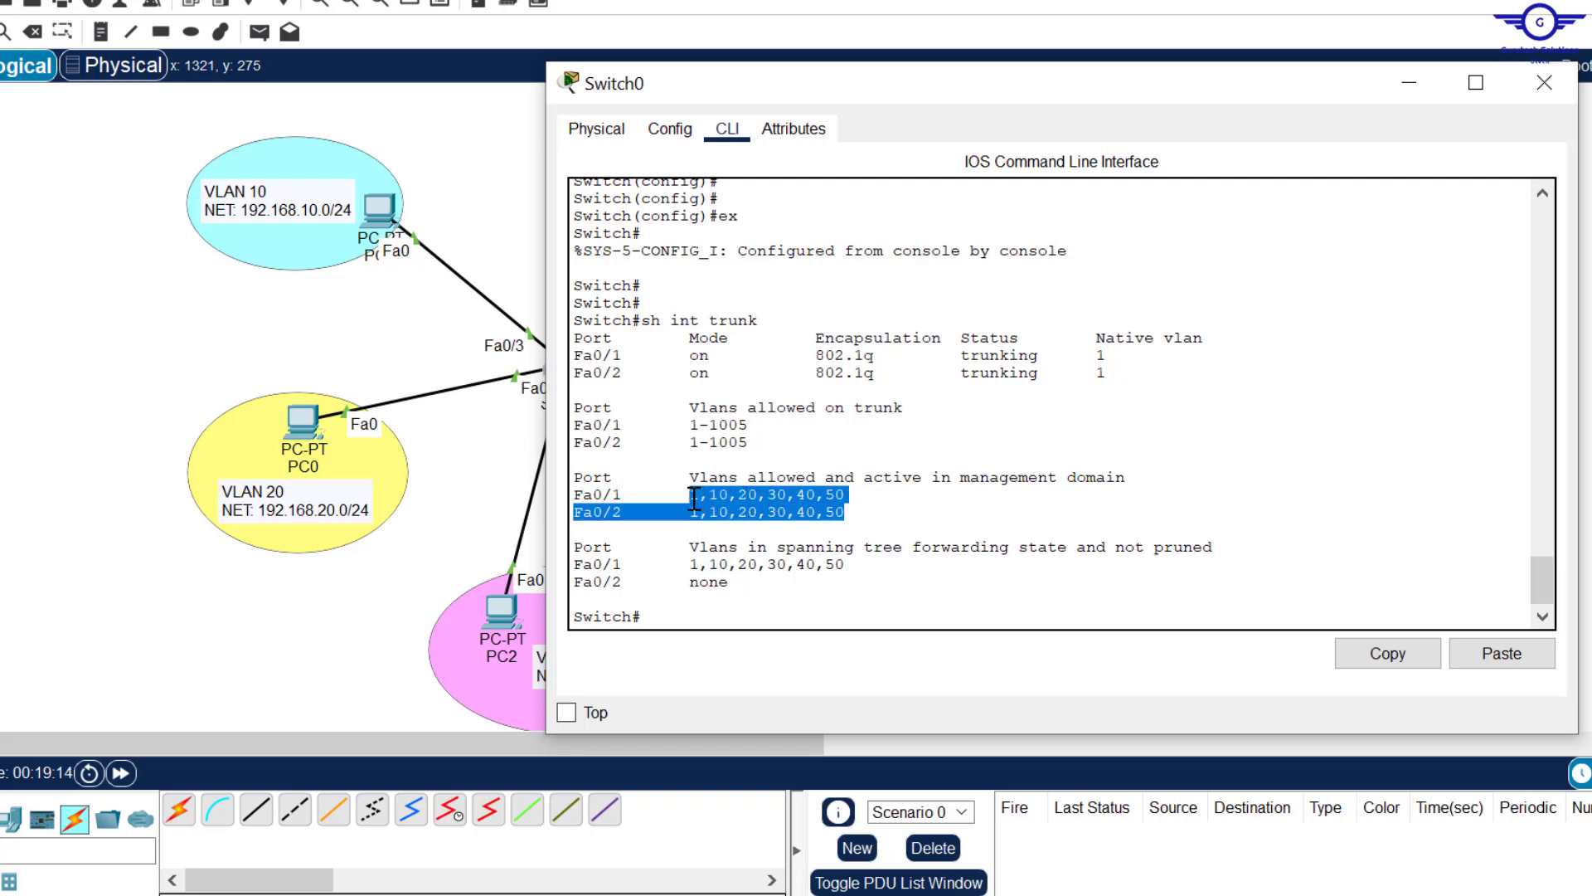
pyautogui.click(1545, 82)
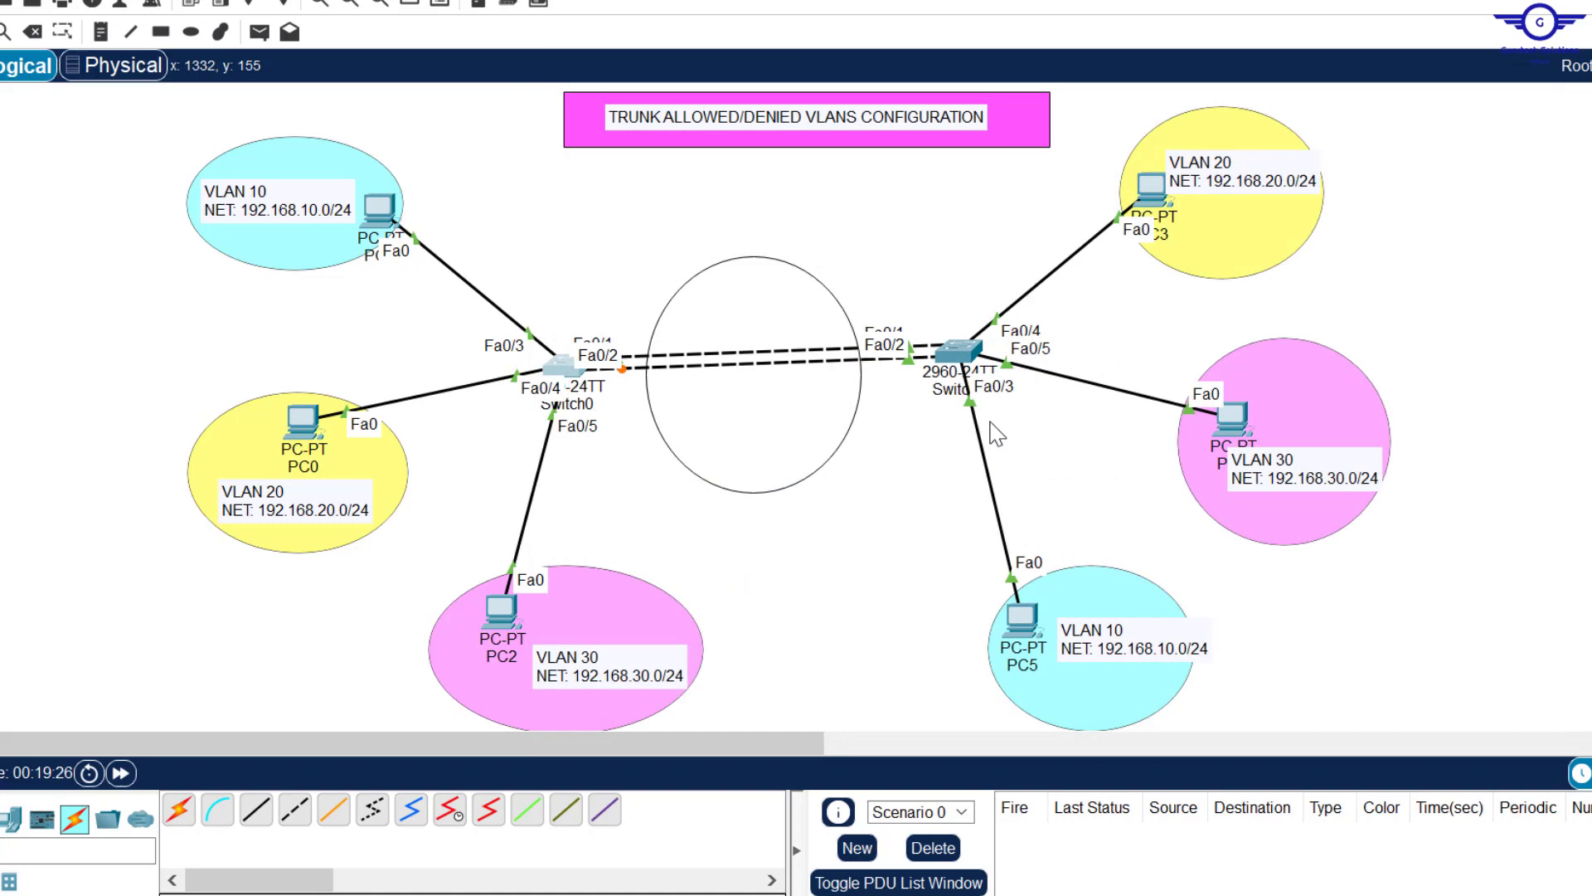
# Open Switch1's command line and end the interface range configuration to return to privileged EXEC mode.
pyautogui.click(962, 356)
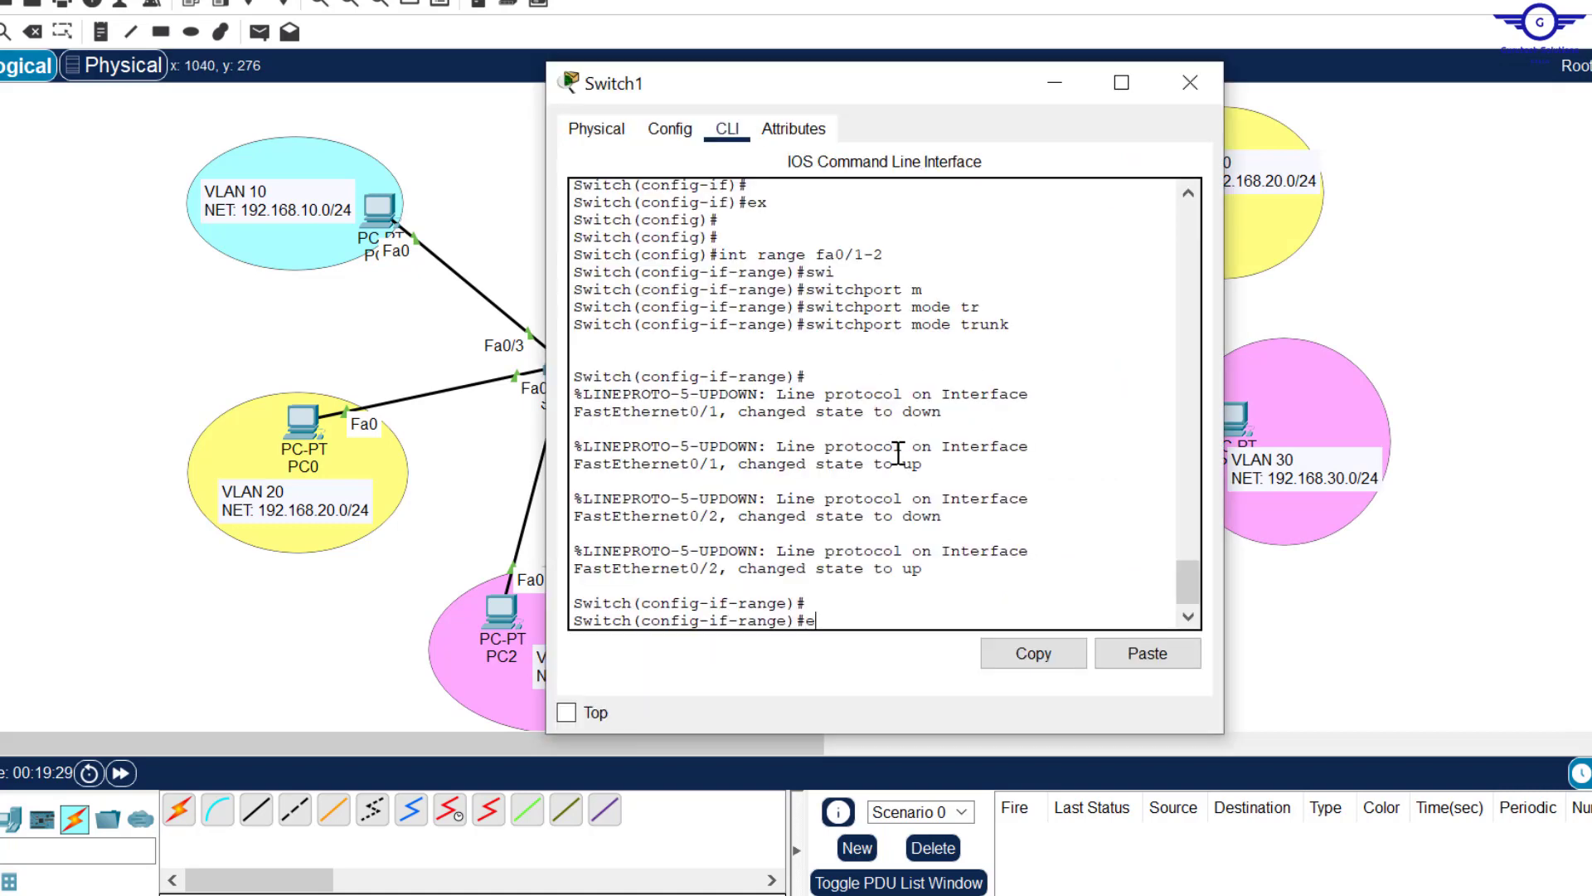
pyautogui.write('end')
pyautogui.press('Return')
pyautogui.press('Return')
pyautogui.press('Return')
pyautogui.press('Return')
pyautogui.press('Return')
# Display Switch1's trunk interfaces with sh int trunk and highlight the allowed and active VLANs of Fa0/1 and Fa0/2.
pyautogui.write('sh int')
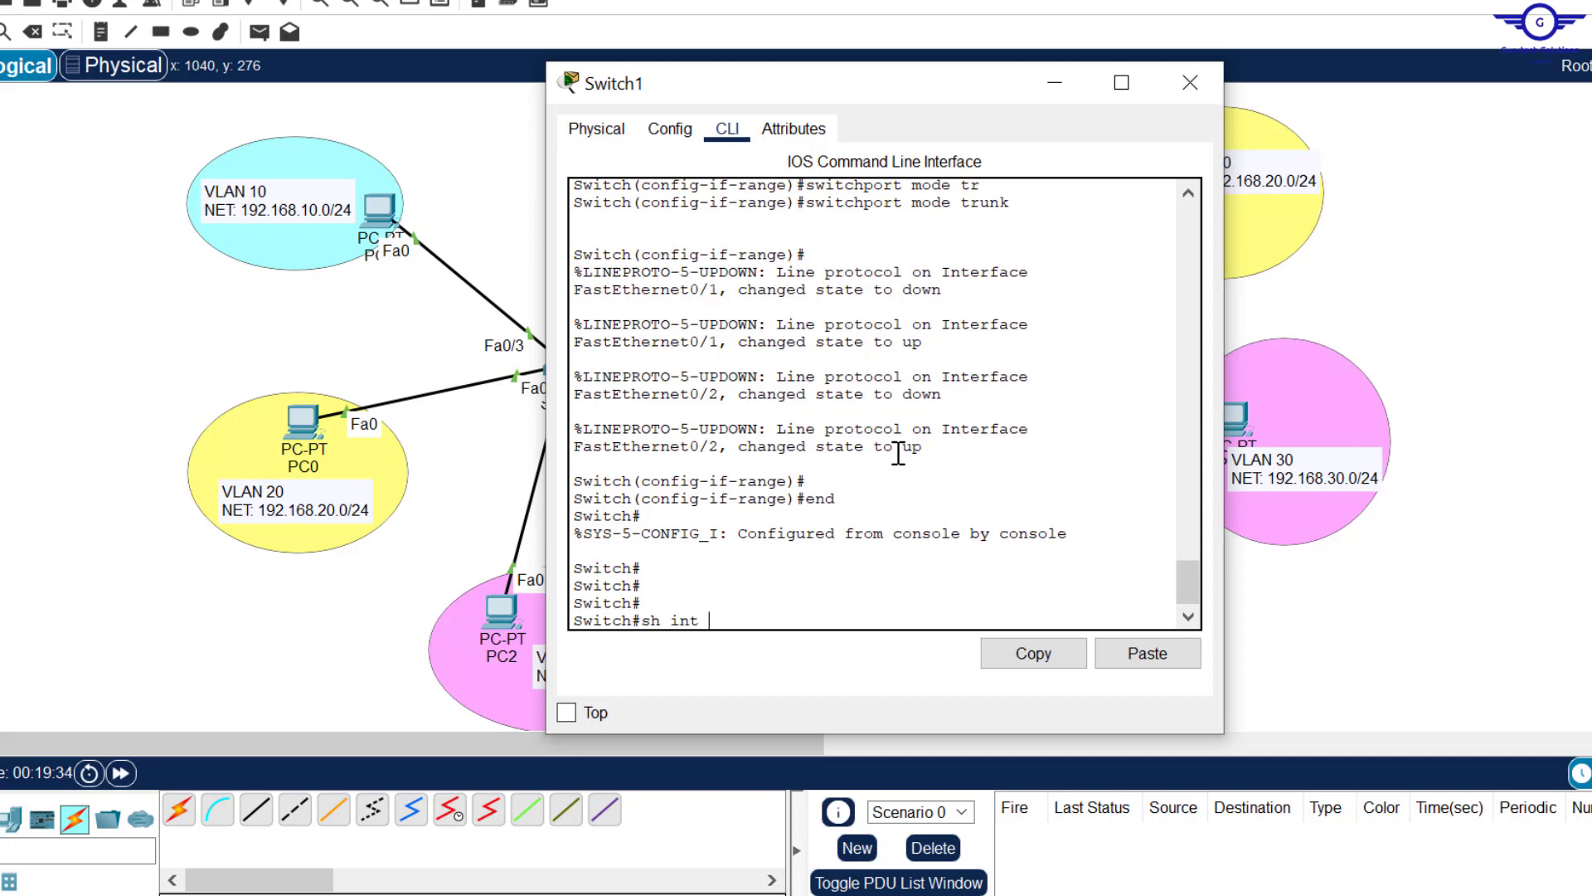
pyautogui.write('trun')
pyautogui.press('Tab')
pyautogui.press('Return')
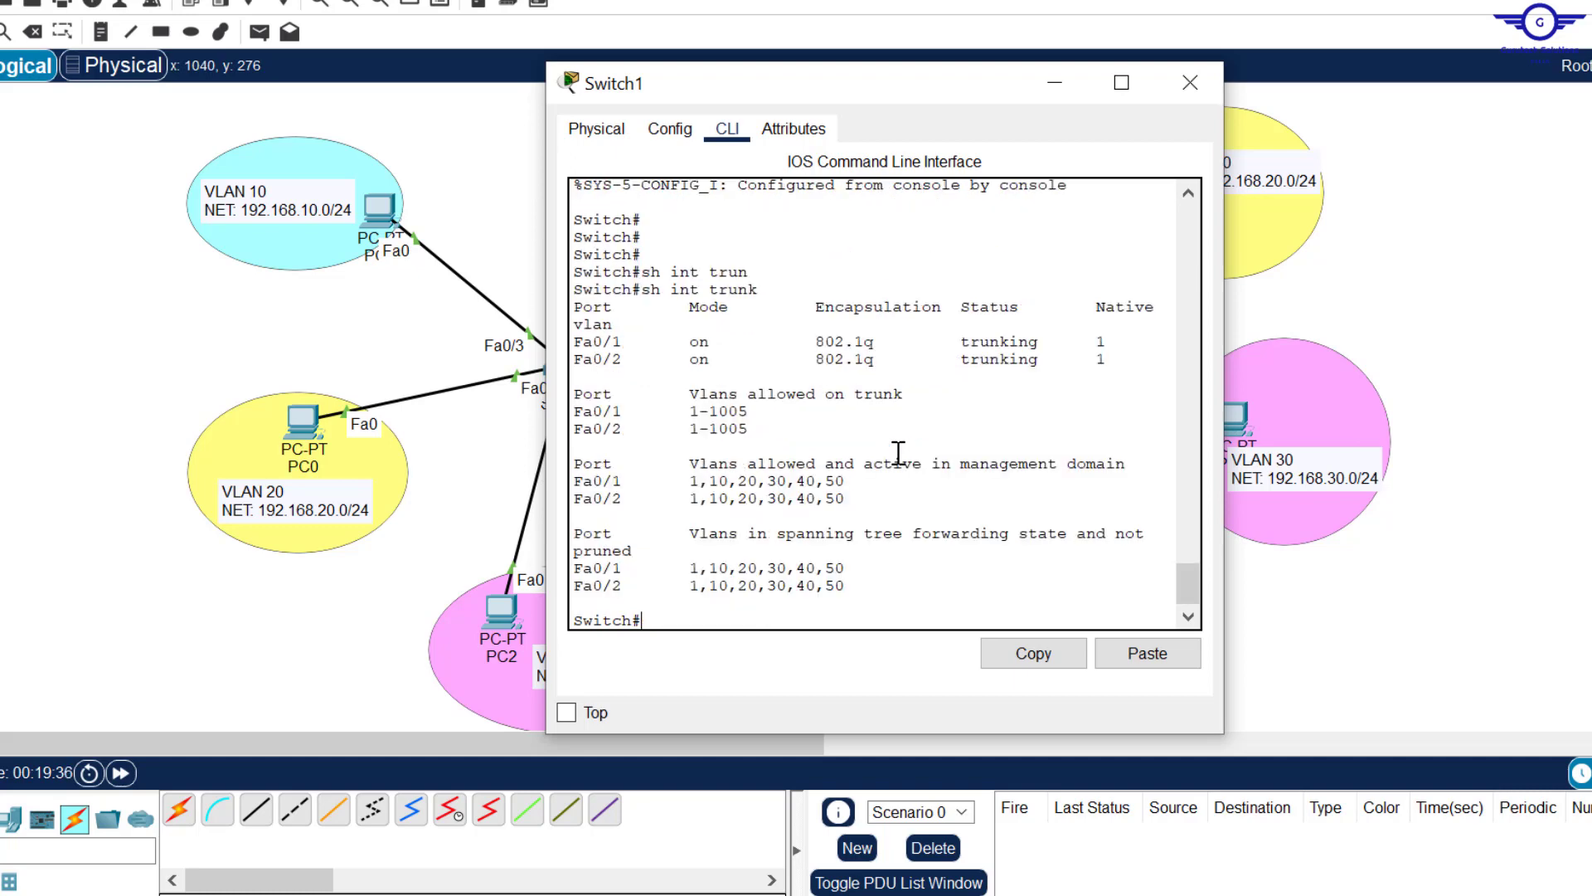
pyautogui.moveTo(848, 501); pyautogui.dragTo(565, 490)
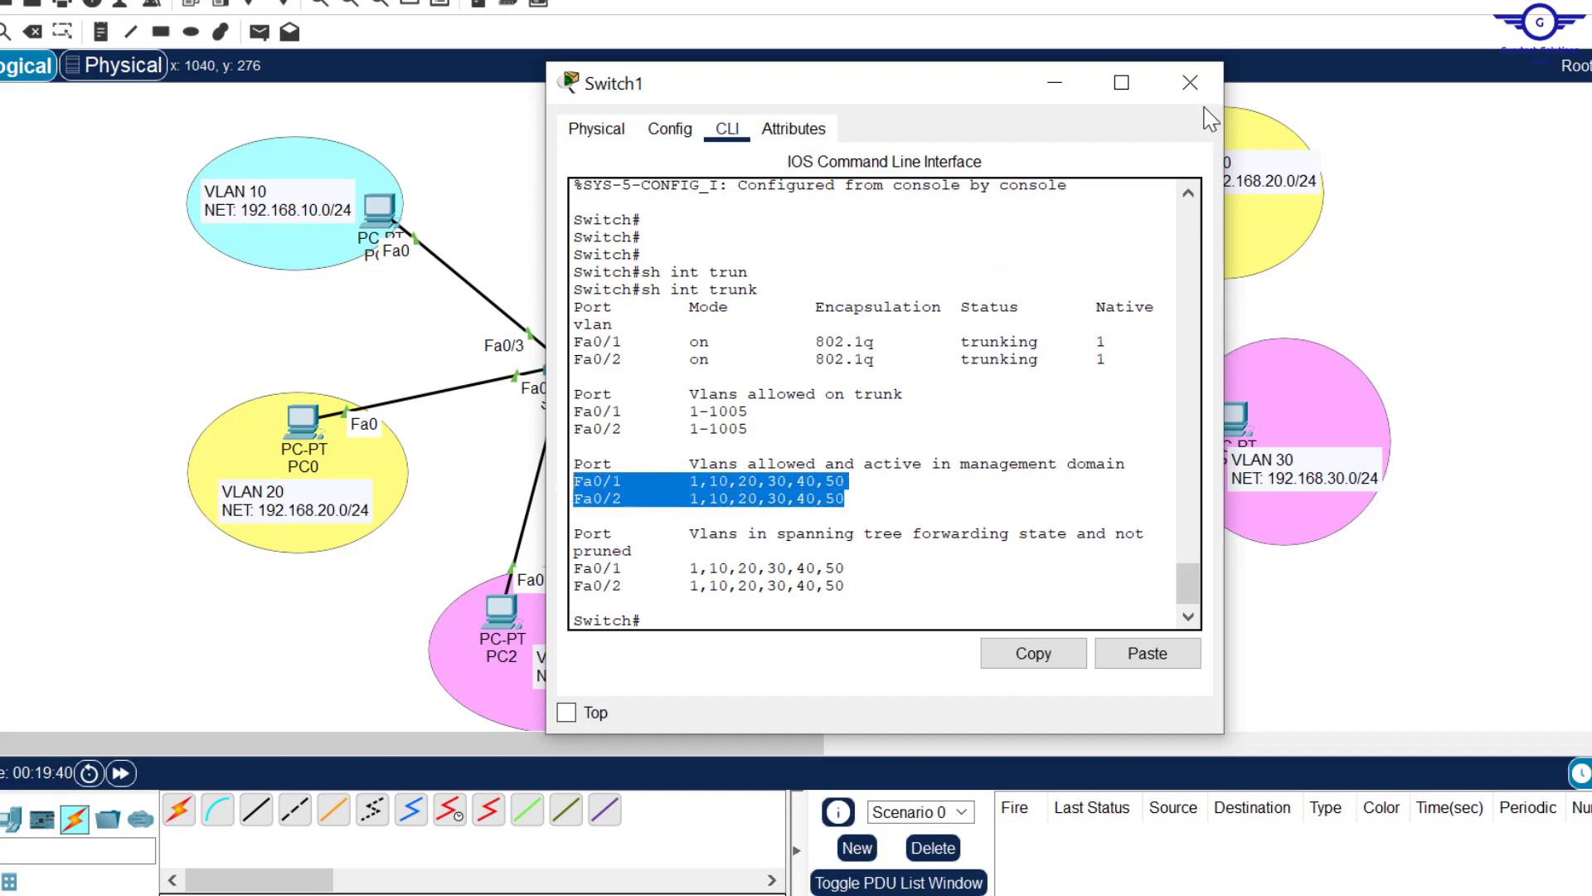
# Switch to Notepad, highlight the task about denying or allowing certain VLANs, and return to Packet Tracer to close the Switch1 window.
pyautogui.hotkey('alt', 'Tab')
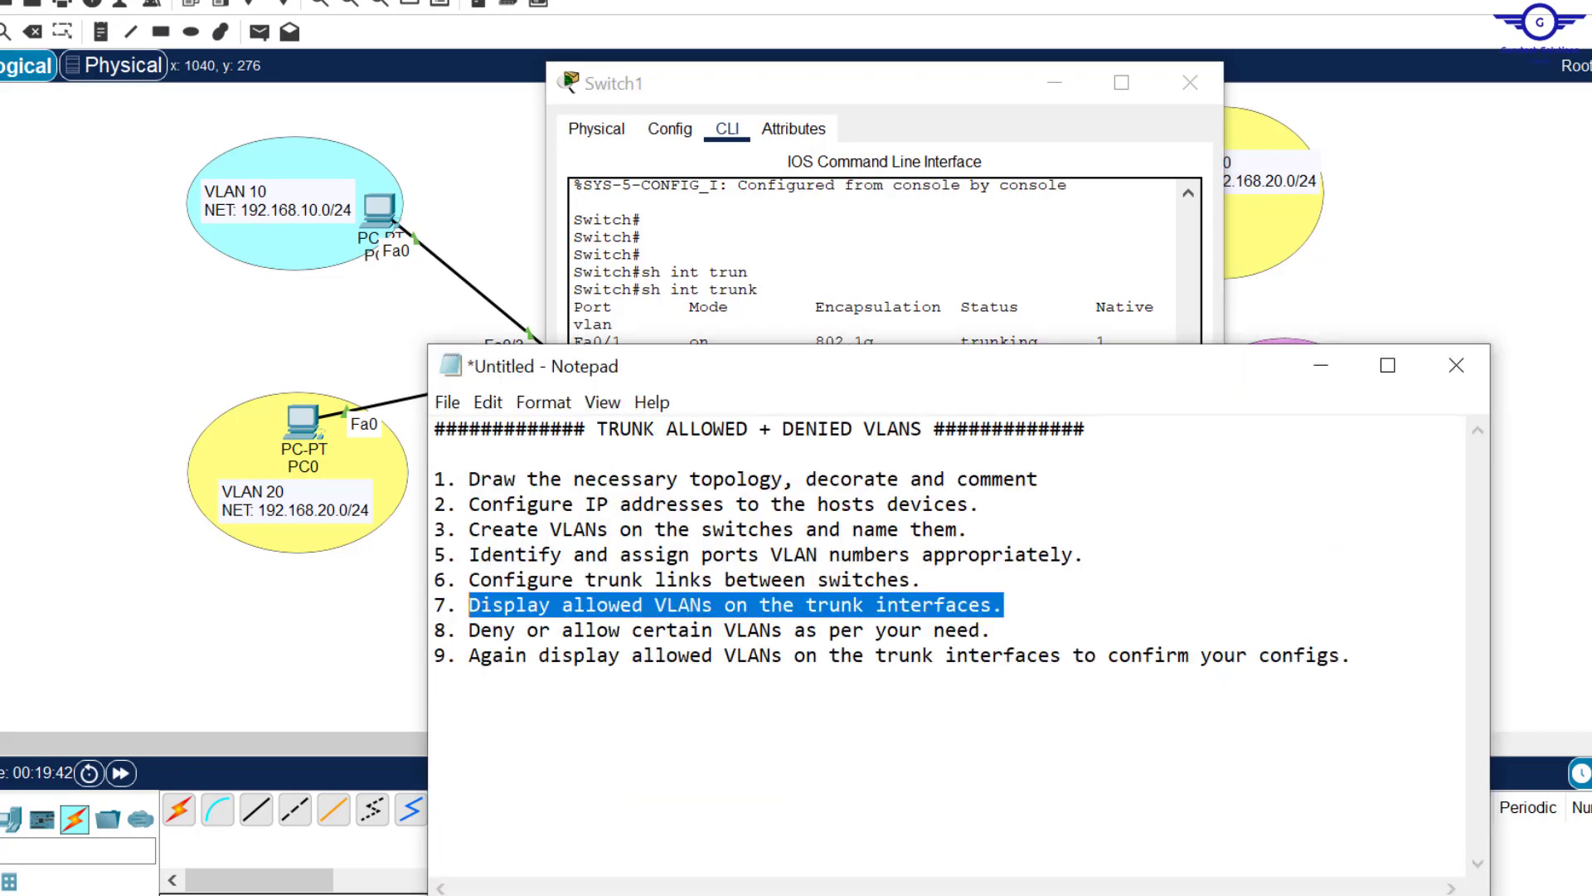
pyautogui.moveTo(468, 630); pyautogui.dragTo(1014, 636)
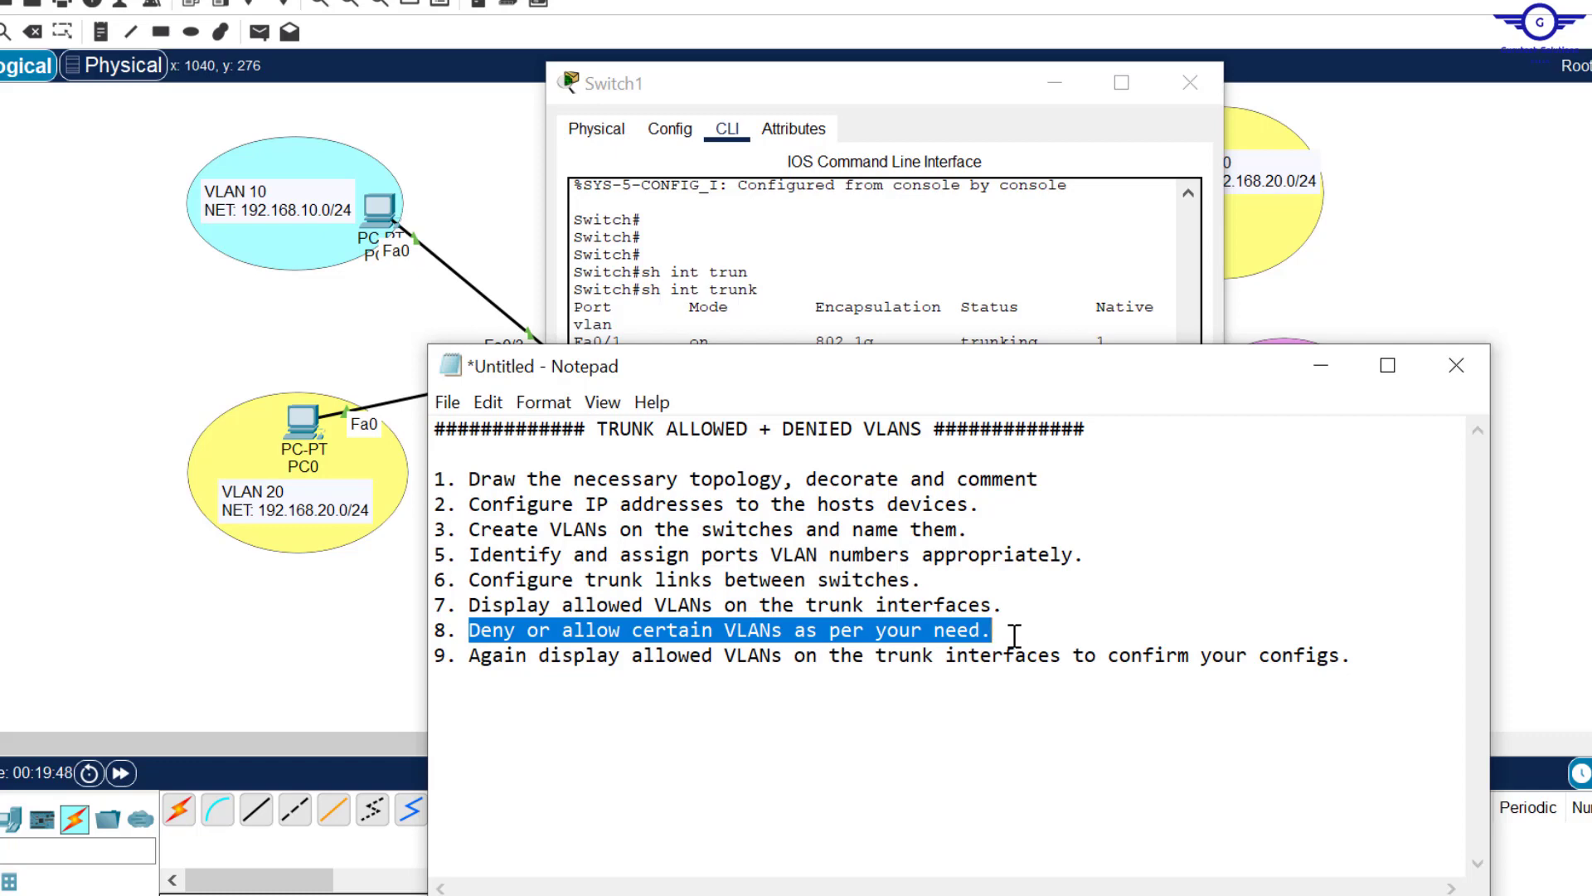
pyautogui.click(1205, 76)
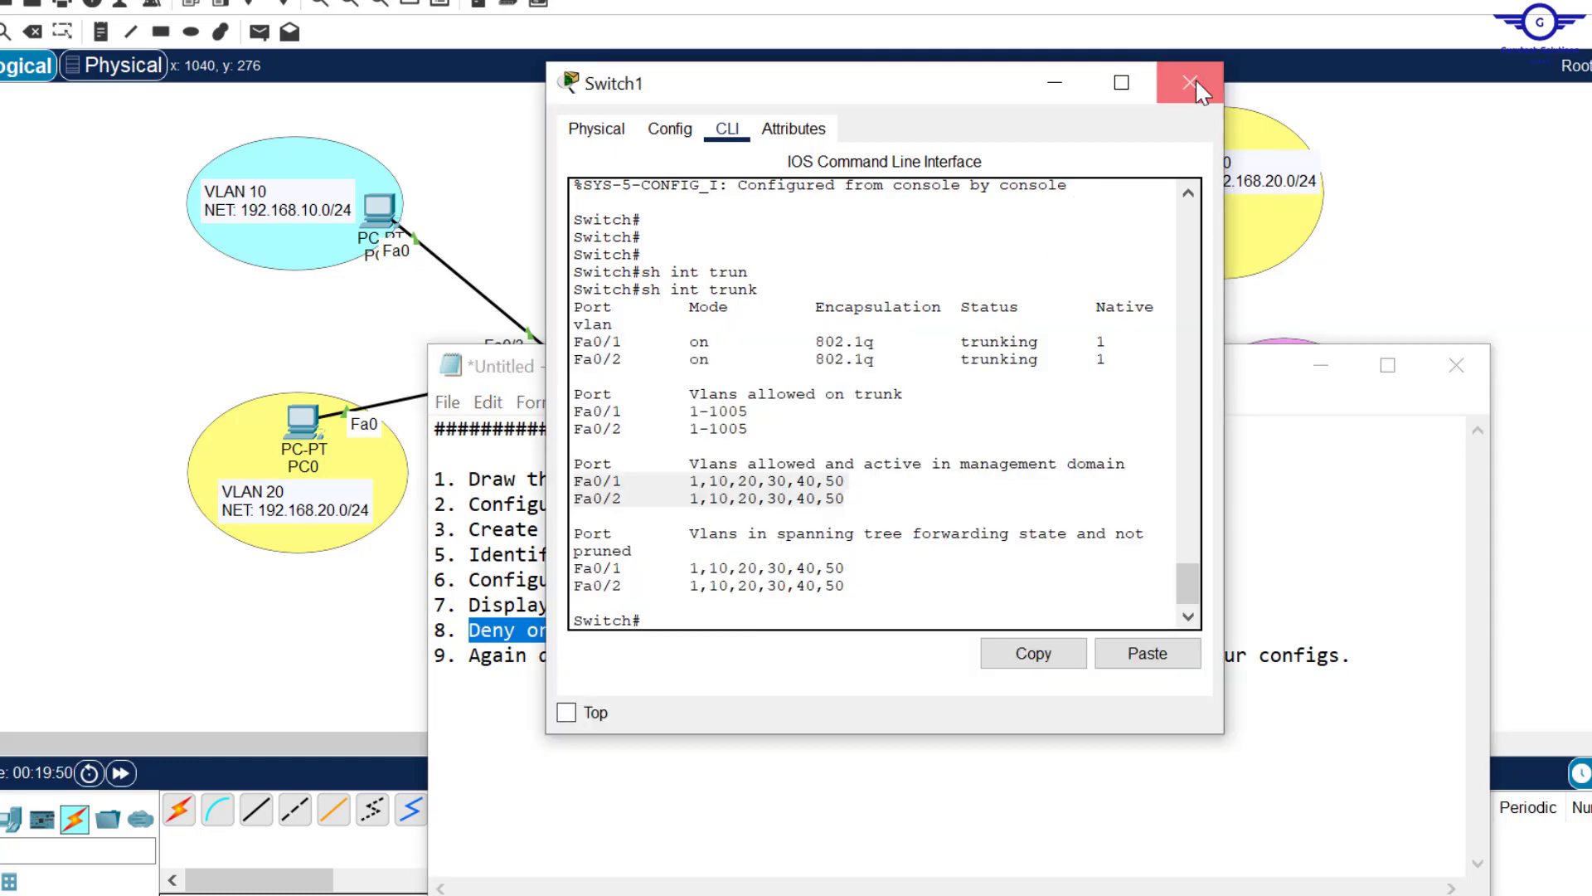
pyautogui.click(1196, 78)
pyautogui.click(1572, 195)
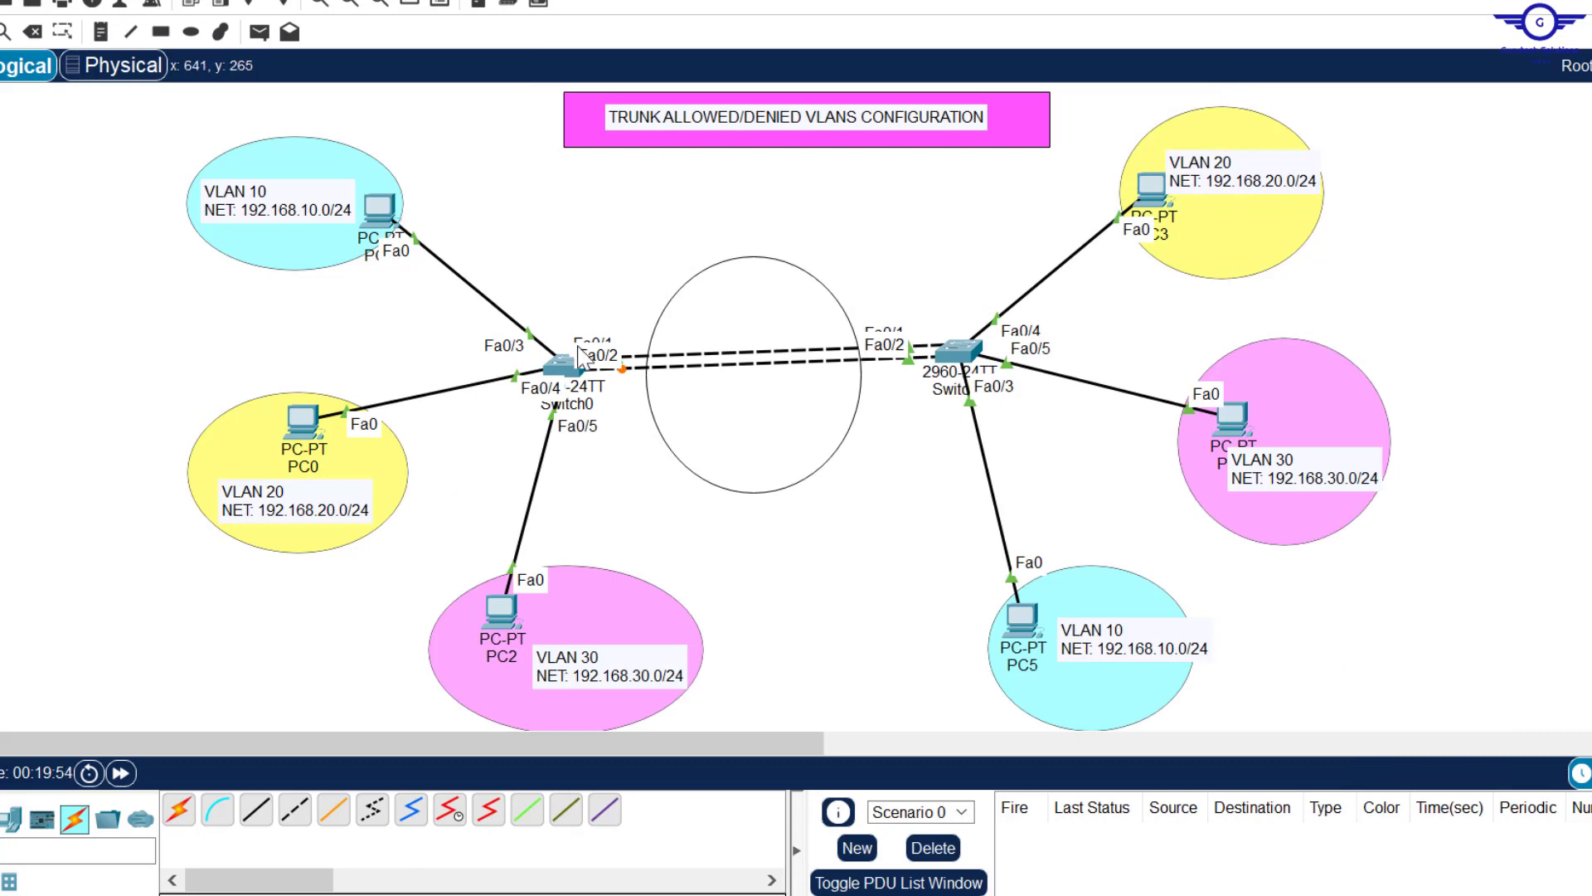
# Open Switch0's command line and highlight VLANs 40 and 50 in Fa0/2's allowed and active list.
pyautogui.click(564, 373)
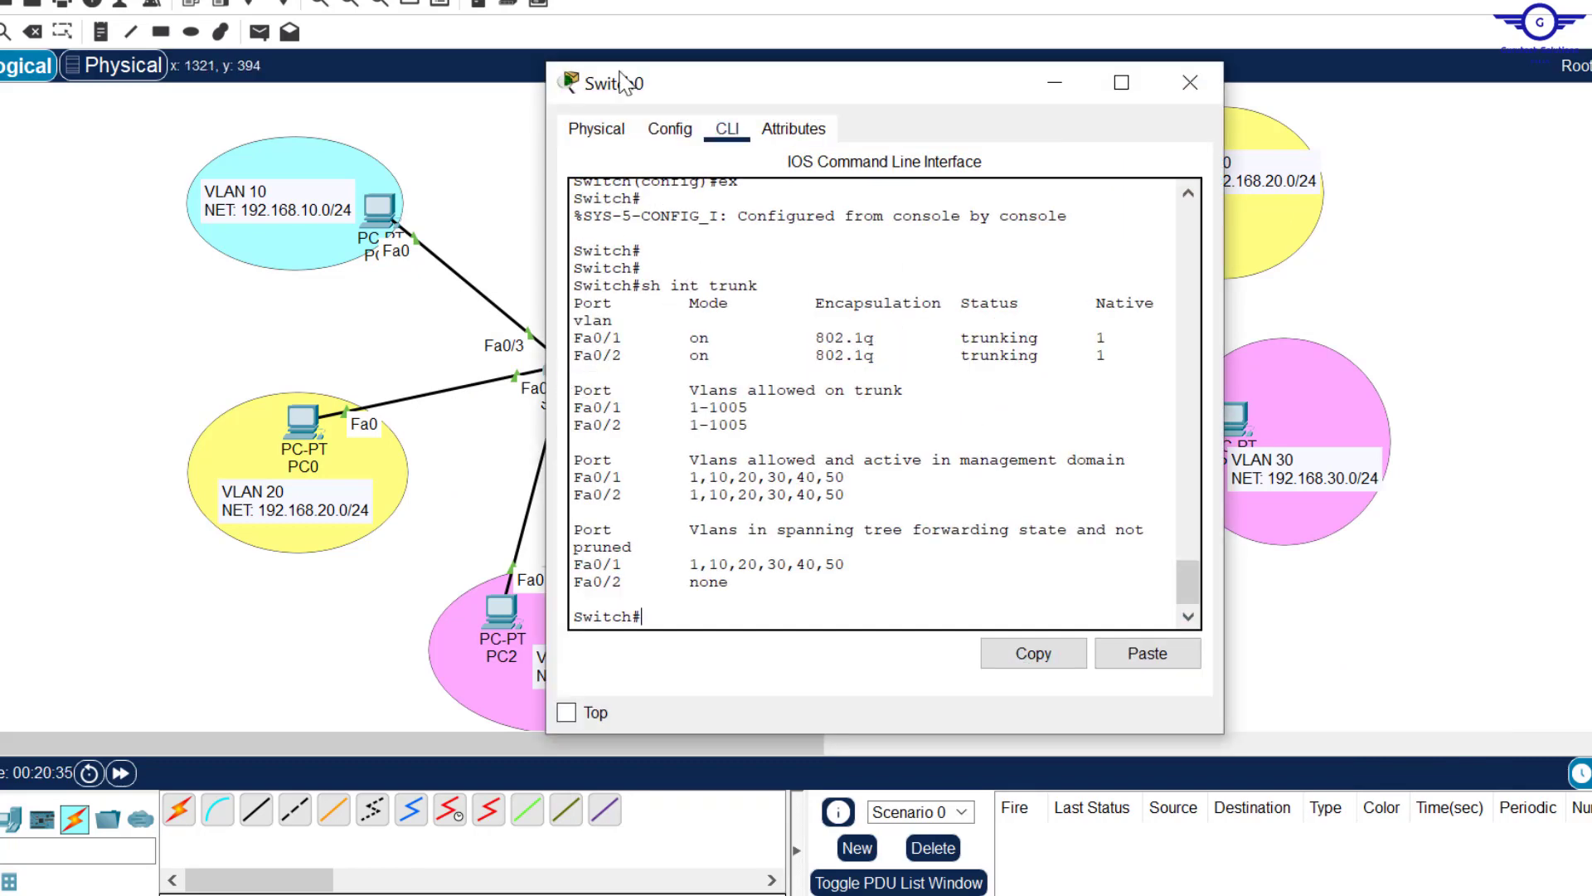
pyautogui.click(485, 136)
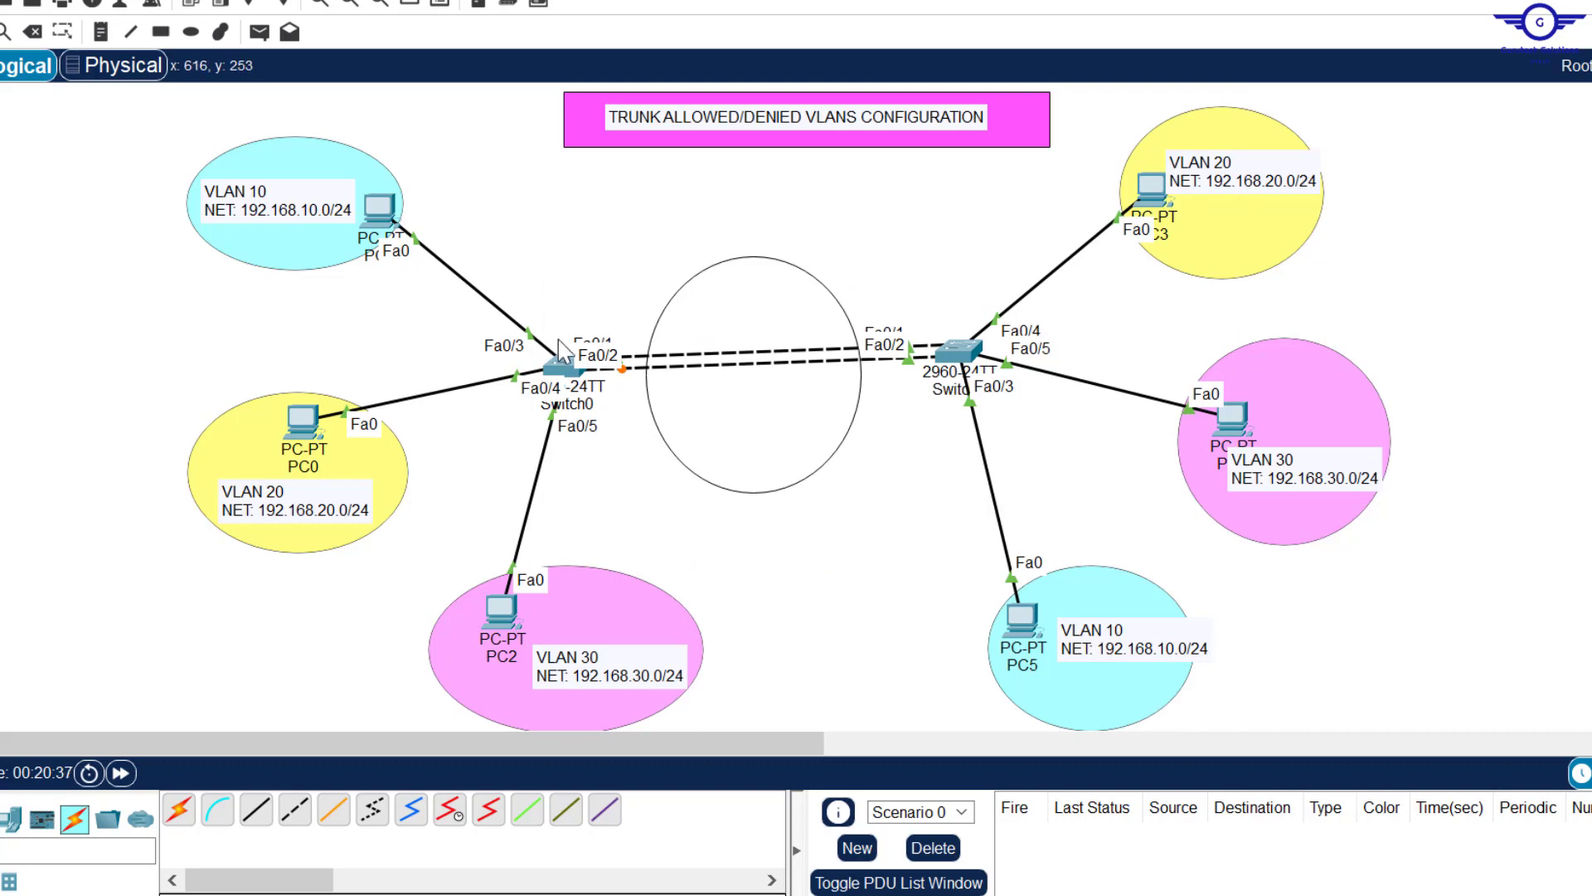
pyautogui.click(564, 373)
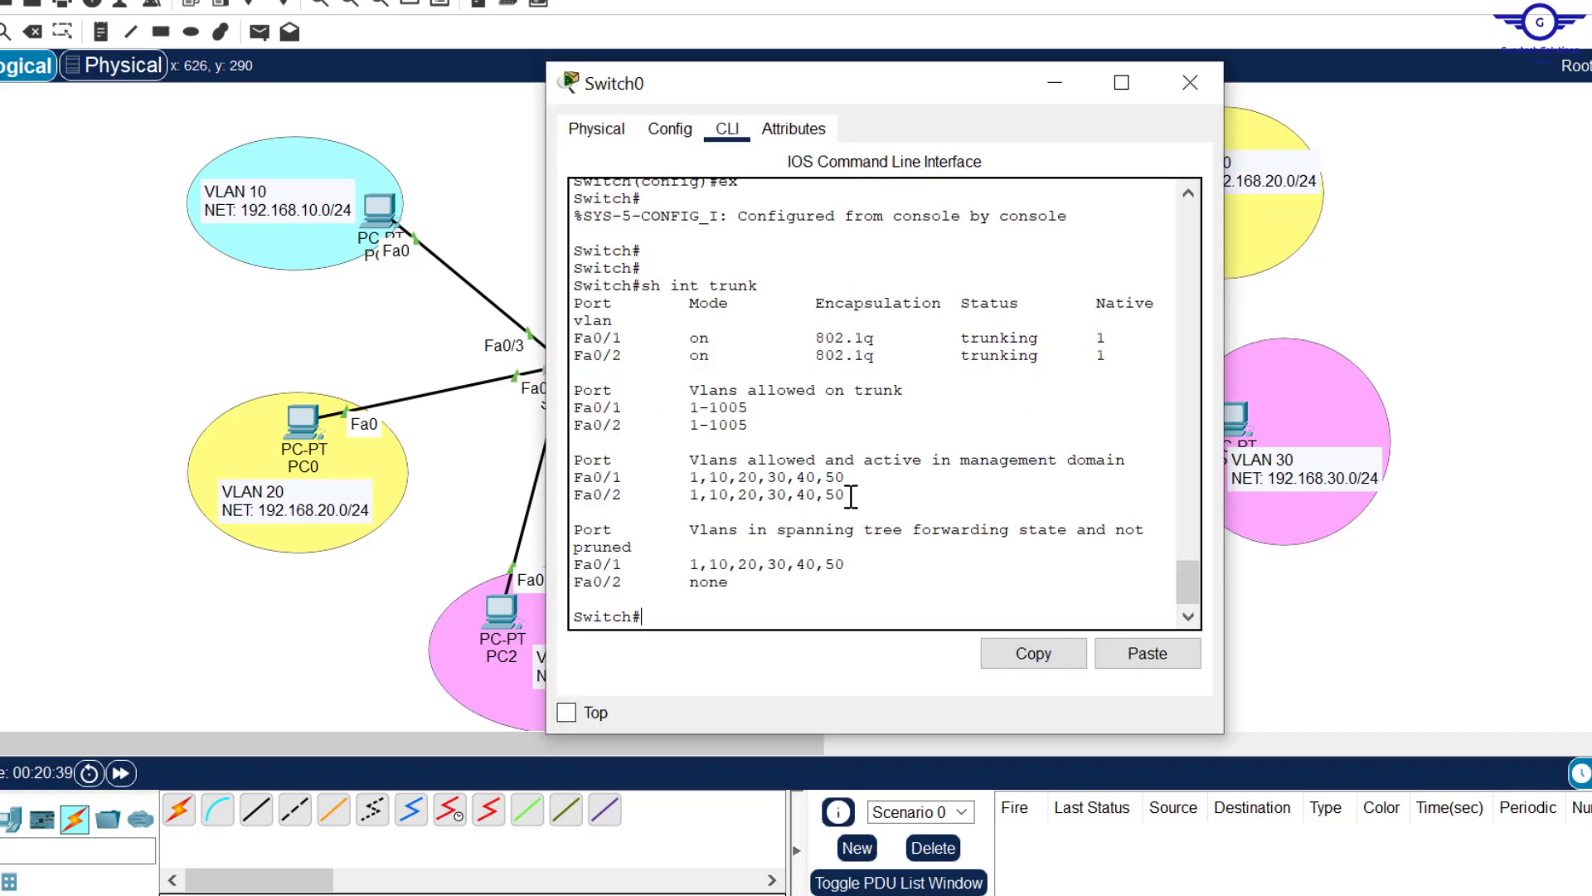
pyautogui.moveTo(836, 495); pyautogui.dragTo(804, 501)
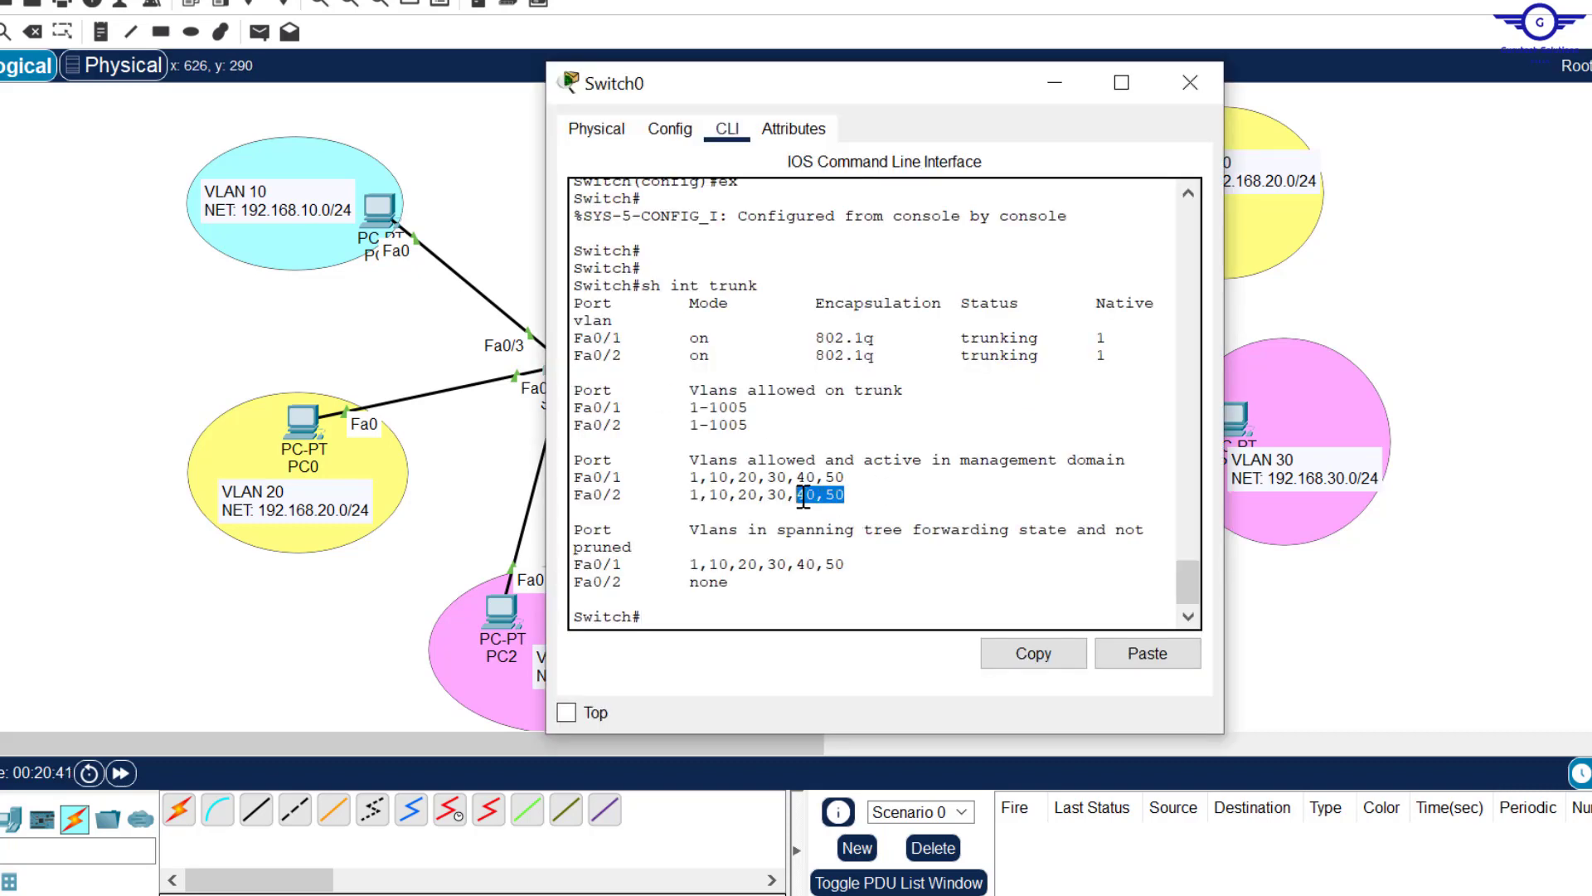
# Enter global configuration mode on Switch0 with conf t.
pyautogui.click(768, 569)
pyautogui.write('conf t')
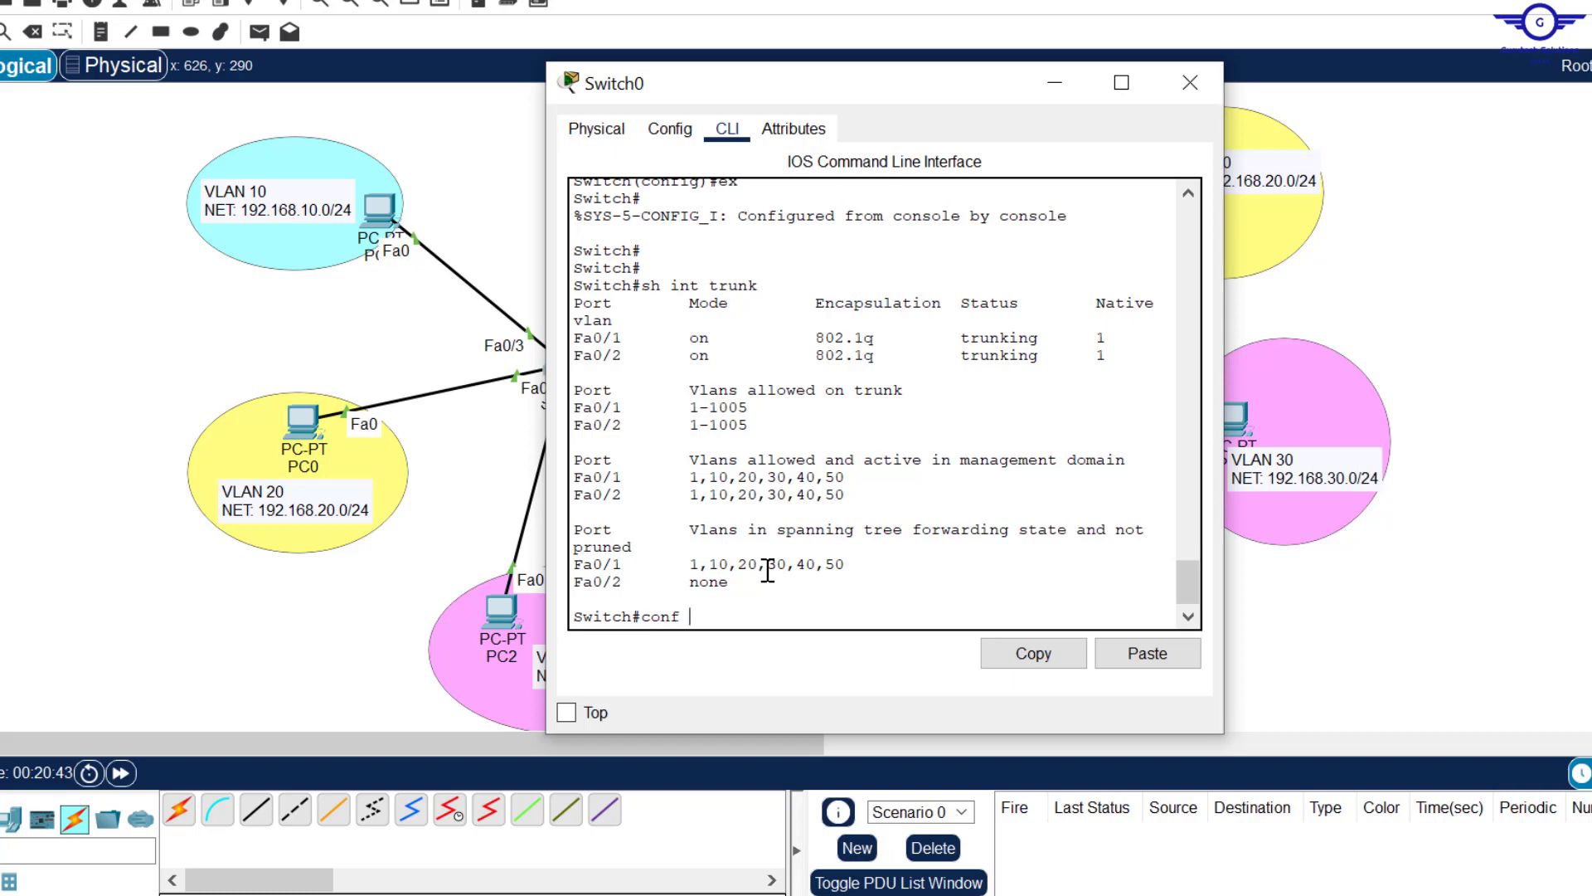
pyautogui.press('Return')
pyautogui.press('Return')
pyautogui.press('Return')
pyautogui.press('Return')
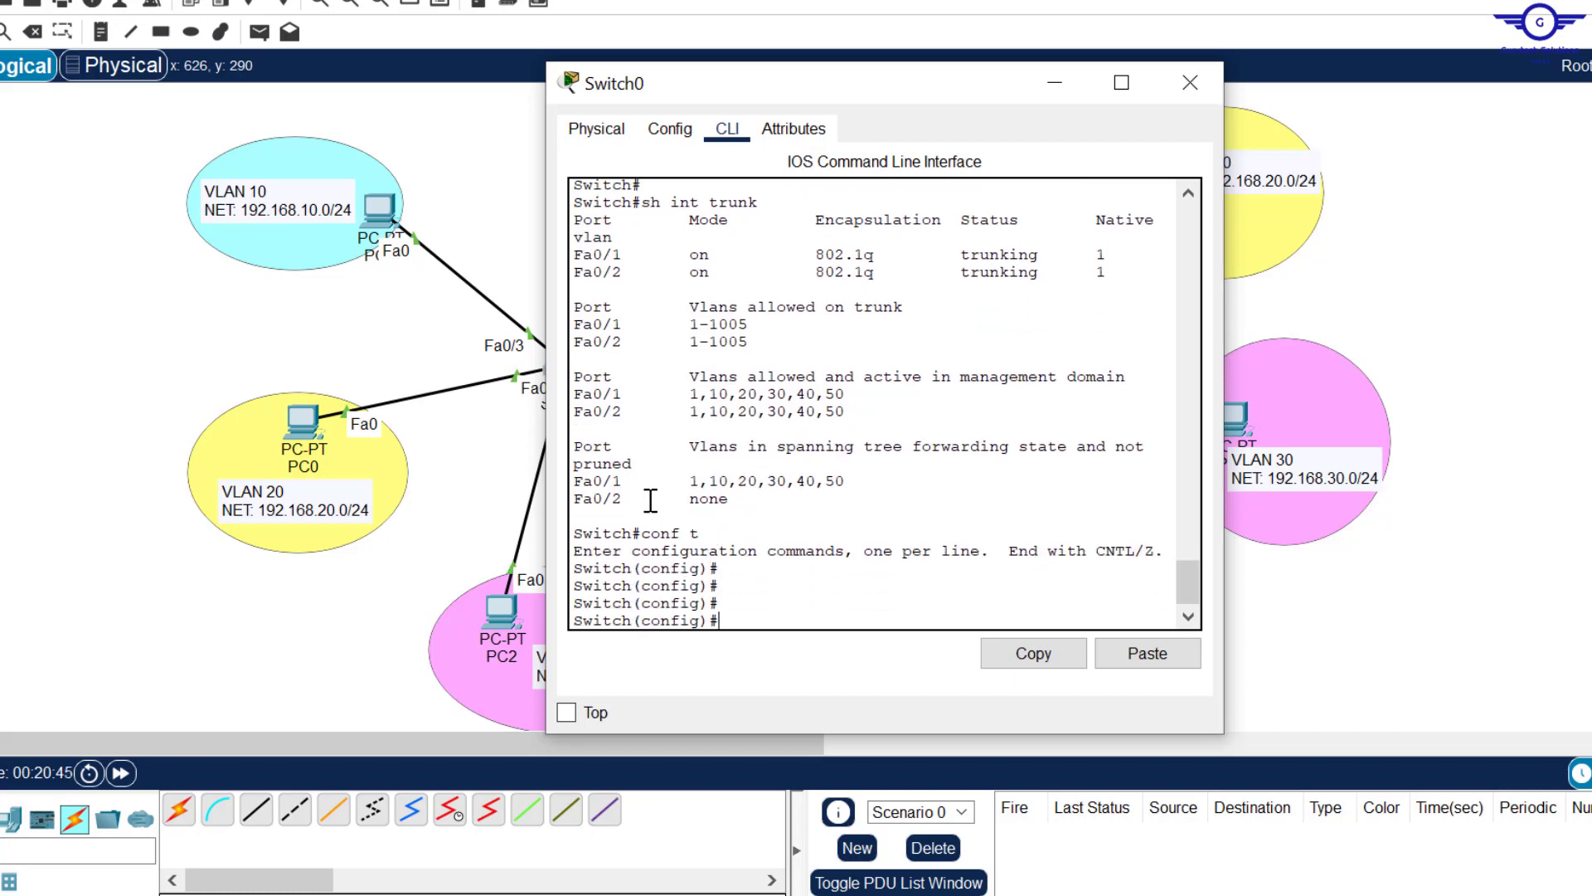
# Enter configuration of the trunk interface range fa0/1-2 on Switch0.
pyautogui.moveTo(626, 413); pyautogui.dragTo(583, 401)
pyautogui.click(582, 401)
pyautogui.write('int range fa0/1')
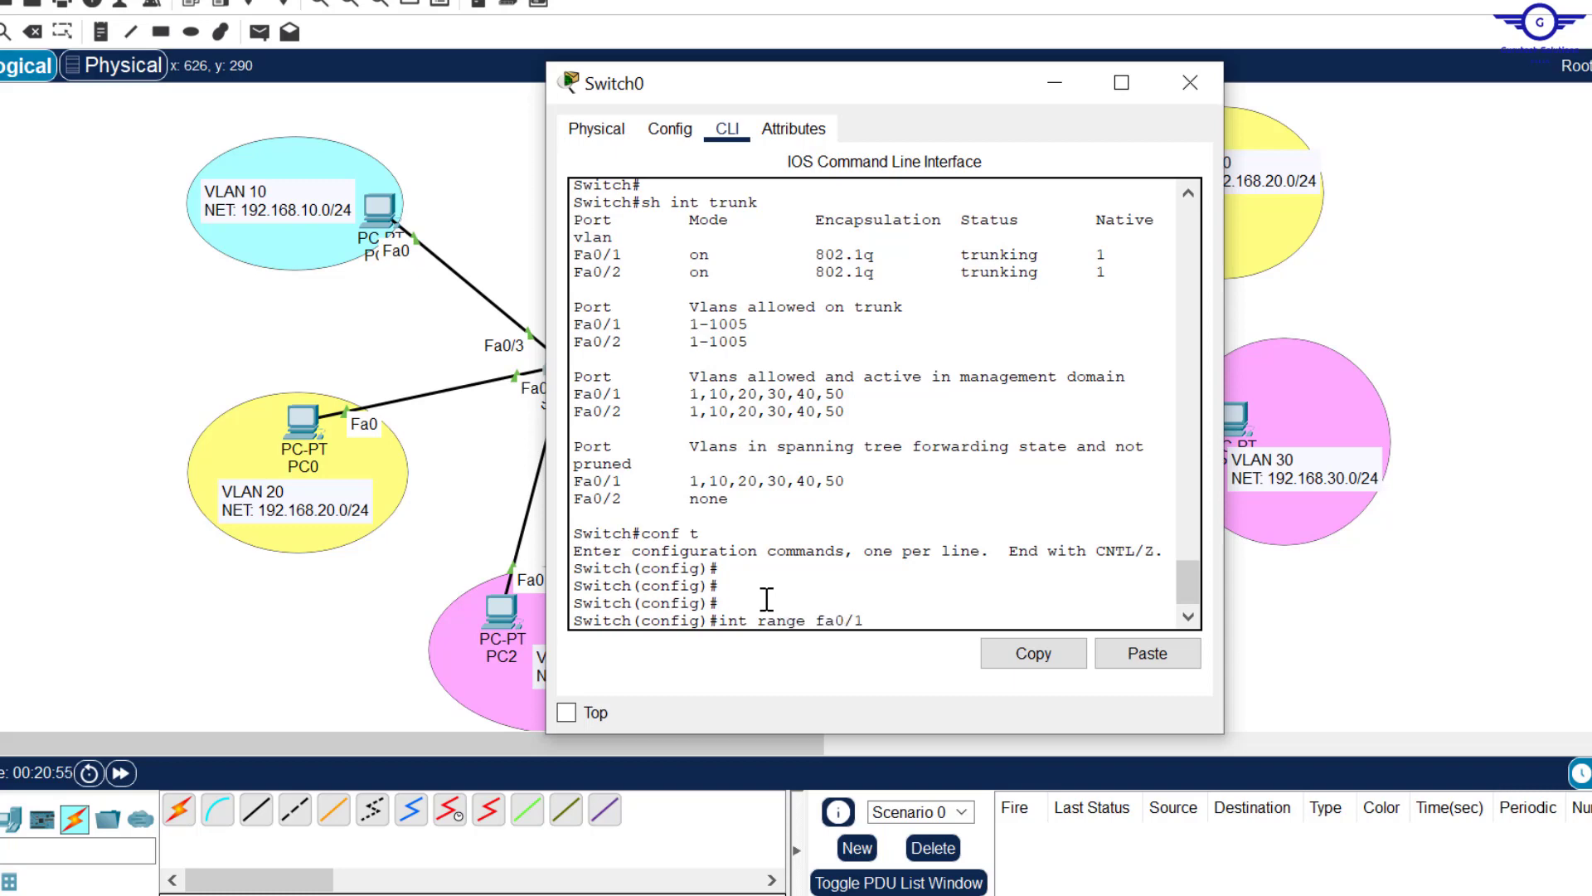
pyautogui.write('-2')
pyautogui.press('Return')
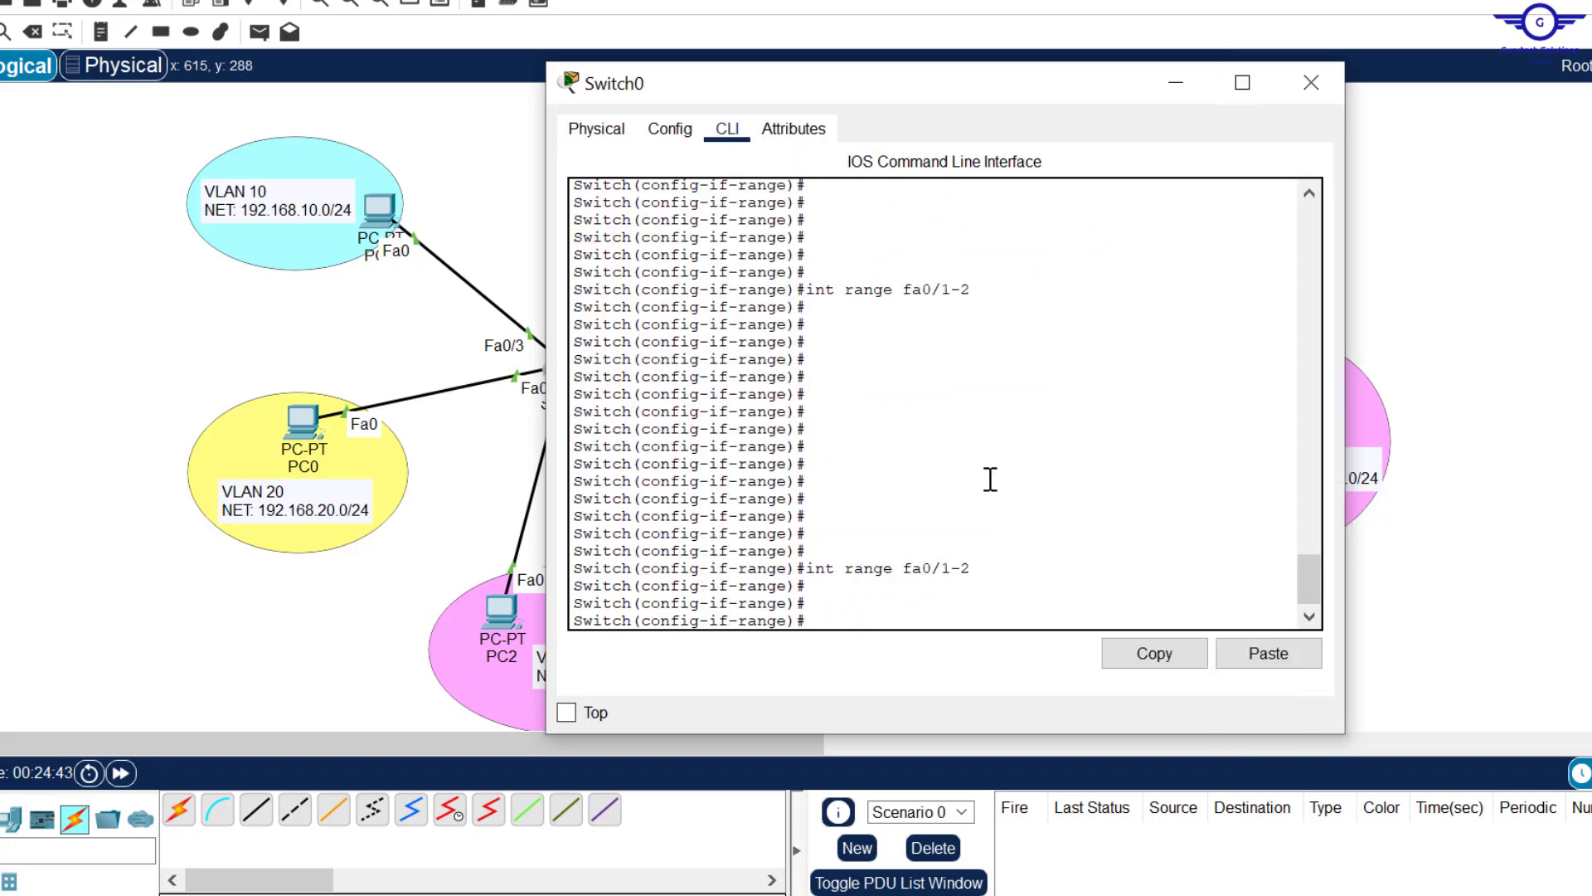
pyautogui.press('Return')
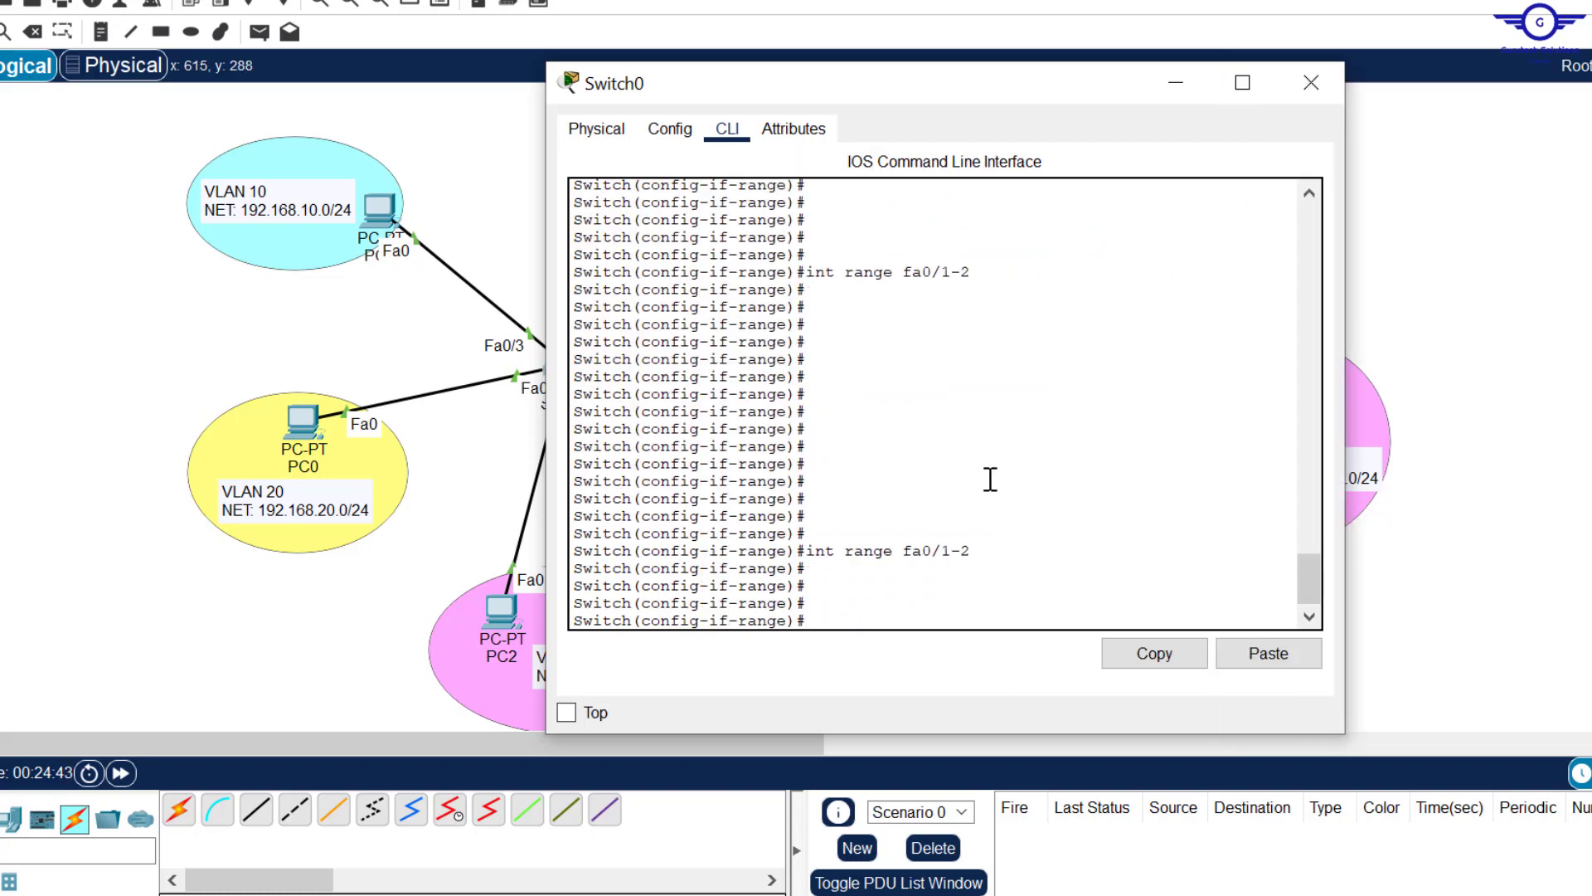
pyautogui.press('Up')
pyautogui.press('Return')
pyautogui.press('Return')
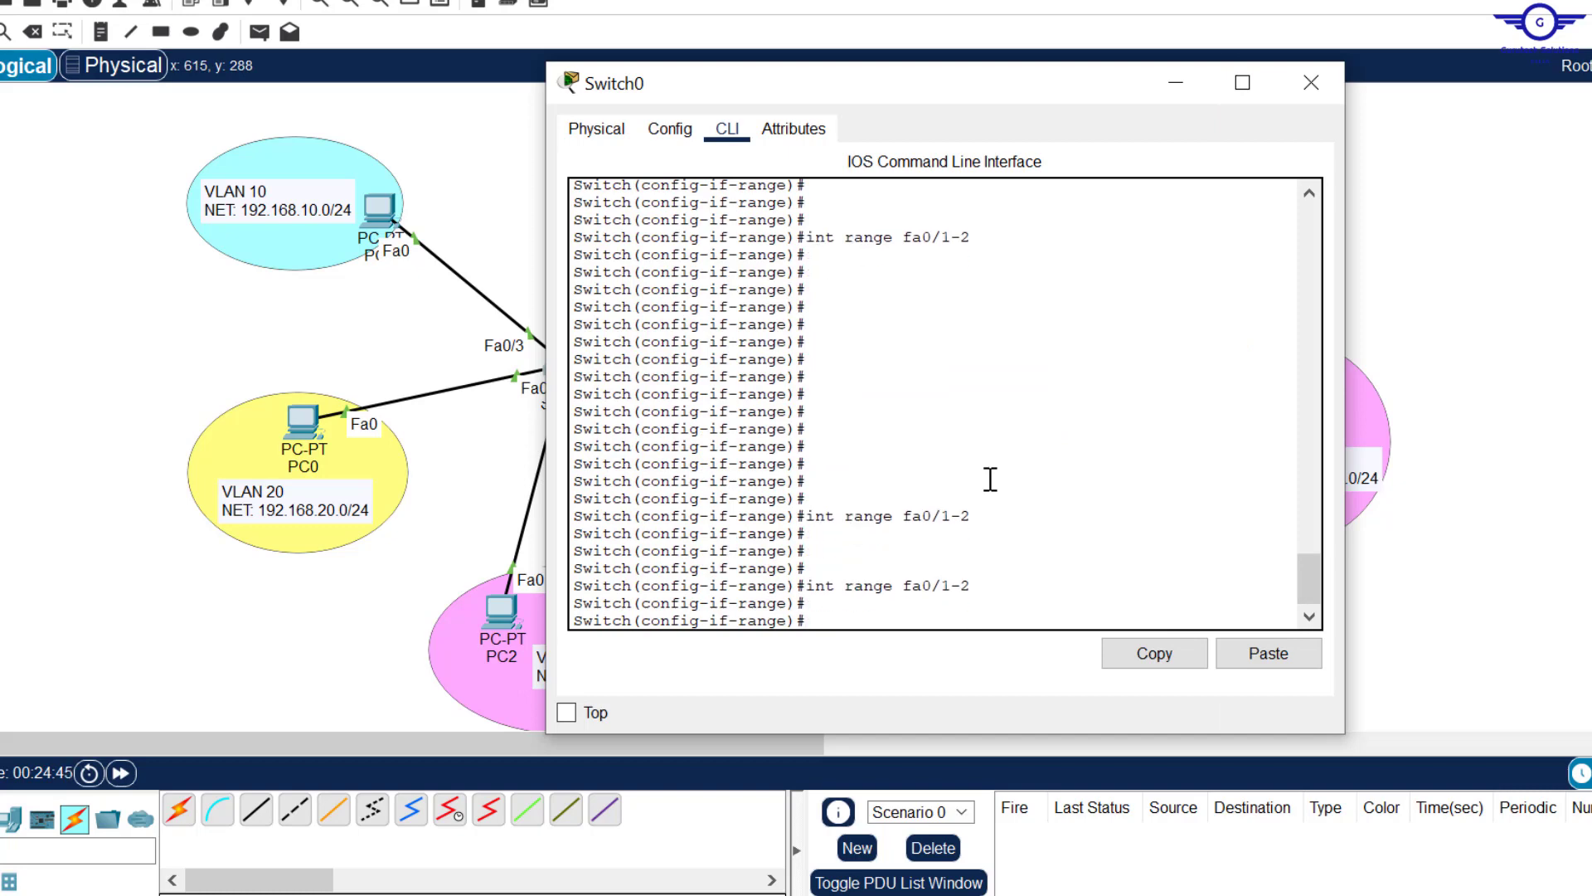
# Allow all VLANs except 50 on Switch0's trunk range using switchport trunk allowed vlan except 50.
pyautogui.write('swit')
pyautogui.press('Tab')
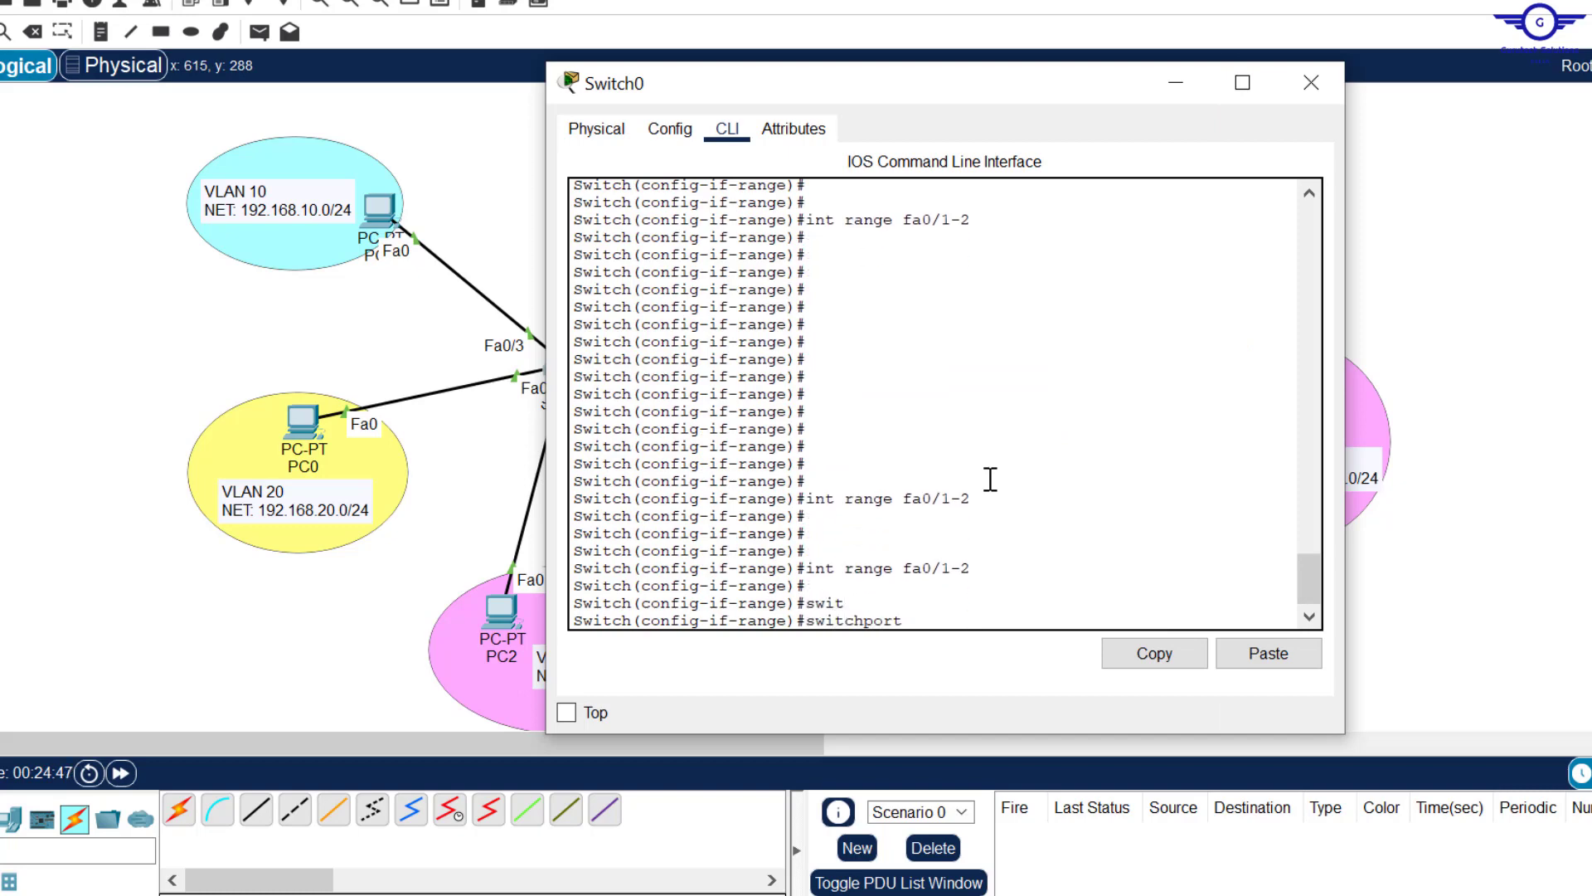
pyautogui.write('tr')
pyautogui.press('Tab')
pyautogui.write('a')
pyautogui.press('Tab')
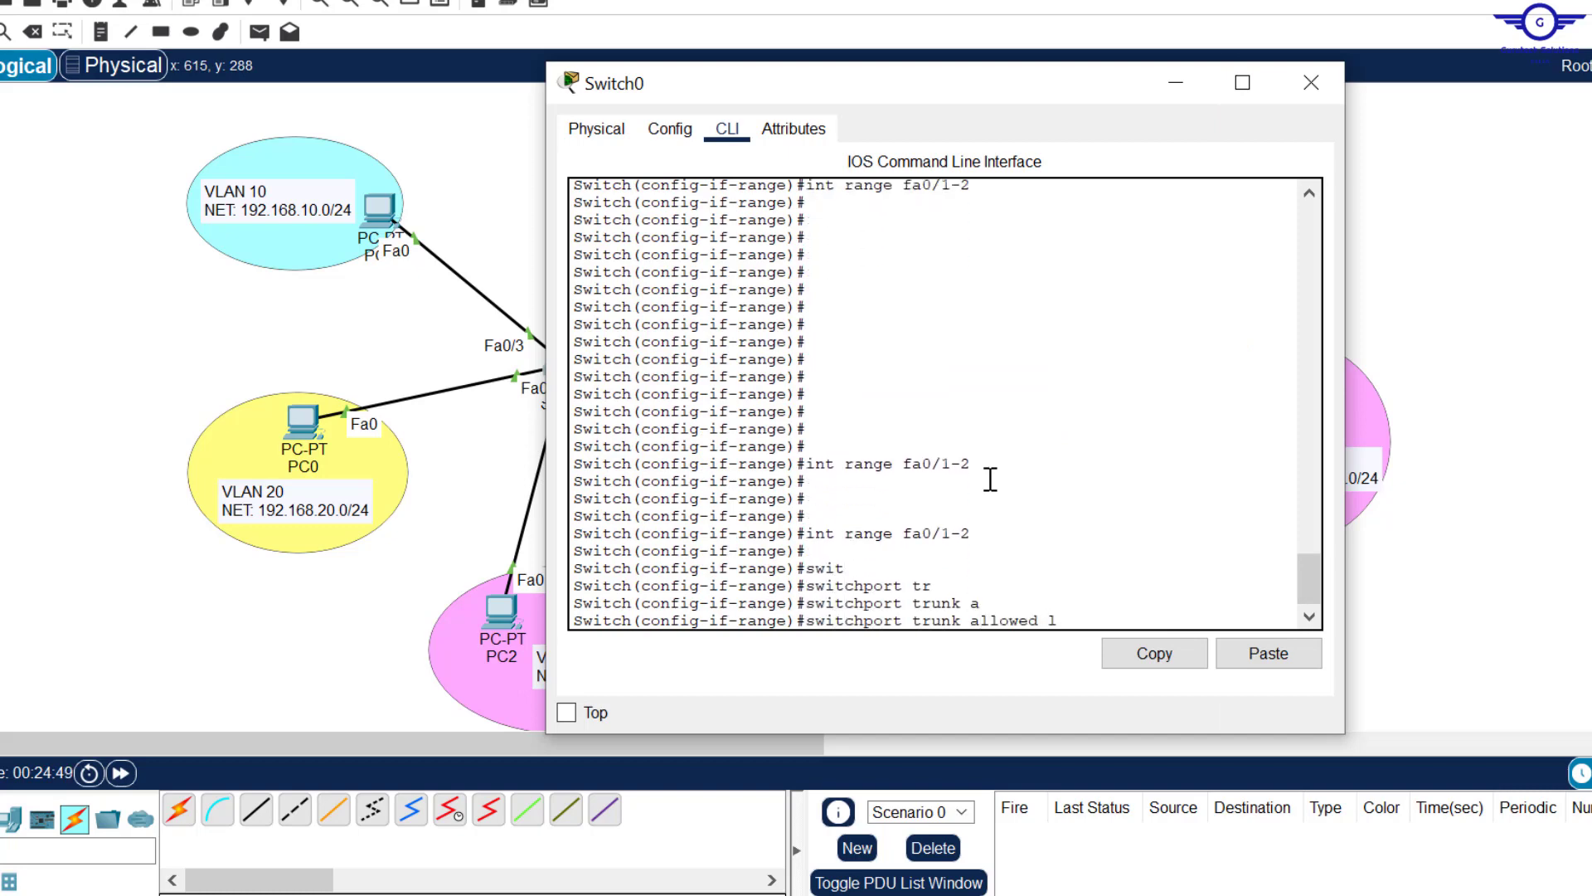
pyautogui.write('v')
pyautogui.press('Tab')
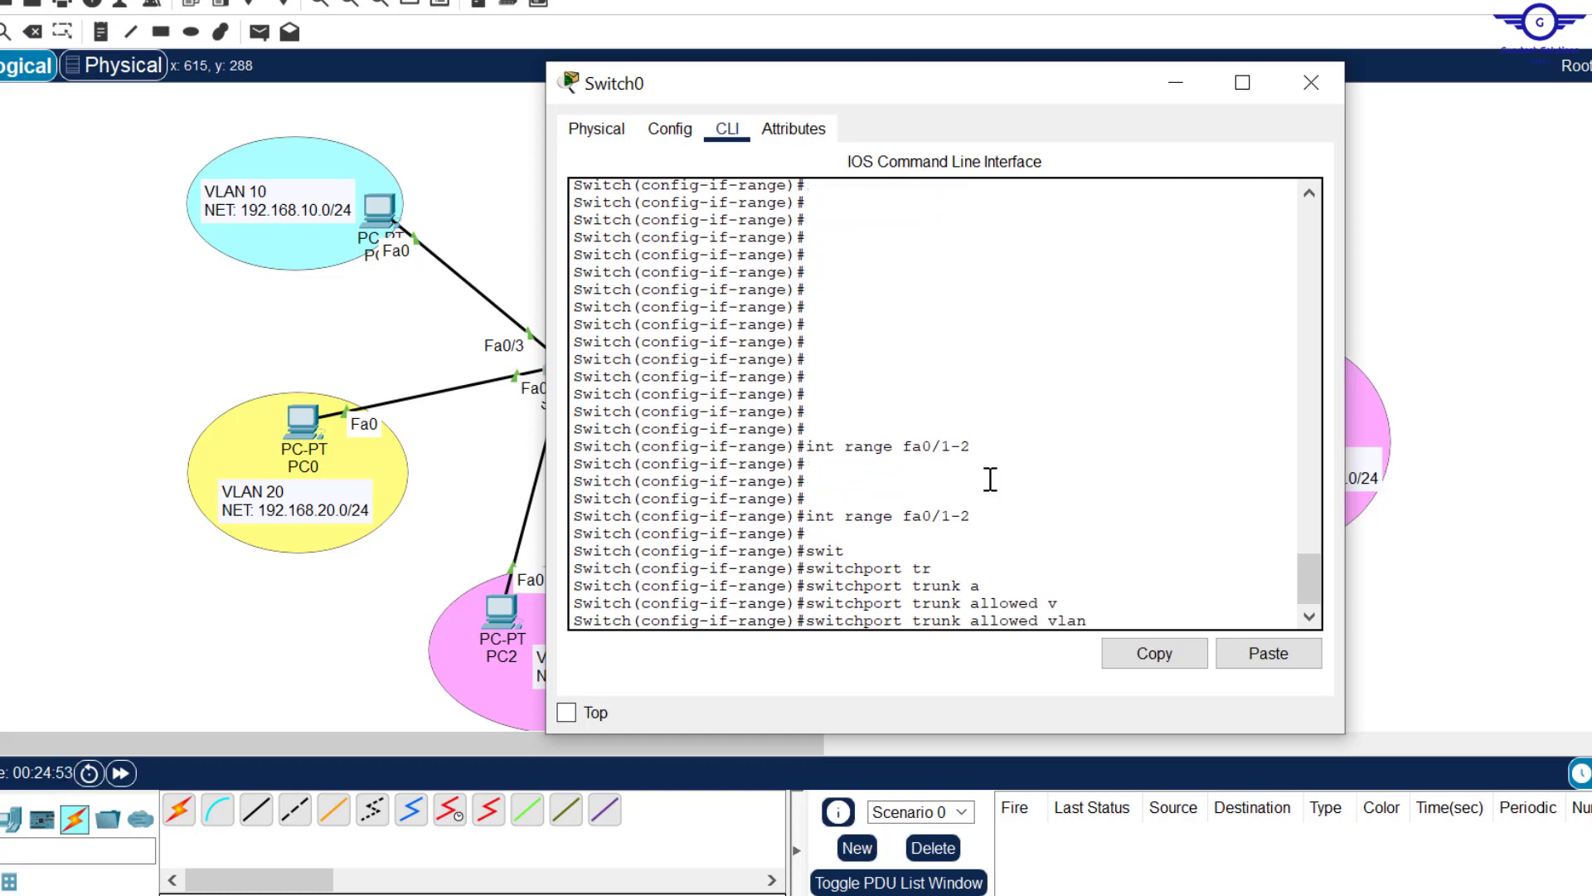
pyautogui.write('ex')
pyautogui.press('Tab')
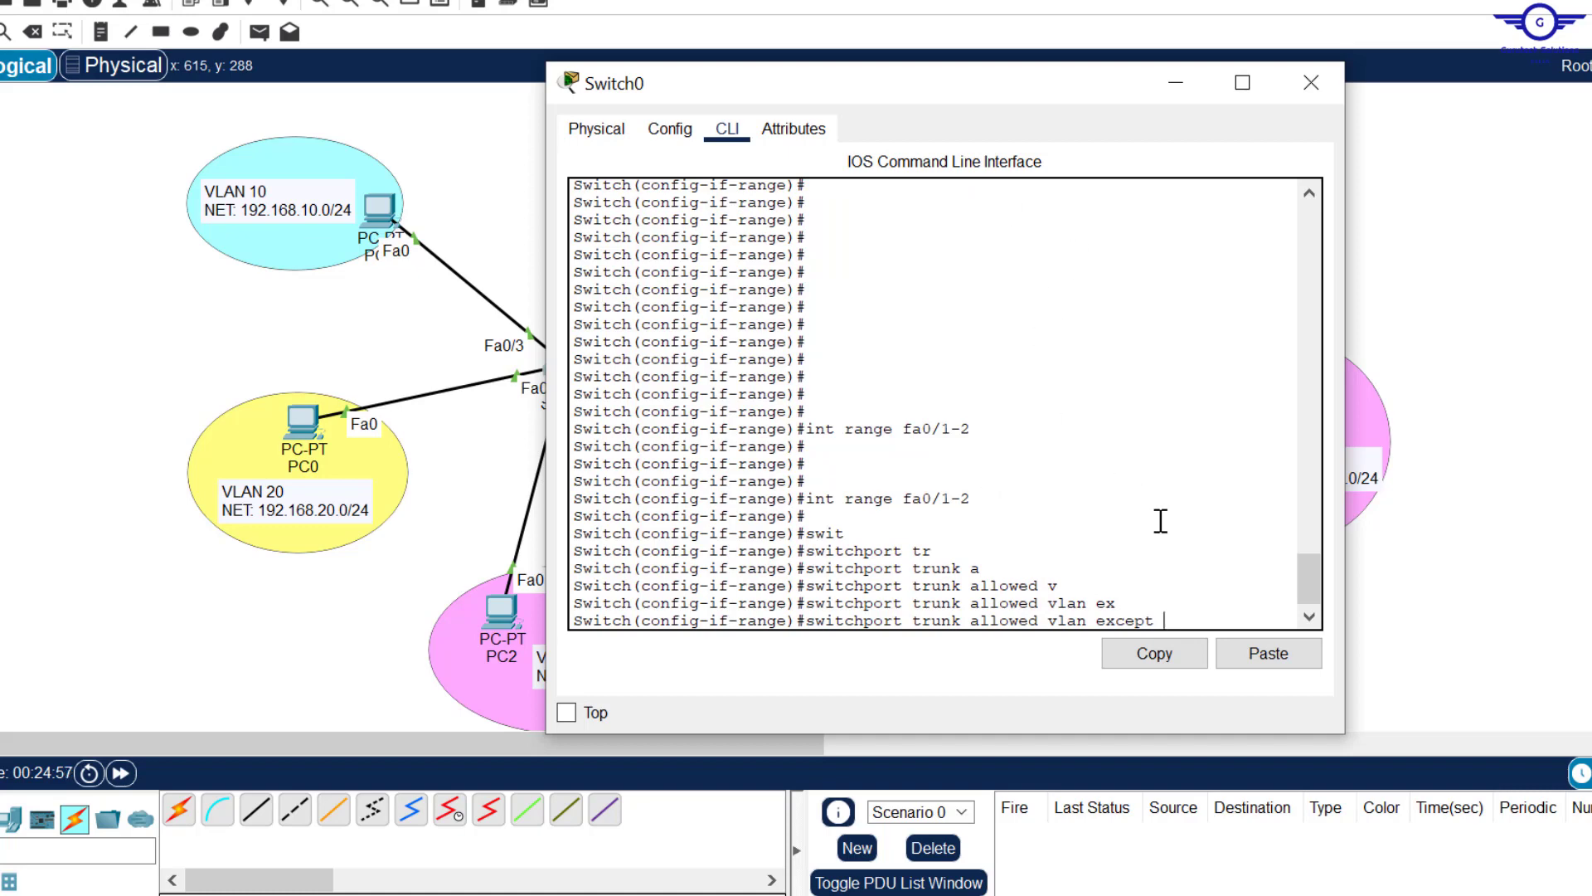
pyautogui.write('50')
pyautogui.press('Return')
pyautogui.press('Return')
pyautogui.press('Return')
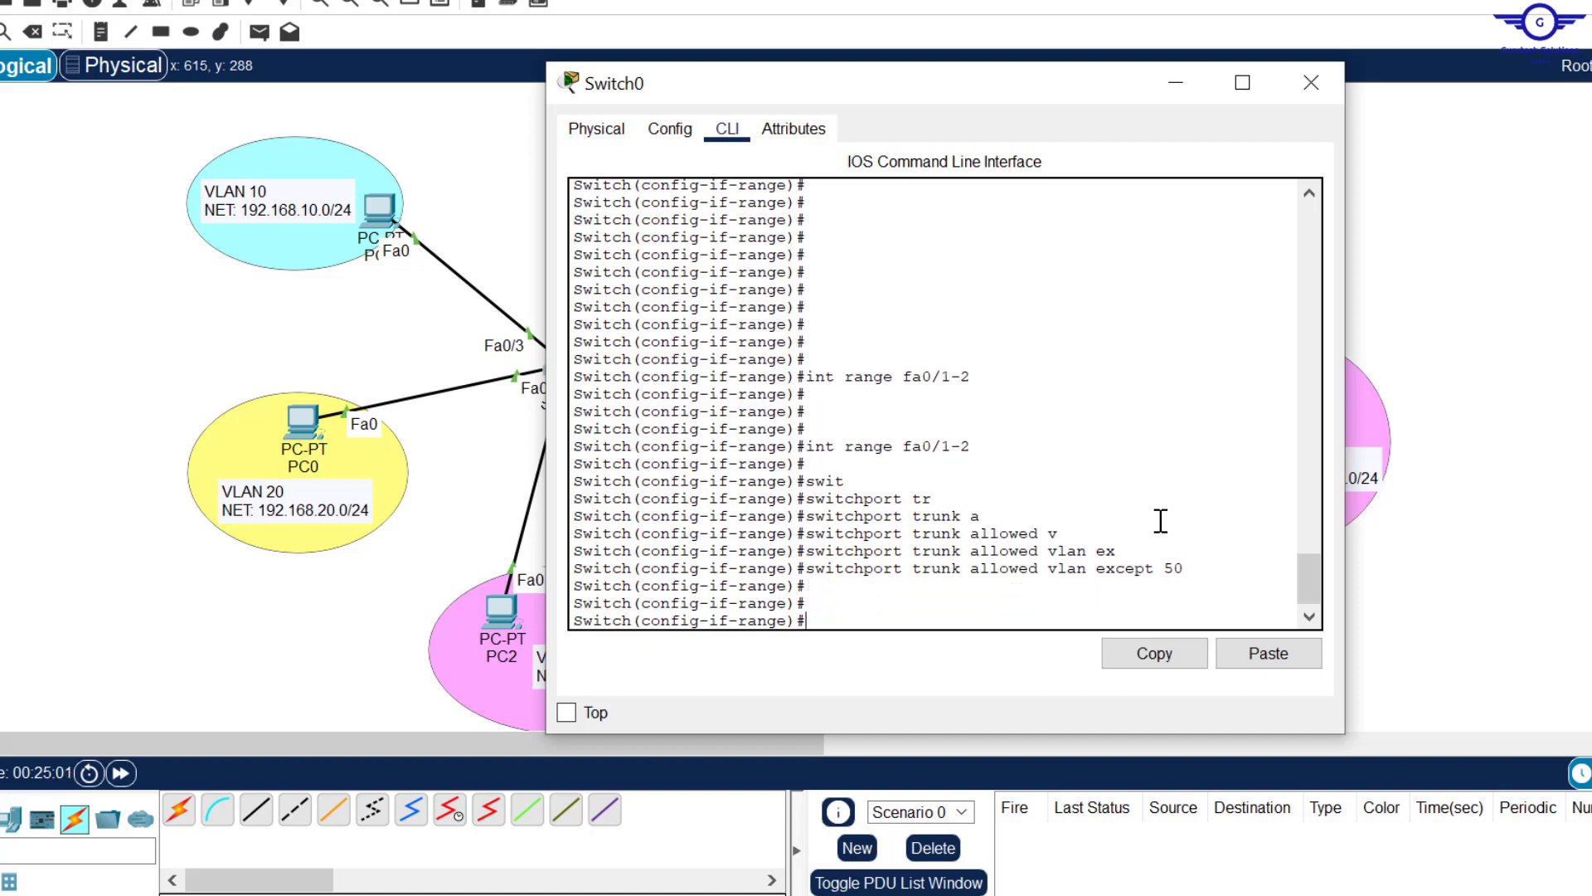
# Display Switch0's trunk interfaces with do sh int trunk and highlight Fa0/1's allowed and active VLANs, including VLAN 40.
pyautogui.write('do sh int tr')
pyautogui.press('Return')
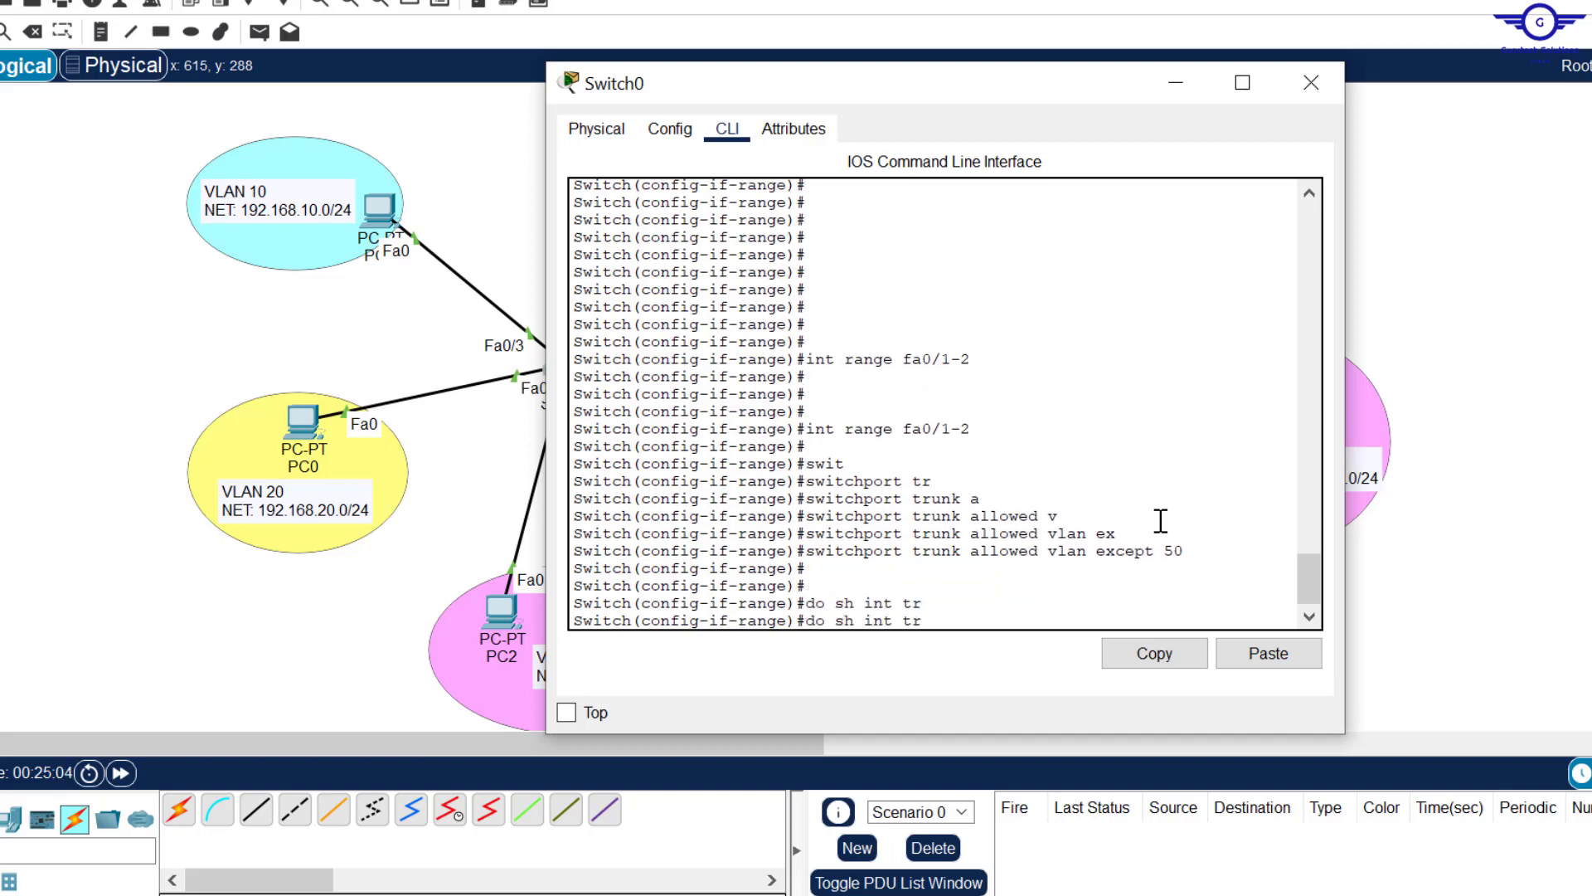
pyautogui.write('unk')
pyautogui.press('Return')
pyautogui.press('Return')
pyautogui.press('Return')
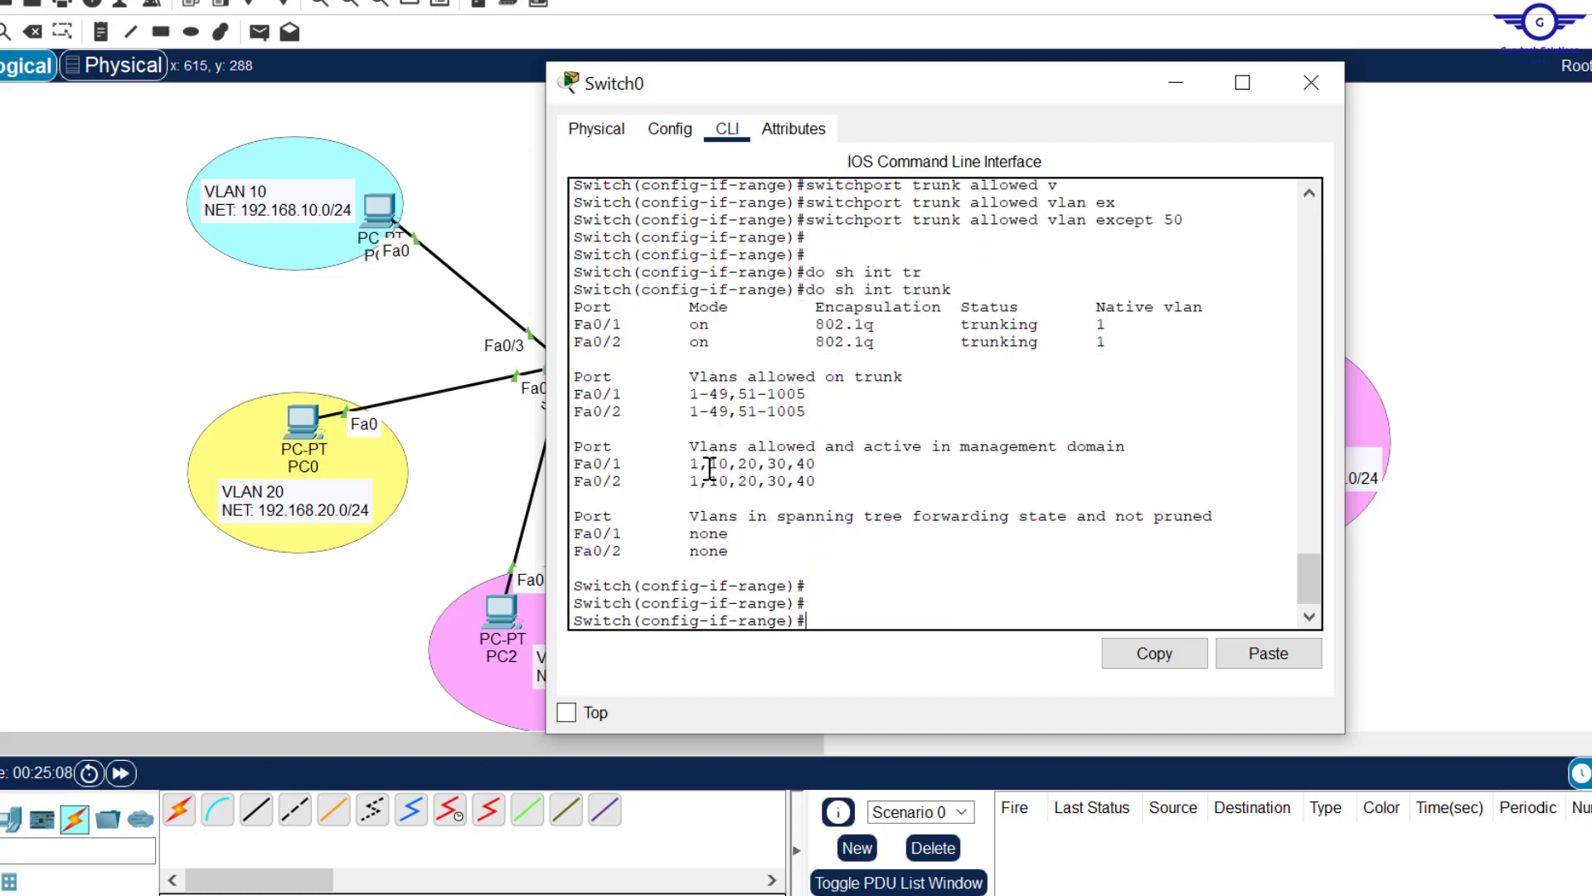
pyautogui.moveTo(690, 452)
pyautogui.mouseDown()
pyautogui.moveTo(826, 466)
pyautogui.moveTo(695, 462)
pyautogui.mouseUp()
pyautogui.click(826, 466)
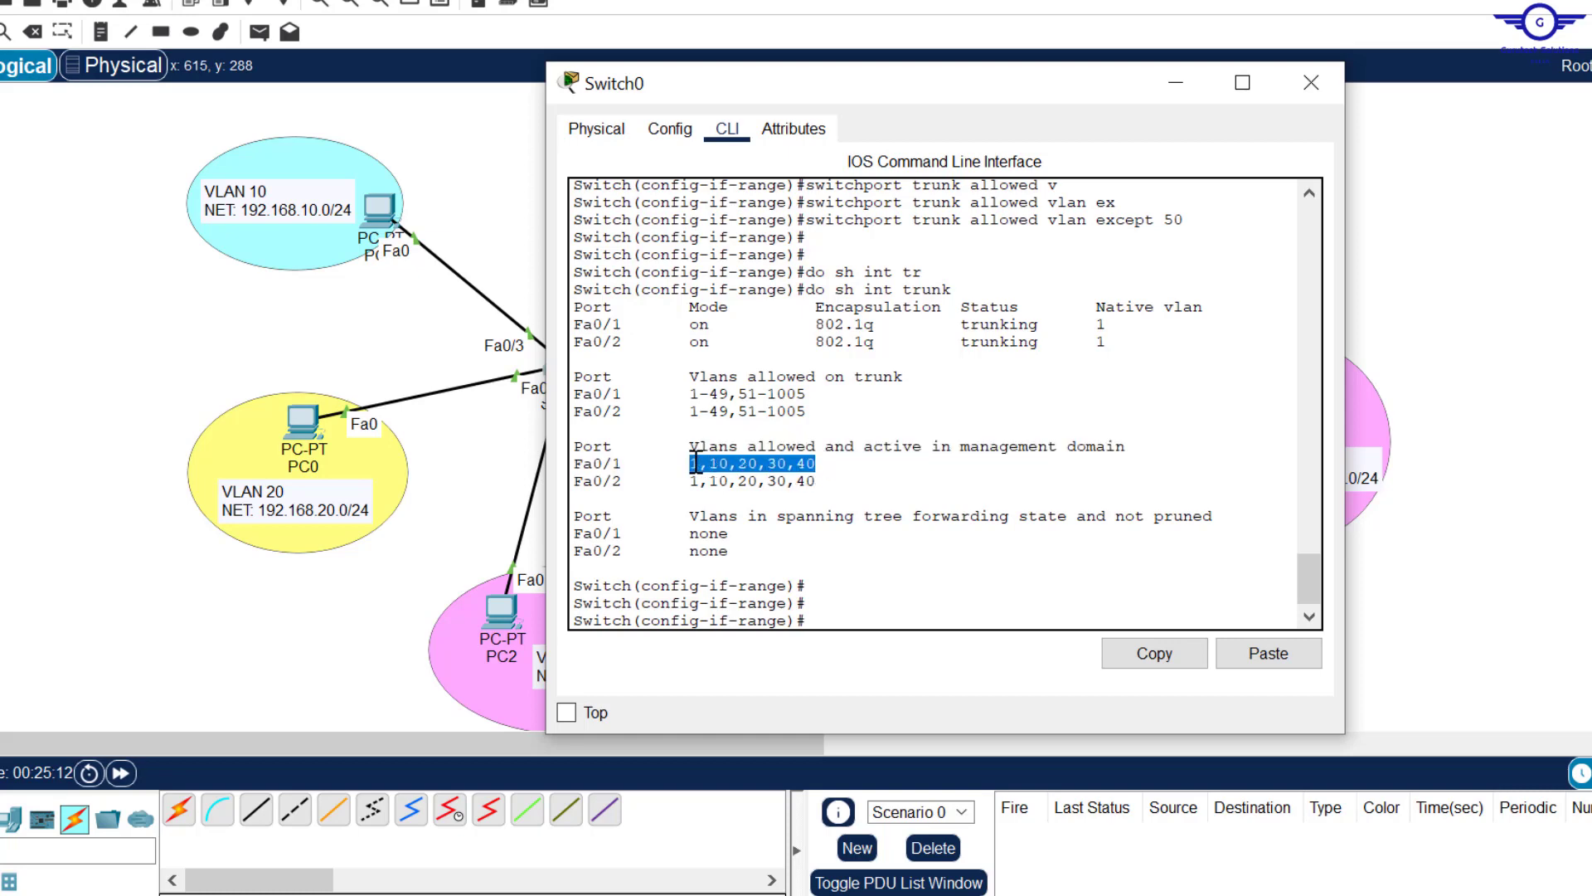
pyautogui.click(826, 464)
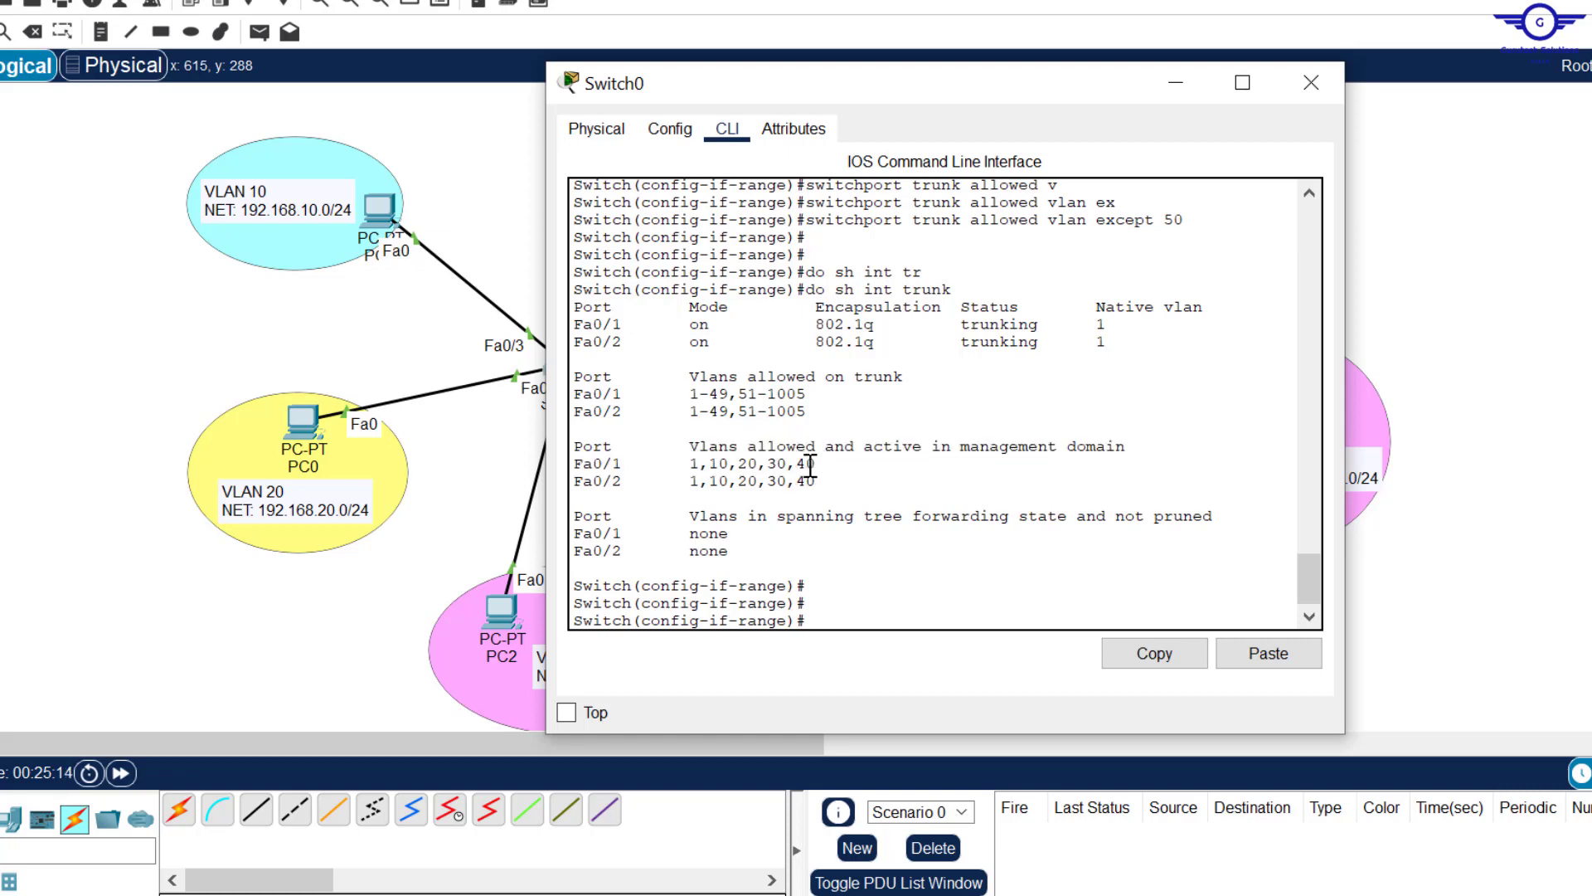
pyautogui.moveTo(817, 464); pyautogui.dragTo(799, 466)
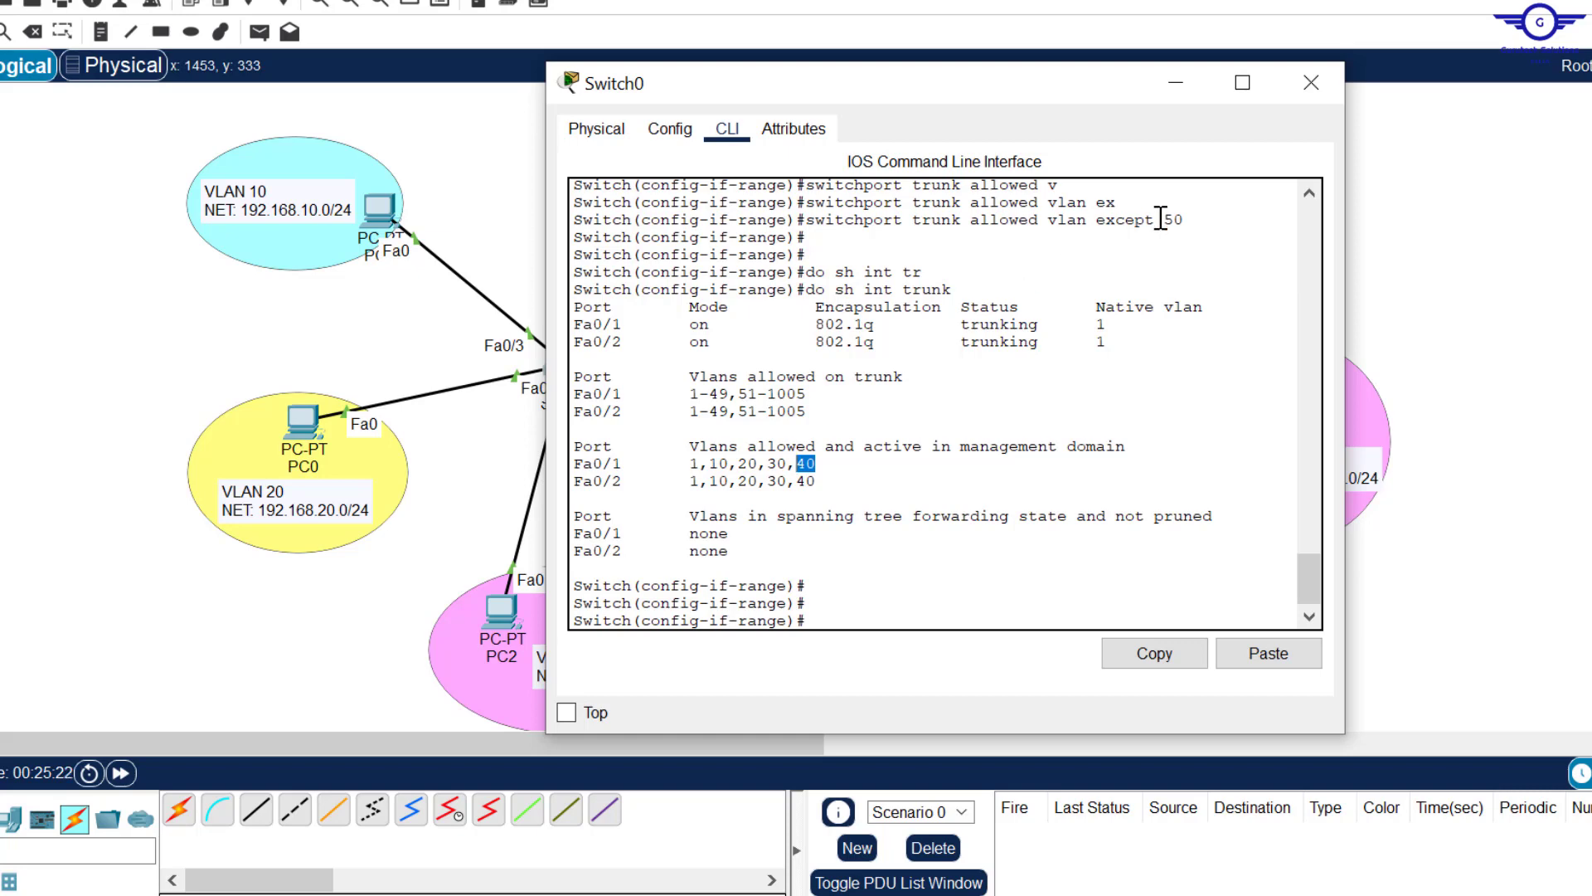
# Highlight the excluded VLAN 50 in the trunk command and Fa0/1's list of allowed and active VLANs on Switch0.
pyautogui.moveTo(1186, 219); pyautogui.dragTo(1168, 219)
pyautogui.moveTo(817, 463); pyautogui.dragTo(798, 464)
pyautogui.moveTo(819, 463); pyautogui.dragTo(691, 461)
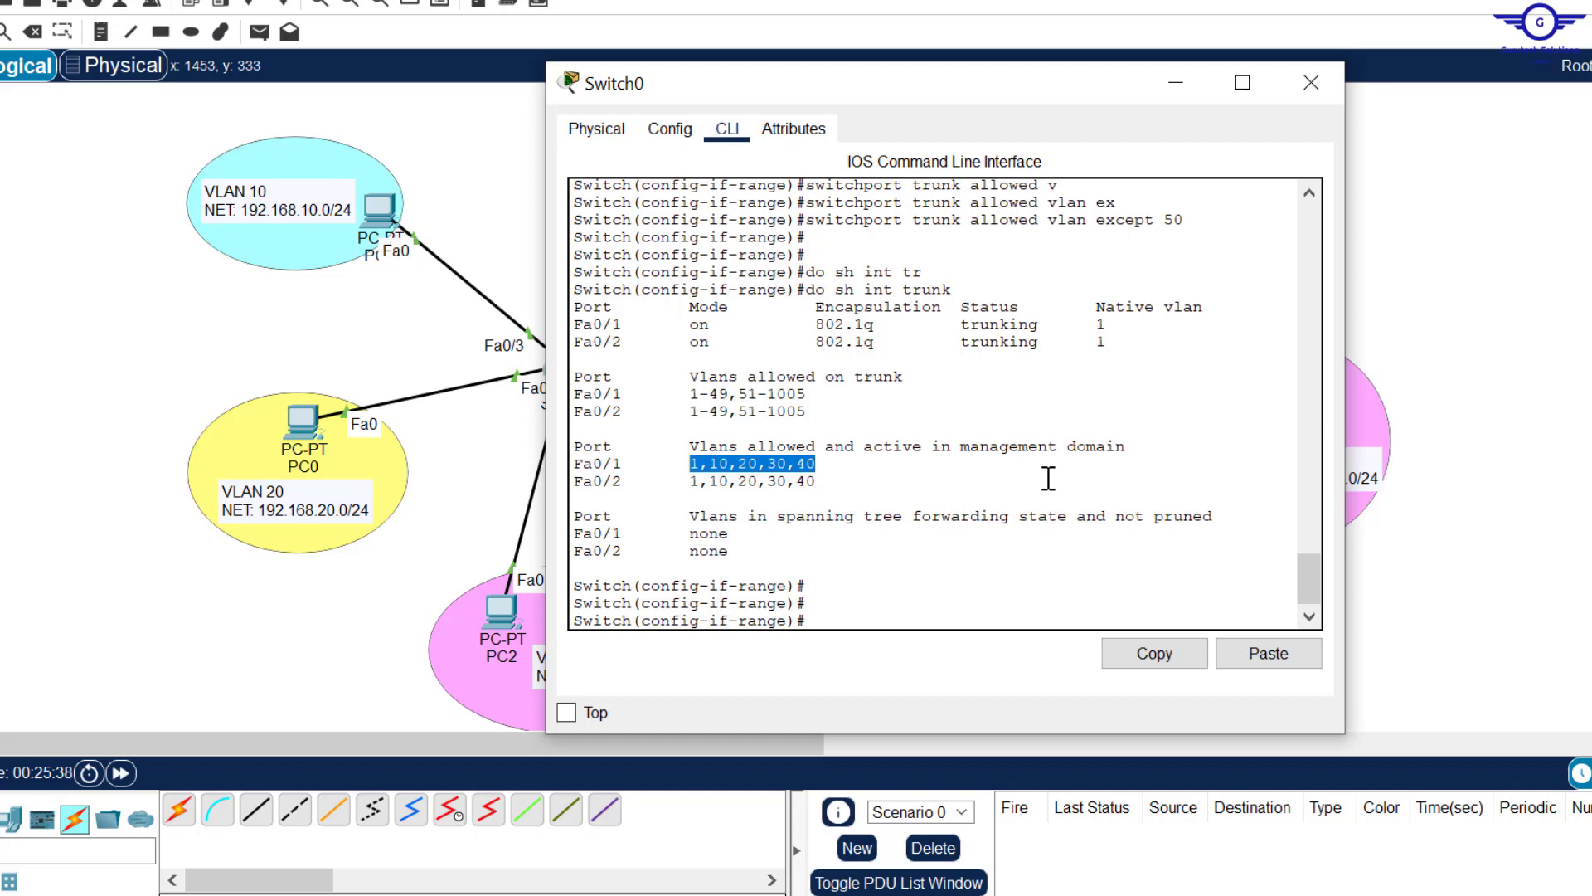
# Re-enter configuration of the trunk interface range on Switch0 with int range fa0/1-2.
pyautogui.press('Up')
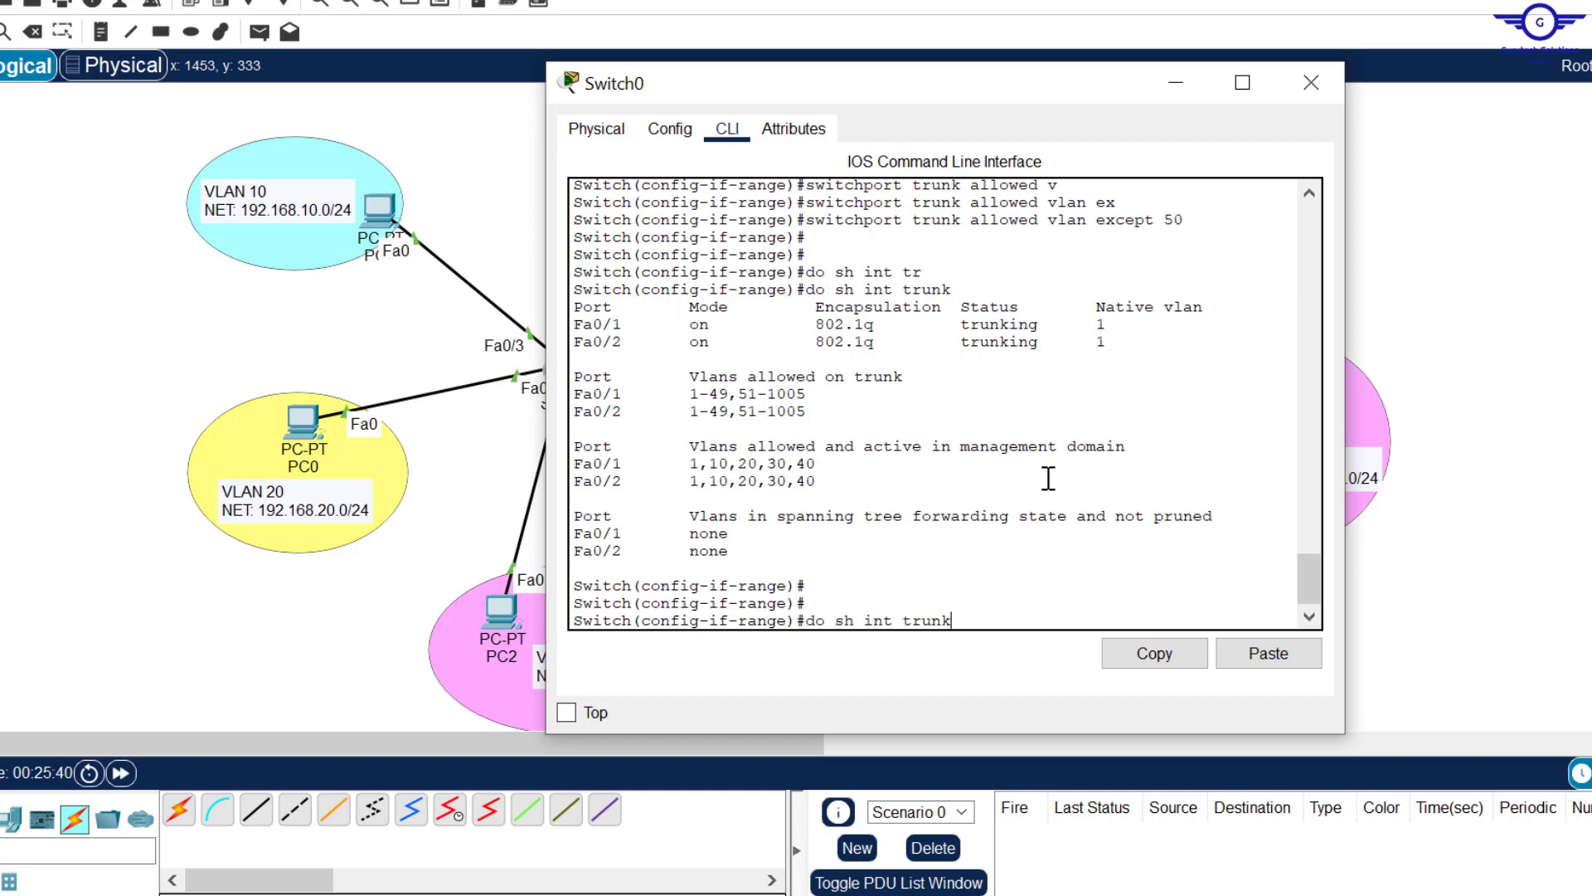
pyautogui.press('BackSpace')
pyautogui.press('BackSpace')
pyautogui.press('BackSpace')
pyautogui.press('BackSpace')
pyautogui.press('BackSpace')
pyautogui.press('BackSpace')
pyautogui.press('BackSpace')
pyautogui.press('BackSpace')
pyautogui.press('BackSpace')
pyautogui.press('BackSpace')
pyautogui.press('BackSpace')
pyautogui.press('BackSpace')
pyautogui.press('Up')
pyautogui.press('Up')
pyautogui.press('Up')
pyautogui.press('Return')
pyautogui.press('Return')
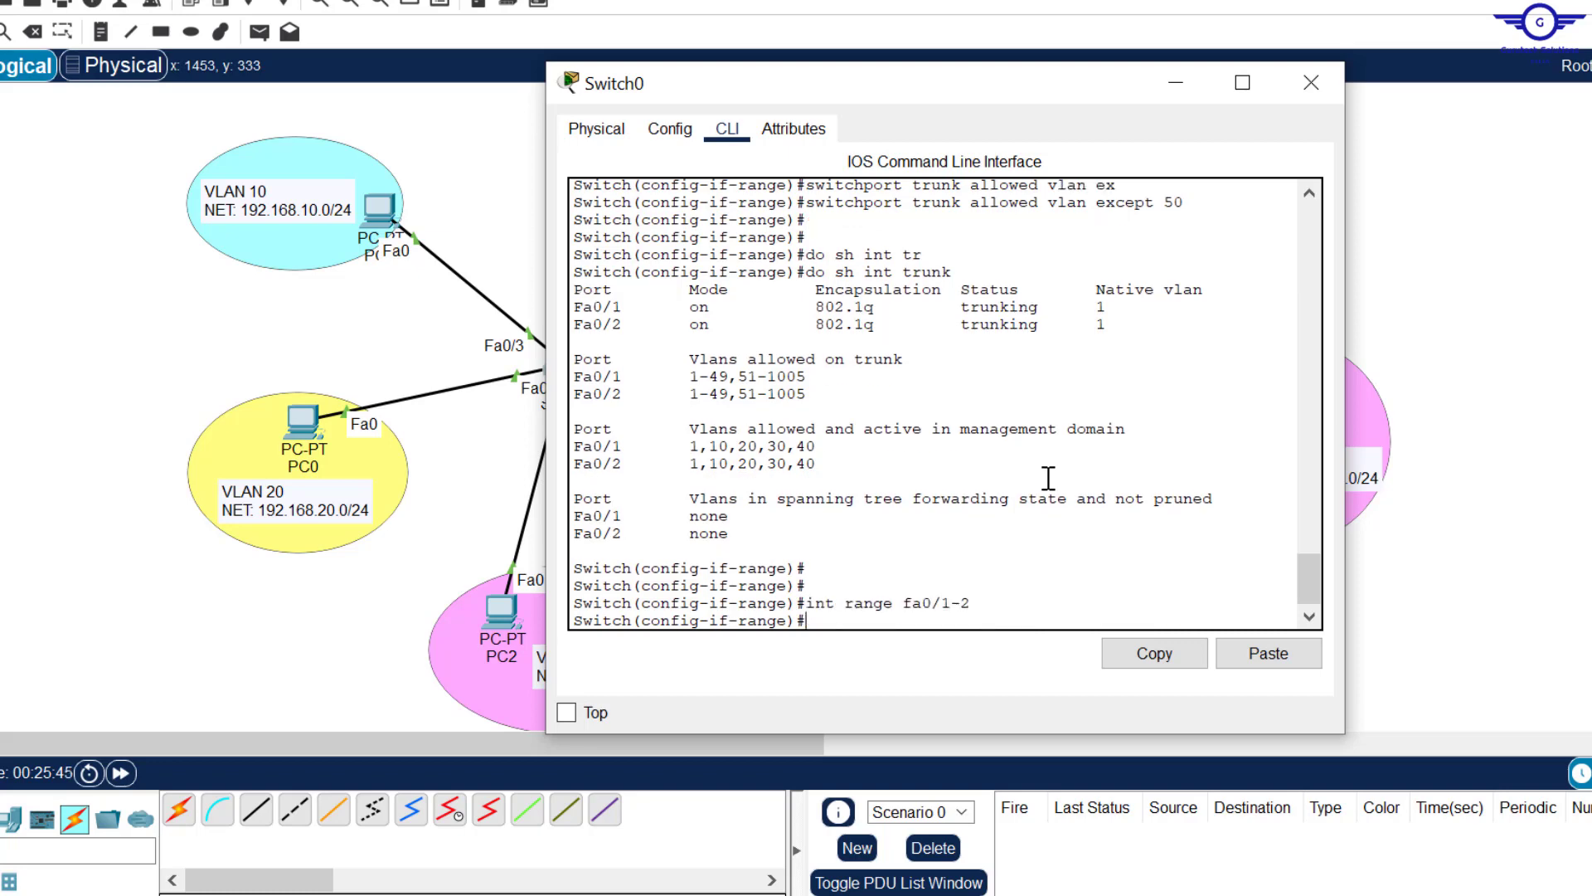
# Allow only VLANs 10, 20 and 30 on Switch0's trunk range using switchport trunk allowed vlan 10,20,30.
pyautogui.write('swit')
pyautogui.press('Tab')
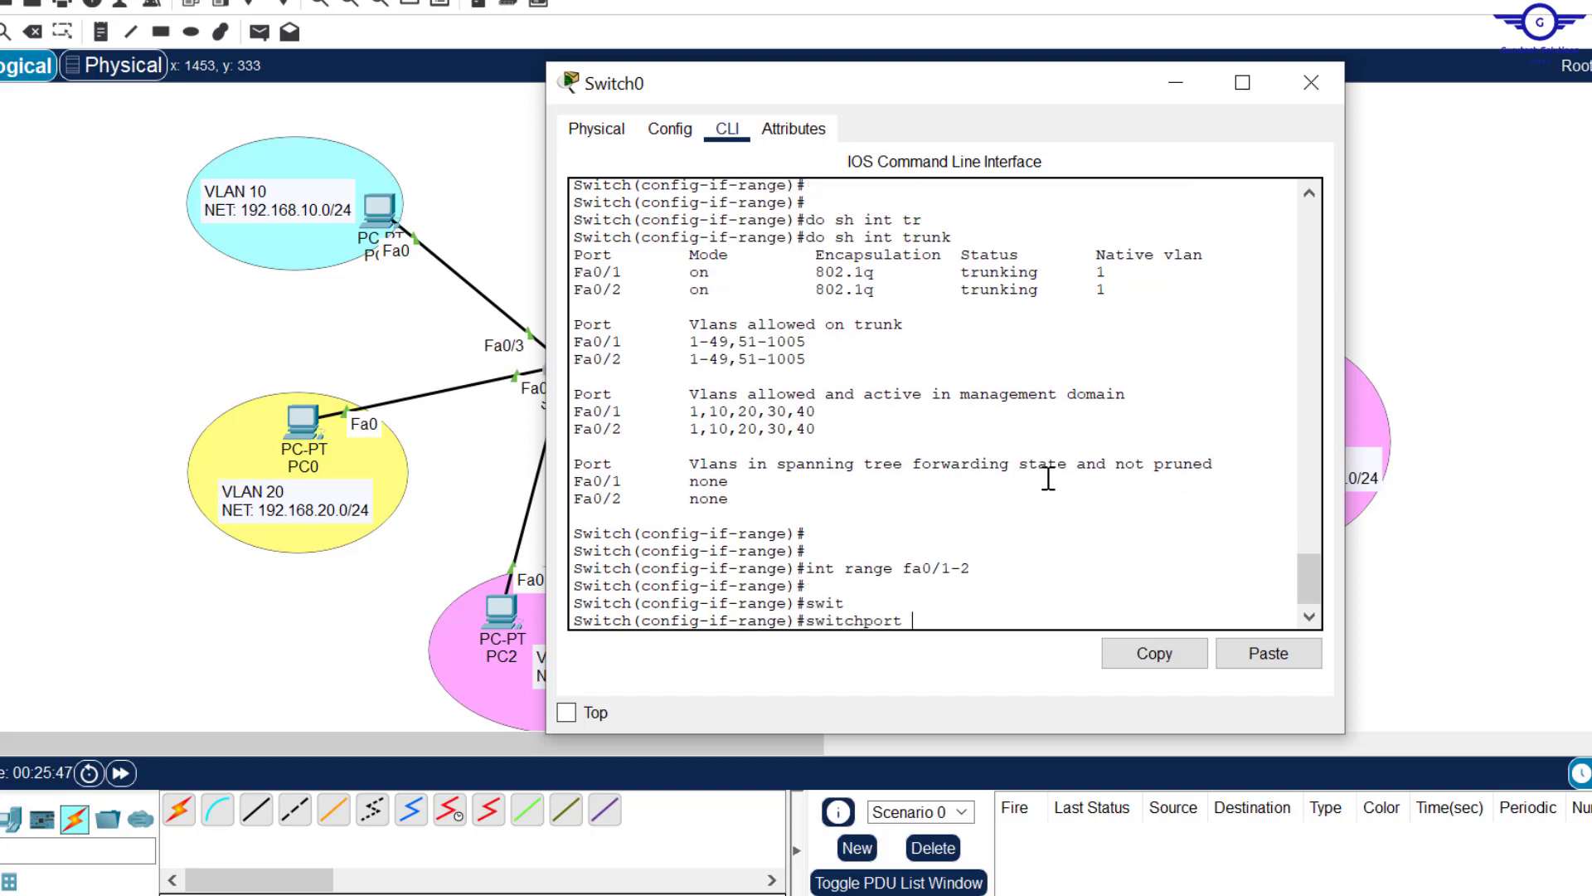
pyautogui.write('tr')
pyautogui.press('Tab')
pyautogui.write('al')
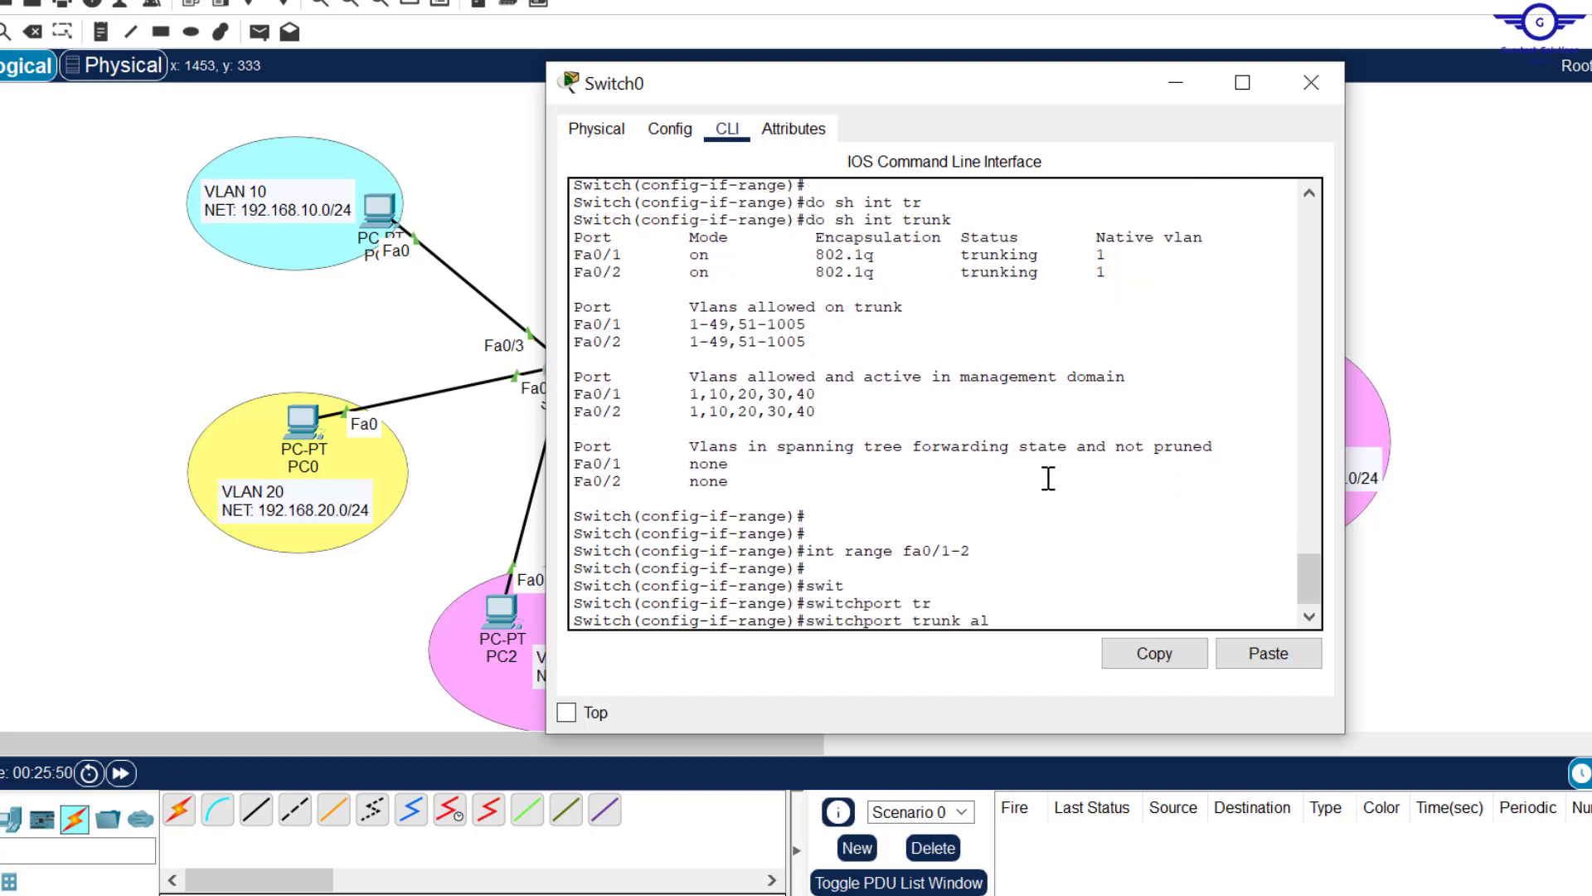
pyautogui.press('Tab')
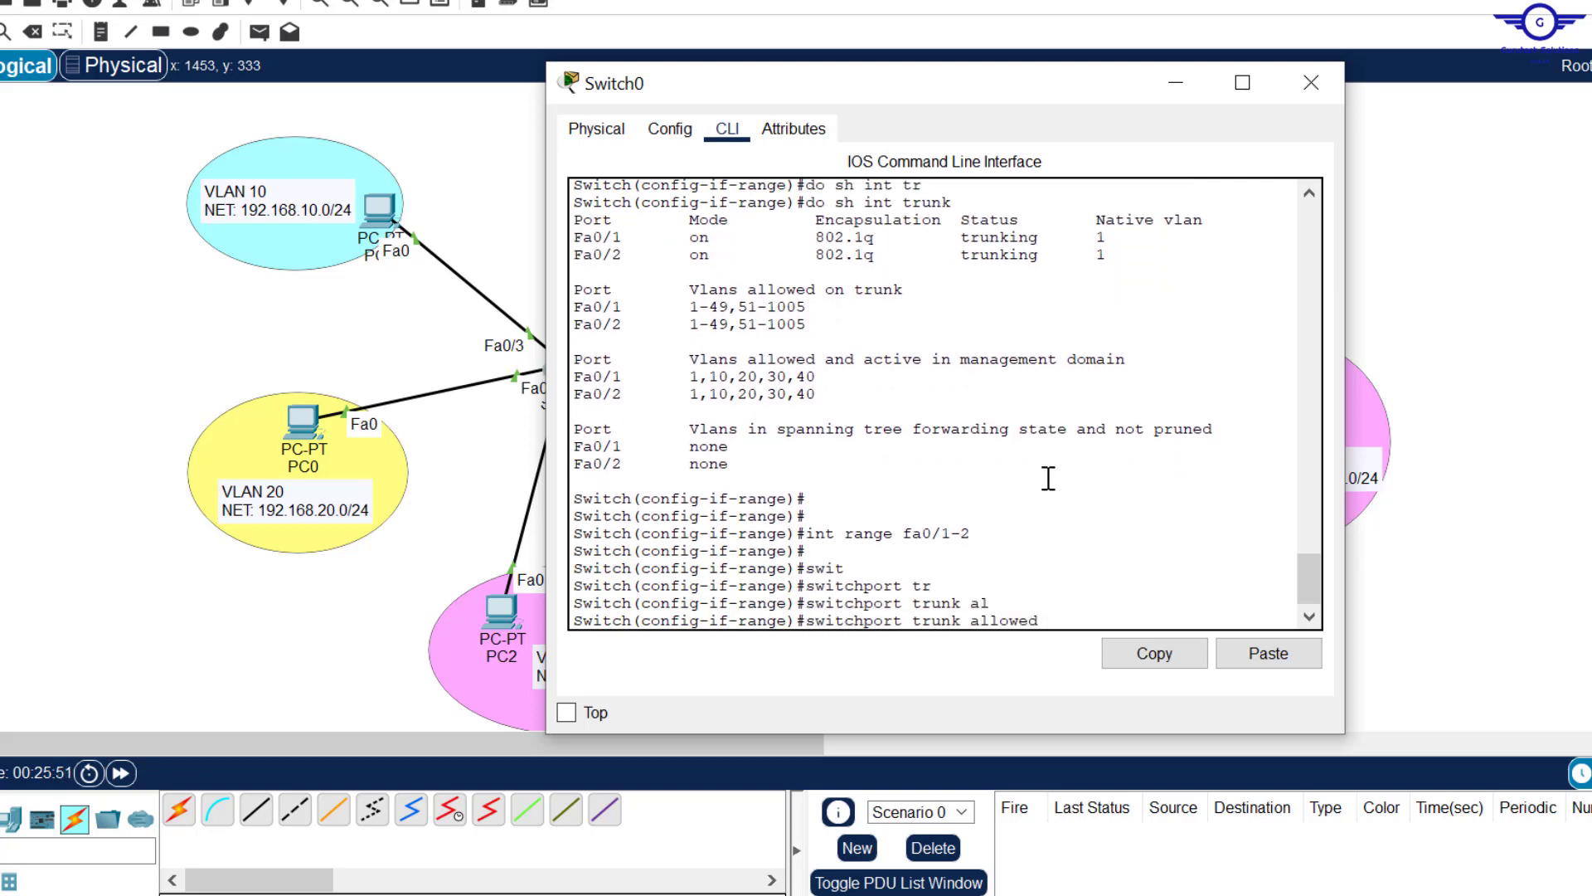
pyautogui.write('v')
pyautogui.press('Tab')
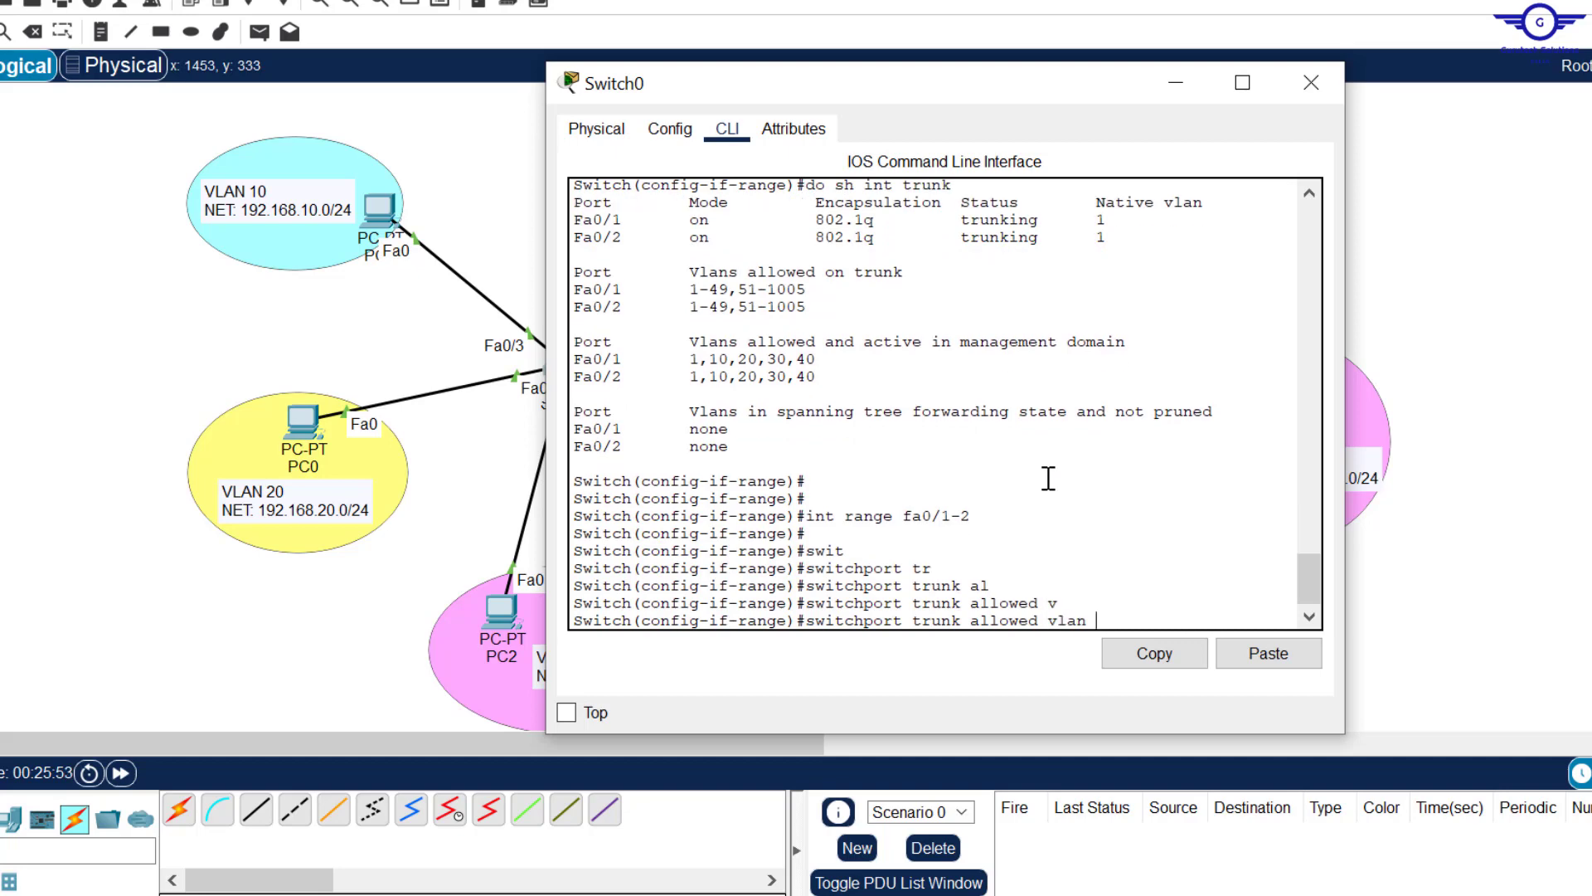
pyautogui.write('10,20,30')
pyautogui.press('Return')
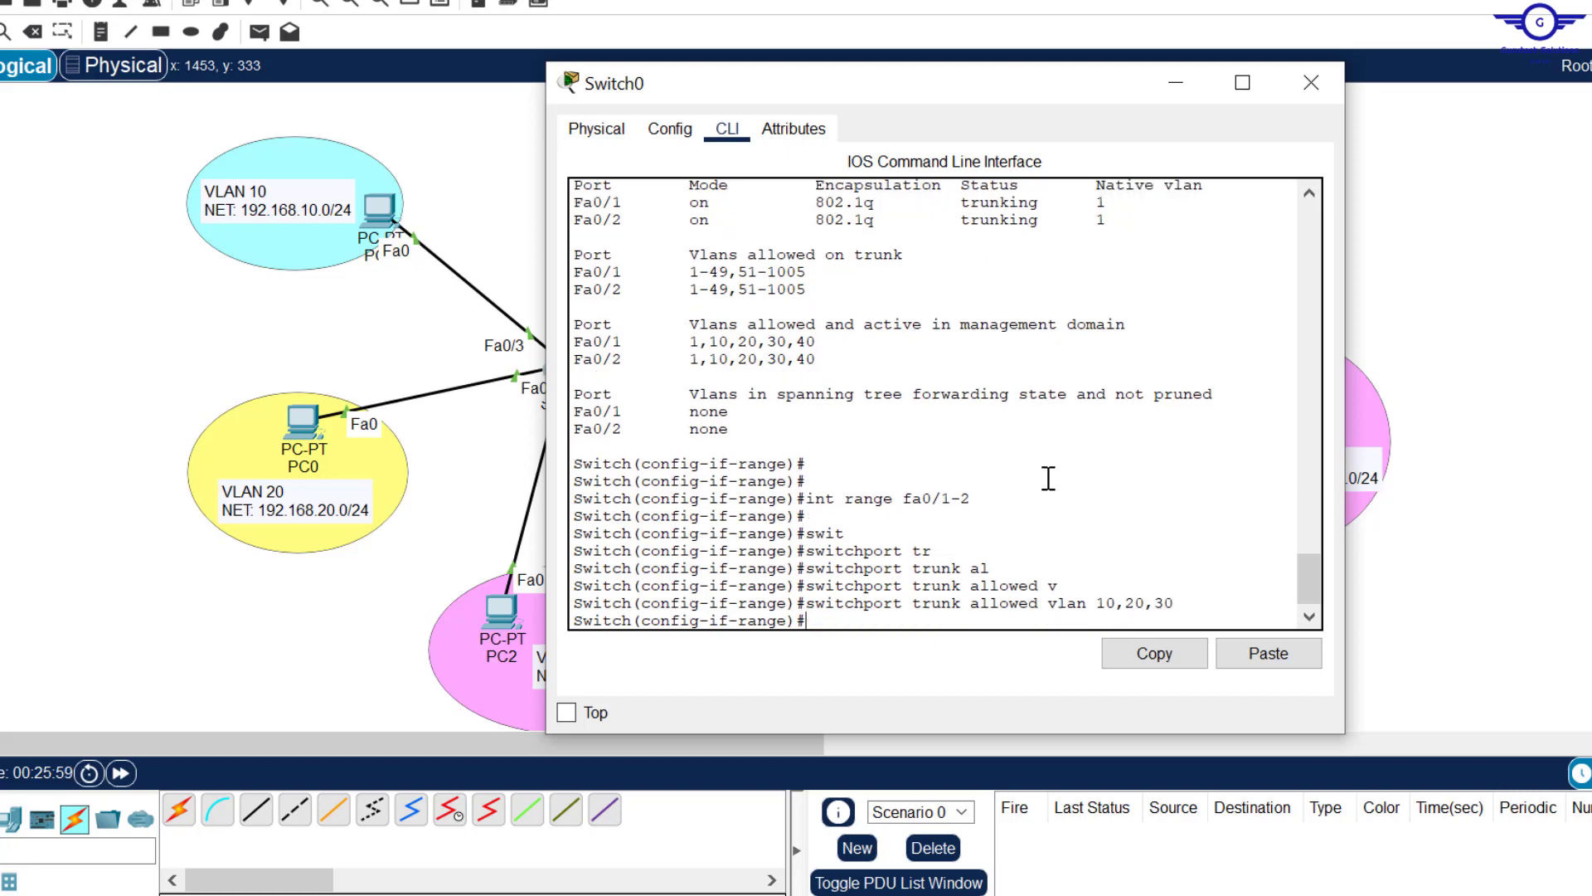
# Display Switch0's trunk interfaces with do sh int trunk, highlight the allowed and active VLANs, and close the switch window.
pyautogui.write('do sh int trunk')
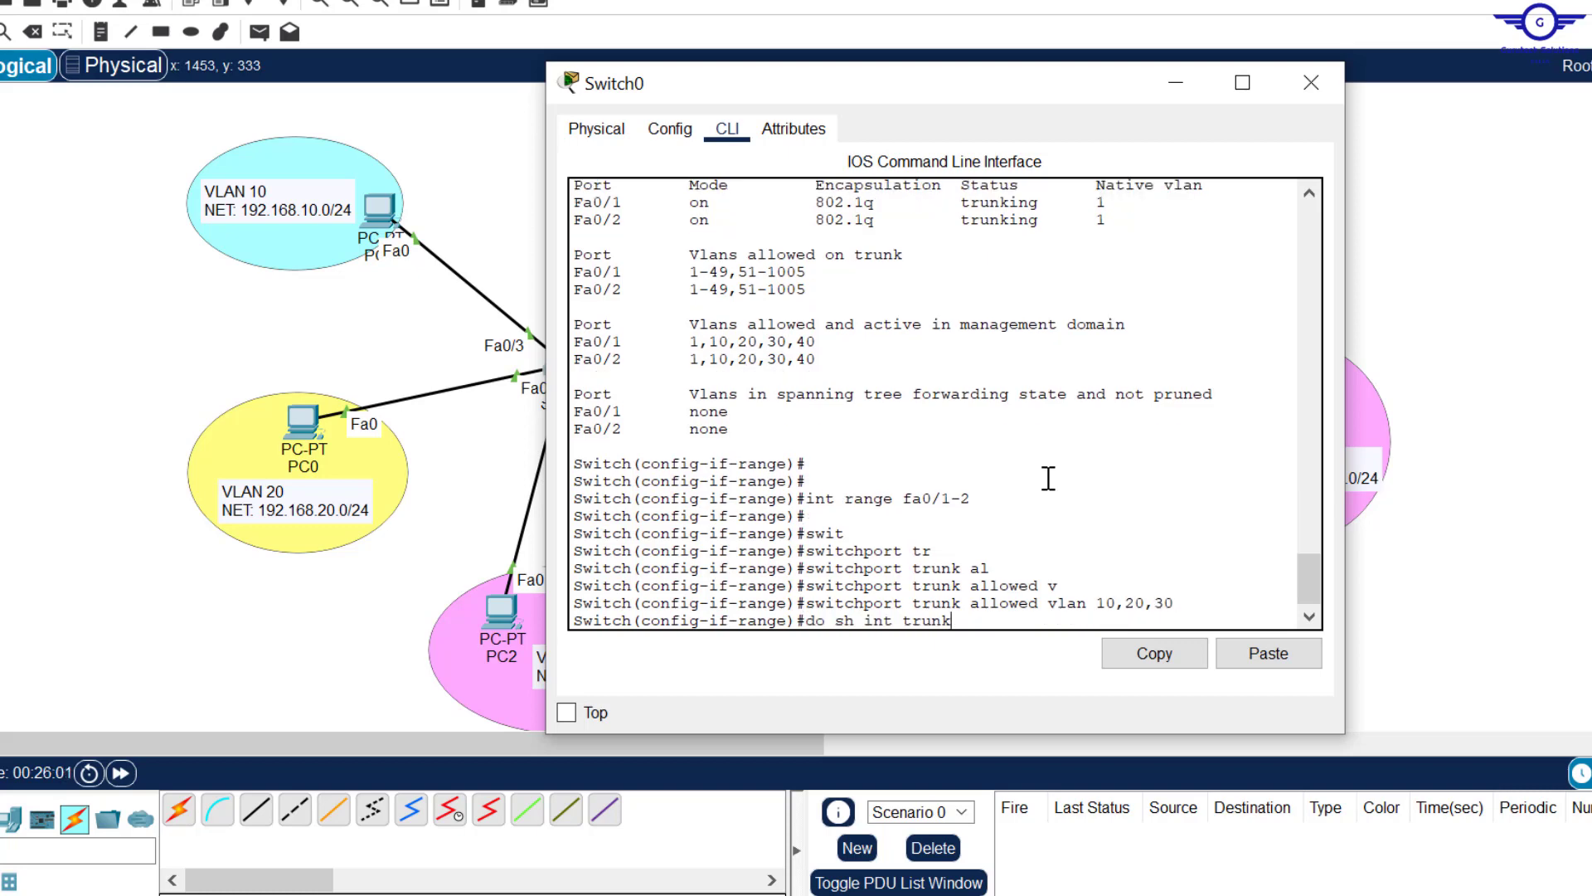
pyautogui.press('Return')
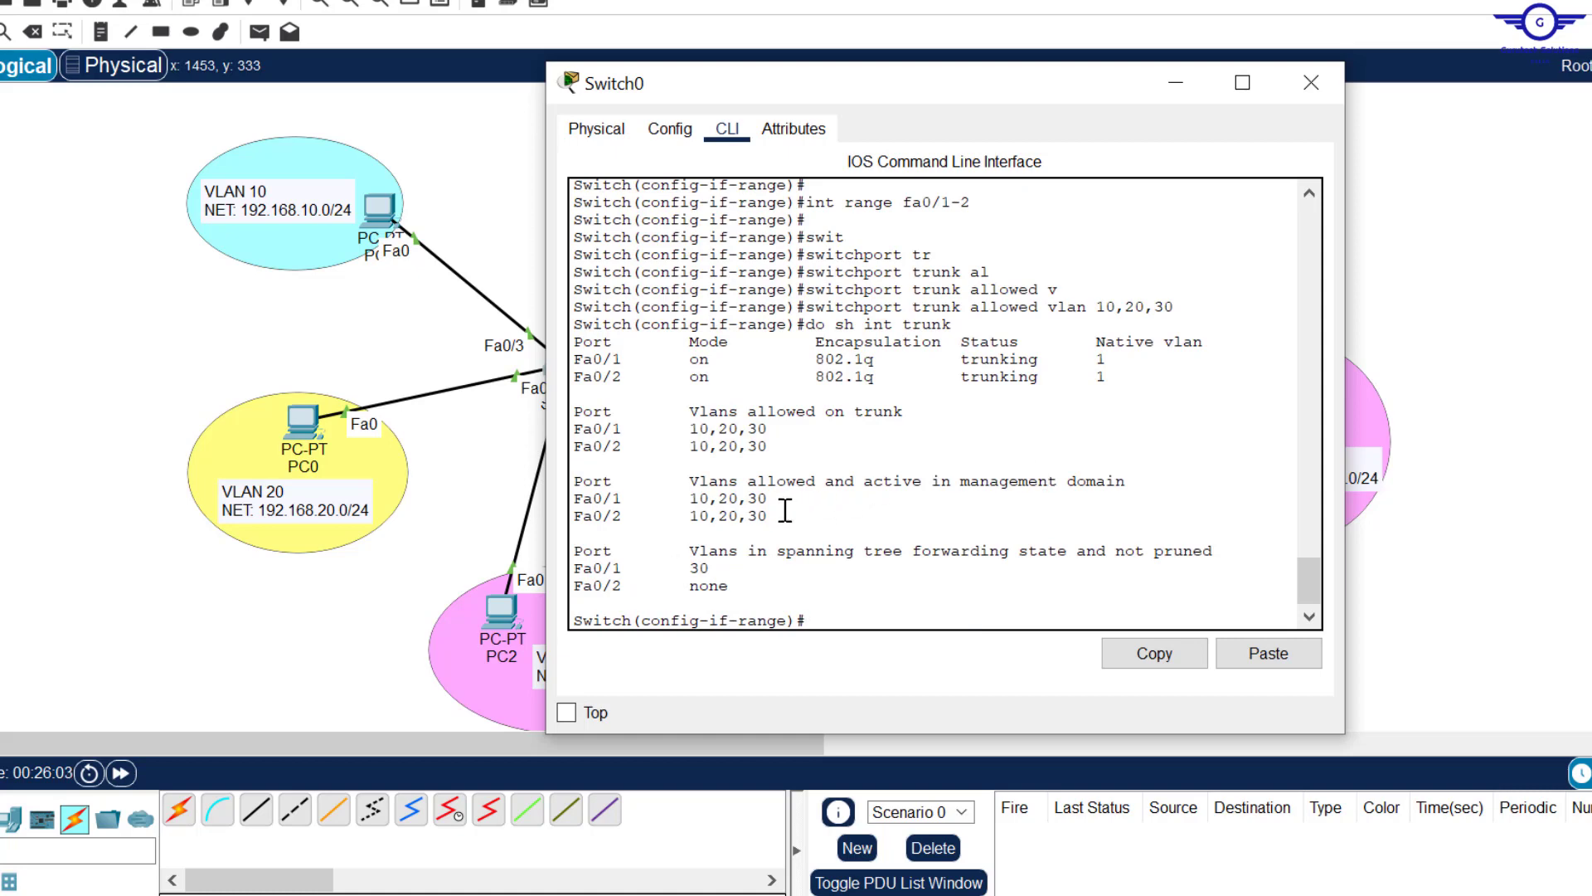
pyautogui.moveTo(769, 515); pyautogui.dragTo(690, 493)
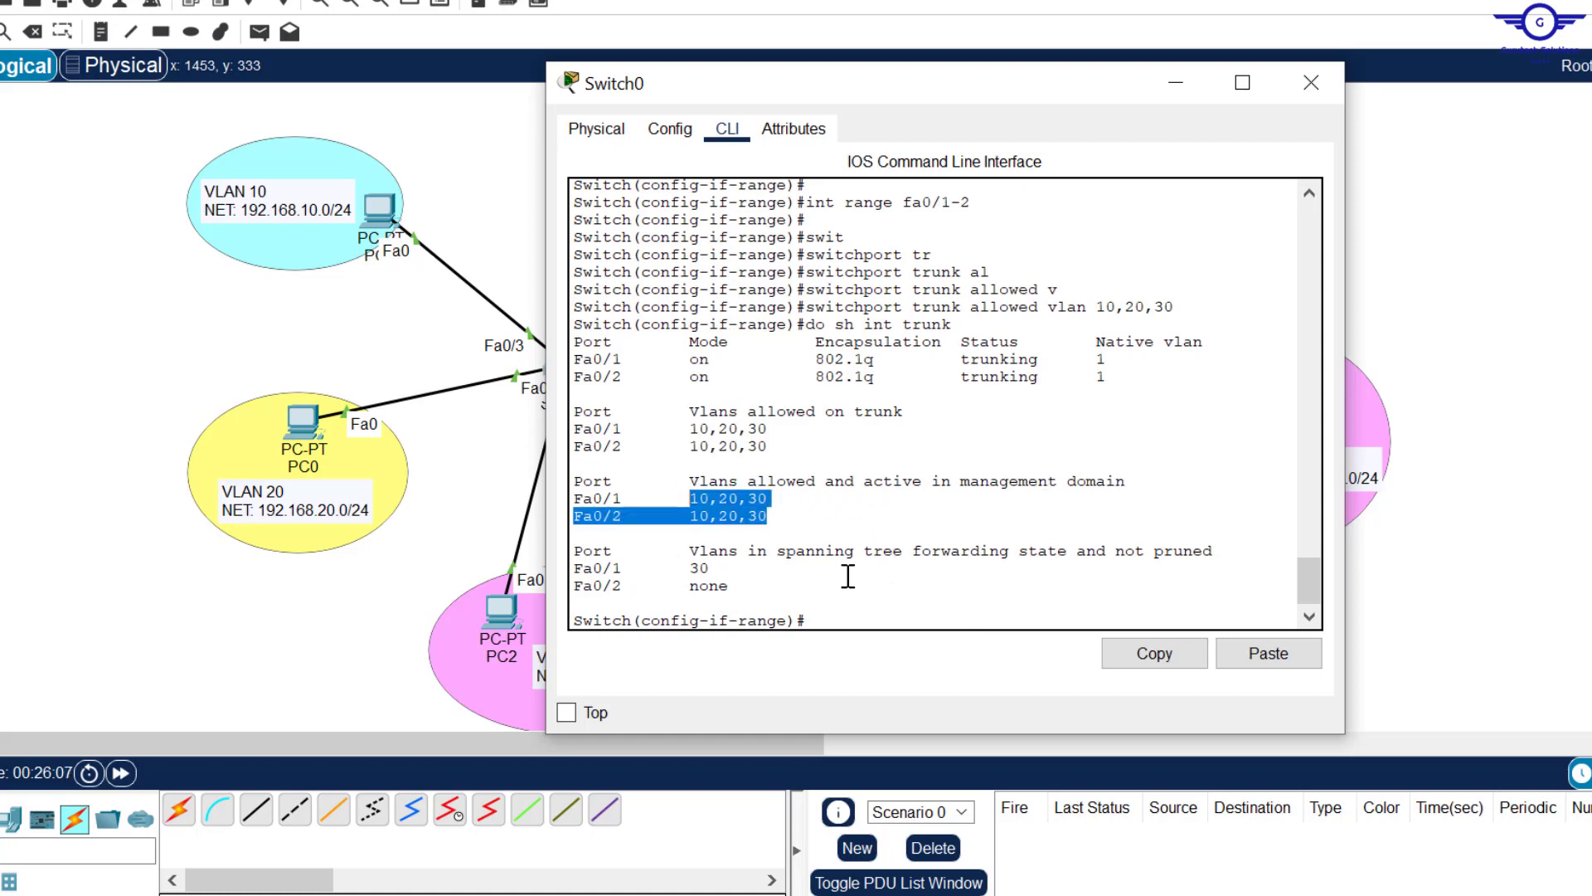
pyautogui.click(1312, 83)
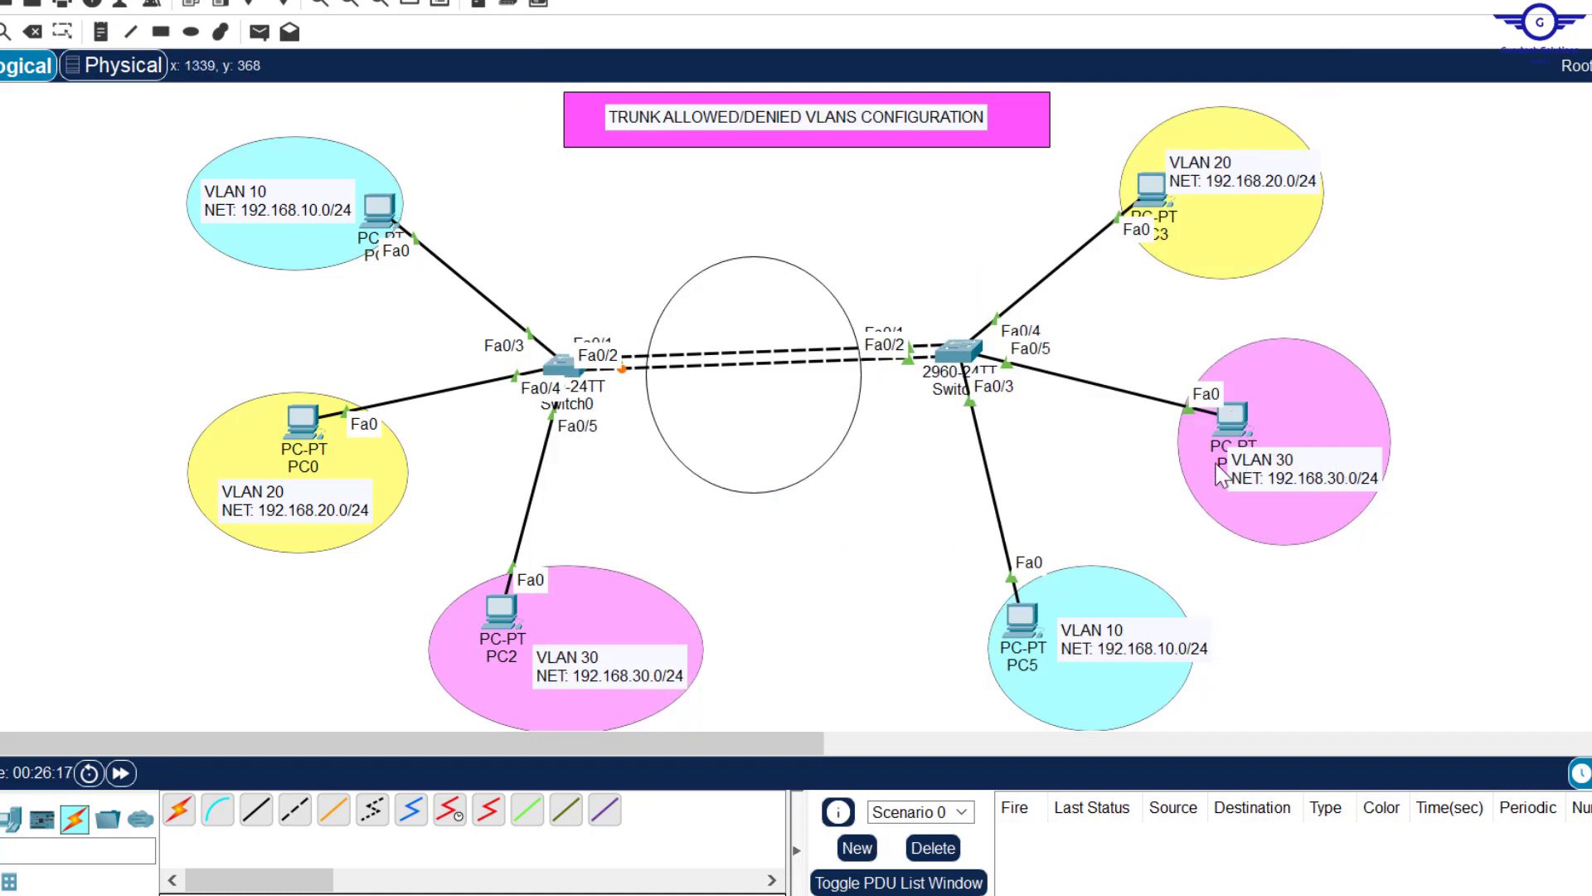
# Ping 192.168.10.20 from PC1's command prompt to test VLAN 10 connectivity across the trunk.
pyautogui.click(379, 211)
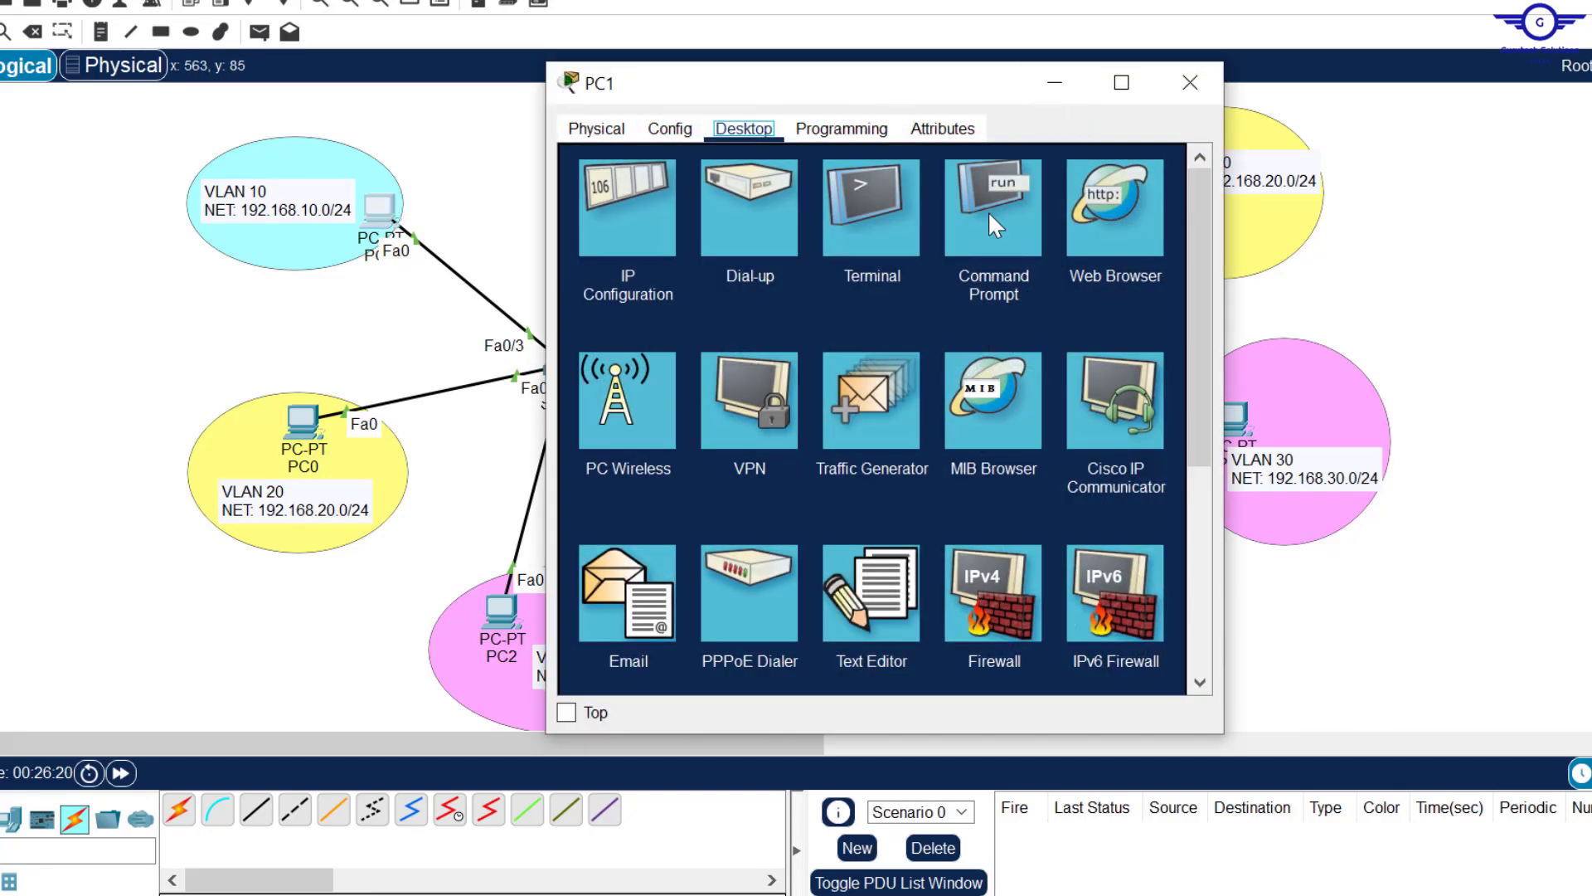
pyautogui.click(995, 224)
pyautogui.write('ping')
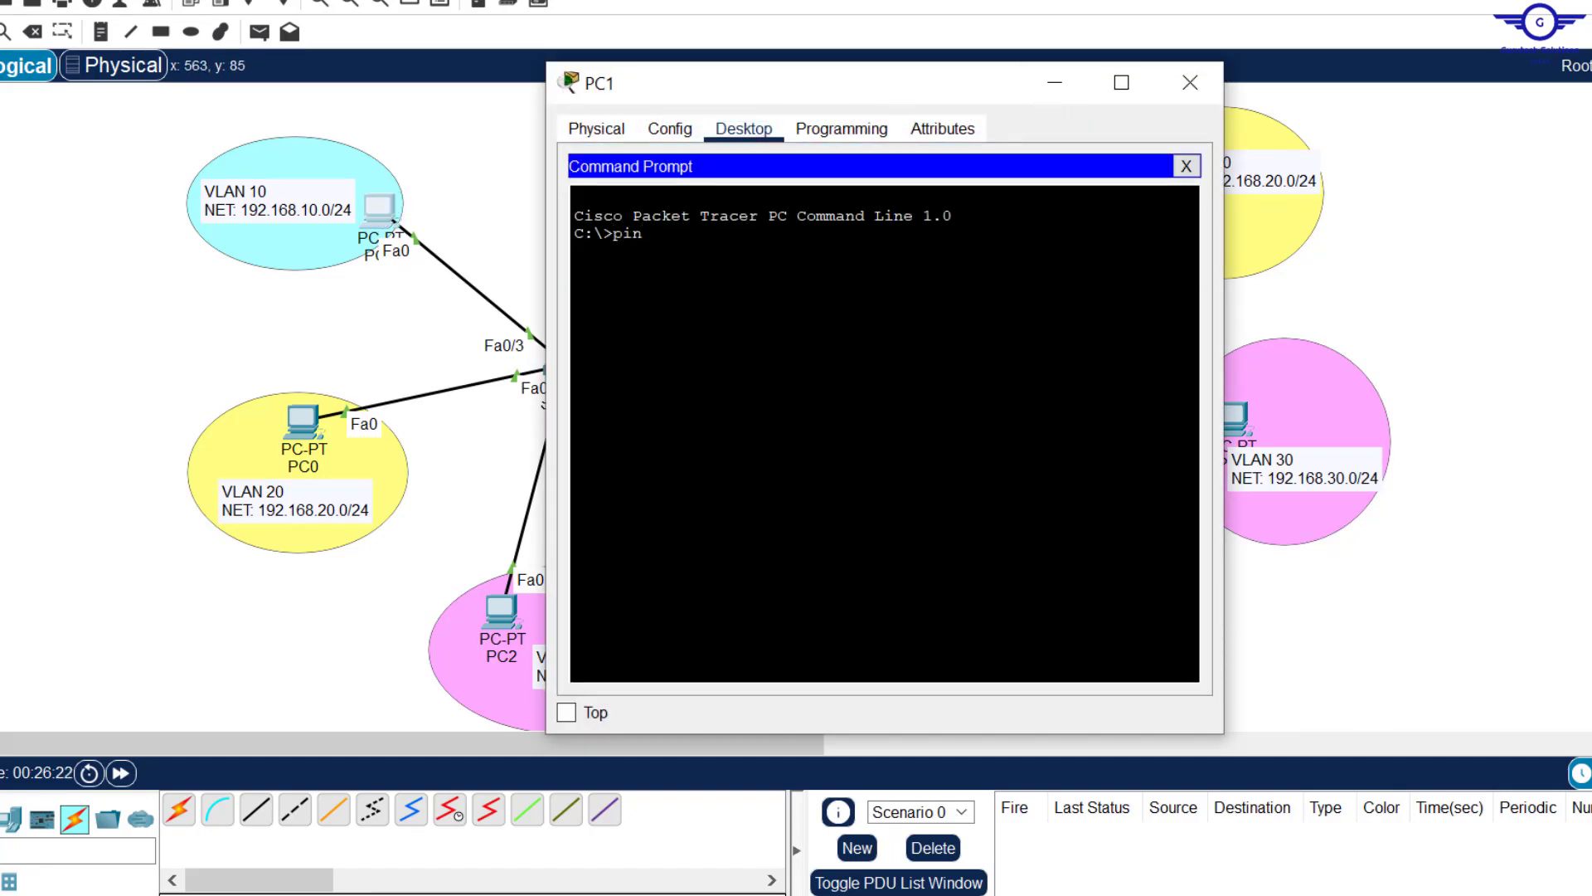
pyautogui.rightClick(833, 303)
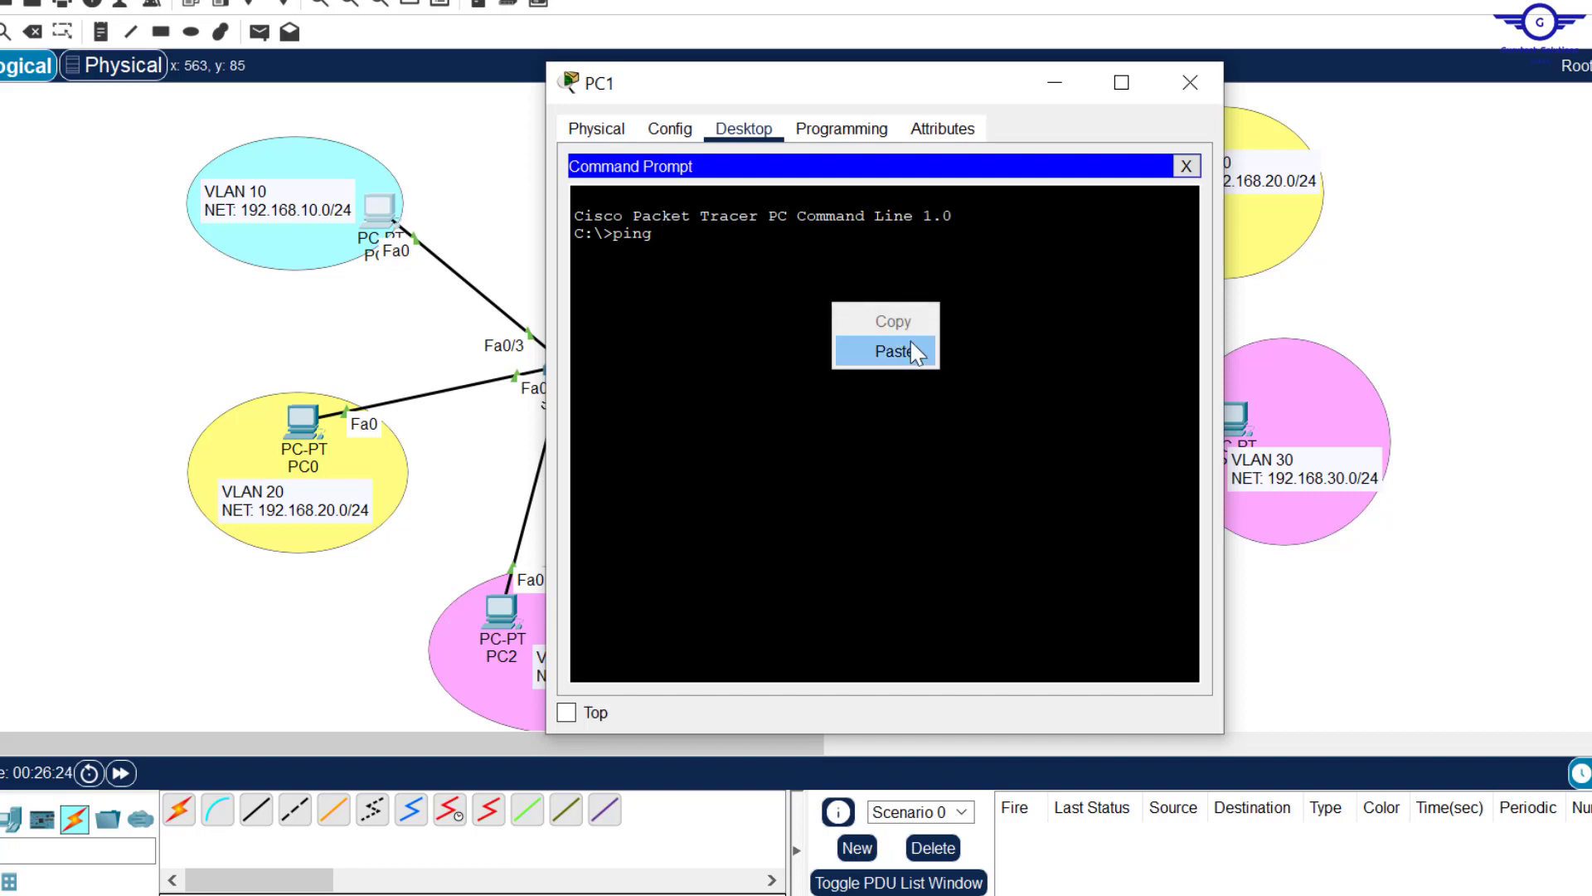
pyautogui.click(915, 350)
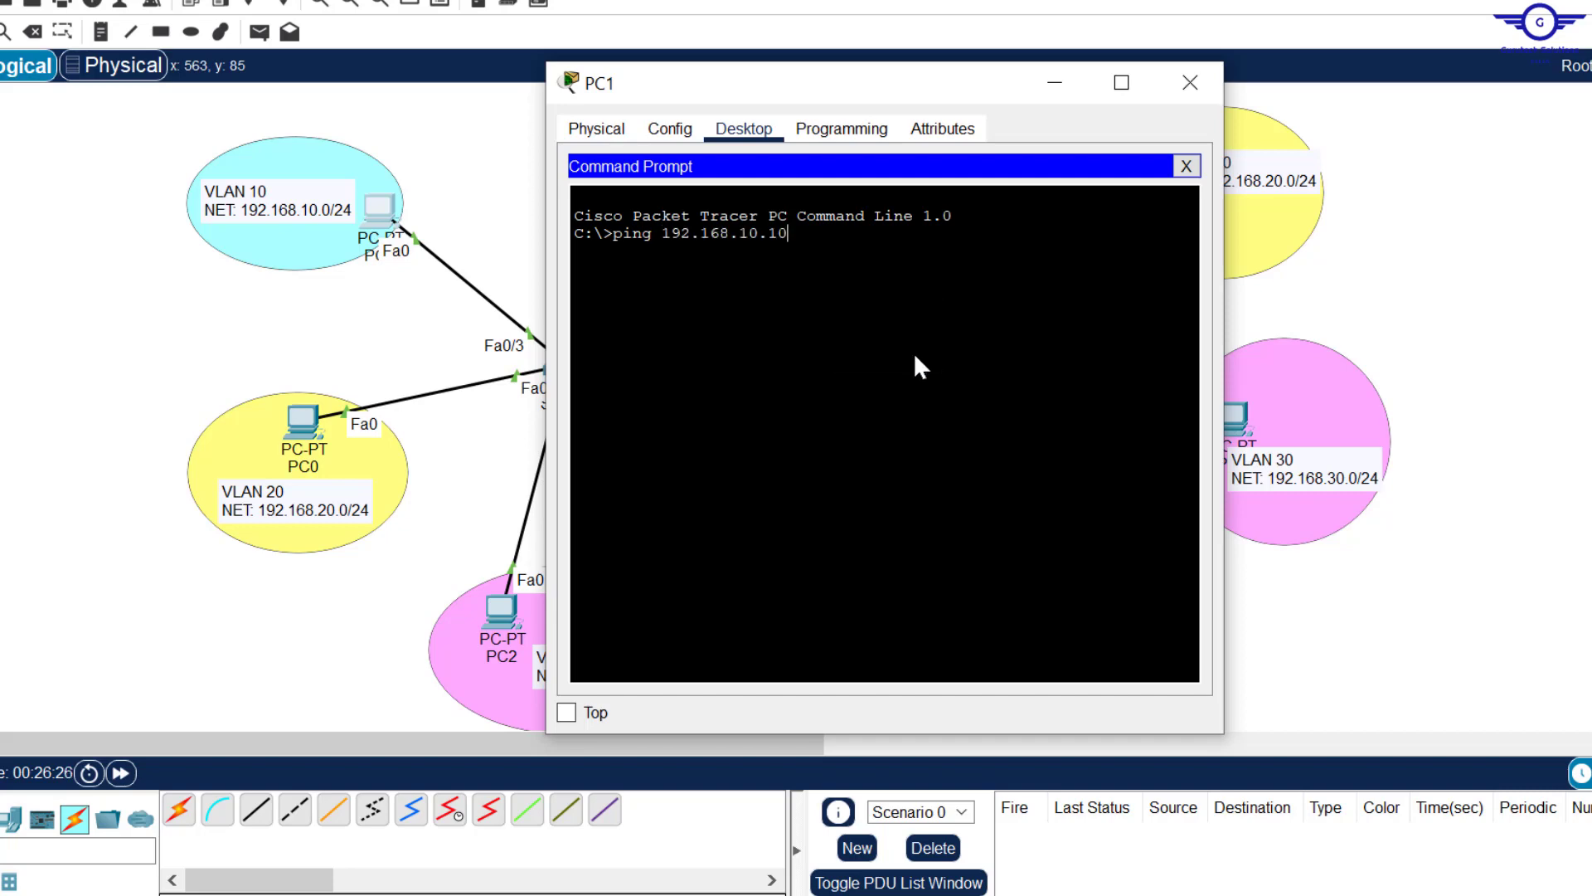
pyautogui.press('BackSpace')
pyautogui.press('BackSpace')
pyautogui.write('20')
pyautogui.press('Return')
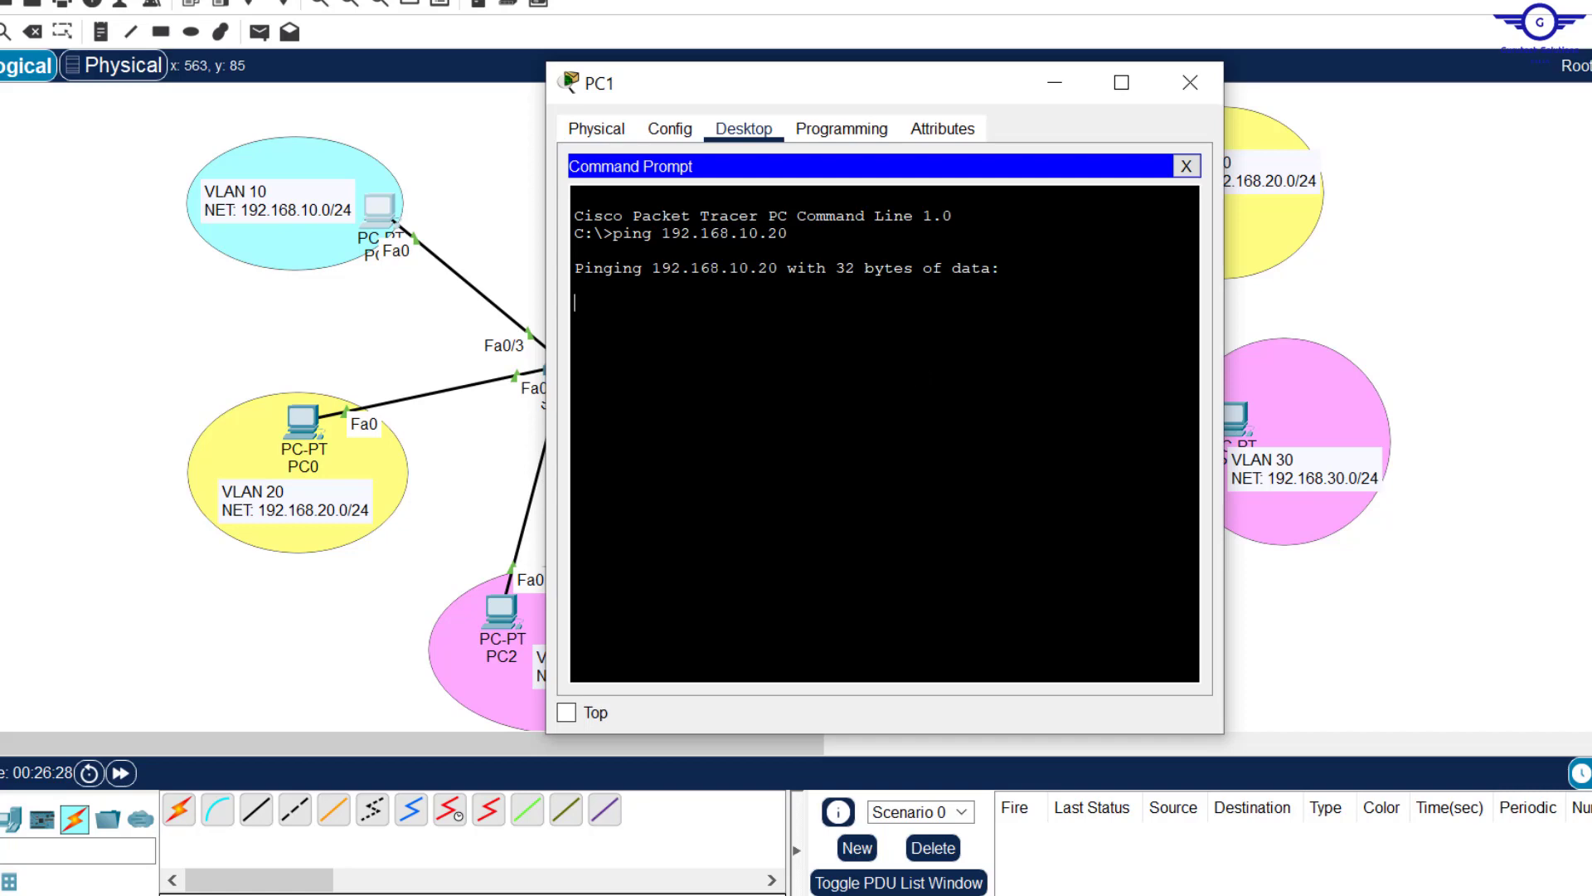
pyautogui.click(1202, 66)
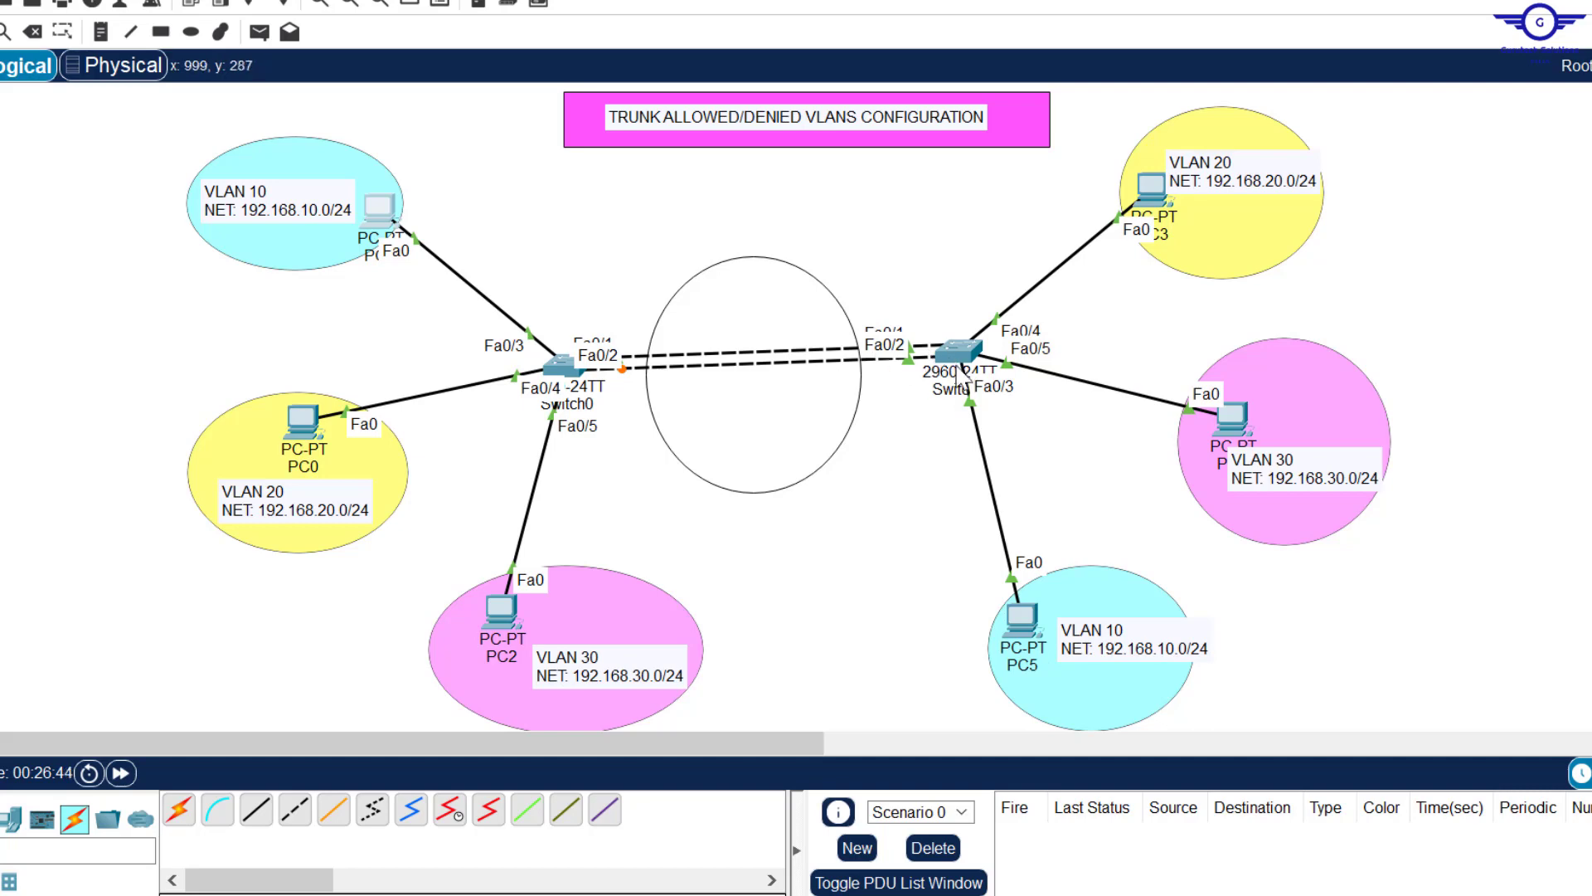
# Reopen PC1's command prompt, examine the ping output for 192.168.10.20, and minimize the window.
pyautogui.click(383, 214)
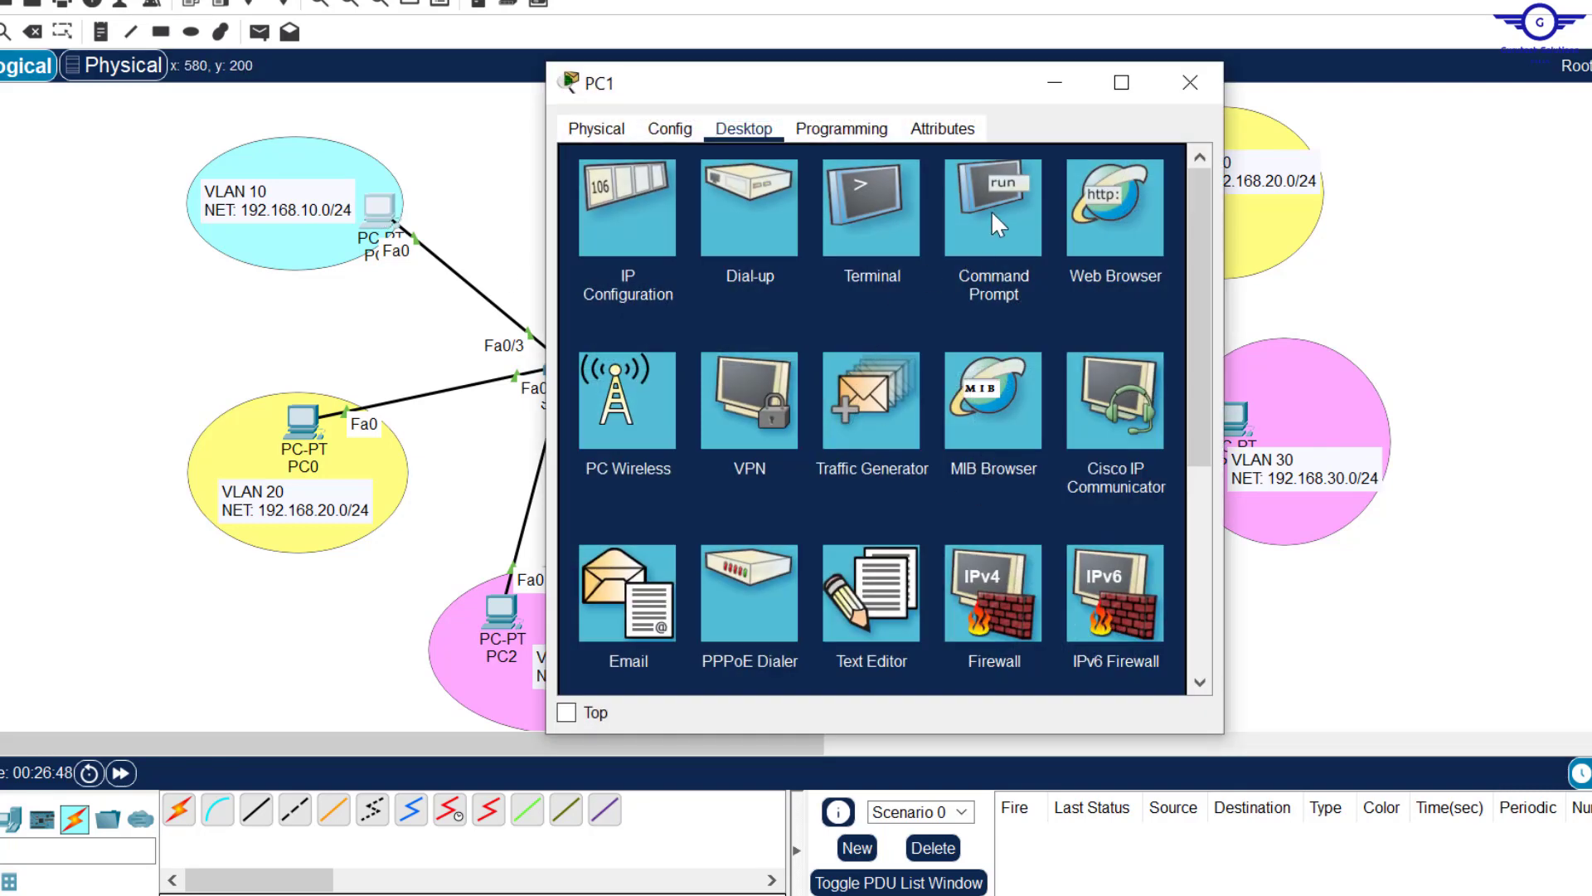
pyautogui.click(994, 217)
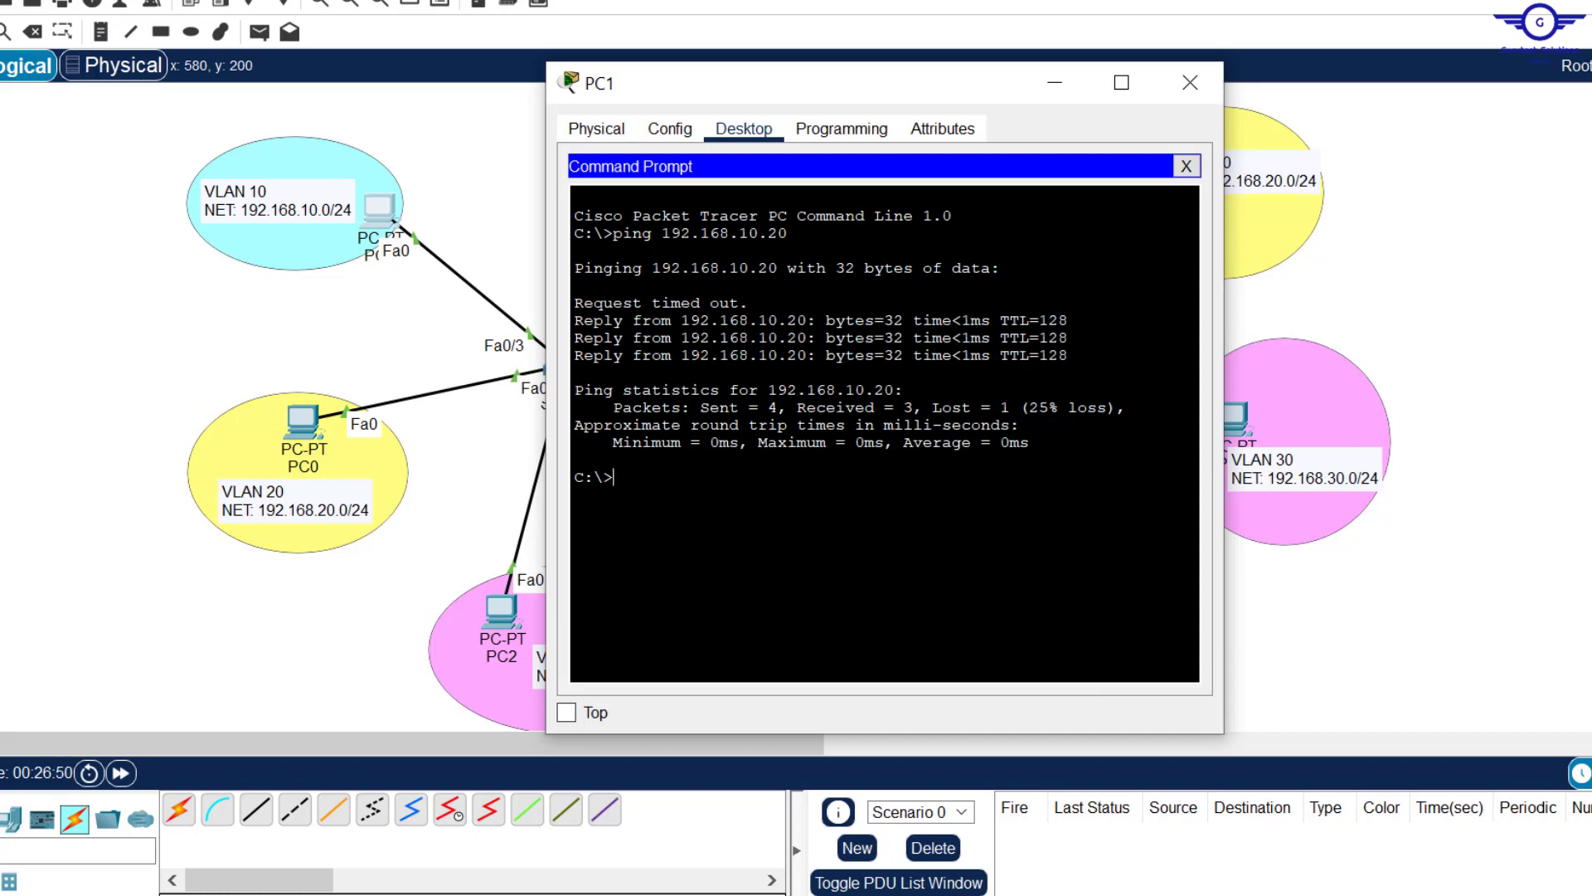
pyautogui.moveTo(788, 268); pyautogui.dragTo(729, 268)
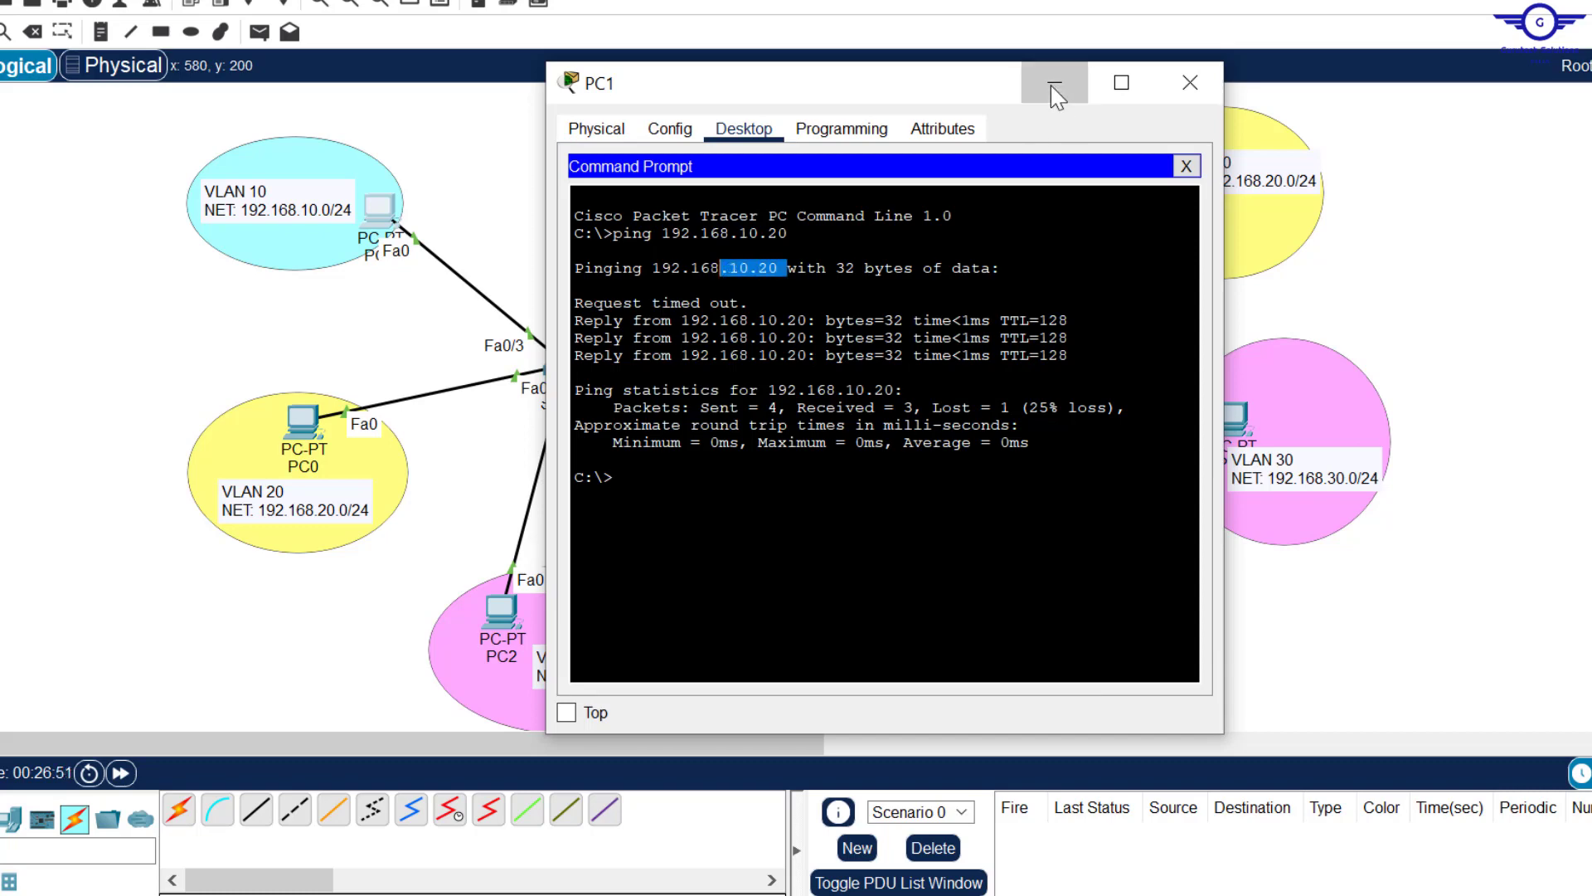
pyautogui.click(1054, 84)
# Open Switch1's command line and enter global configuration mode with conf t.
pyautogui.click(960, 351)
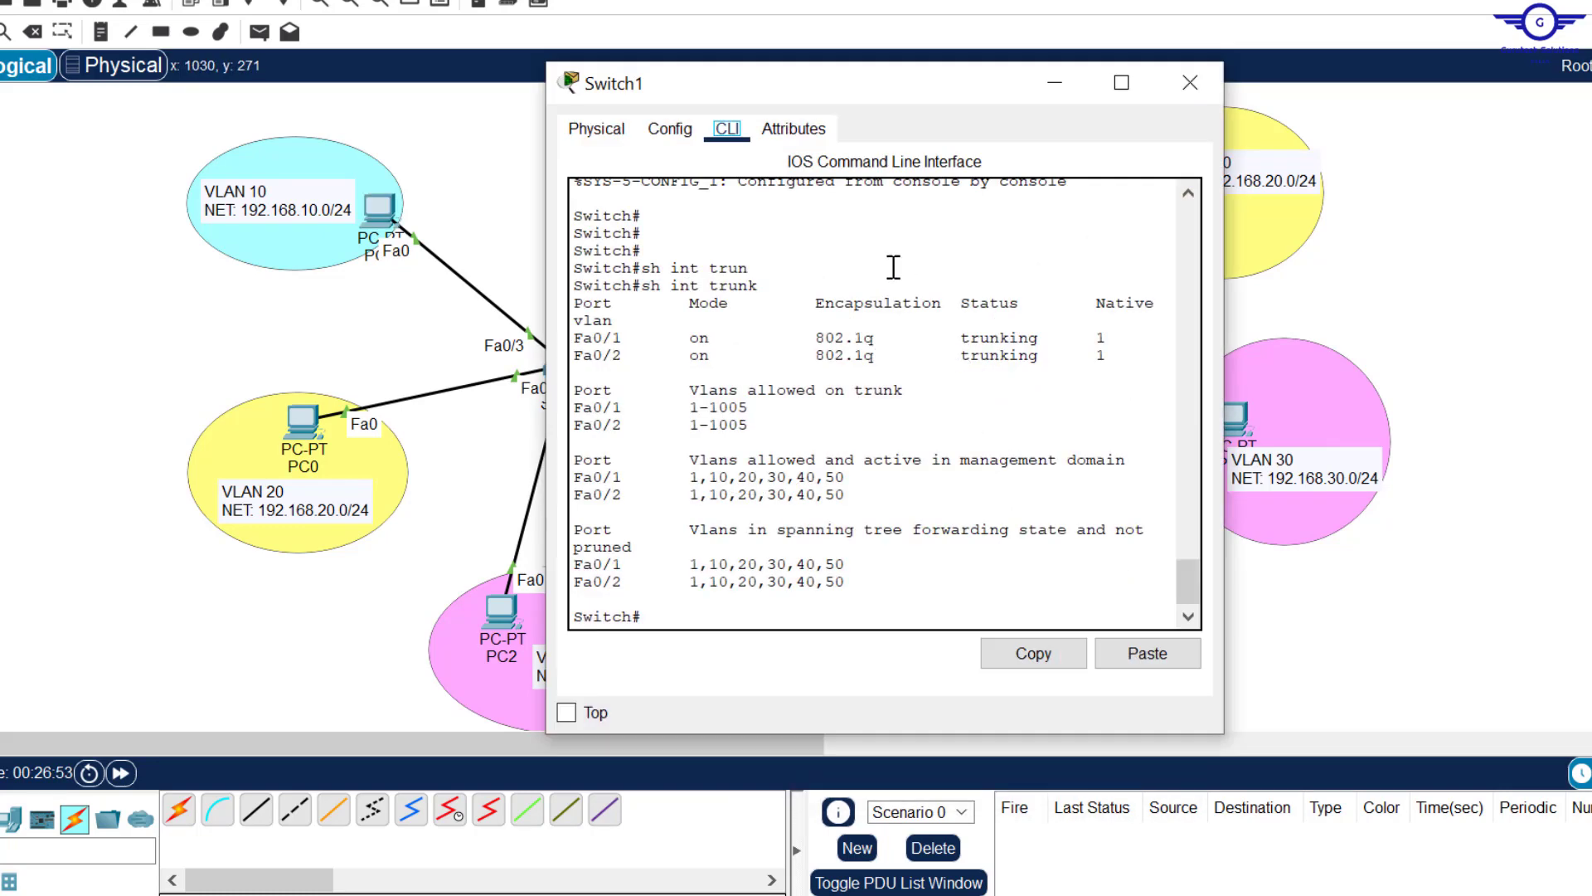
pyautogui.press('Return')
pyautogui.press('Return')
pyautogui.press('Return')
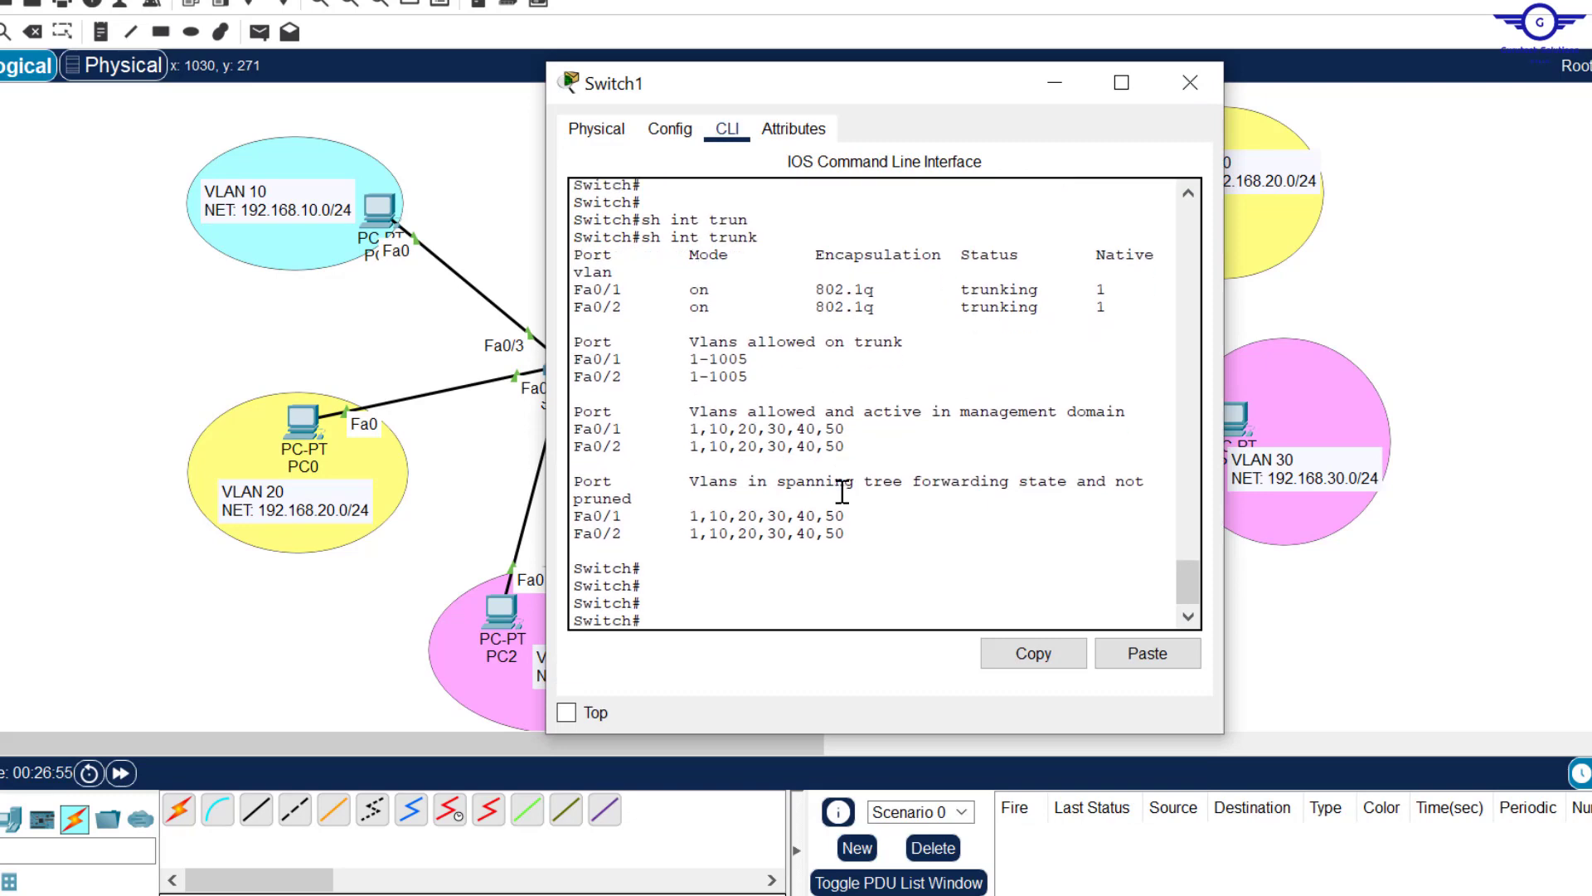
pyautogui.write('conf t')
pyautogui.press('Return')
pyautogui.press('Return')
pyautogui.press('Return')
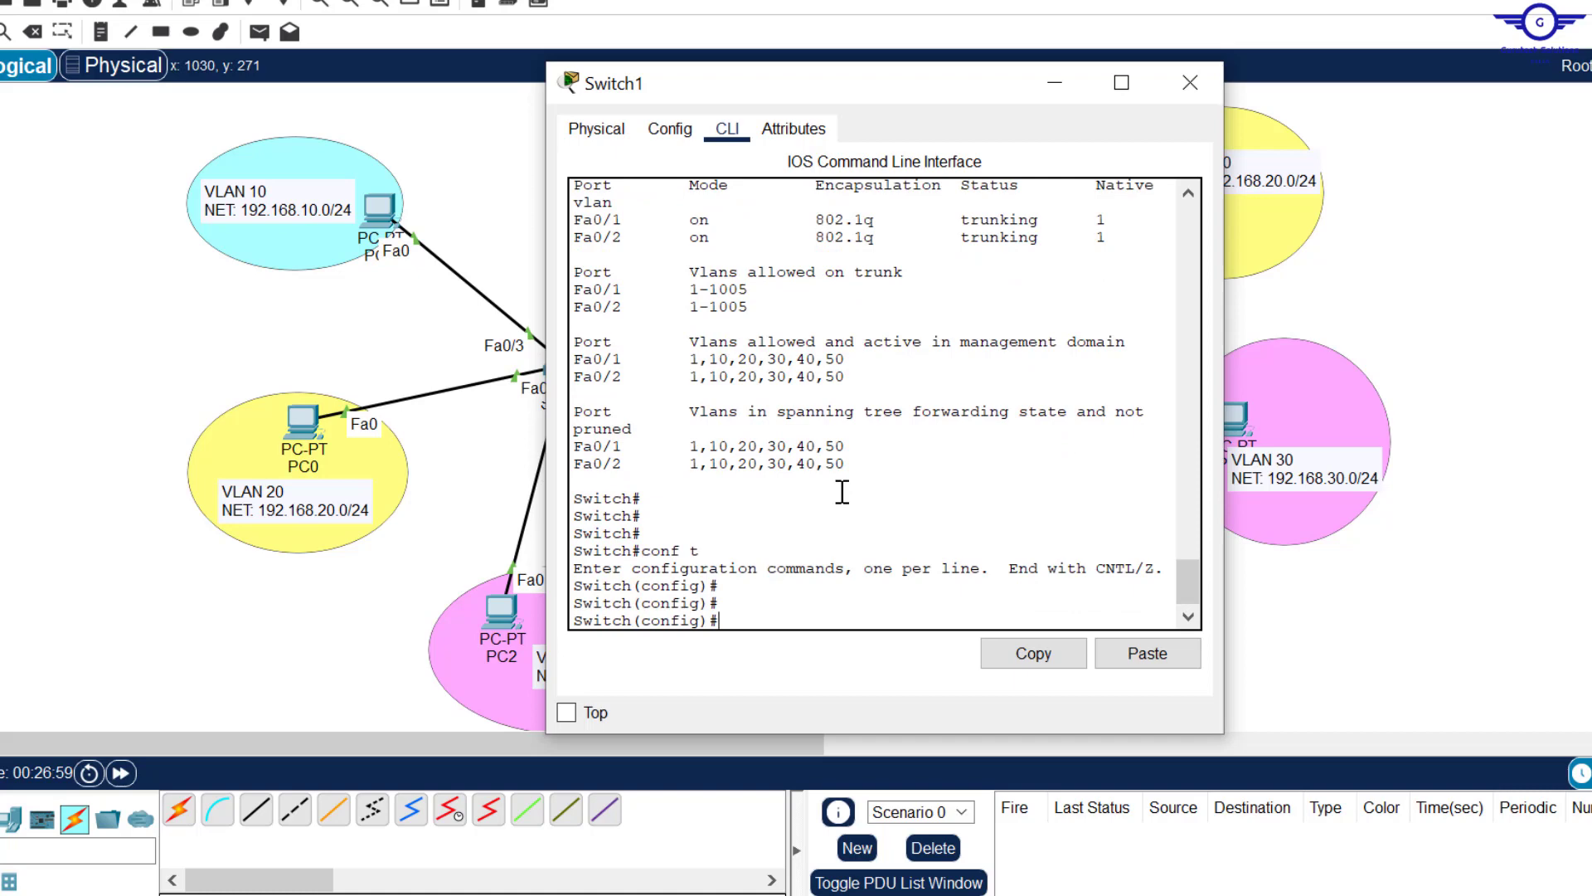
# Enter configuration of the trunk interface range fa0/1-2 on Switch1.
pyautogui.write('int range fa0/1-2')
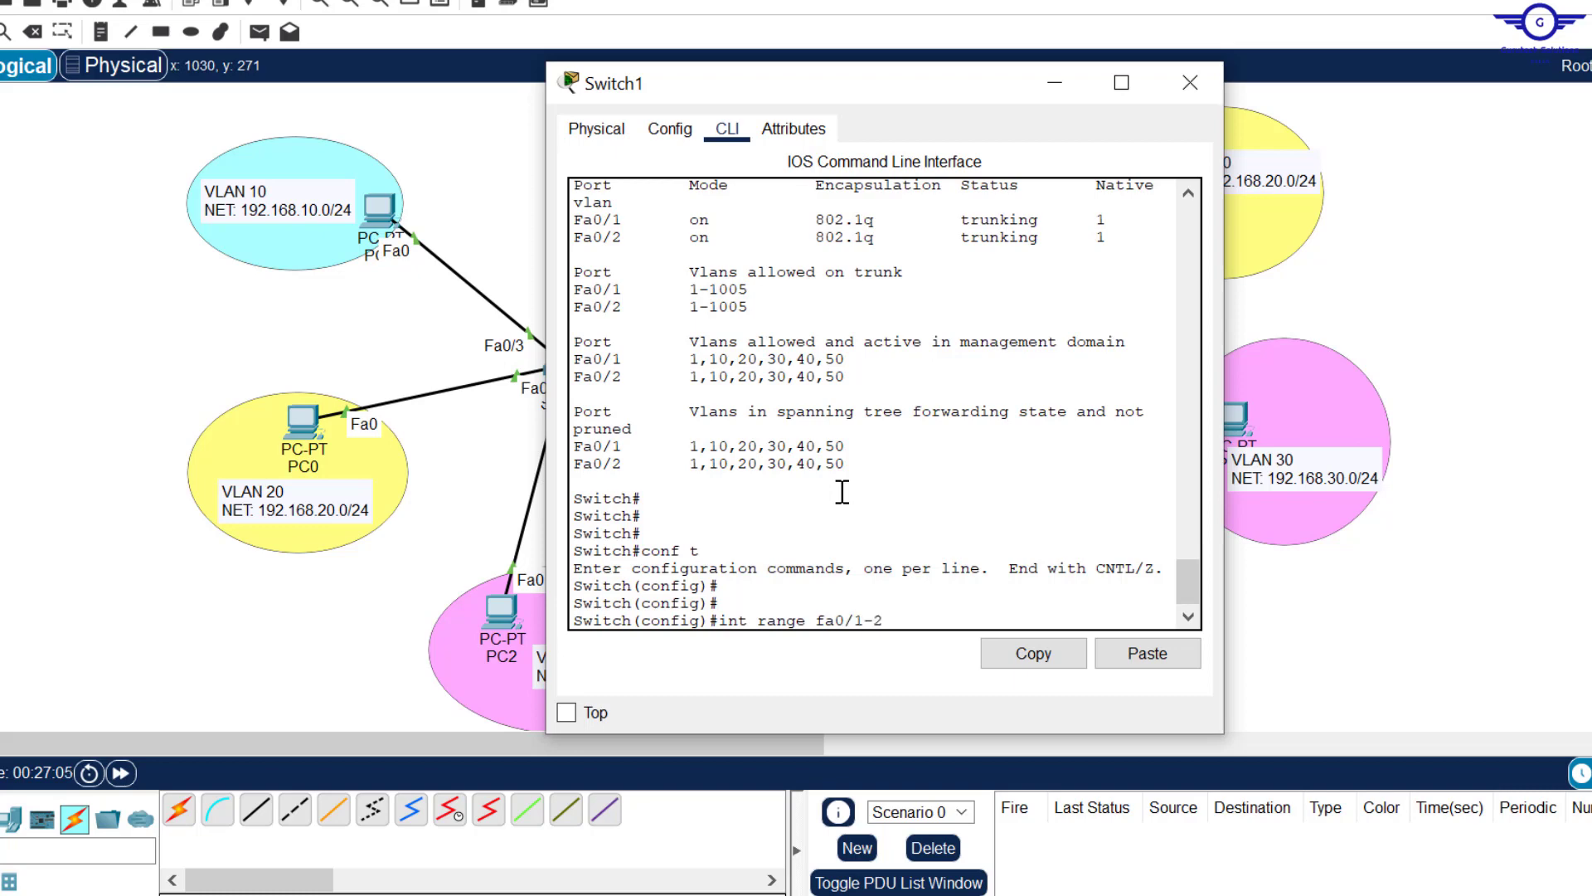
pyautogui.press('Return')
pyautogui.press('Return')
# Allow all VLANs except 10 on Switch1's trunk range using switchport trunk allowed vlan except 10, and widen the switch window.
pyautogui.write('sw')
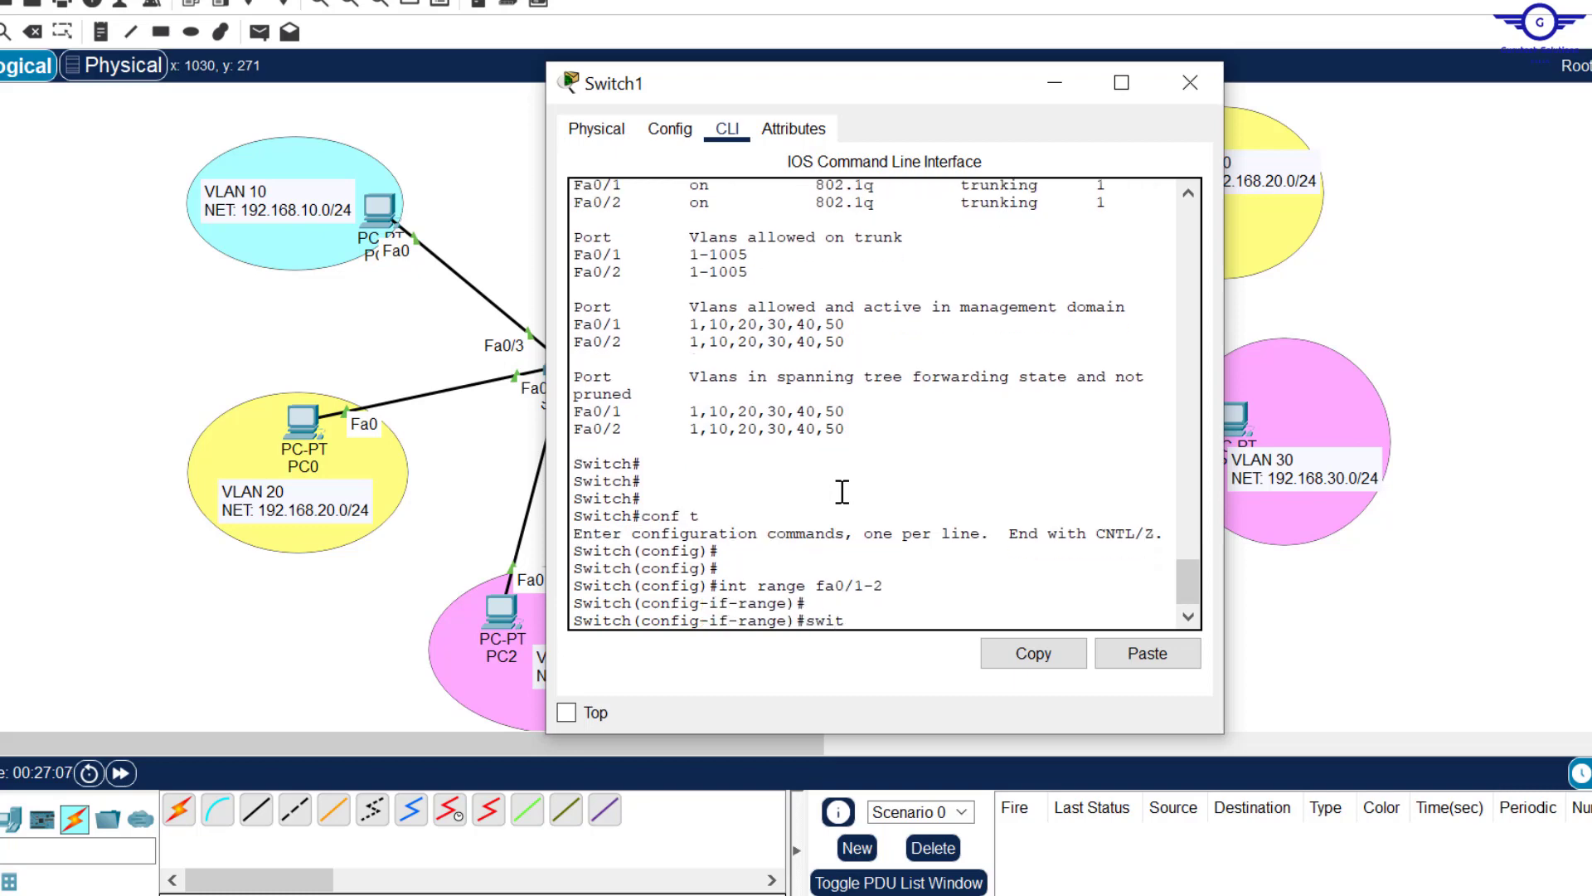
pyautogui.write('it')
pyautogui.press('Tab')
pyautogui.write('tr')
pyautogui.press('Tab')
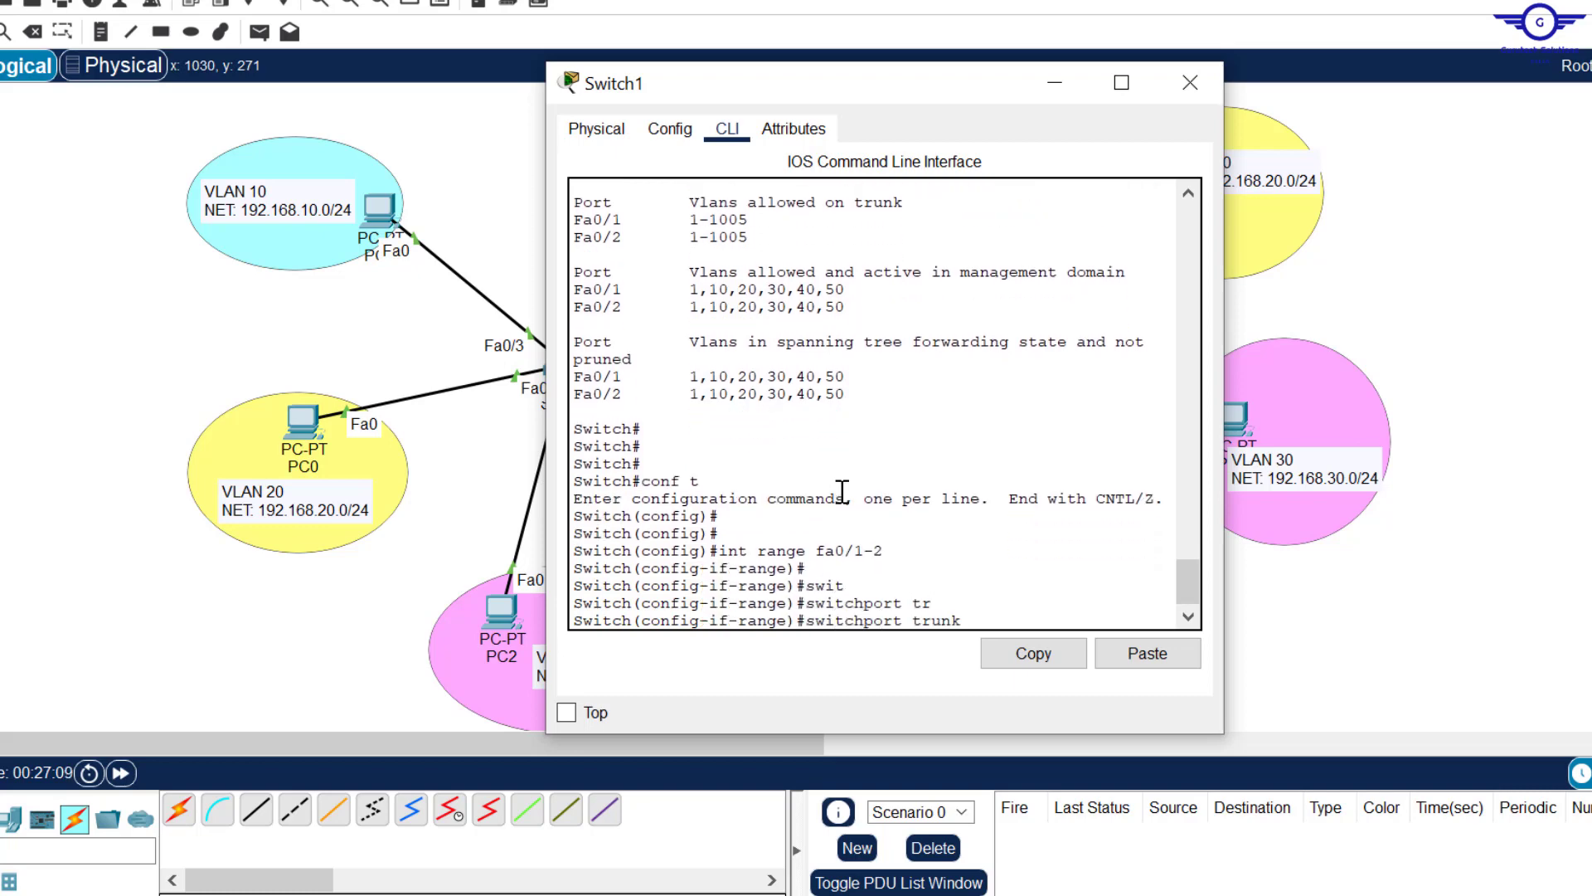
pyautogui.write('al')
pyautogui.press('Tab')
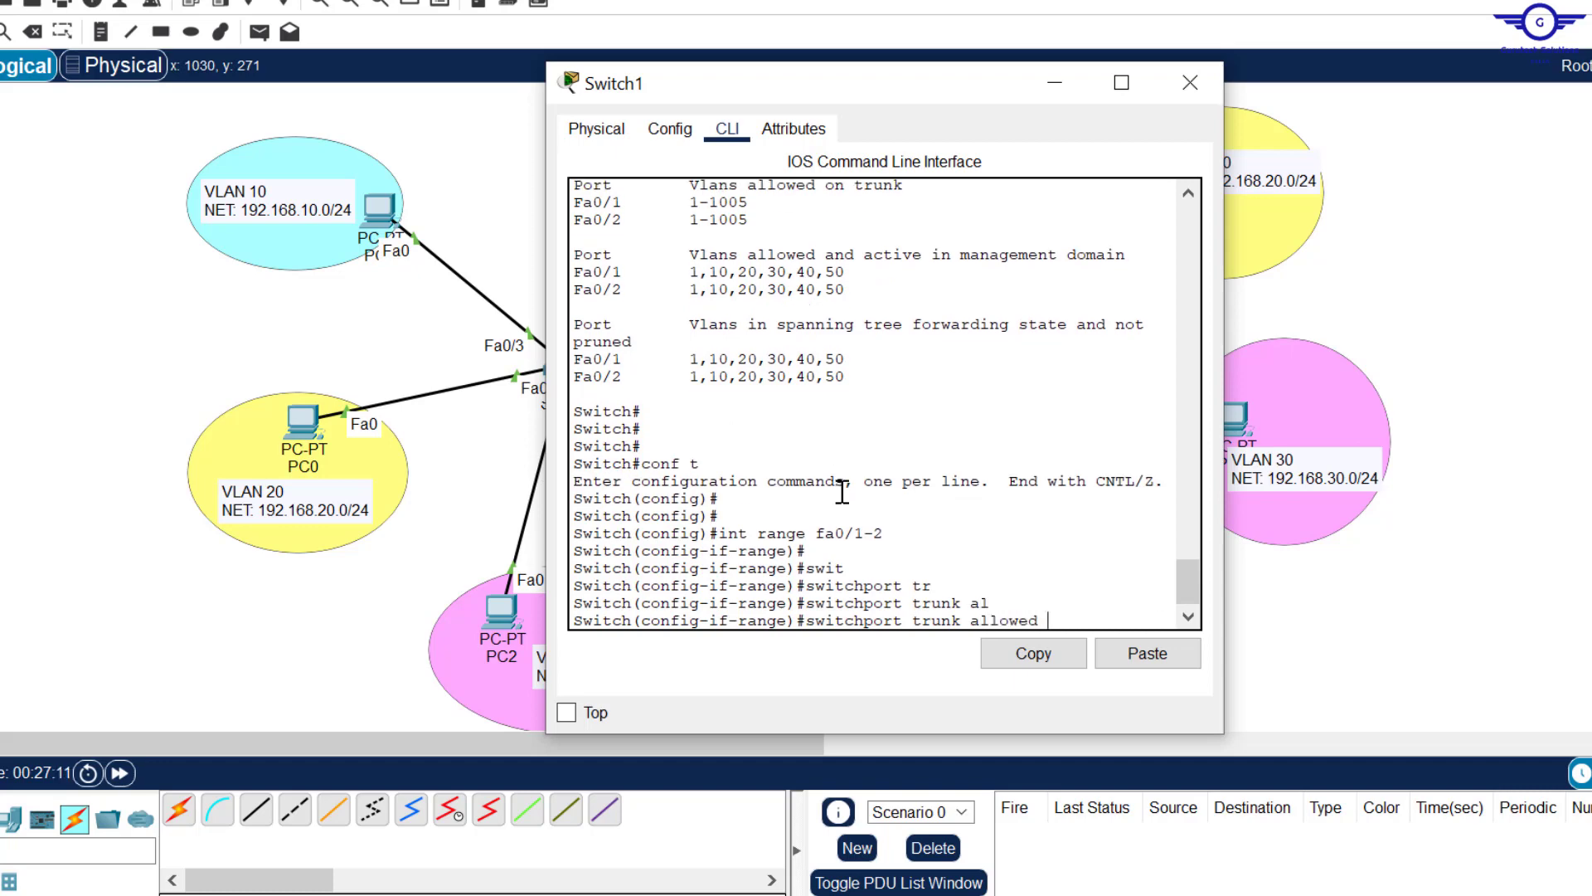
pyautogui.write('ex')
pyautogui.press('Tab')
pyautogui.press('BackSpace')
pyautogui.press('BackSpace')
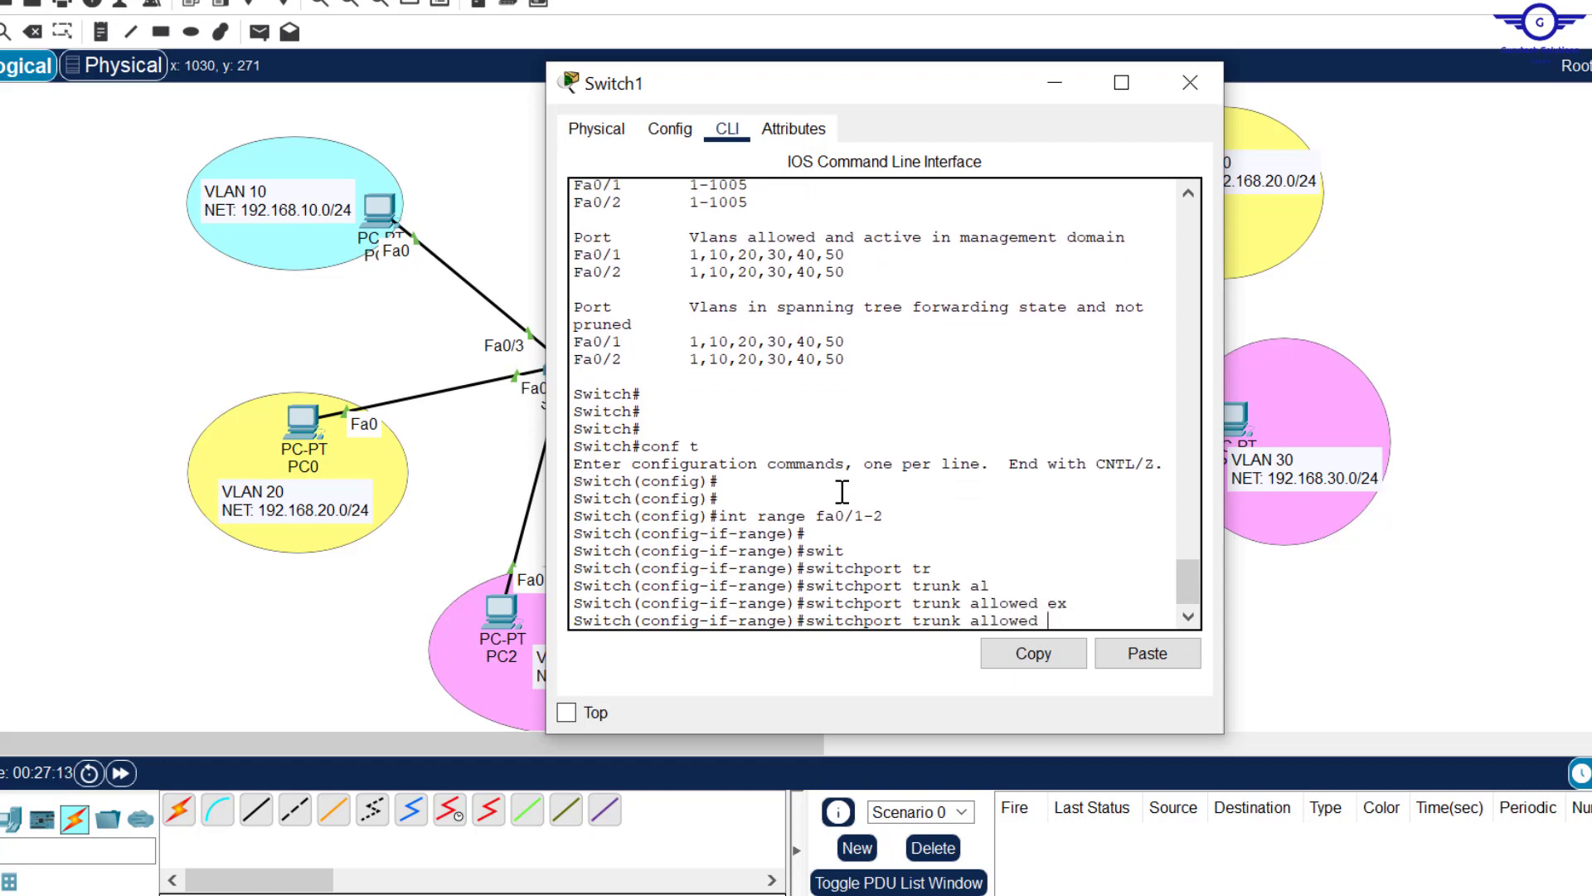
pyautogui.write('v')
pyautogui.press('Tab')
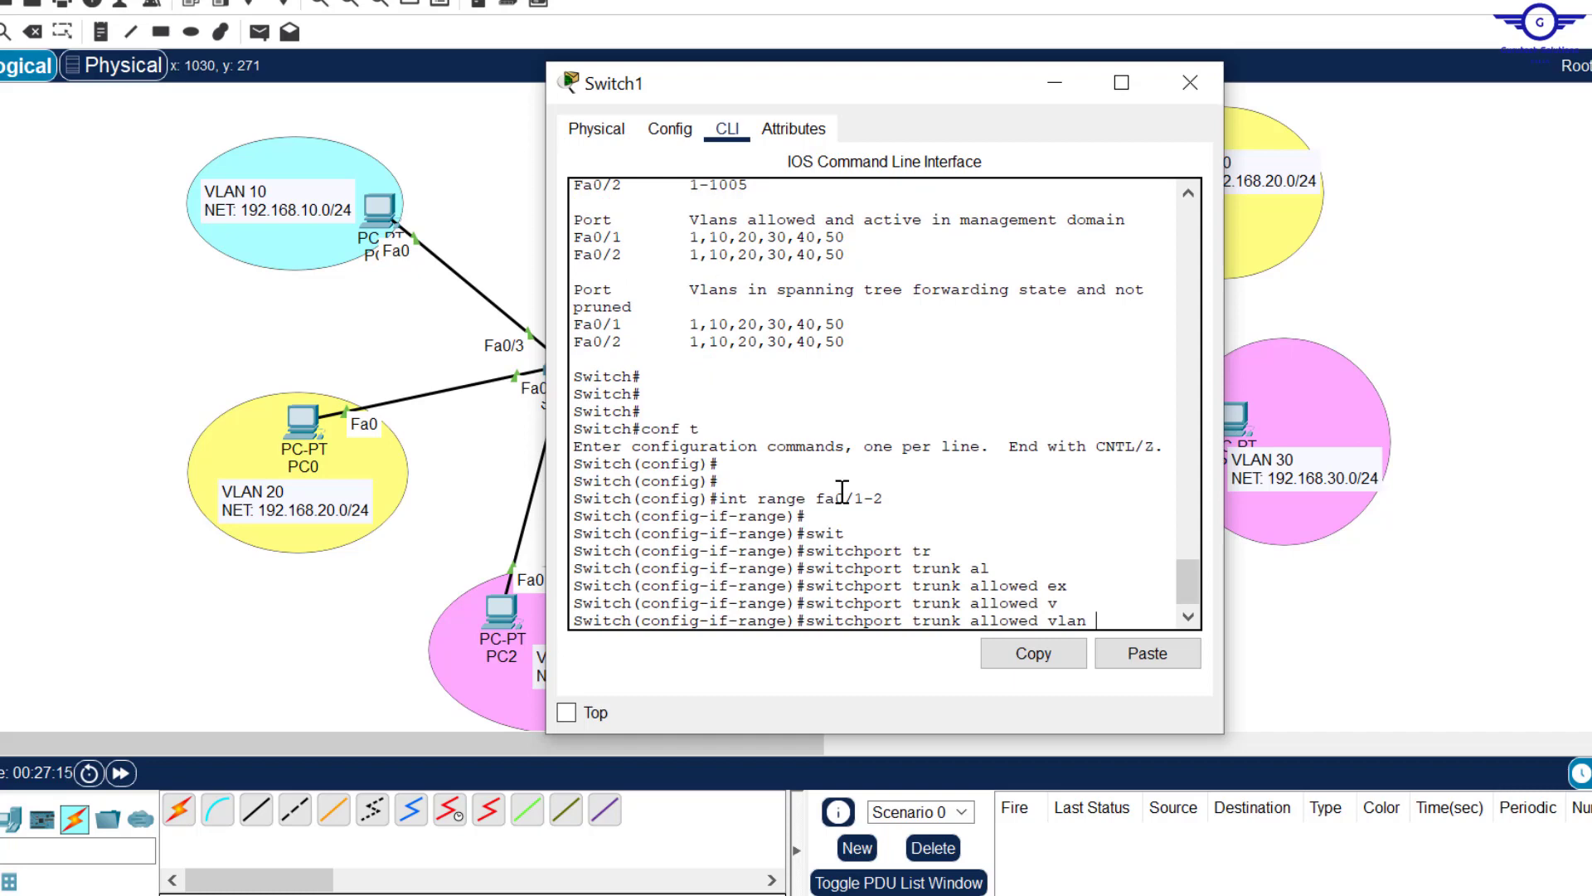
pyautogui.write('ex')
pyautogui.press('Tab')
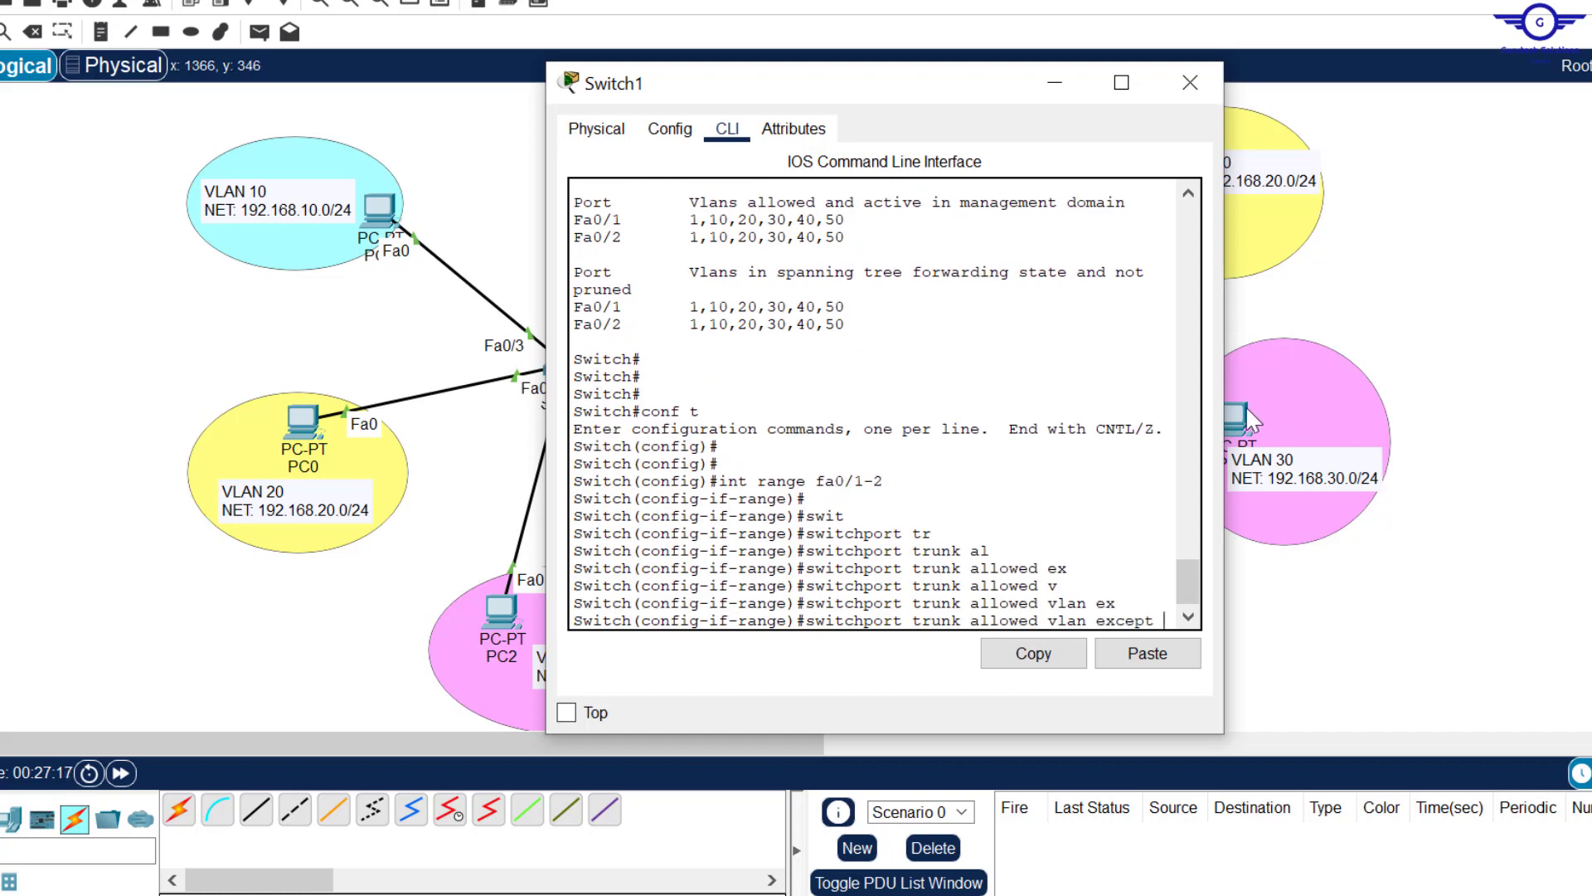
pyautogui.moveTo(1225, 398); pyautogui.dragTo(1452, 423)
pyautogui.write('10')
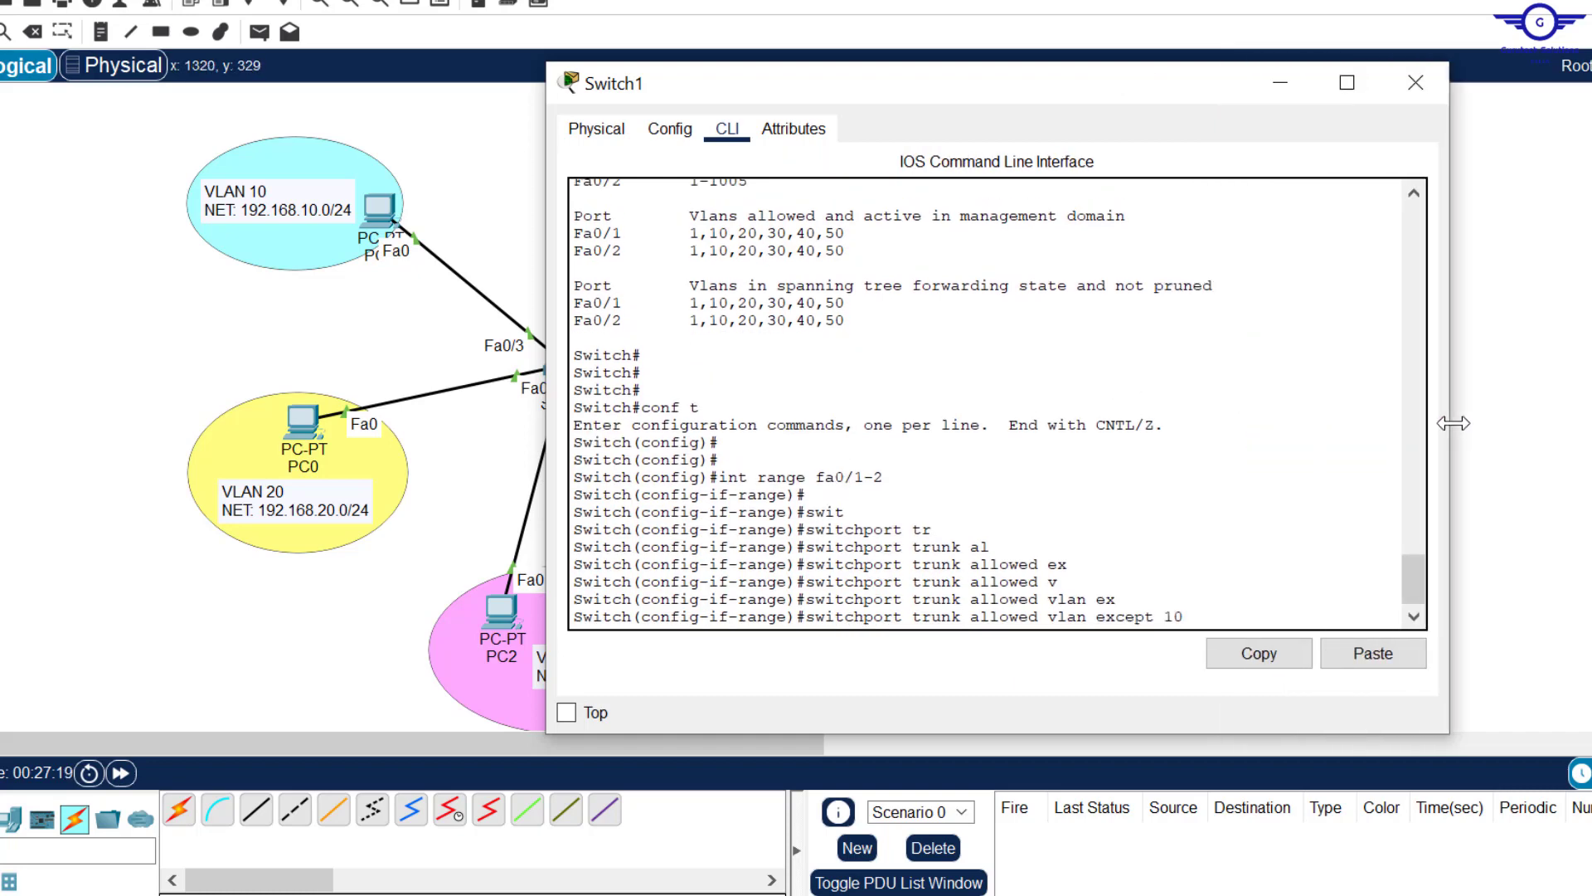
pyautogui.press('Return')
# Save Switch1's running configuration with do wr.
pyautogui.write('do')
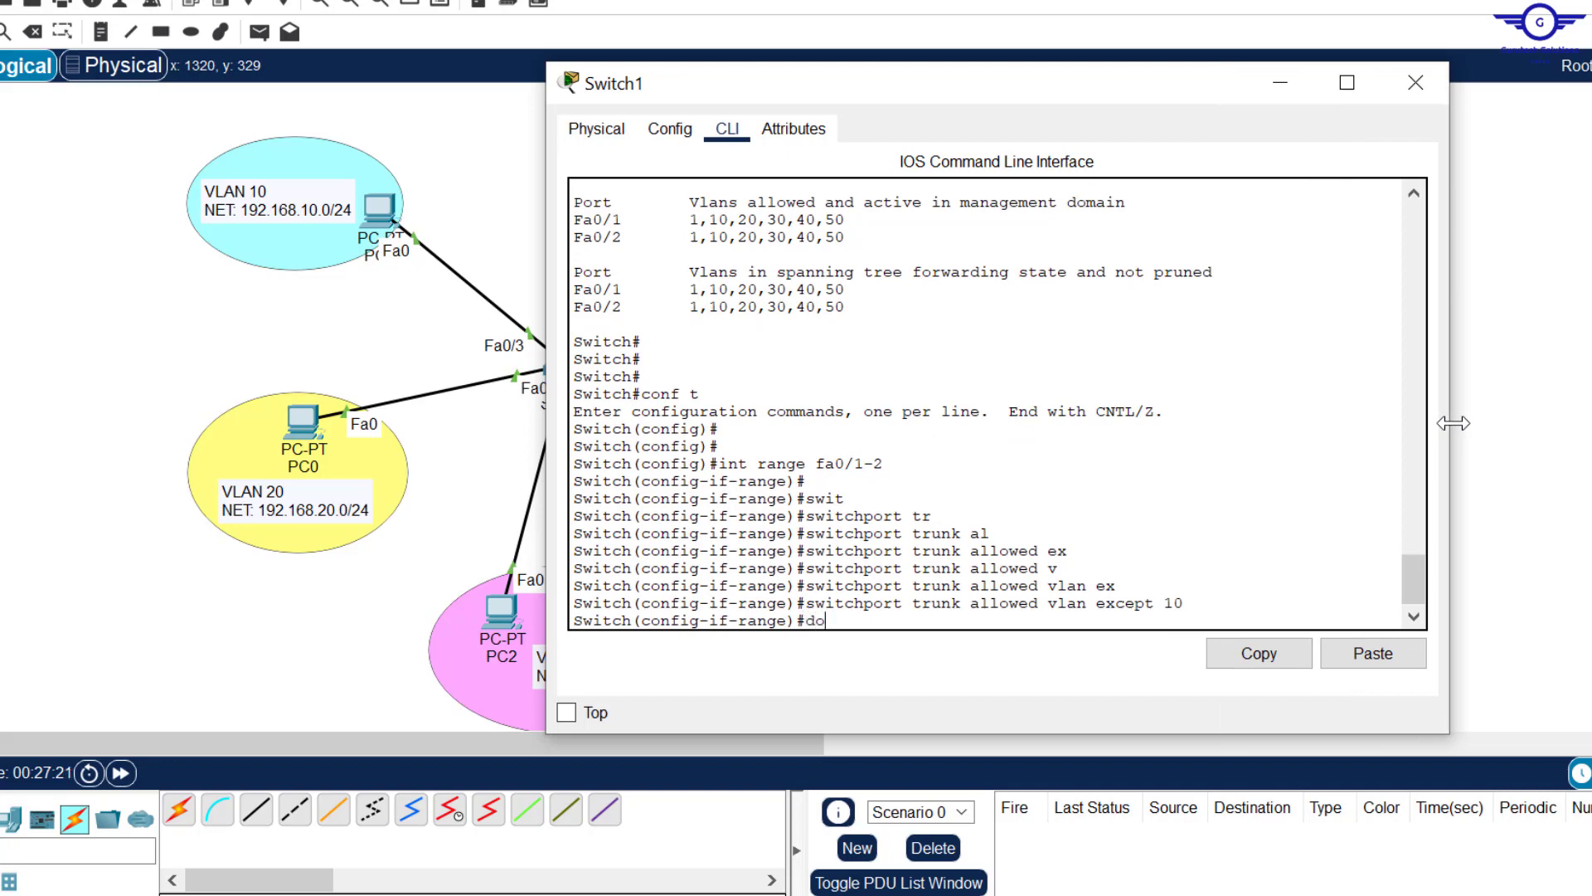
pyautogui.write(' wr')
pyautogui.press('Return')
# Display the allowed and active VLANs on Switch1's trunk interfaces with do sh int trunk.
pyautogui.write('d')
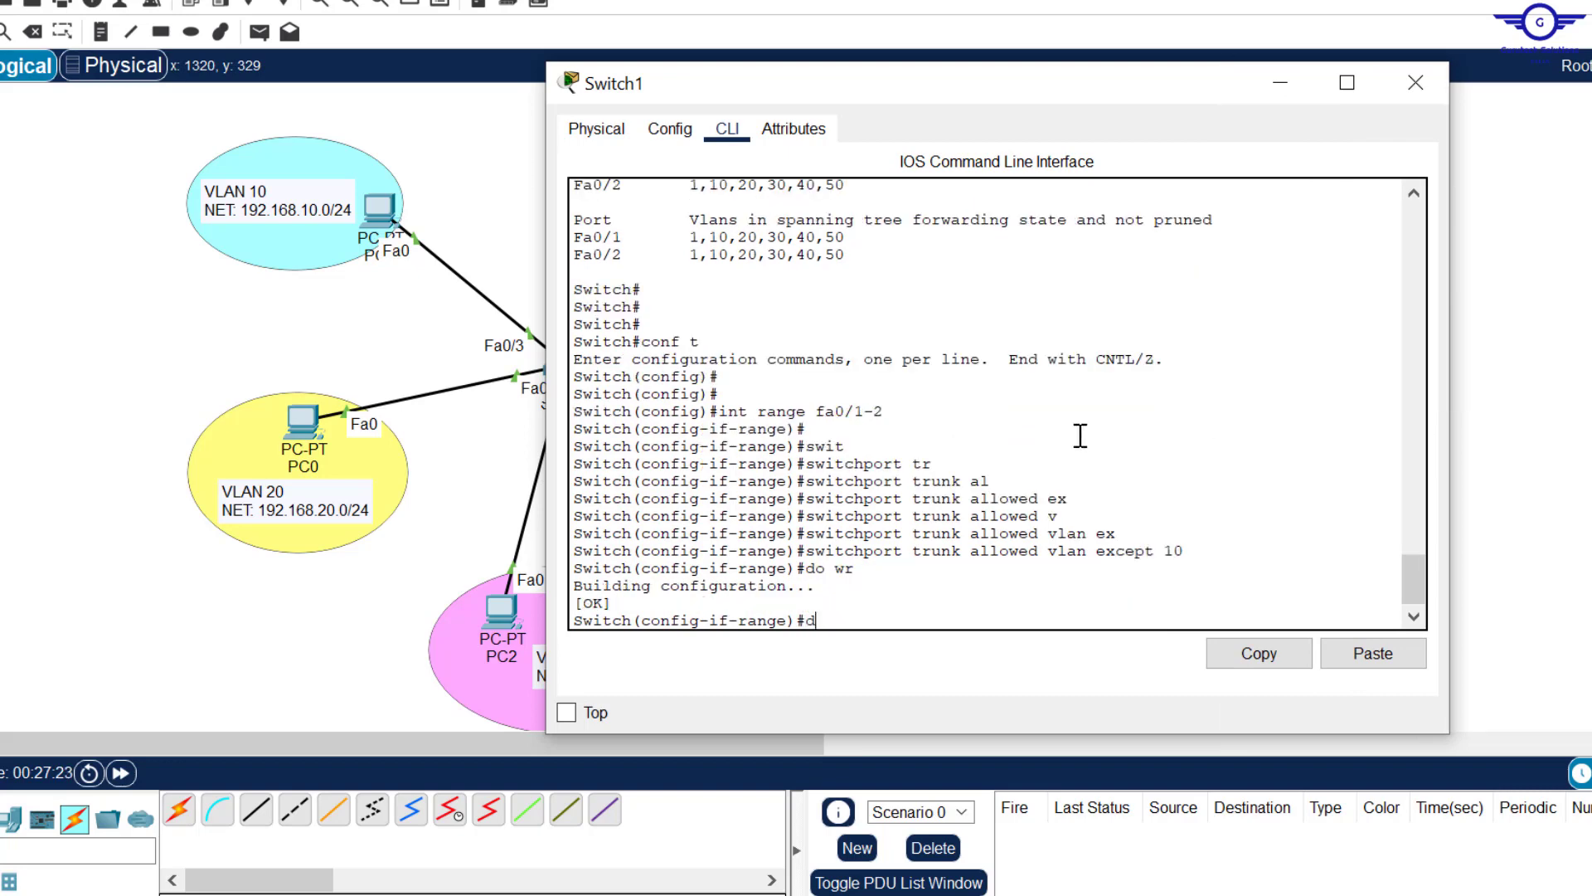
pyautogui.write('o sh int trunk')
pyautogui.press('Return')
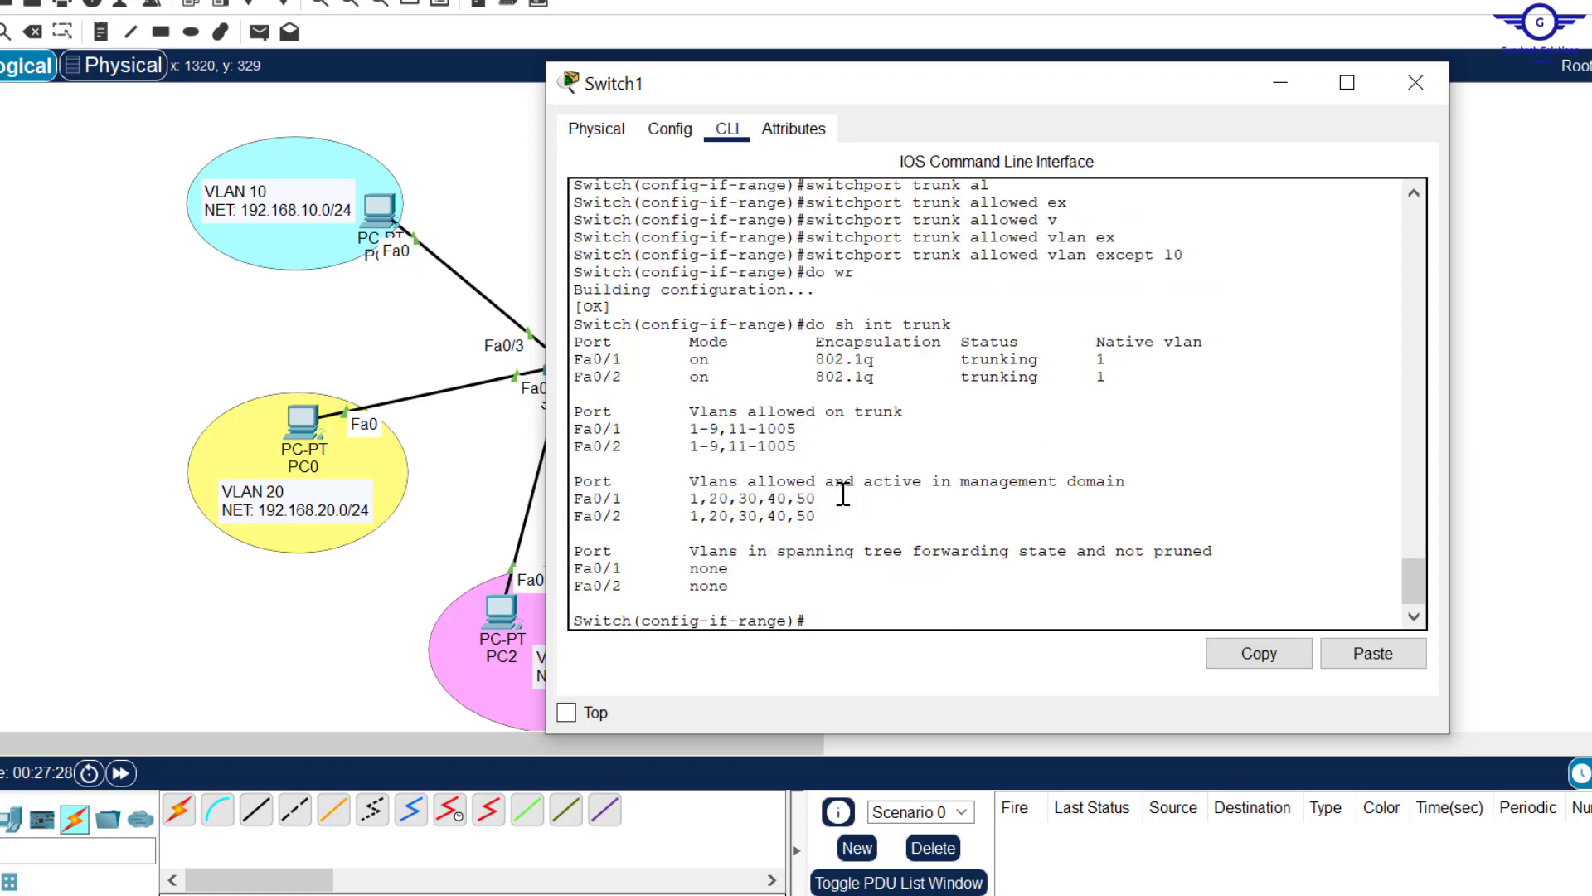
# Compare the allowed and active trunk VLANs on Switch1 and Switch0, and review the switchport trunk allowed vlan commands behind them.
pyautogui.moveTo(818, 498); pyautogui.dragTo(695, 501)
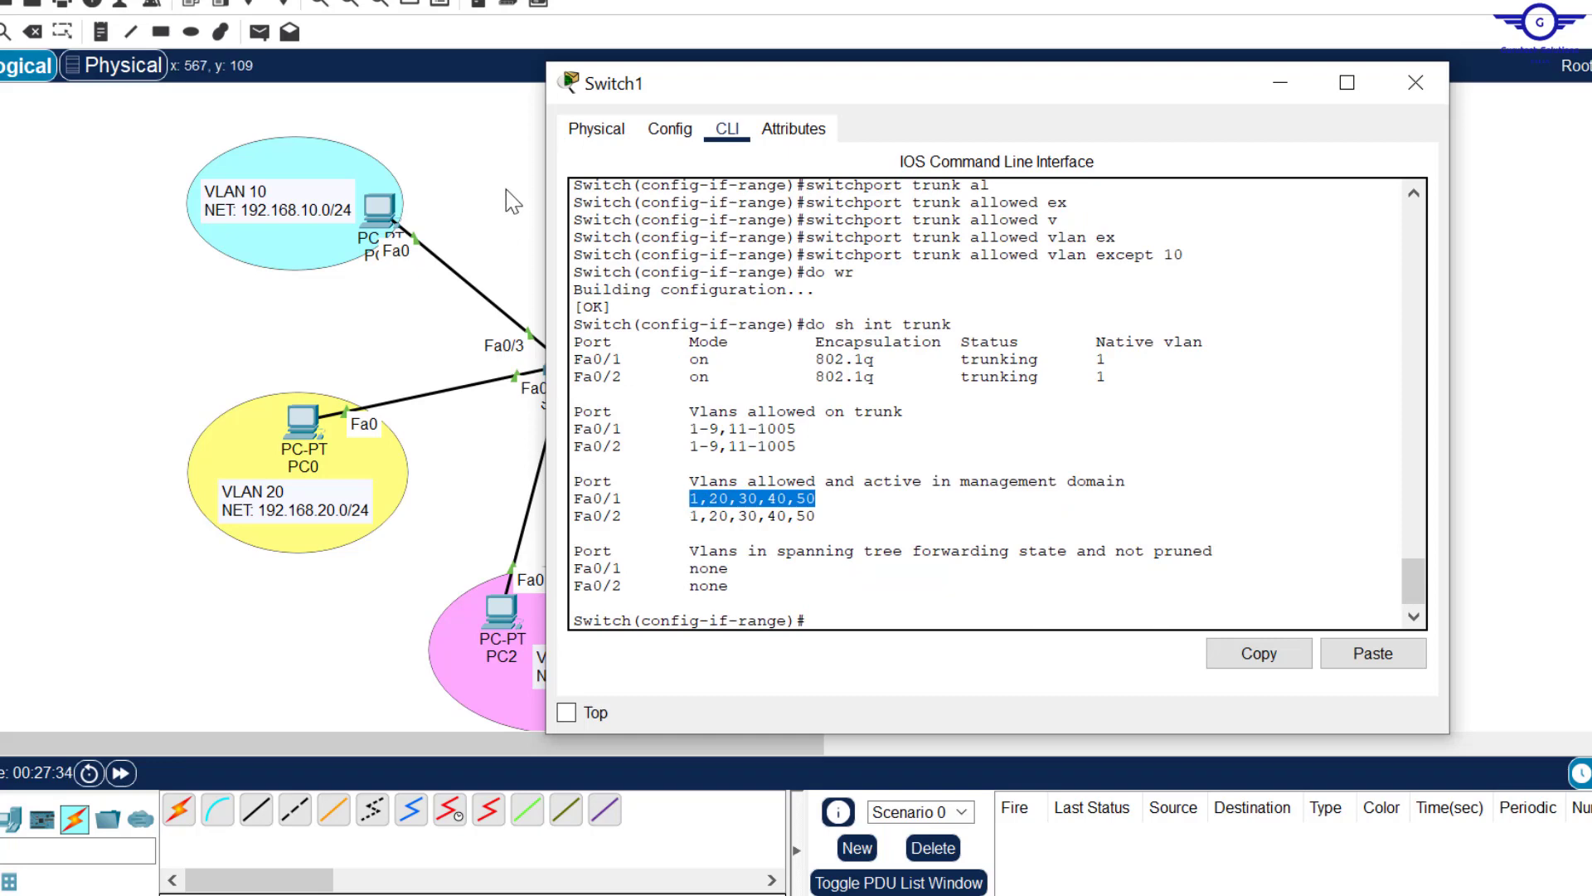
pyautogui.click(506, 189)
pyautogui.click(562, 371)
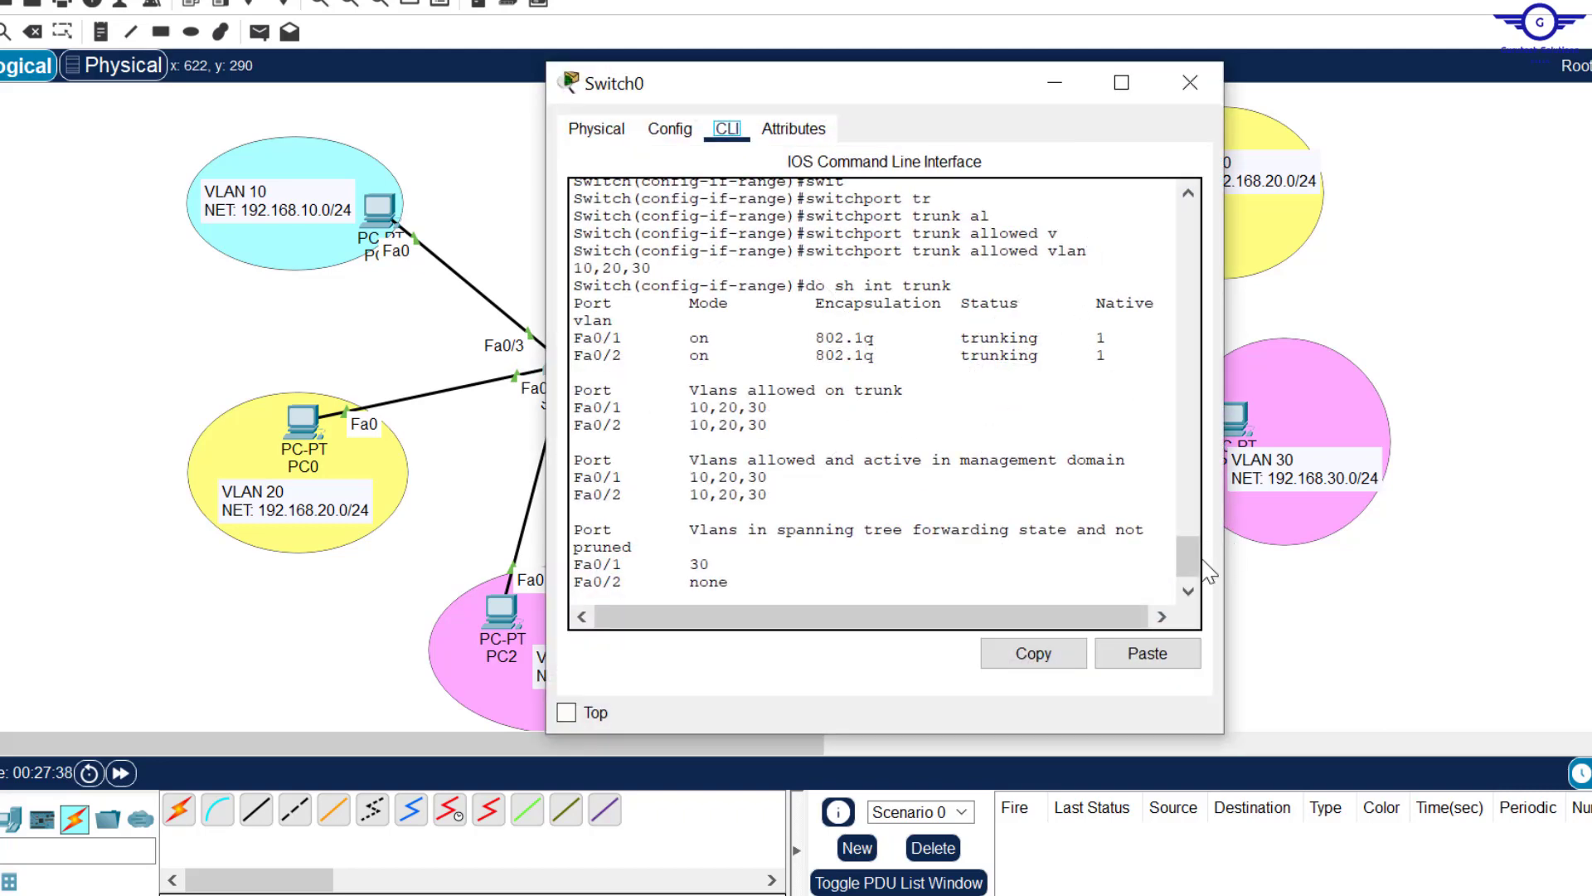
pyautogui.moveTo(1188, 570); pyautogui.dragTo(1192, 541)
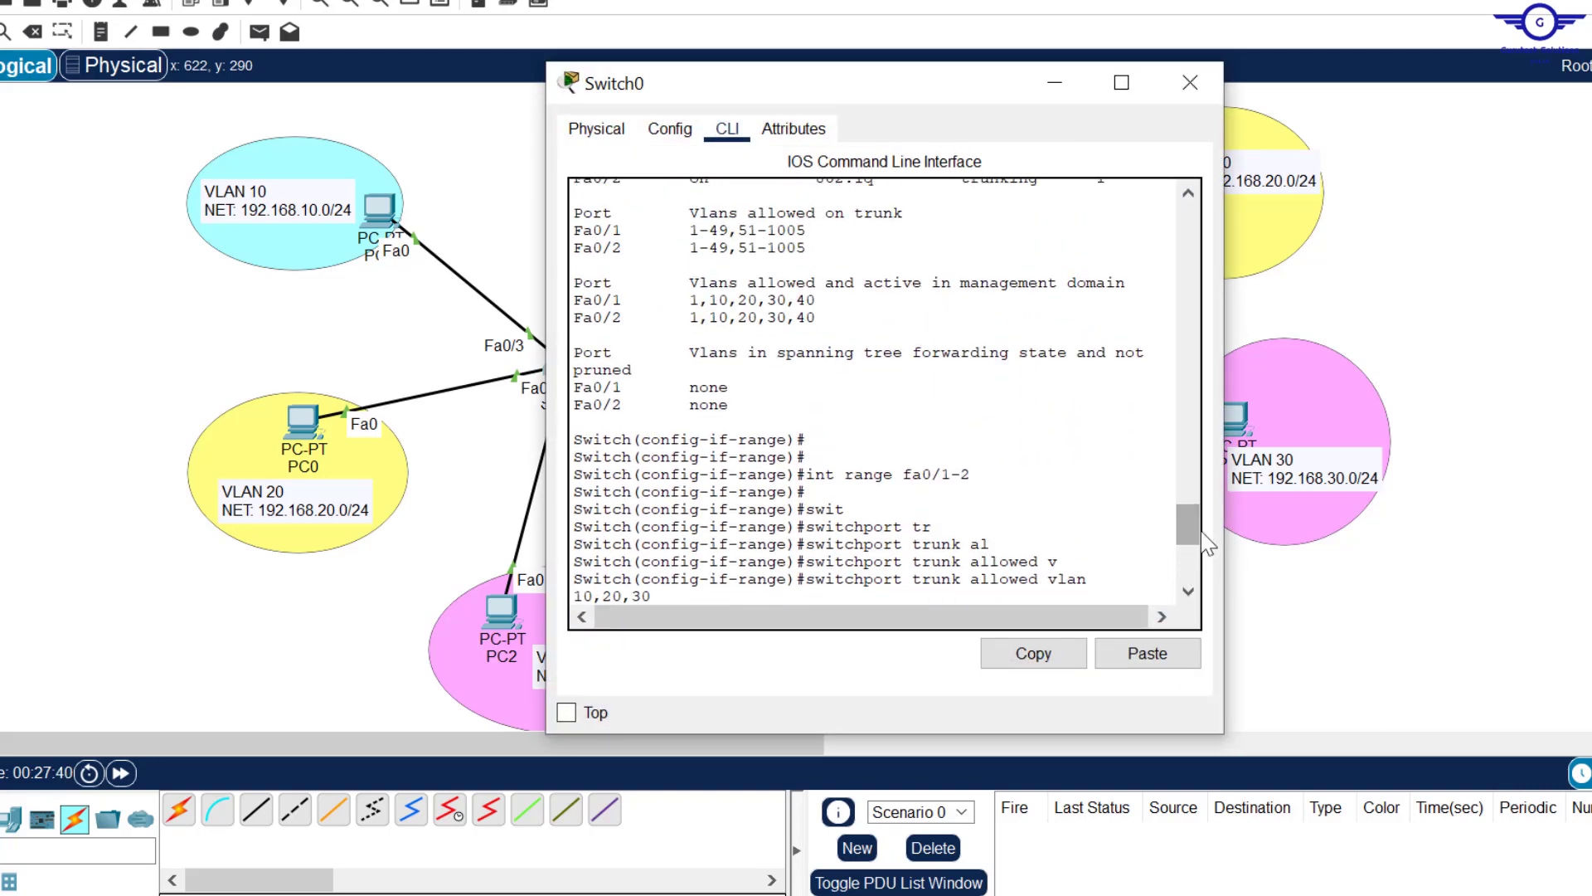
pyautogui.scroll(-3, 1195, 530)
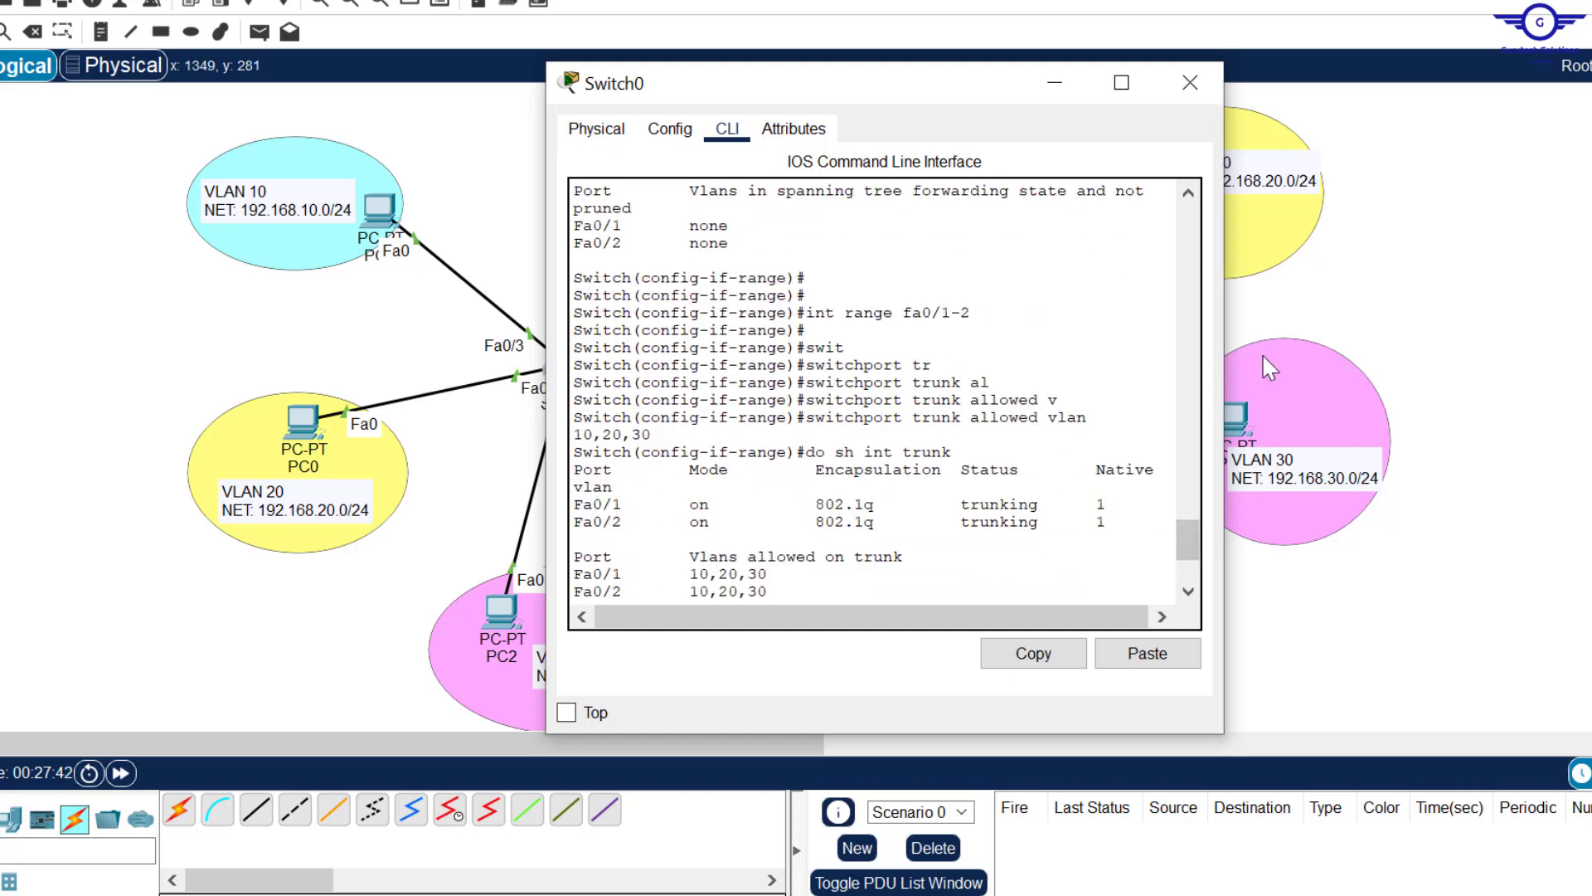
pyautogui.moveTo(1225, 353); pyautogui.dragTo(1408, 353)
pyautogui.moveTo(1180, 307); pyautogui.dragTo(805, 306)
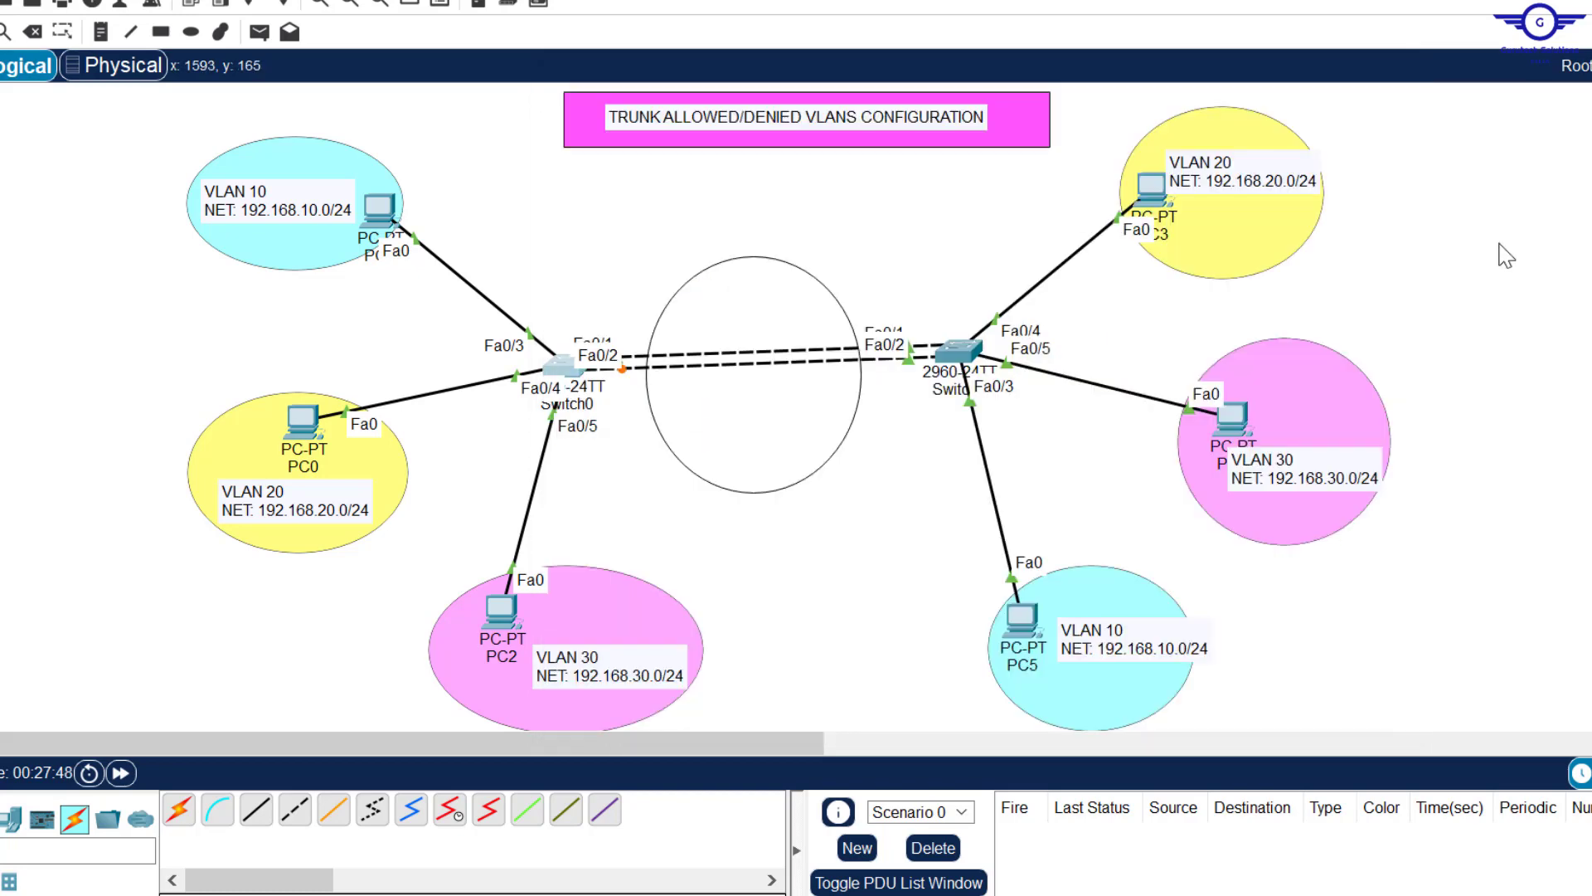
pyautogui.click(1503, 249)
pyautogui.click(963, 357)
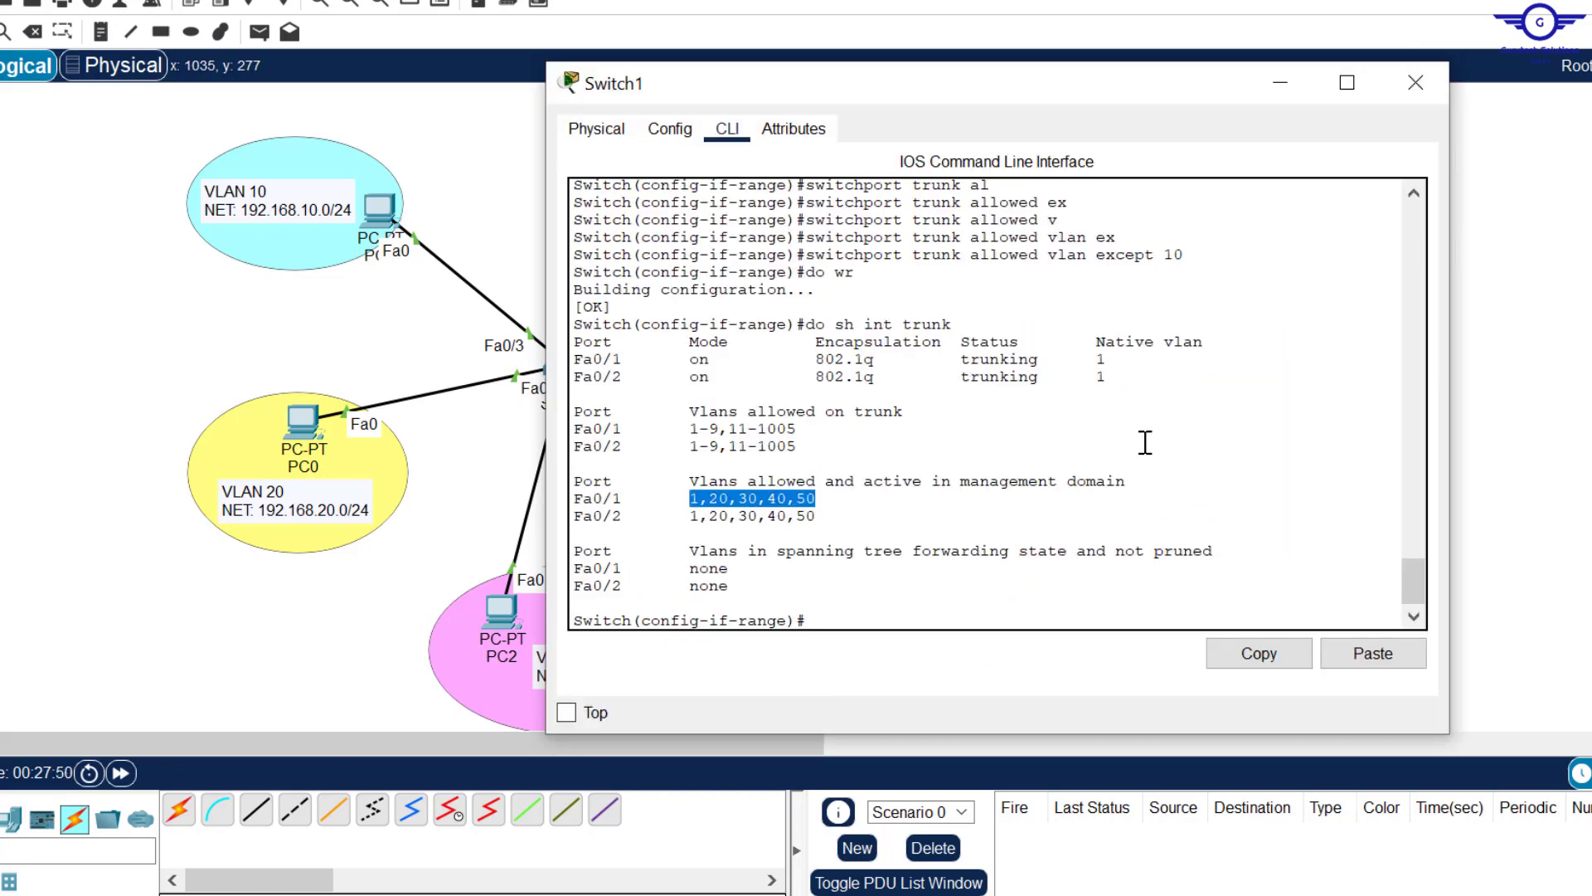
pyautogui.moveTo(1176, 255); pyautogui.dragTo(819, 254)
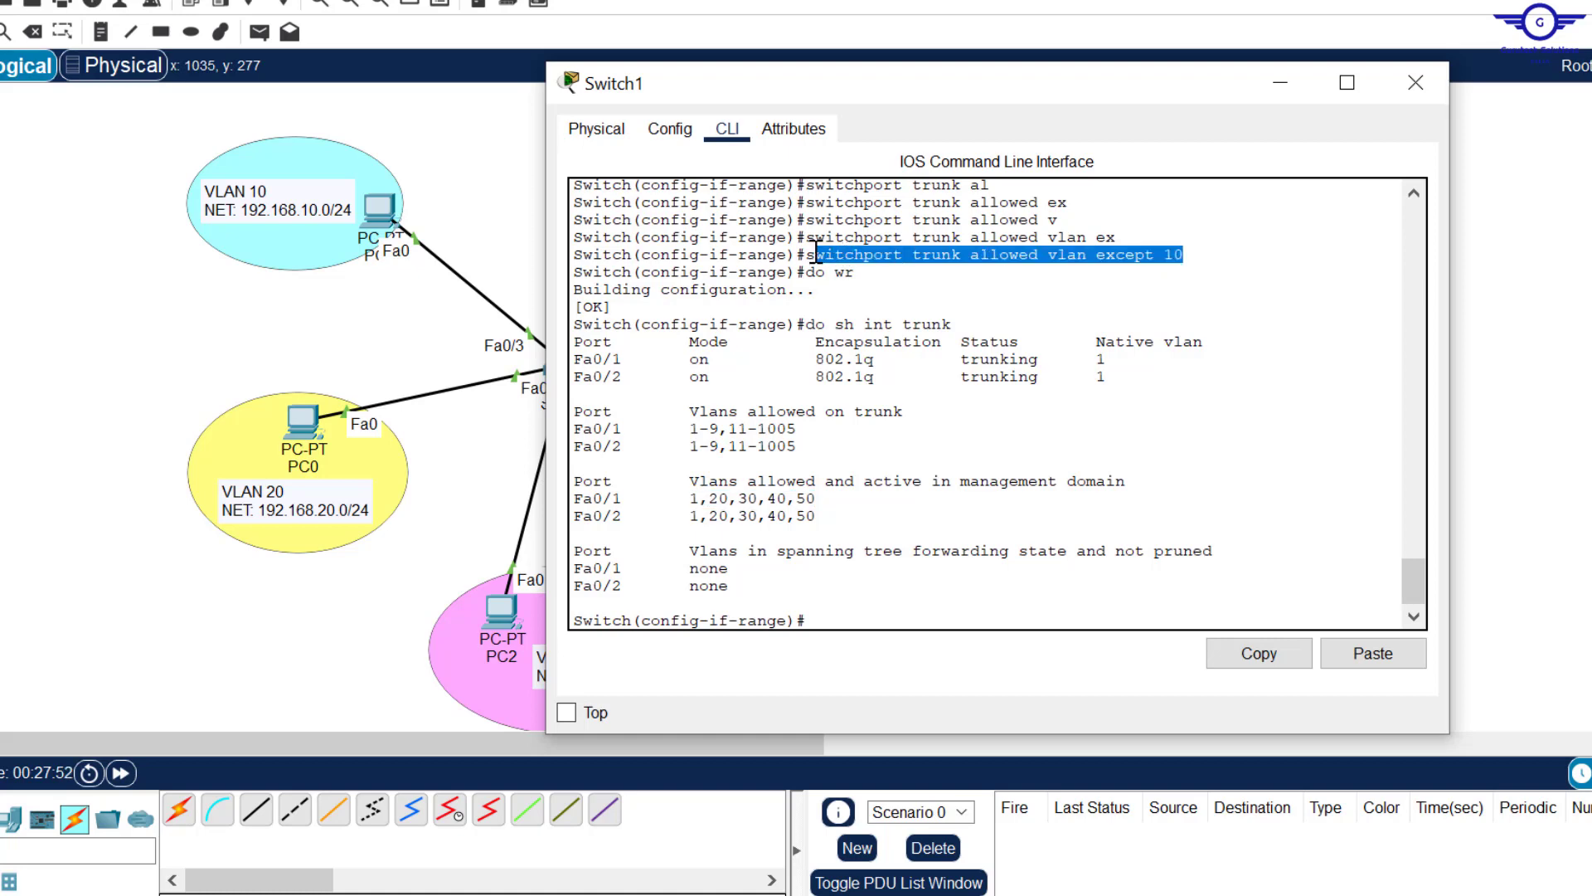
# Ping 192.168.10.20 again from PC1 in VLAN 10 to test connectivity across the trunk, and check the replies.
pyautogui.click(382, 212)
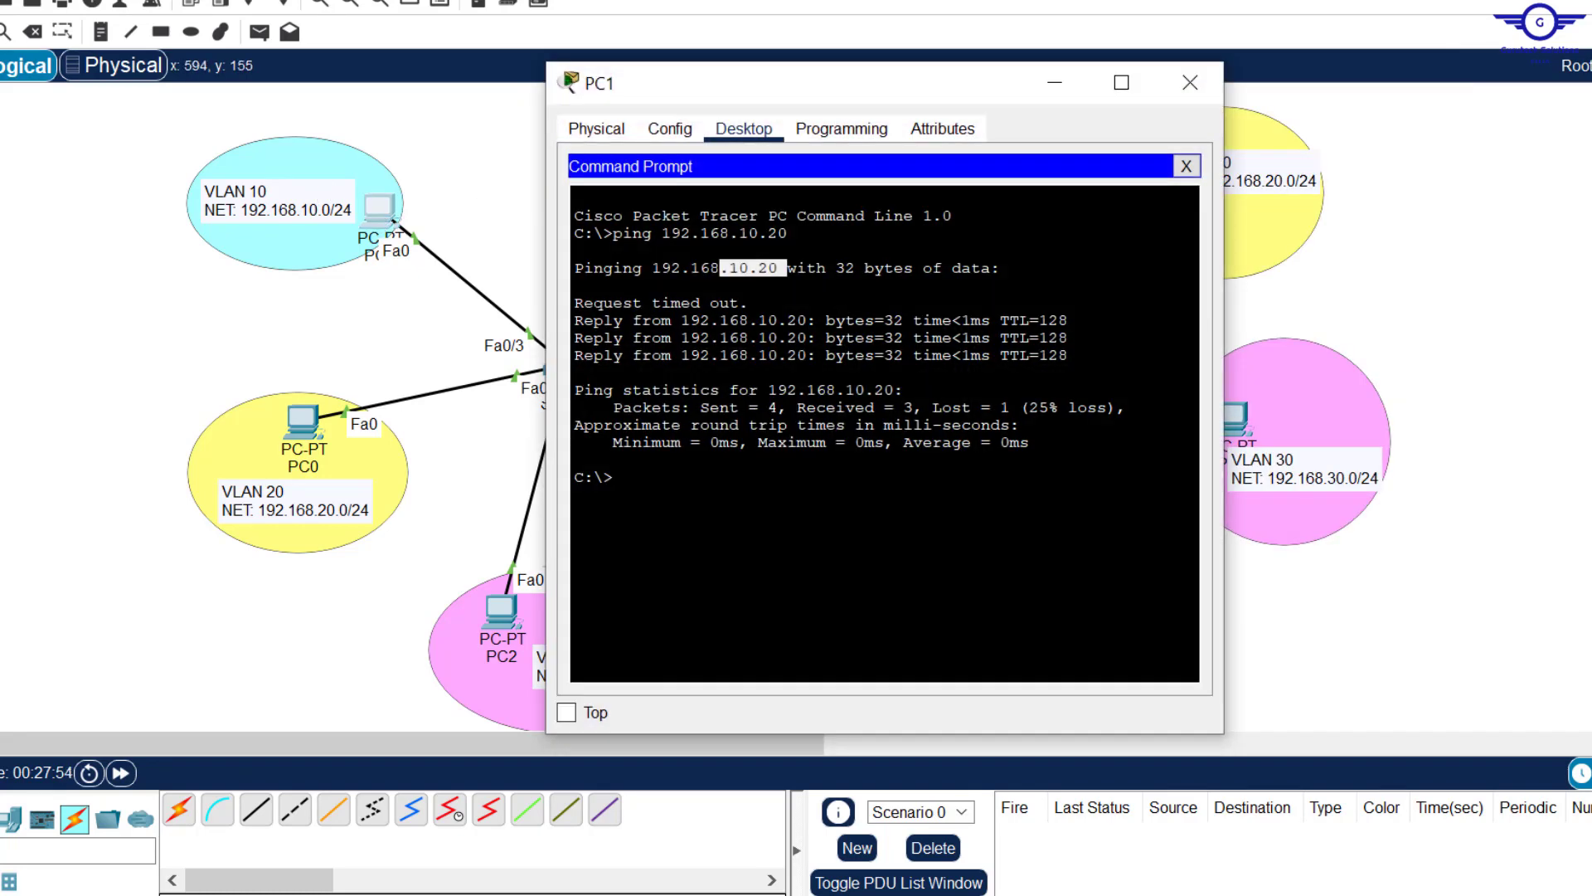
pyautogui.press('Up')
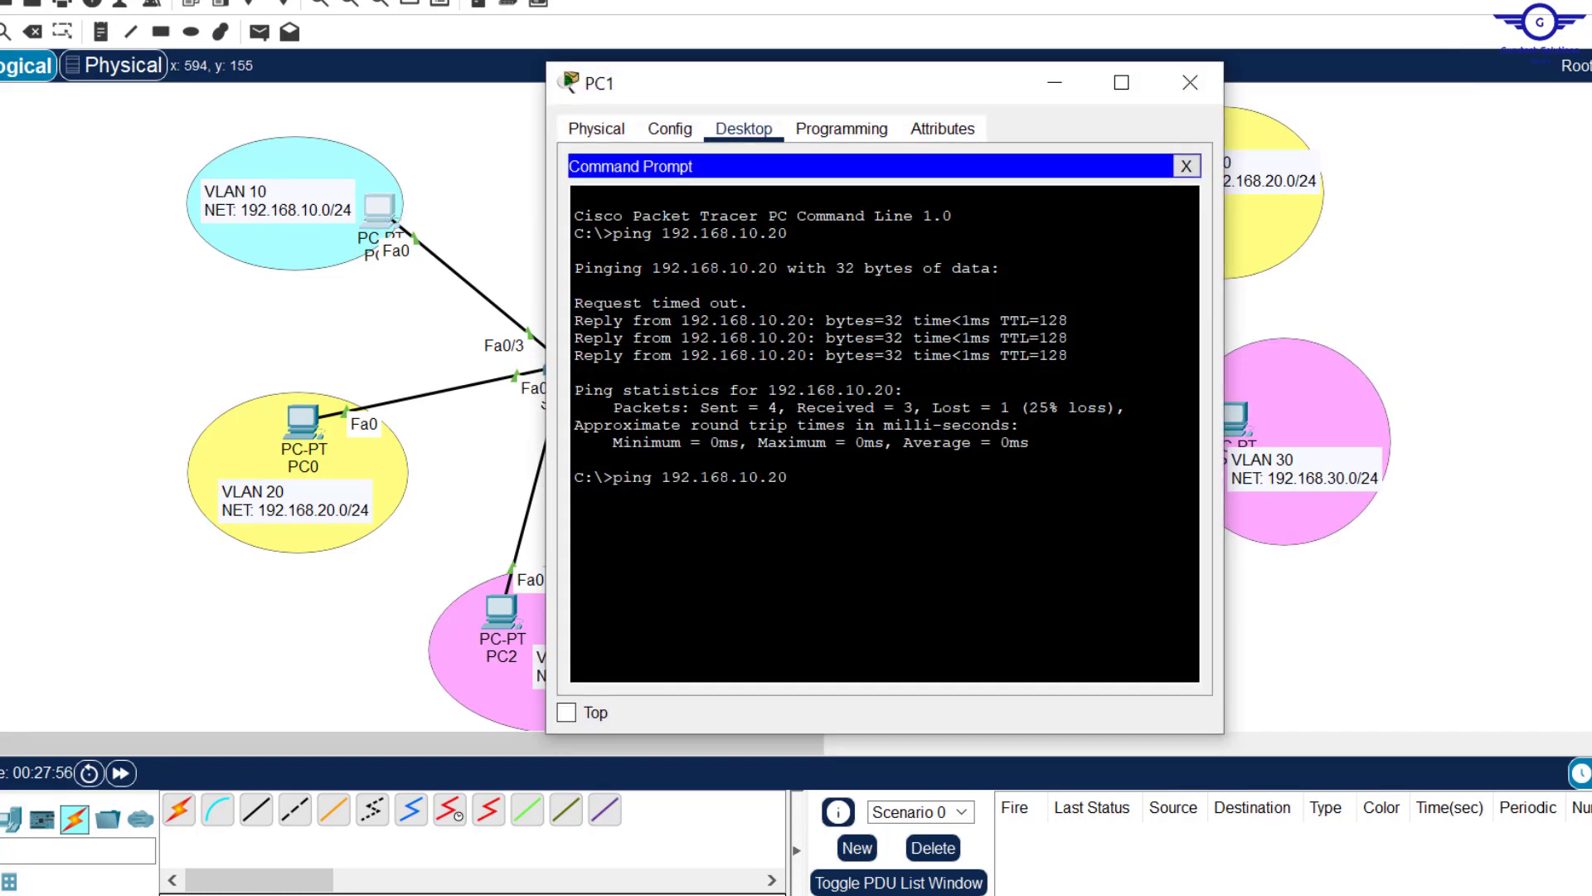
pyautogui.press('Return')
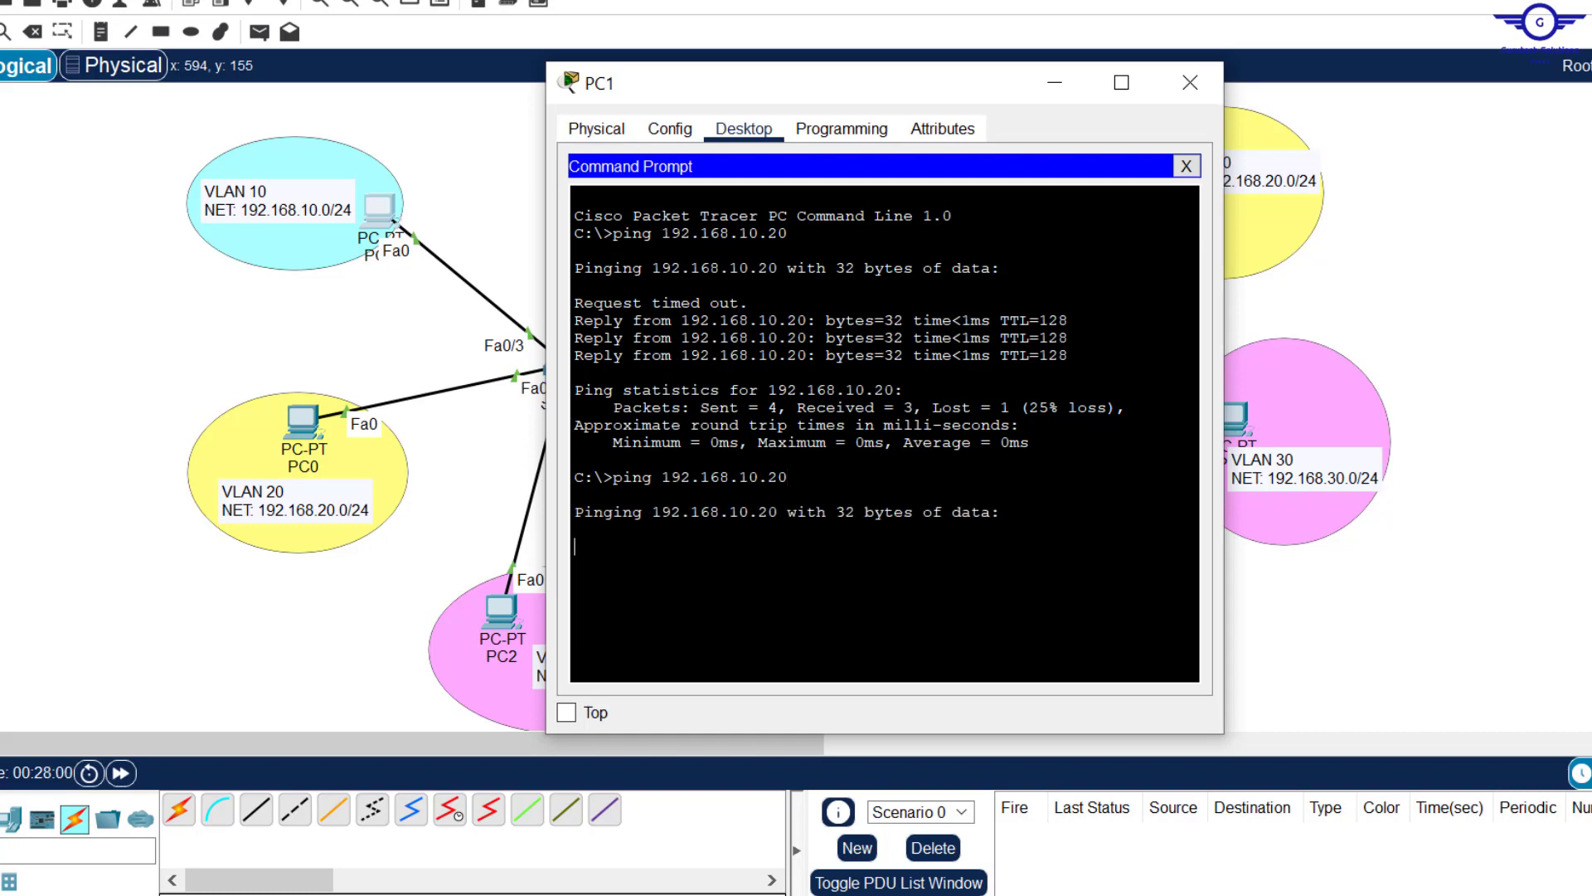
pyautogui.click(1505, 174)
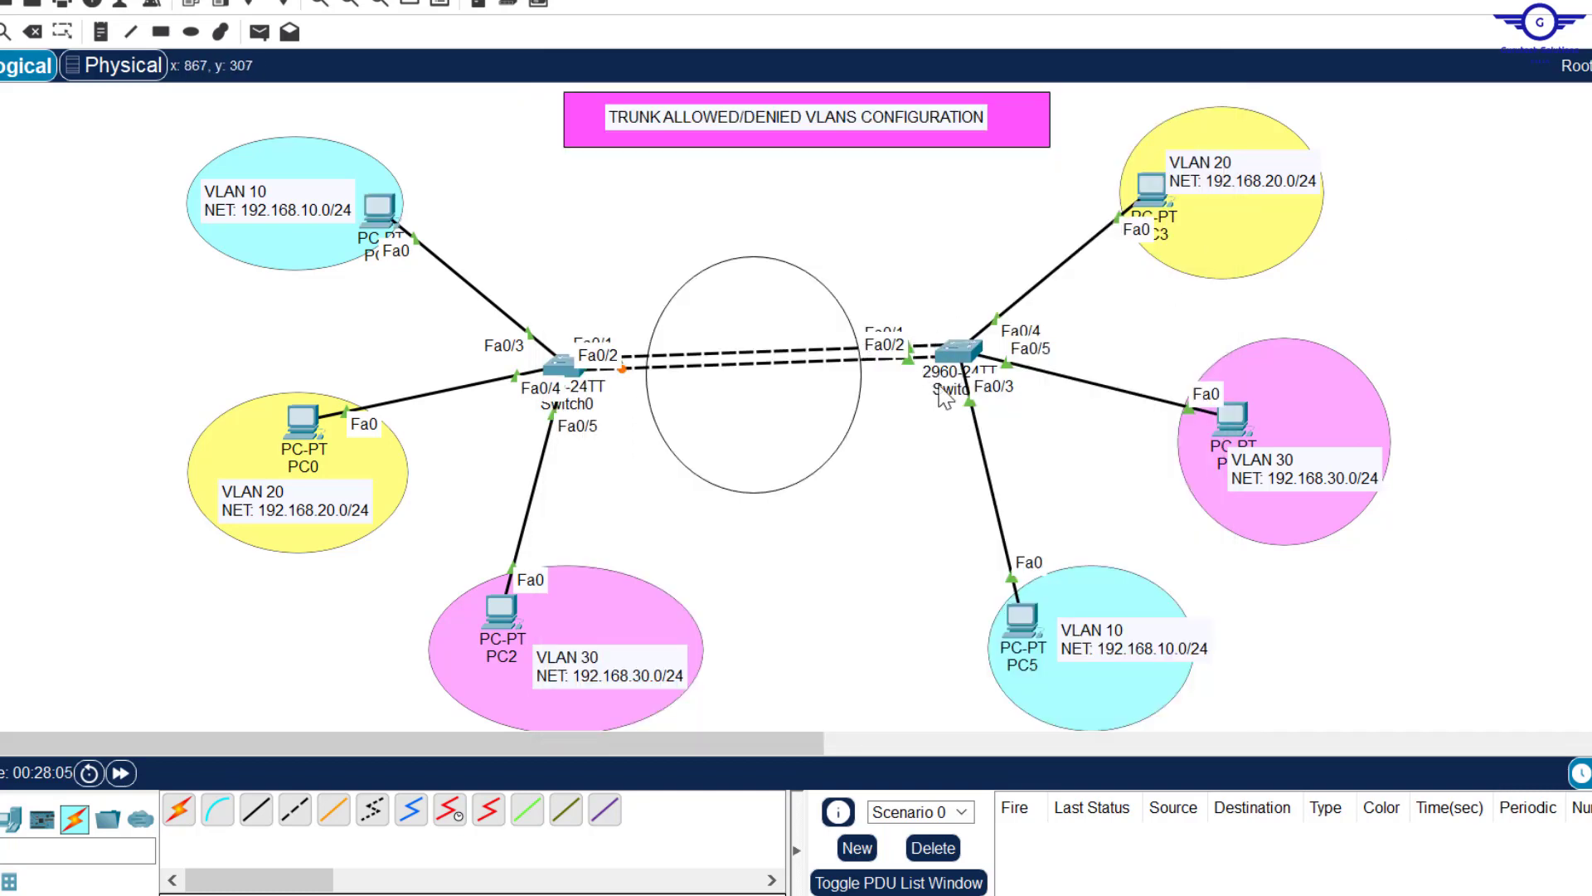
pyautogui.click(379, 209)
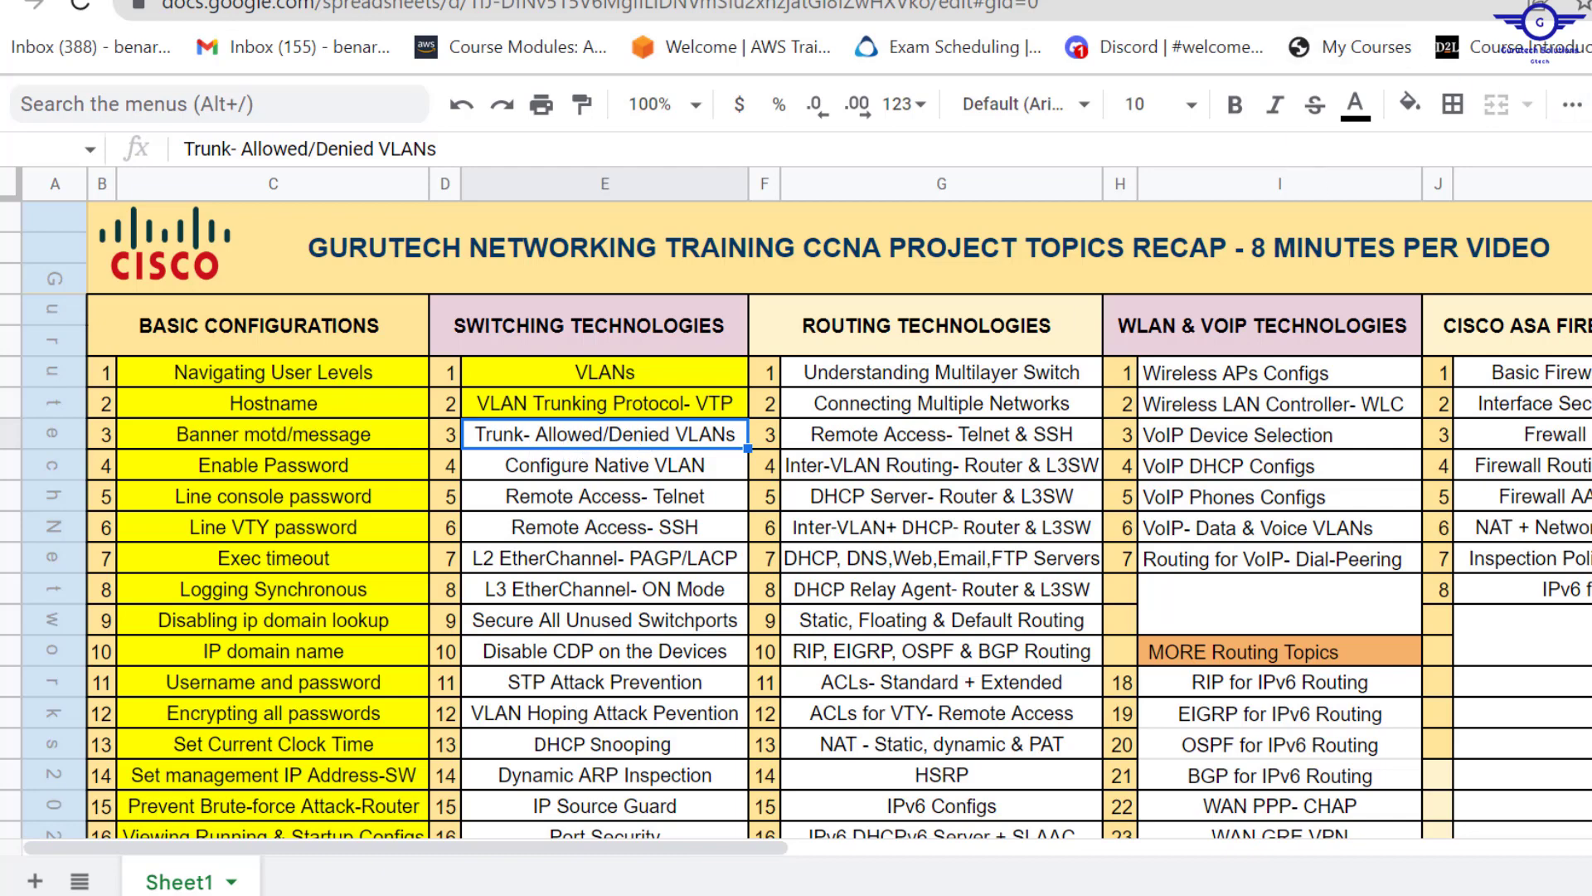
# Switch to the Gurutech CCNA Networking Training Benchmark sheet in Google Sheets and fill the Trunk- Allowed/Denied VLANs cell with yellow.
pyautogui.hotkey('ctrl', 'shift', 'f')
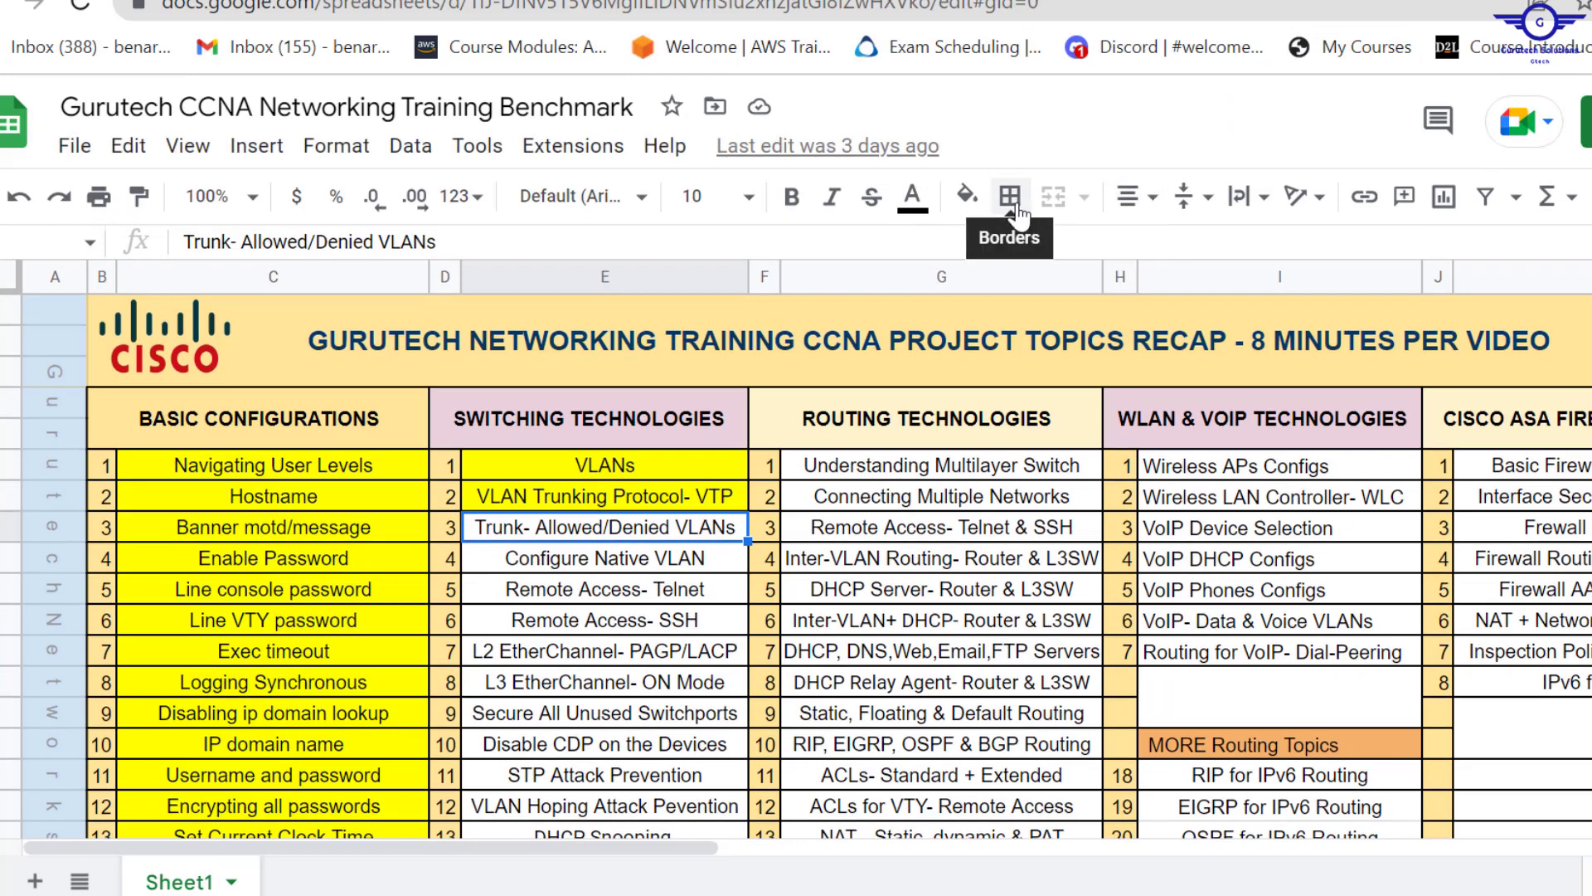
pyautogui.click(967, 196)
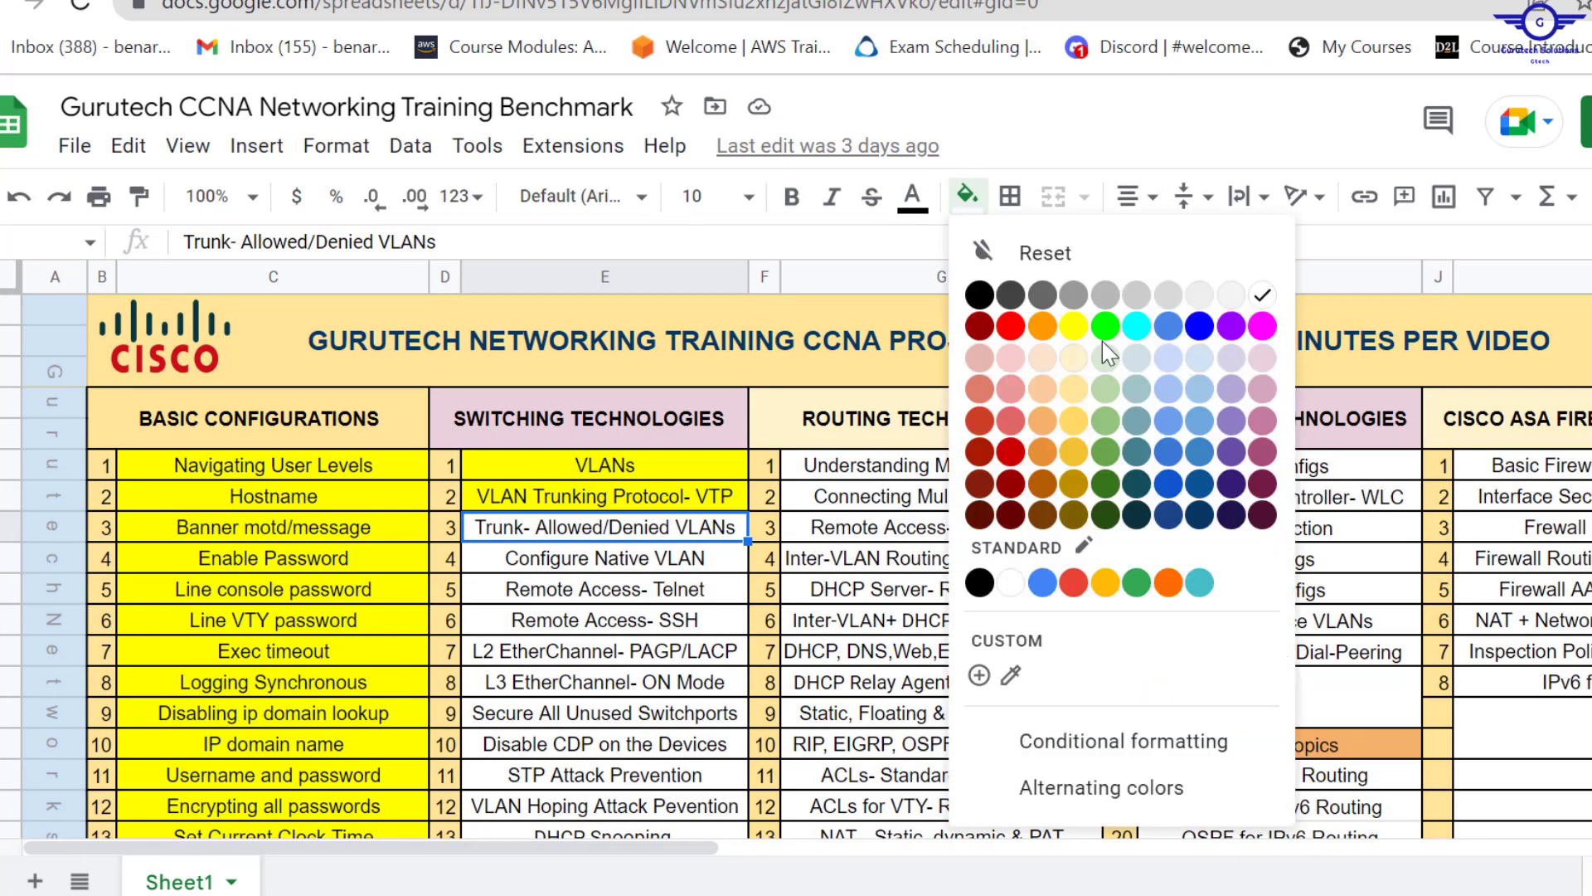
pyautogui.click(1075, 329)
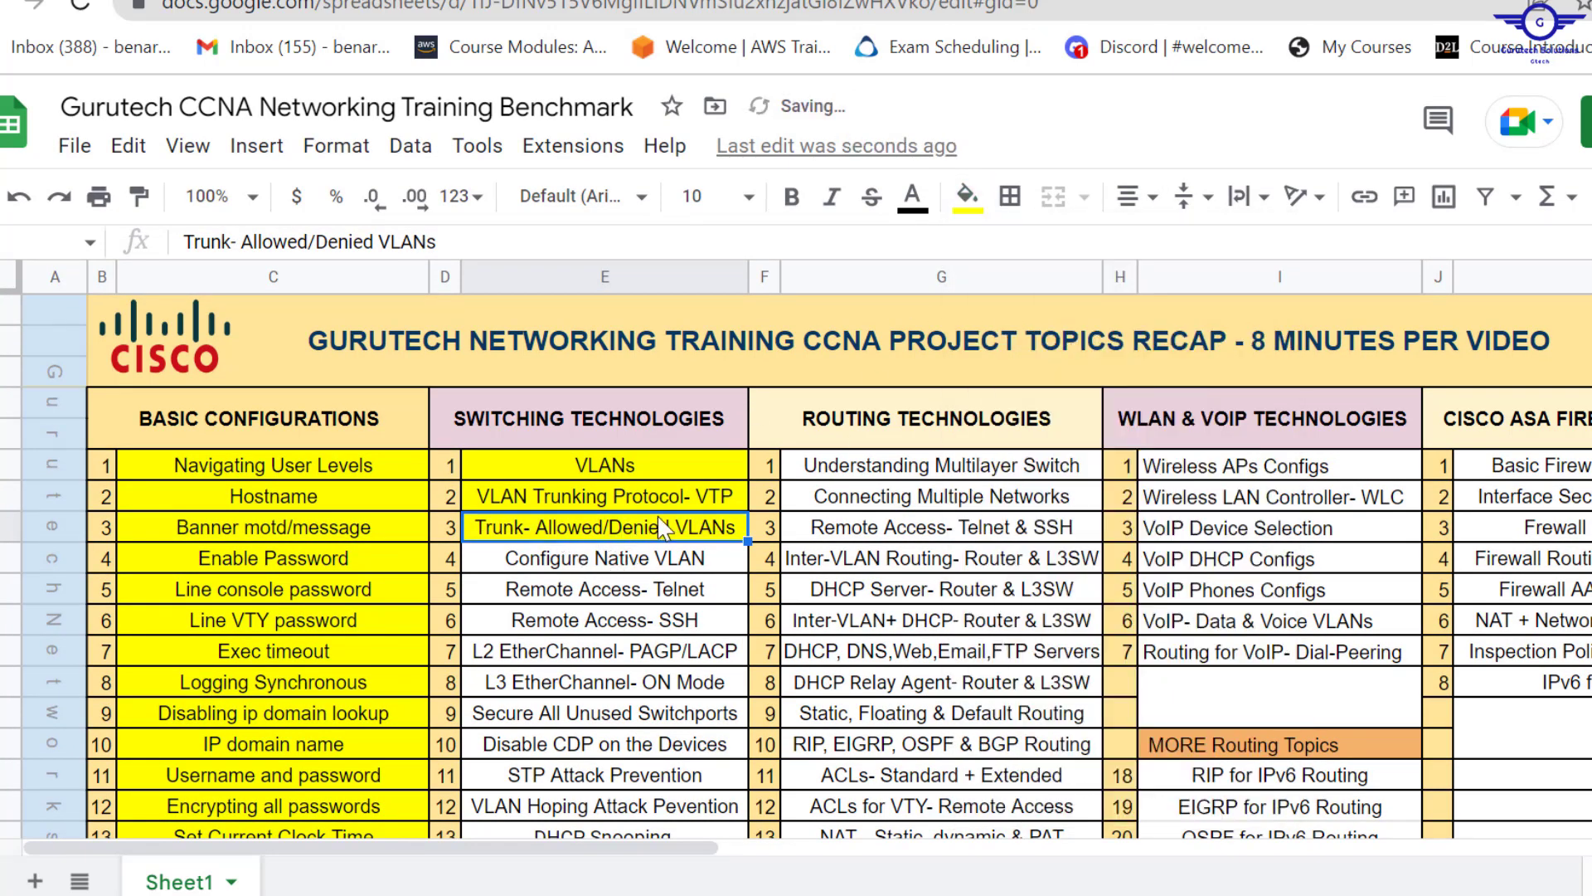
pyautogui.click(614, 558)
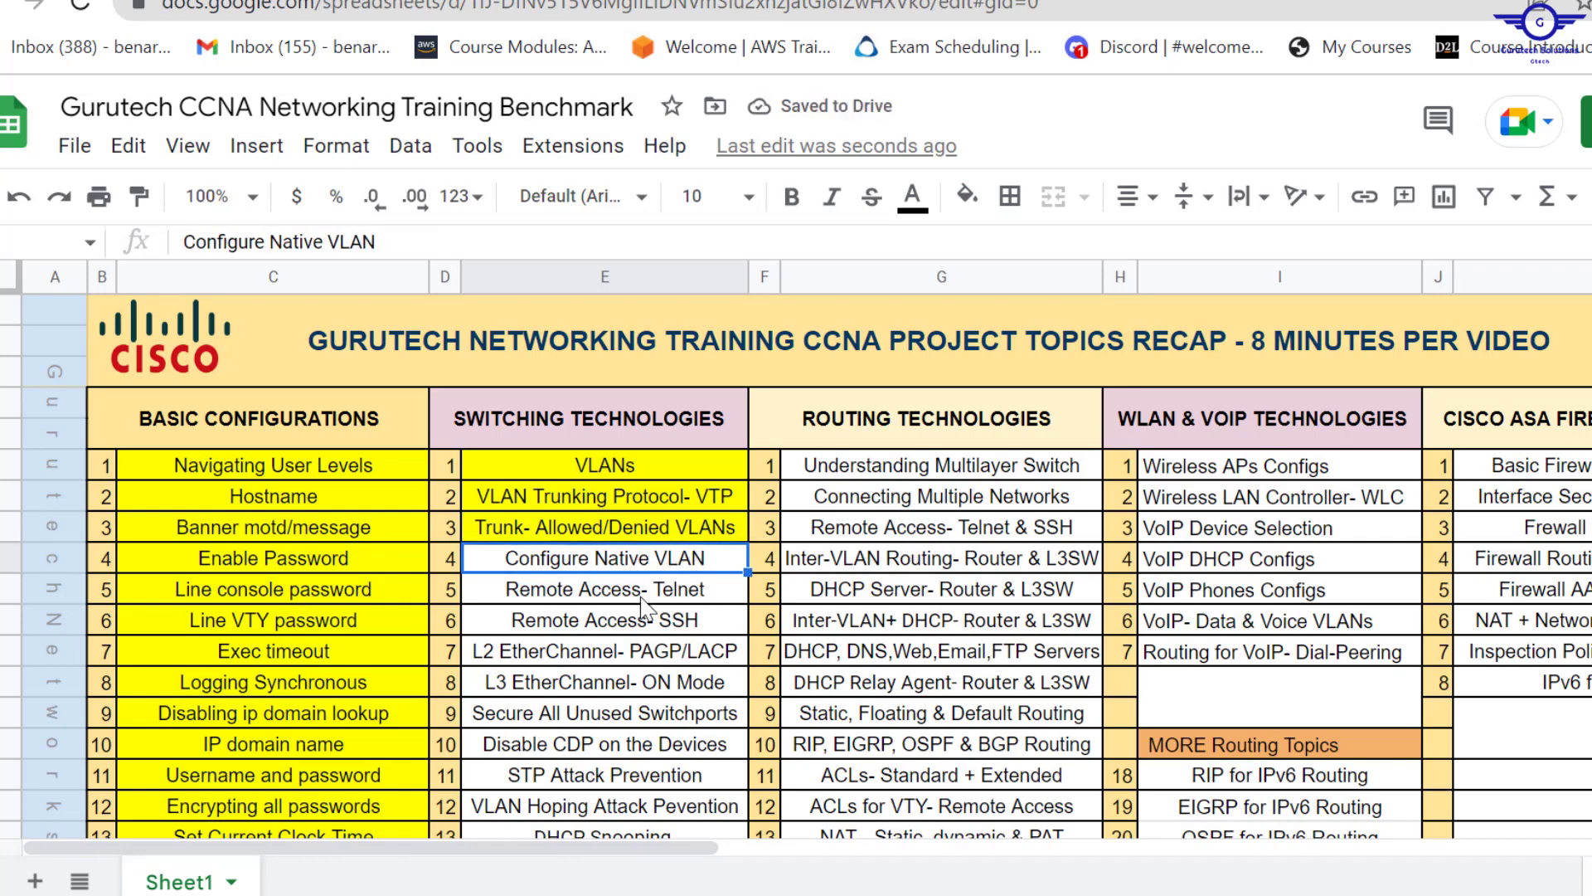
pyautogui.click(622, 598)
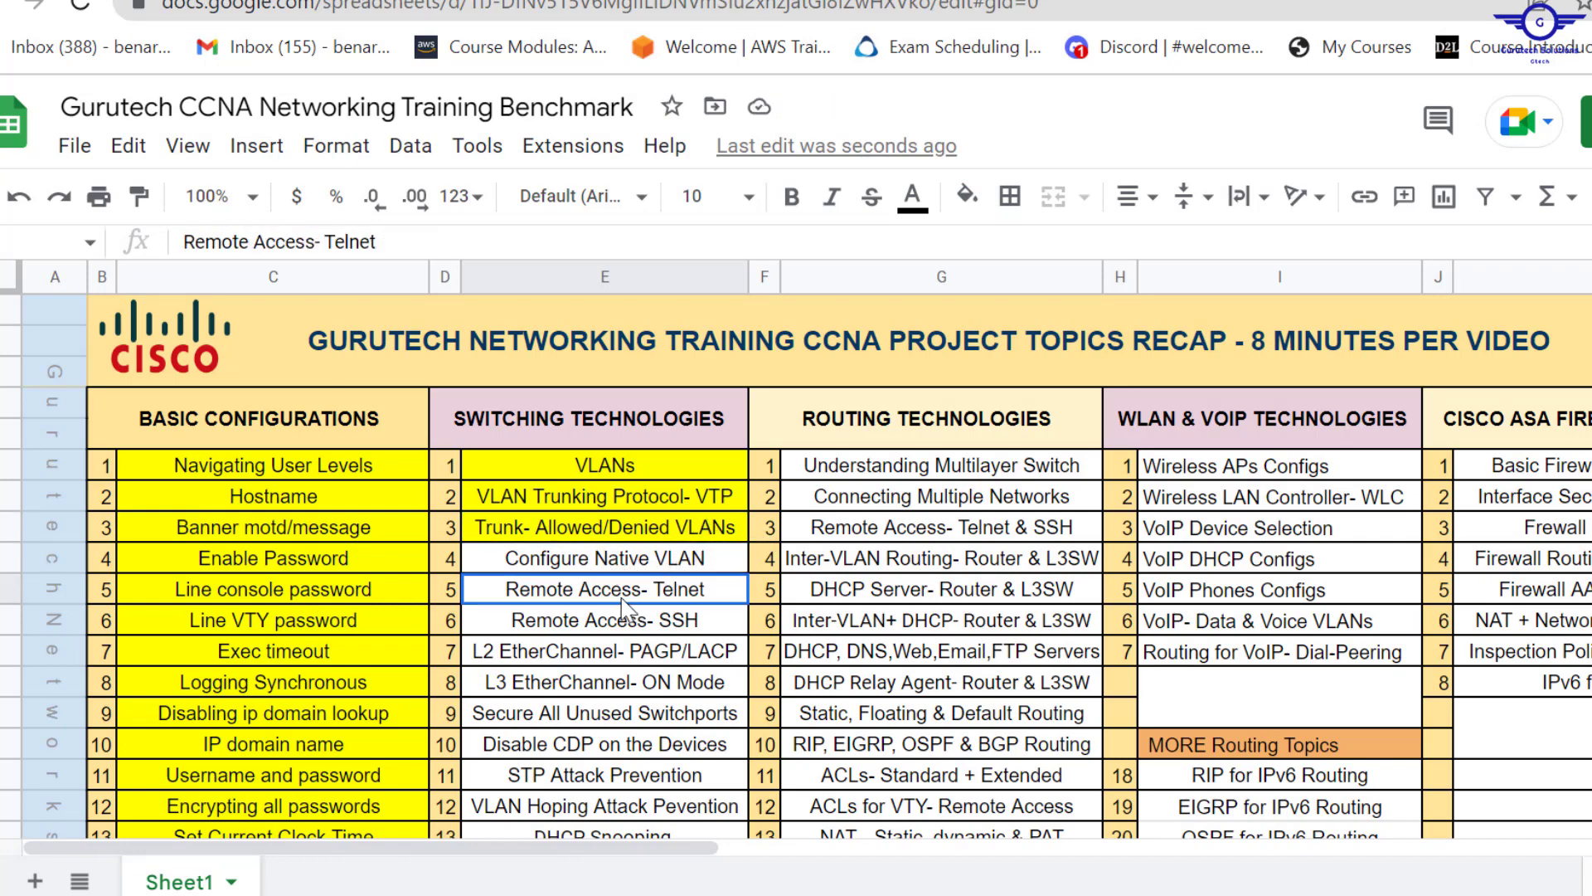
pyautogui.click(689, 631)
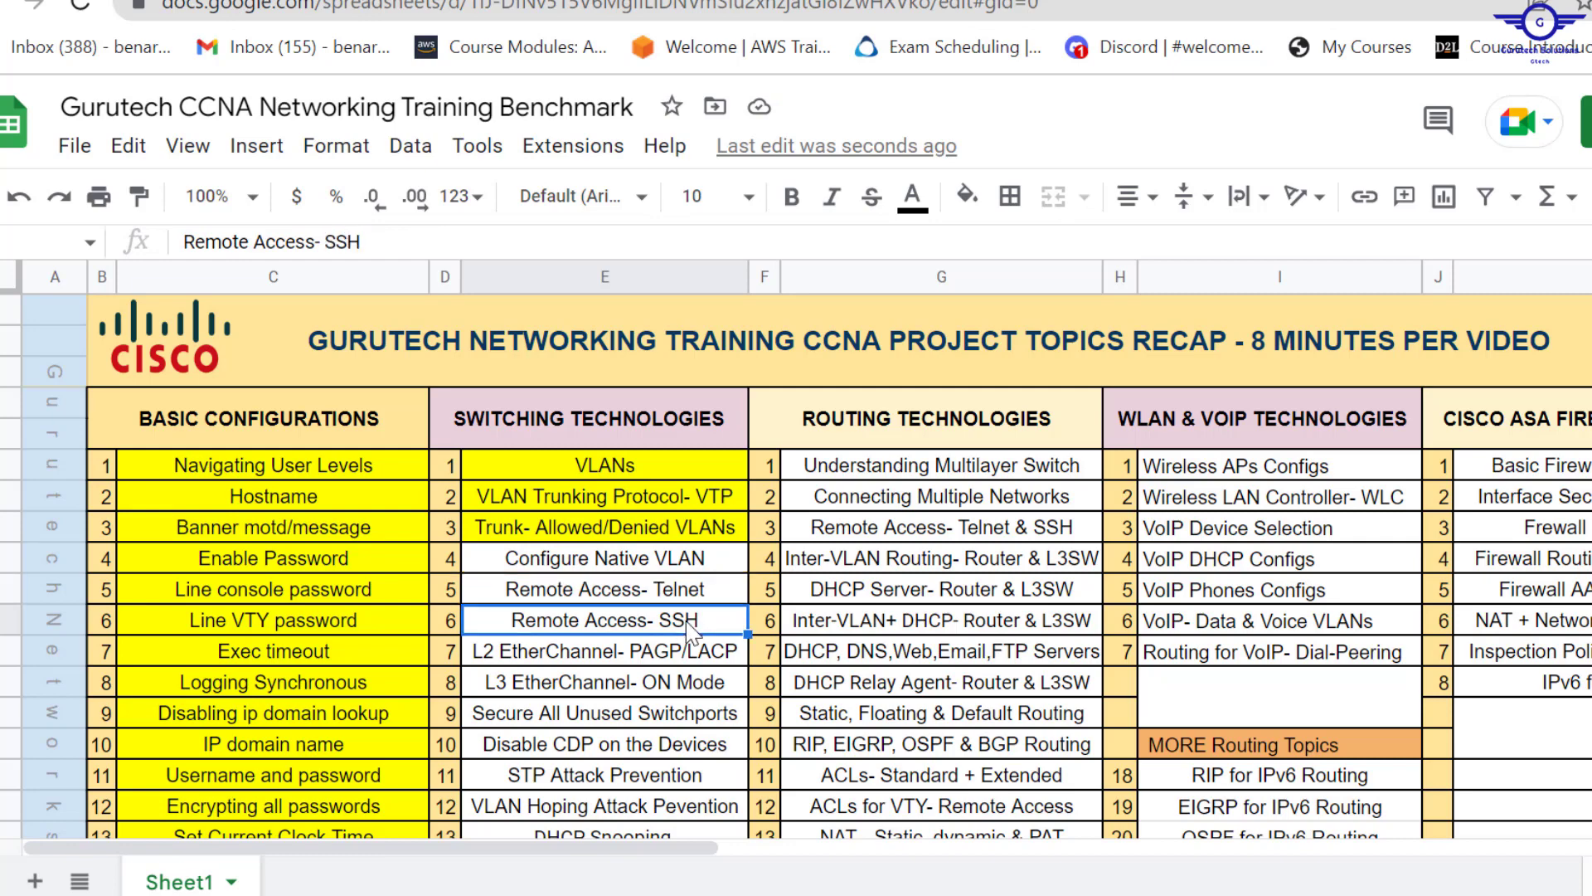